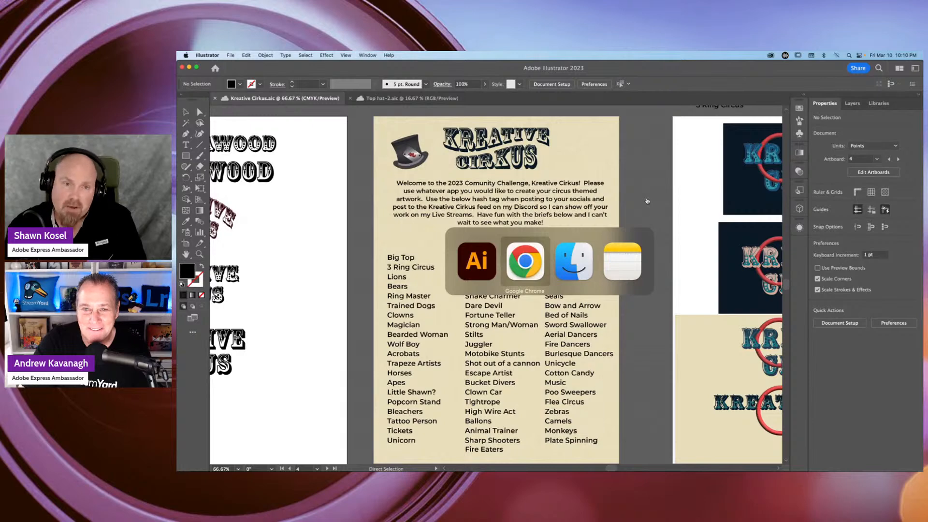
# Switch to Google Chrome, view the Instagram profile, and bring up the Behance profile.
pyautogui.press('super+Tab')
pyautogui.click(252, 70)
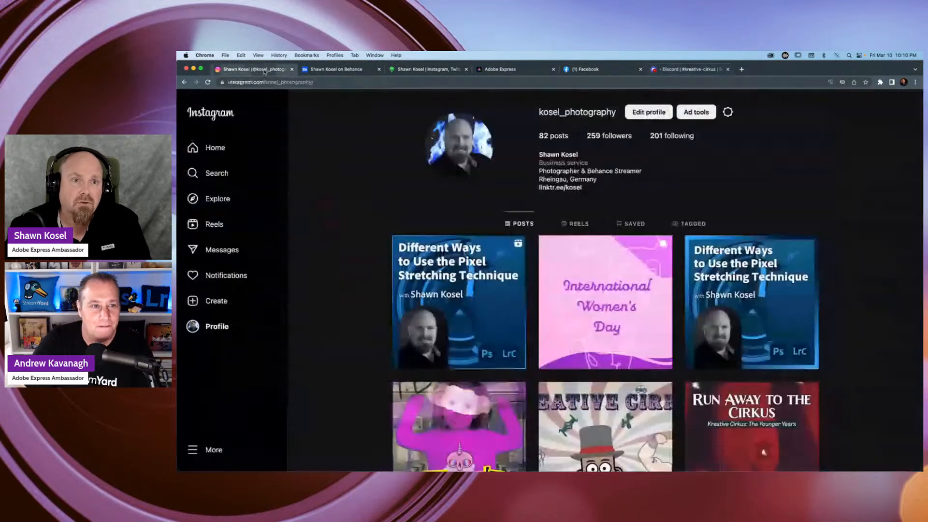
pyautogui.click(352, 71)
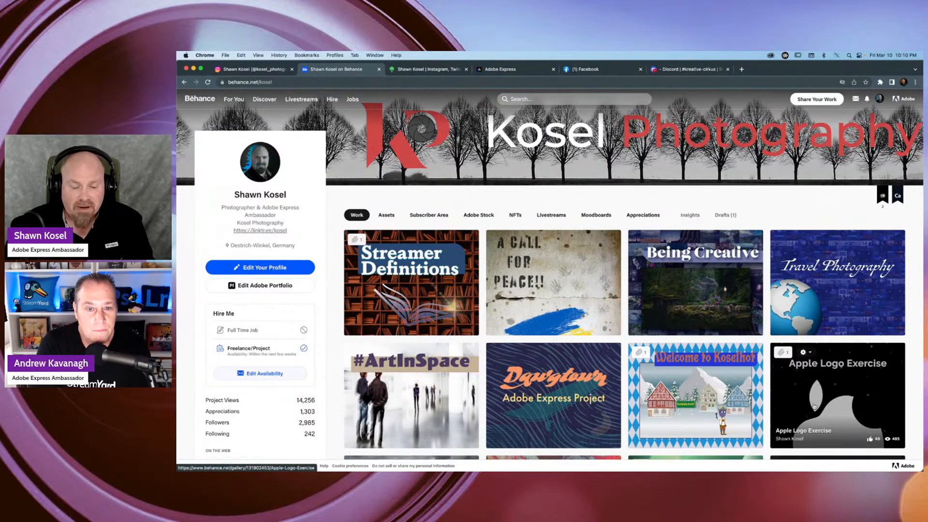
pyautogui.click(884, 439)
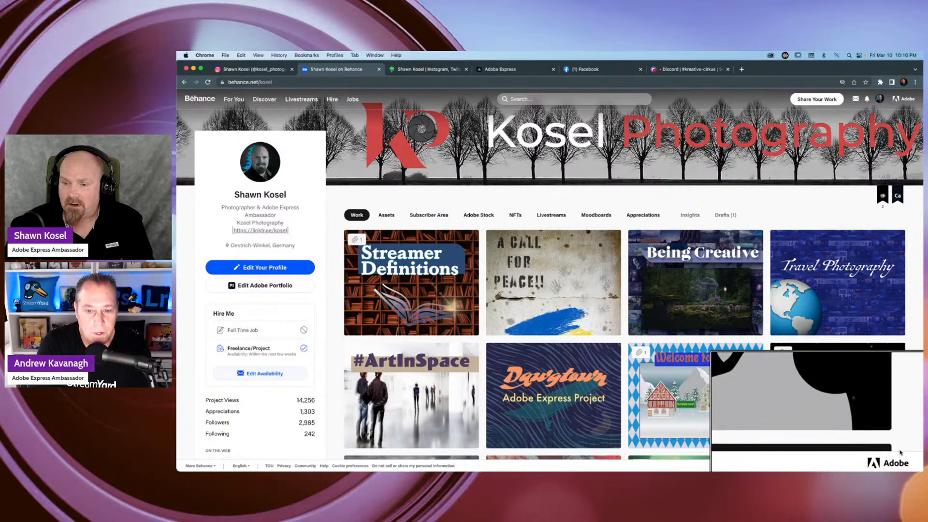
# Look through the project covers in the Work section of the Behance profile.
pyautogui.scroll(-3, 900, 453)
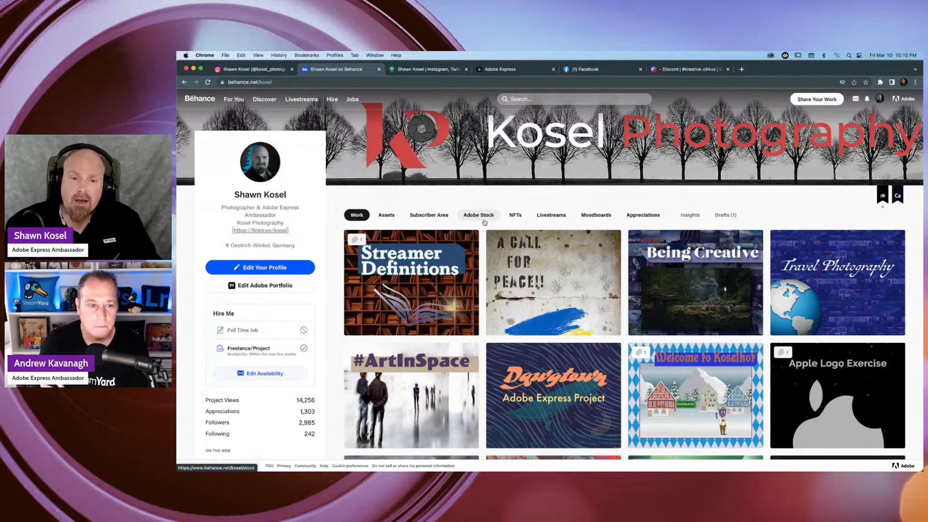
pyautogui.scroll(-3, 502, 219)
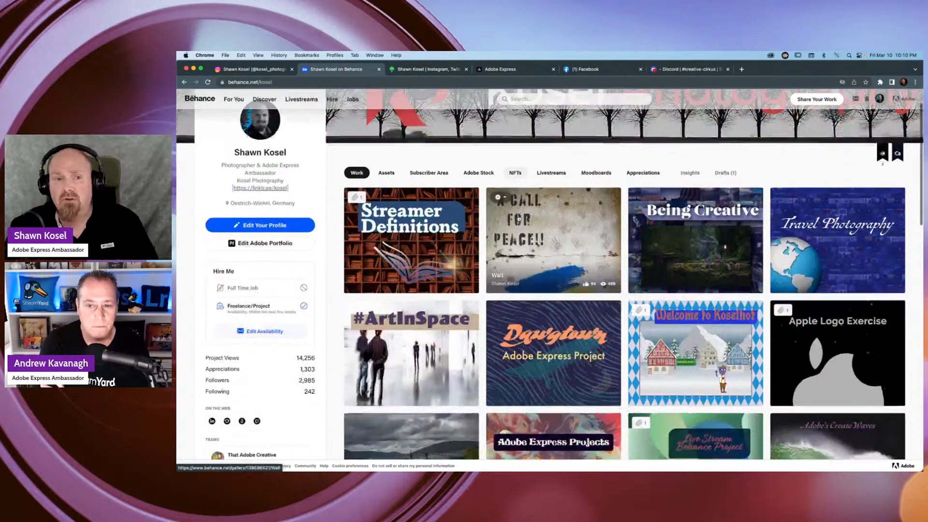
pyautogui.scroll(-1, 518, 218)
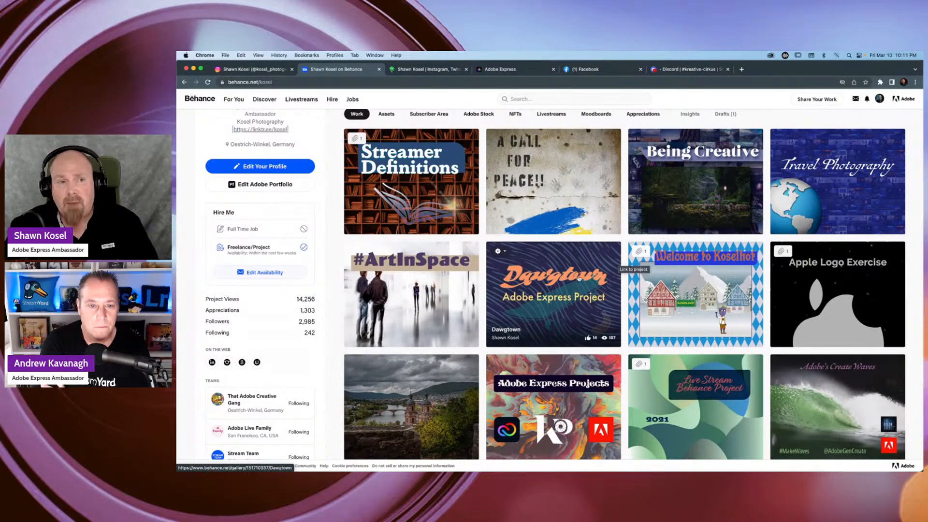
pyautogui.scroll(4, 579, 279)
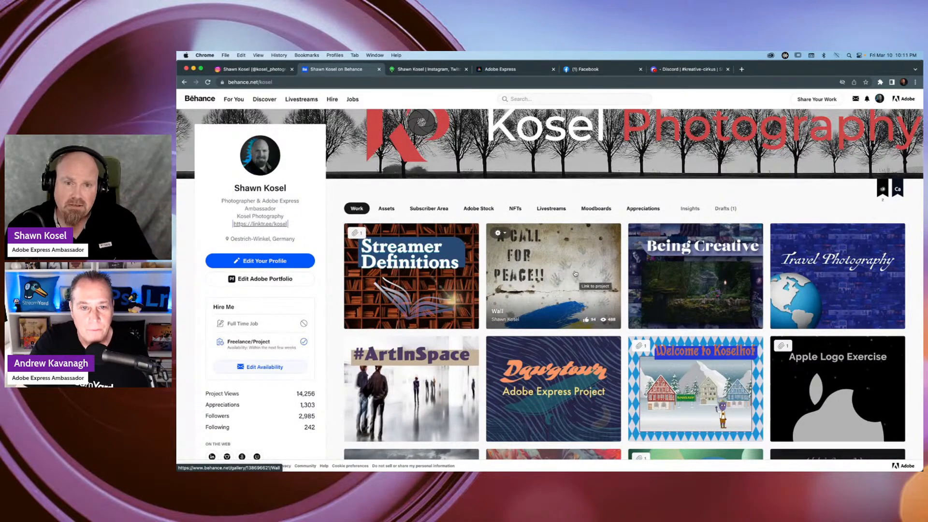
pyautogui.scroll(-3, 575, 273)
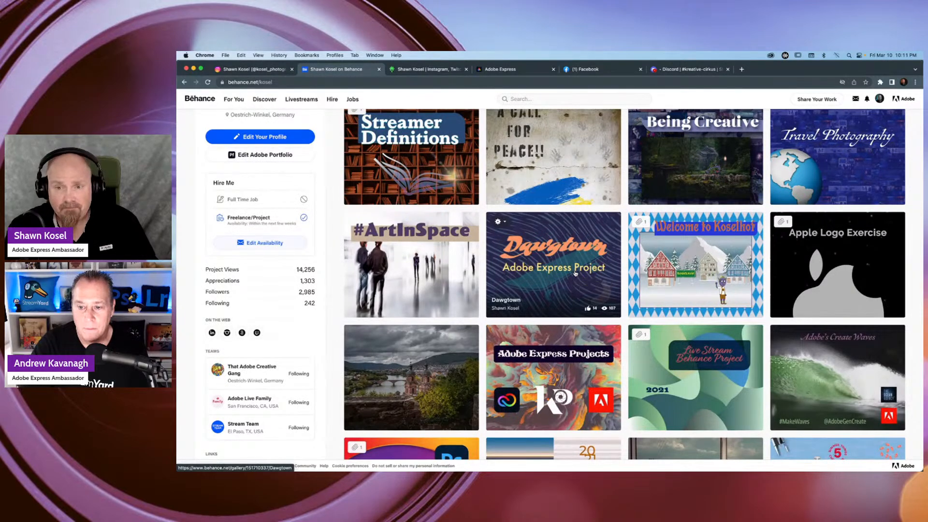
pyautogui.scroll(-2, 585, 281)
pyautogui.scroll(-2, 585, 281)
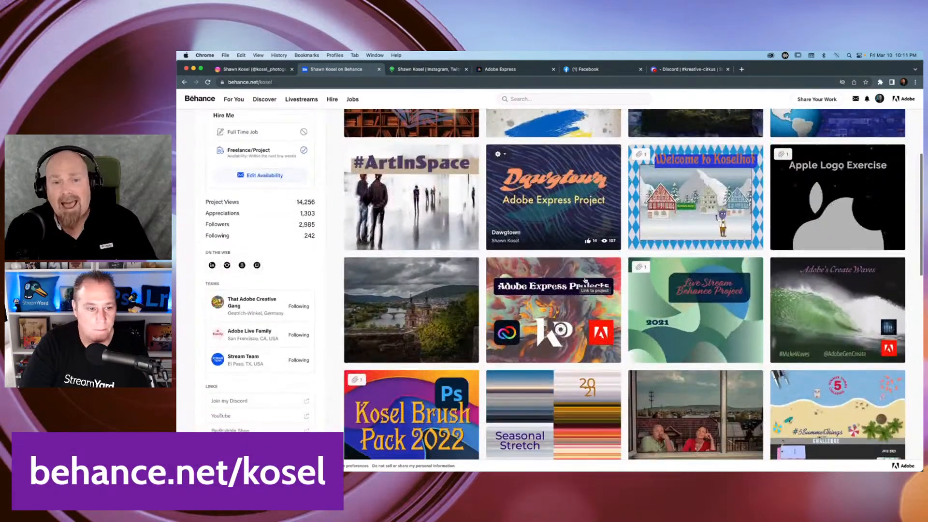
pyautogui.scroll(-5, 586, 280)
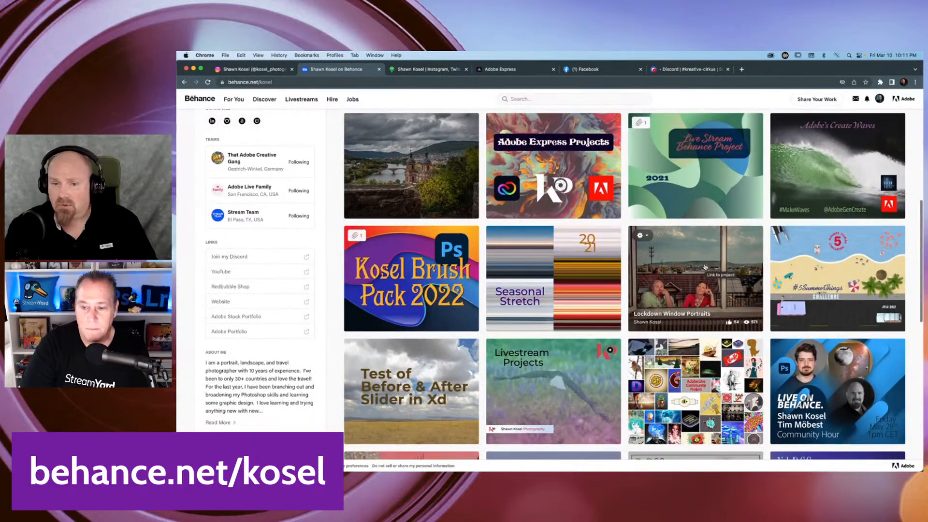
pyautogui.scroll(-2, 707, 268)
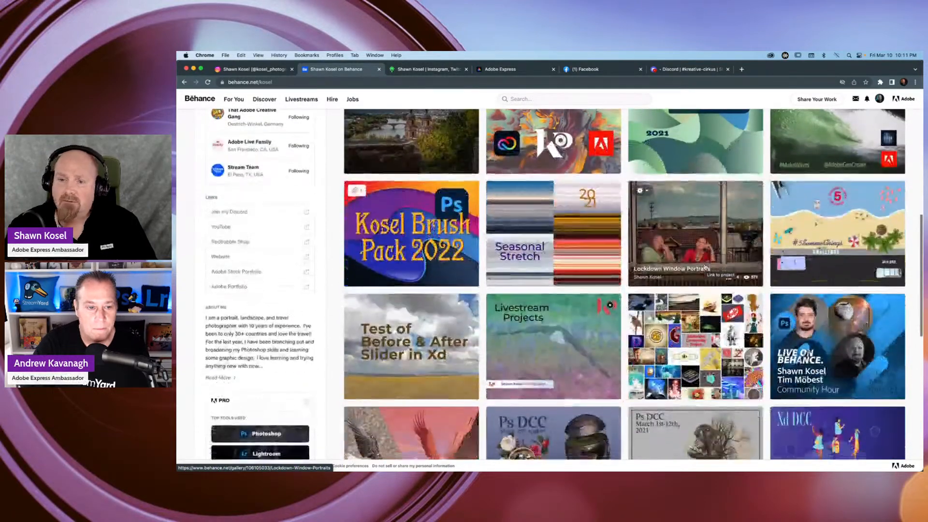
# Open the Lockdown Window Portraits project and examine its introduction and first window photos.
pyautogui.click(699, 235)
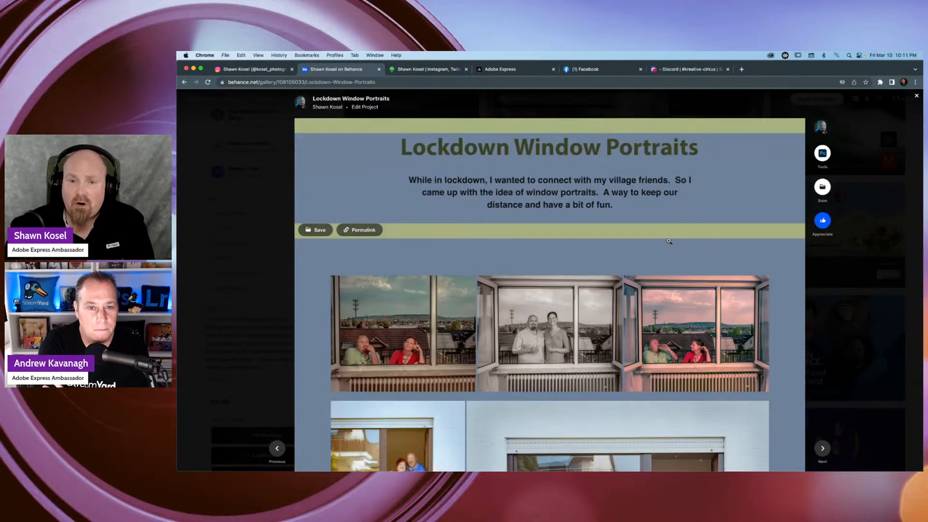
pyautogui.scroll(-5, 580, 198)
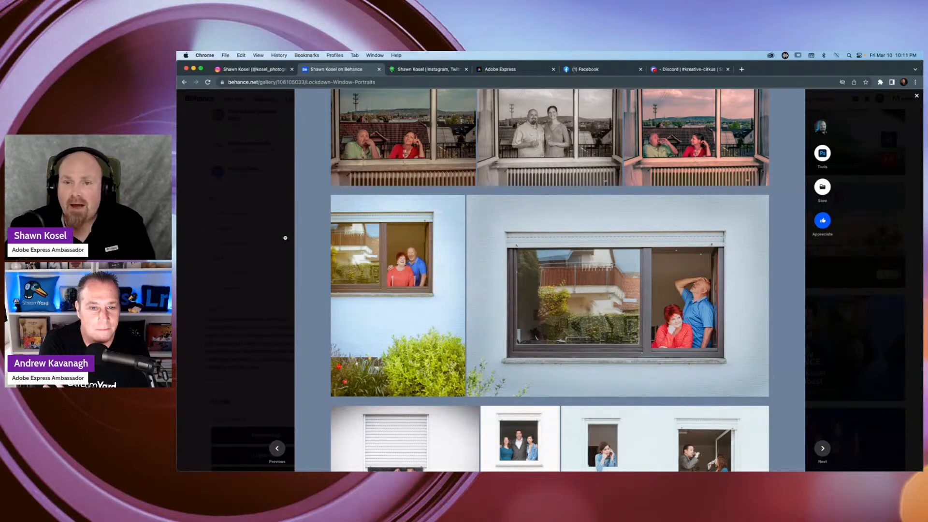
pyautogui.scroll(3, 285, 238)
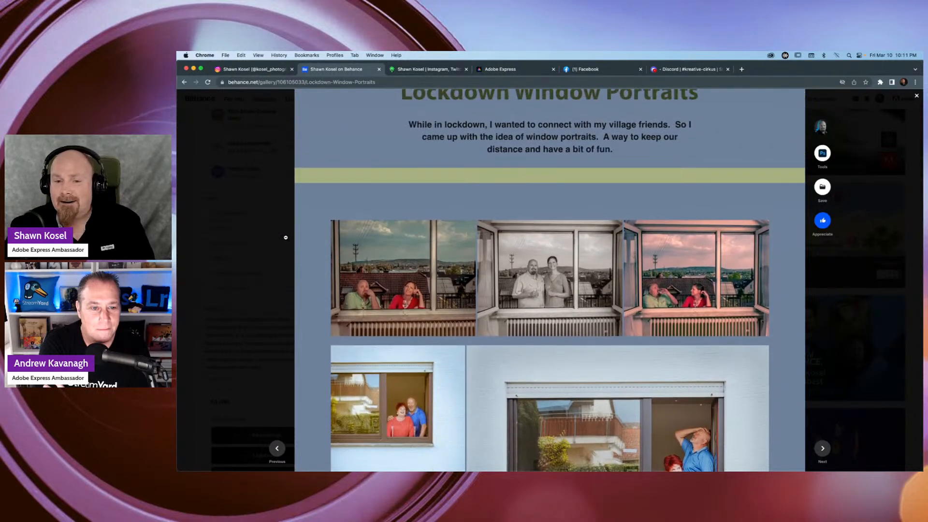
pyautogui.scroll(1, 286, 237)
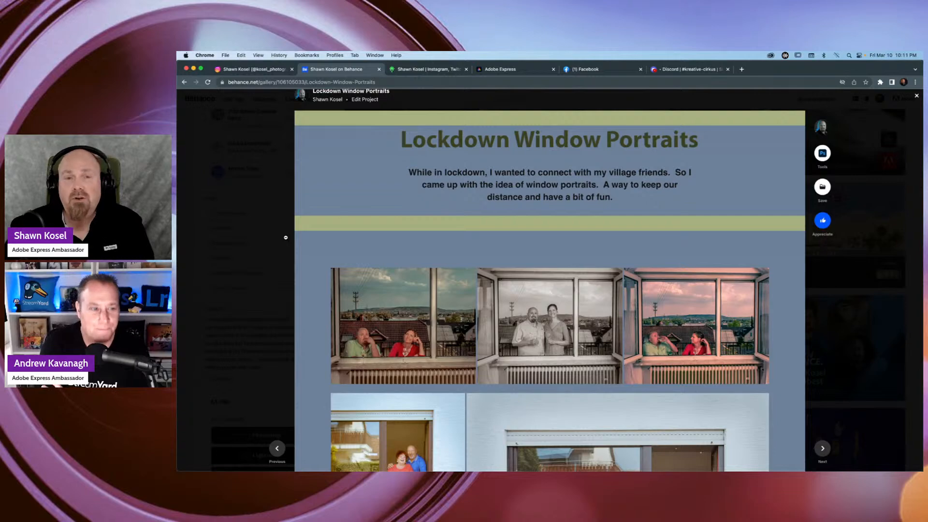
pyautogui.scroll(-3, 285, 238)
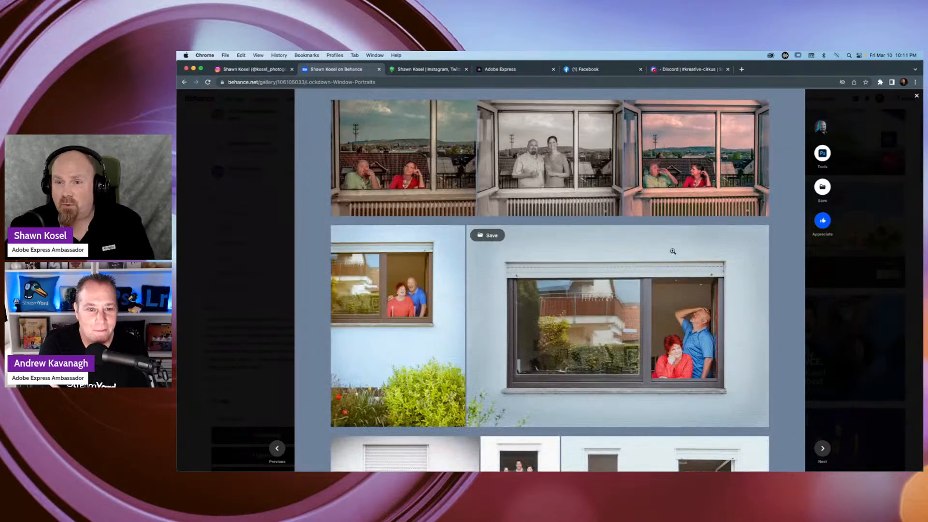
# View the pink-sky window photo and the large window photo of the couple in red and blue enlarged, closing each.
pyautogui.click(697, 168)
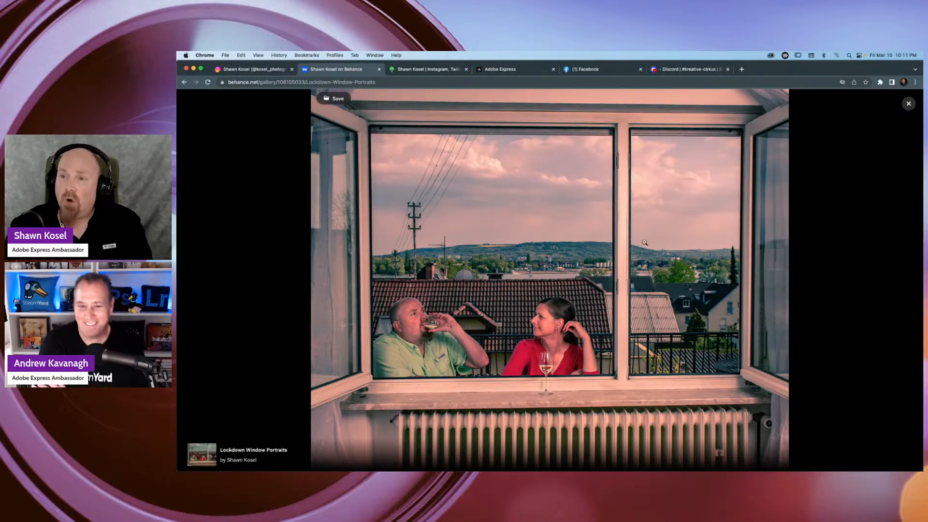
pyautogui.click(909, 103)
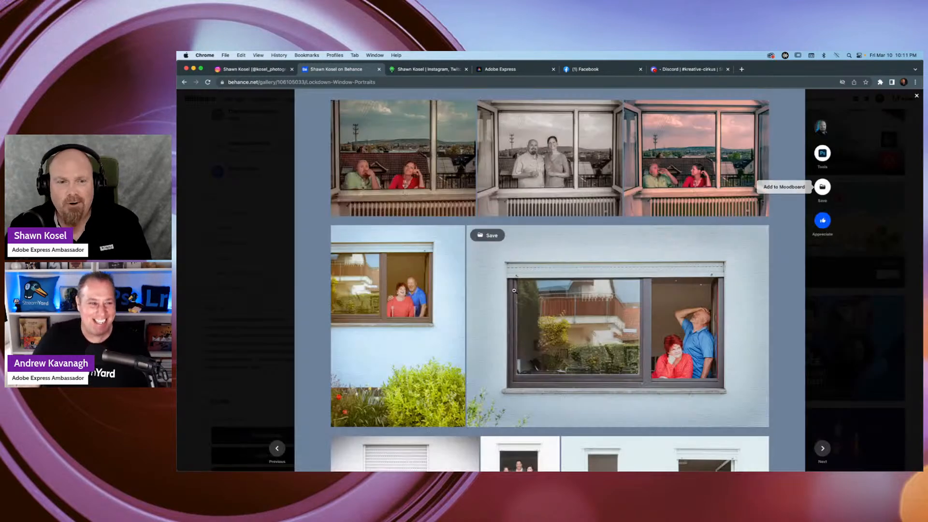
pyautogui.scroll(-2, 604, 299)
pyautogui.click(647, 278)
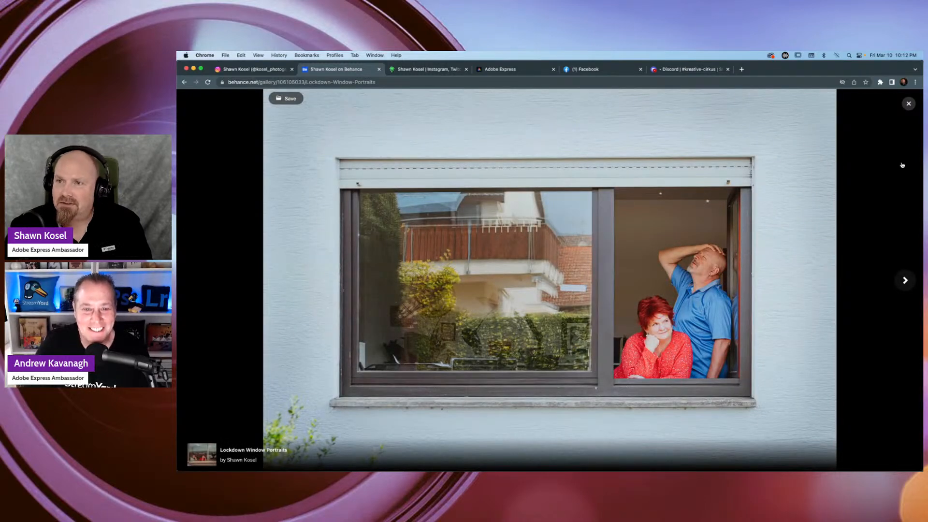
pyautogui.click(909, 104)
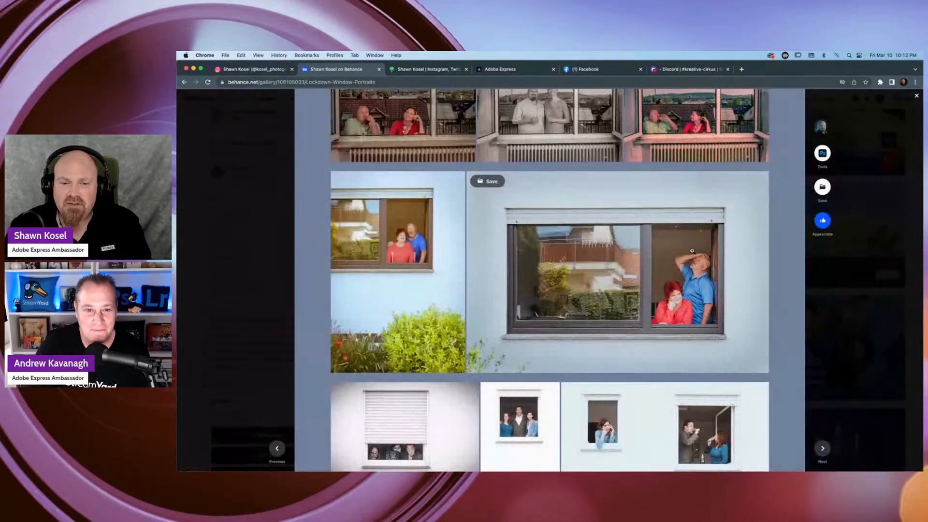
# Enlarge the photo of the masked family under the shutter, view the next two photos, and close the enlarged view.
pyautogui.scroll(-4, 692, 251)
pyautogui.click(401, 290)
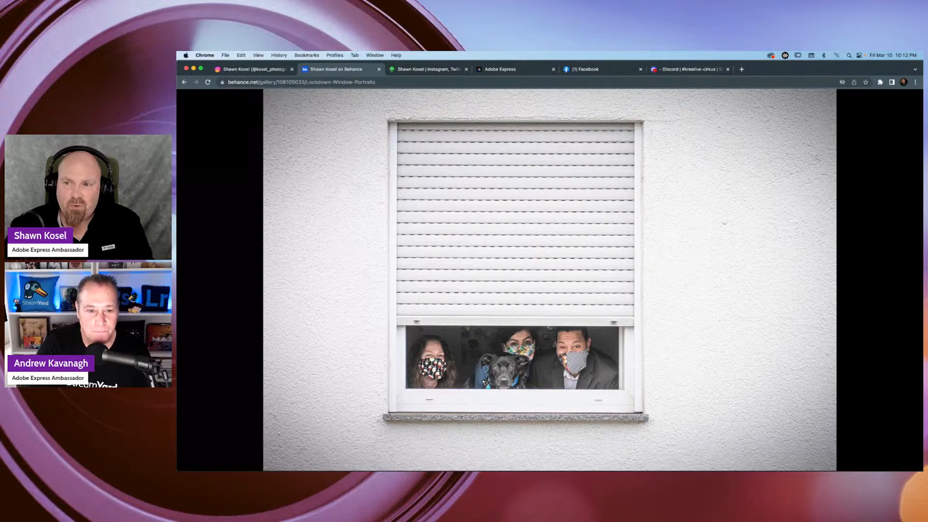
pyautogui.click(906, 281)
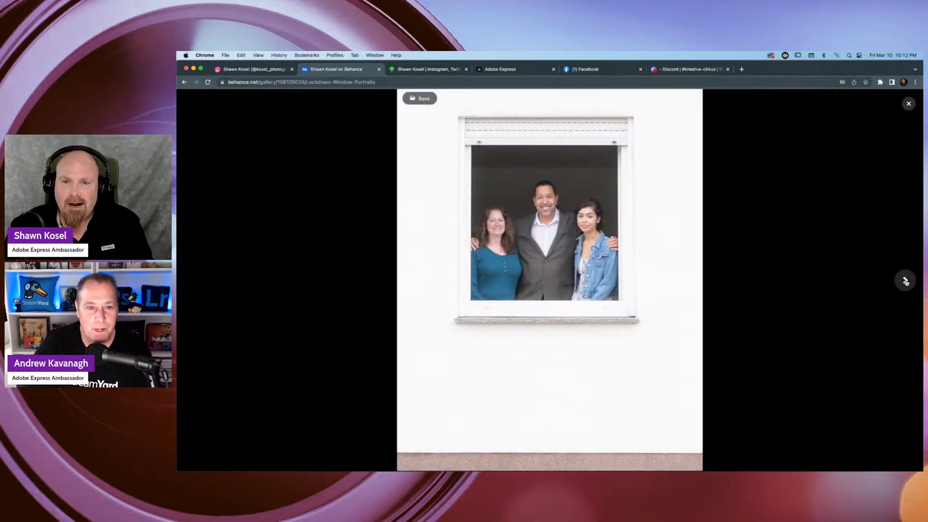
pyautogui.click(906, 281)
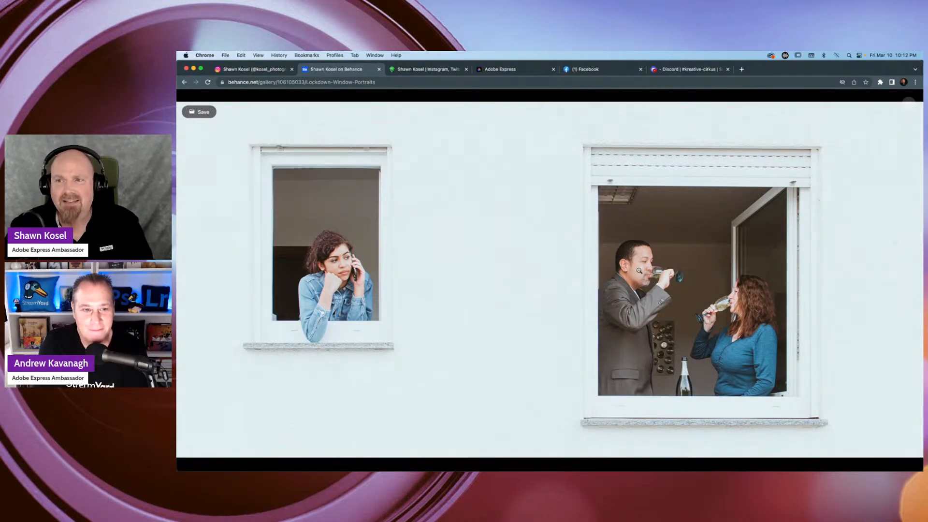
pyautogui.click(908, 104)
# View the color photo of two women in the green-shuttered window enlarged, and close it.
pyautogui.scroll(-1, 579, 226)
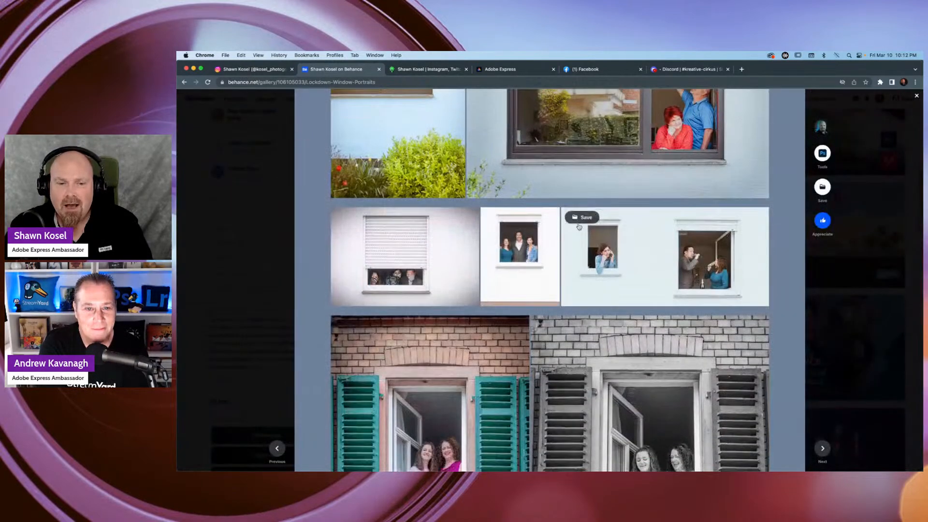
pyautogui.scroll(-3, 579, 227)
pyautogui.click(450, 275)
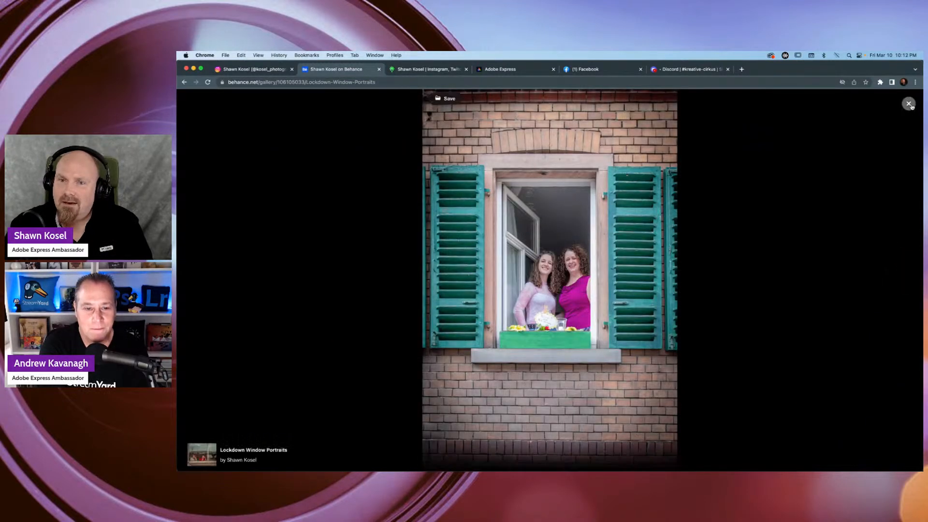
pyautogui.click(909, 103)
# View the photo of three people behind the gate near the project's end enlarged, and close it.
pyautogui.scroll(-4, 669, 249)
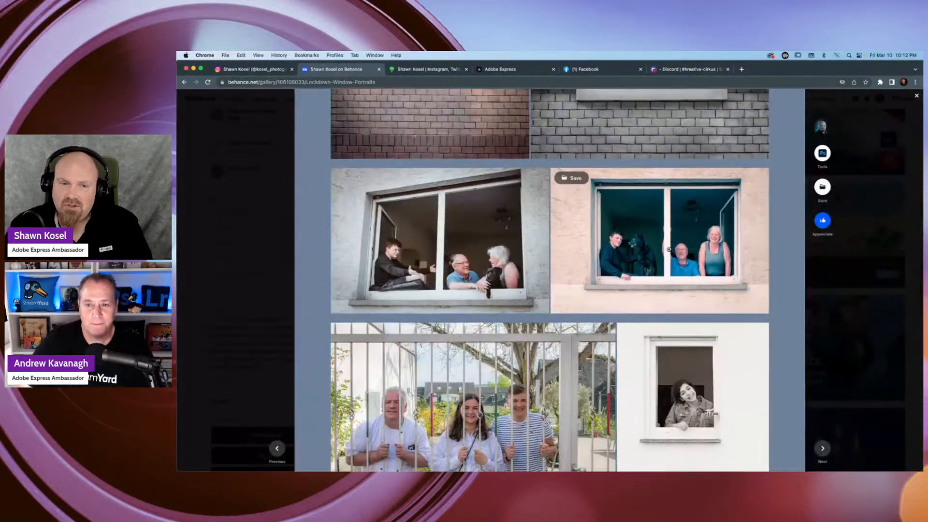
pyautogui.scroll(-4, 669, 250)
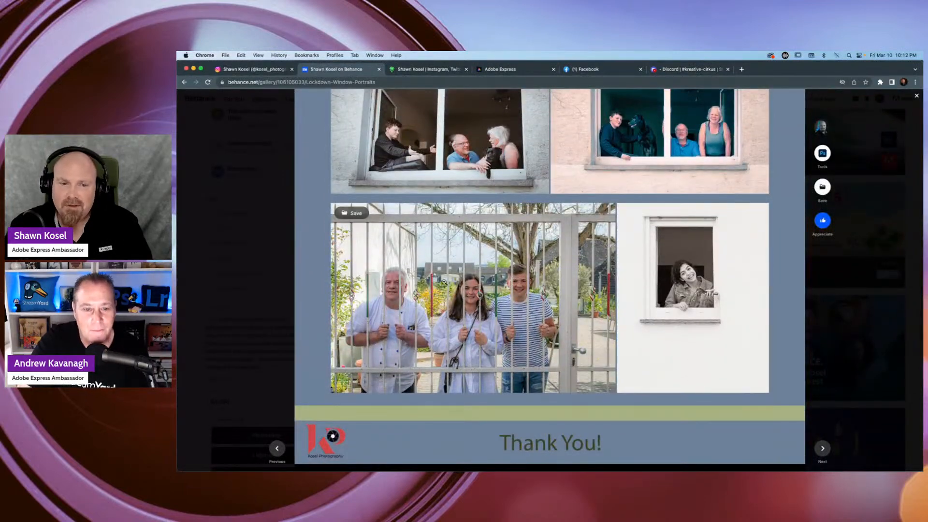
pyautogui.click(444, 282)
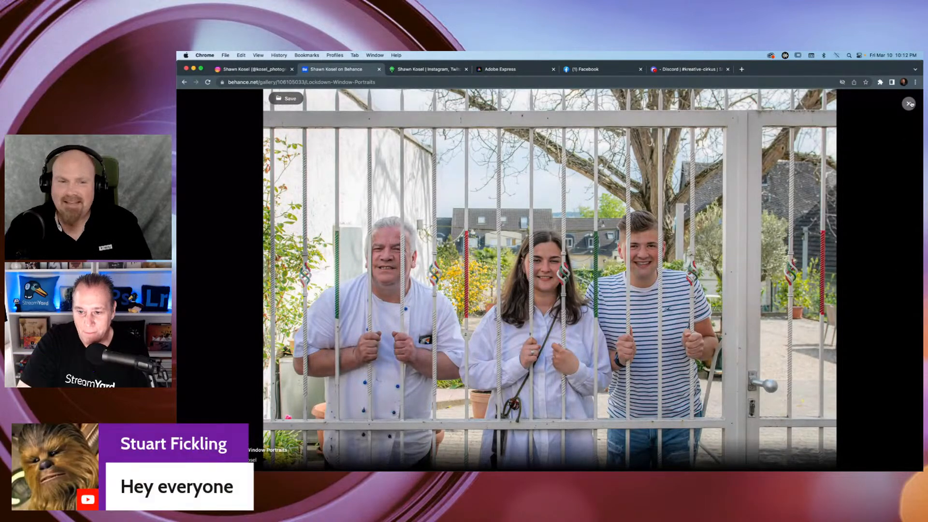
pyautogui.click(908, 104)
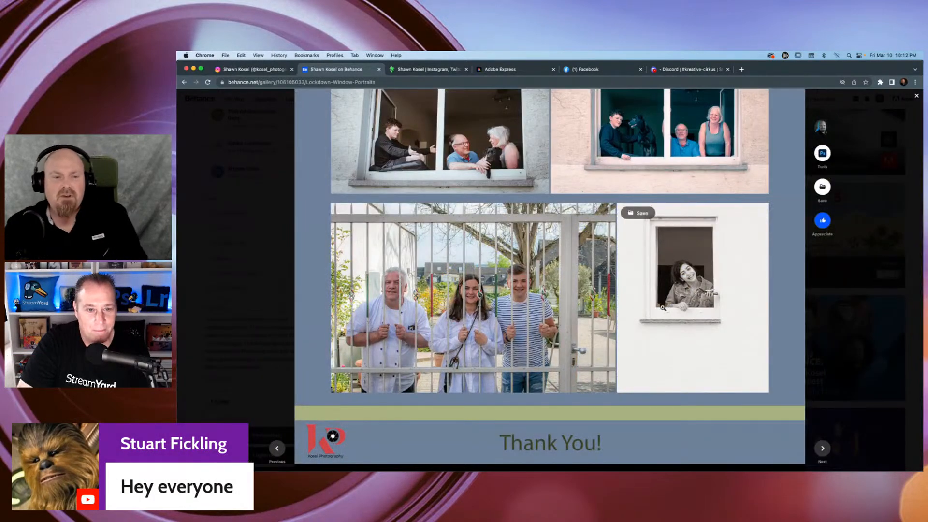
# Look at the end of the Lockdown Window Portraits project and close it to return to the Behance profile.
pyautogui.scroll(-3, 647, 304)
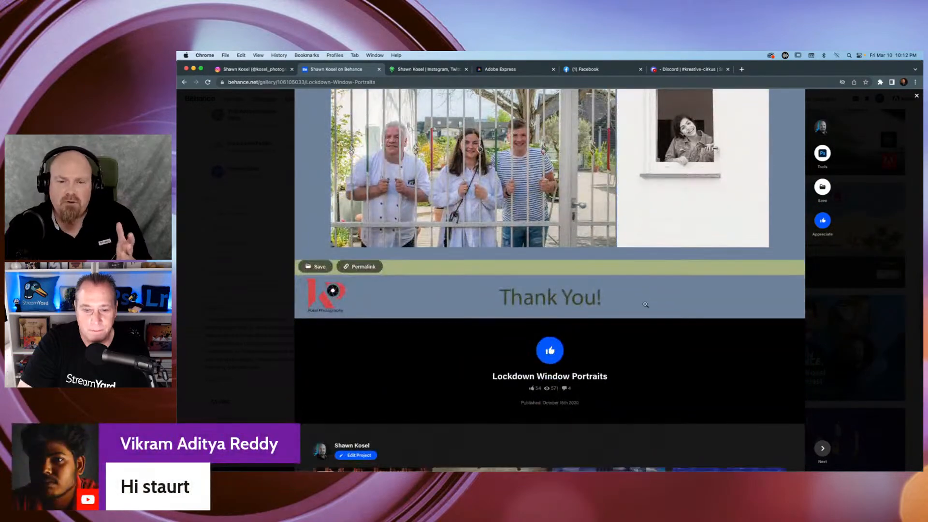
pyautogui.scroll(-3, 457, 304)
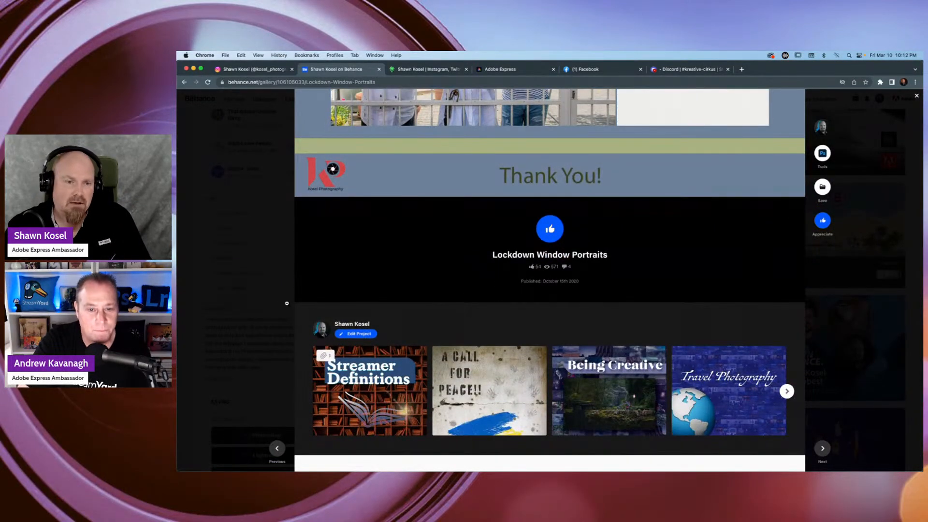
pyautogui.click(277, 296)
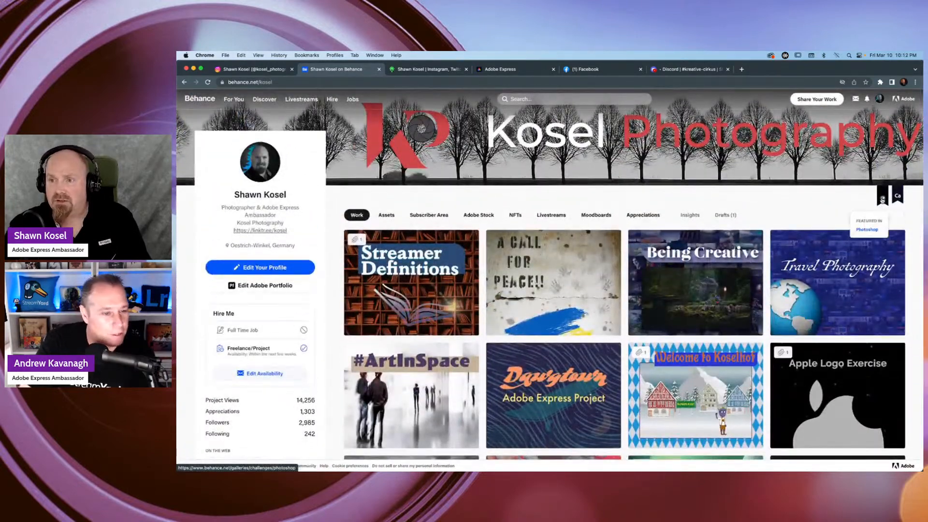
# Open the Welcome to Koselhof project from the Behance profile's Work section.
pyautogui.moveTo(892, 202)
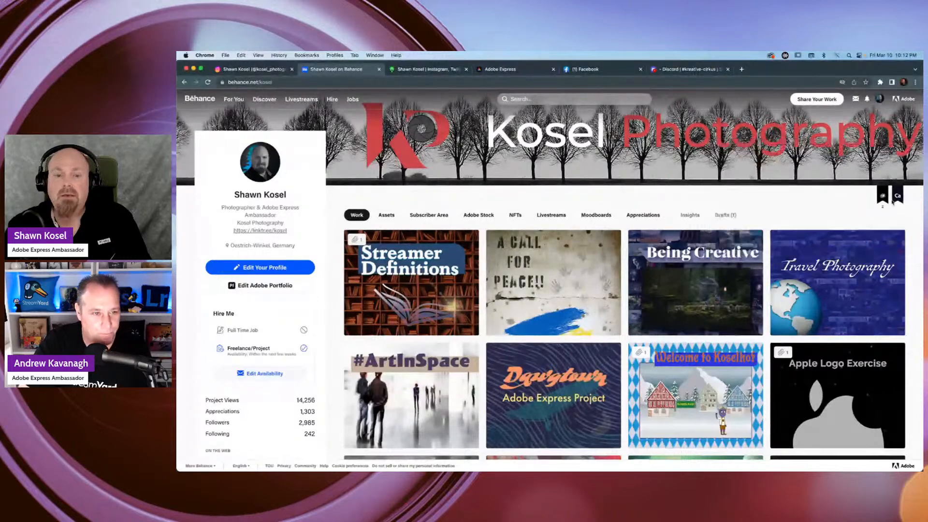
pyautogui.scroll(-1, 675, 206)
pyautogui.scroll(-3, 676, 206)
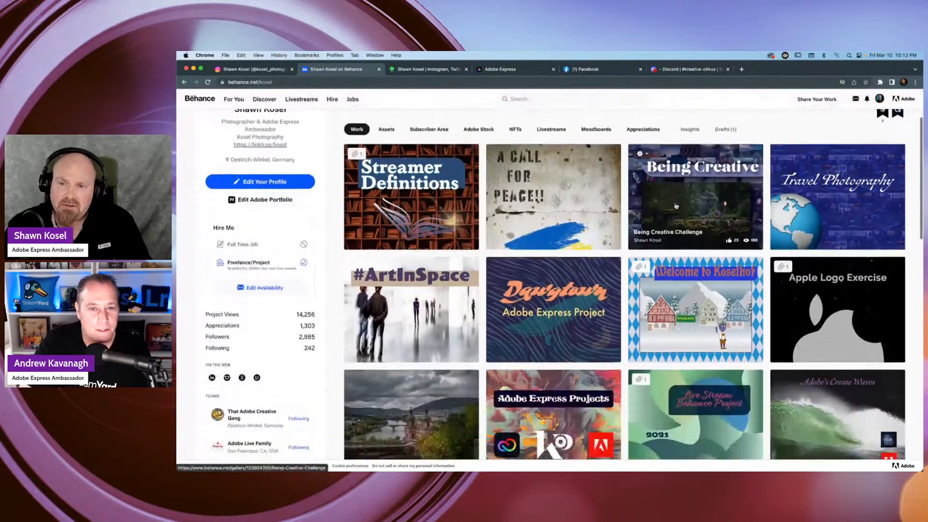
pyautogui.click(737, 293)
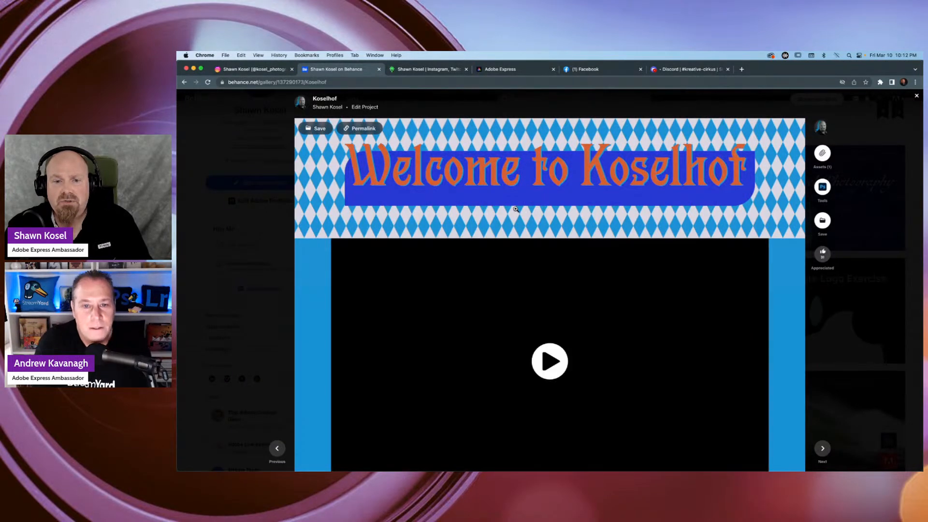
# Look through the Koselhof project from its intro text and building drawings to the Creating a puppet section.
pyautogui.scroll(-4, 514, 207)
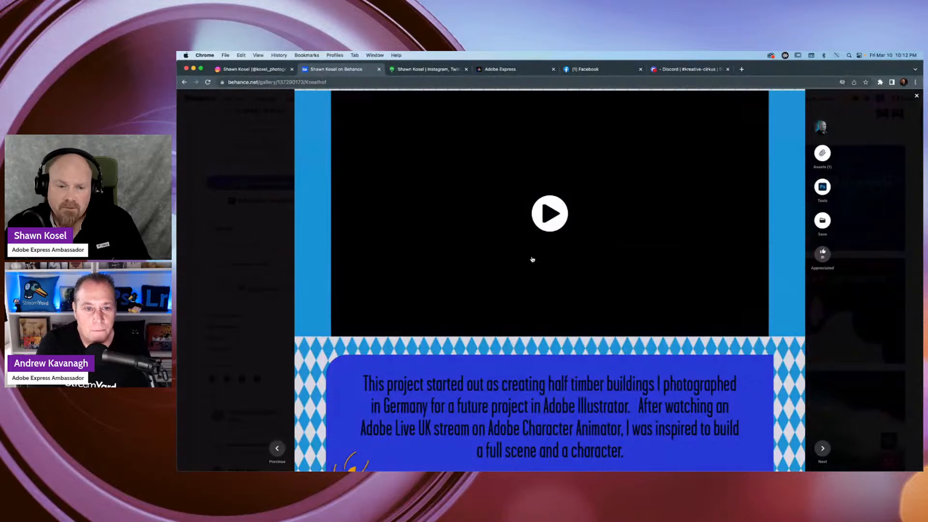
pyautogui.scroll(-7, 519, 255)
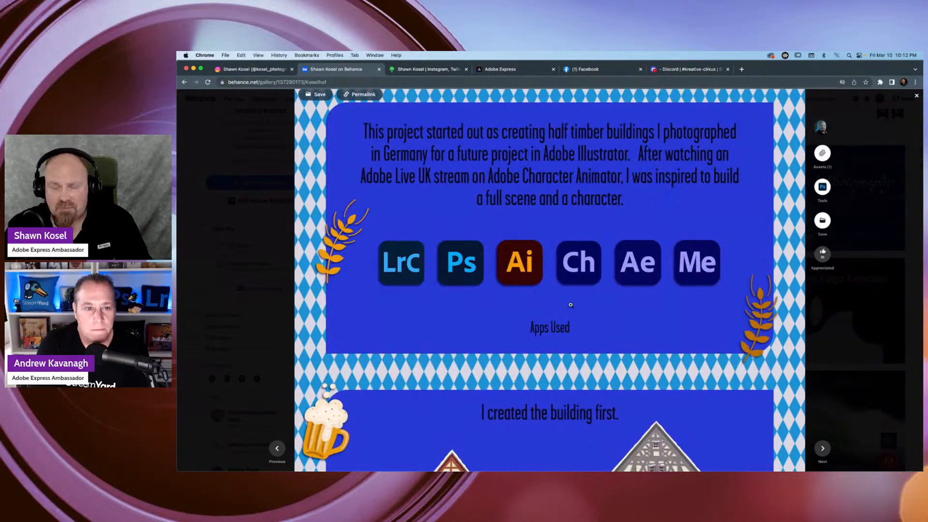
pyautogui.scroll(-7, 576, 300)
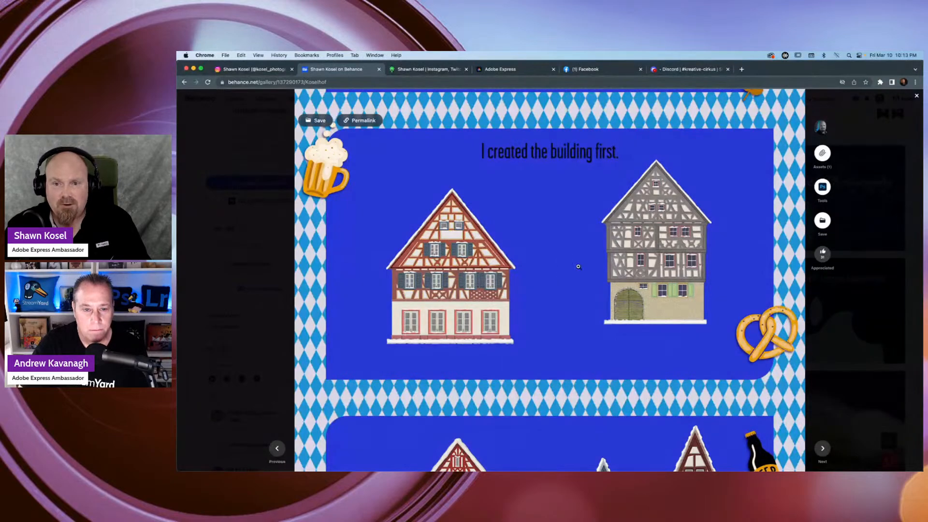
pyautogui.scroll(-10, 564, 262)
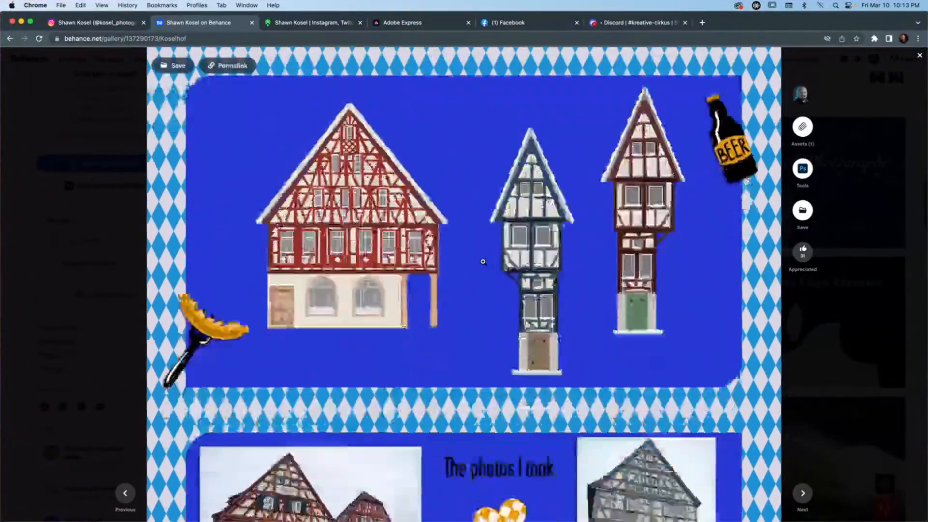
pyautogui.scroll(-6, 483, 261)
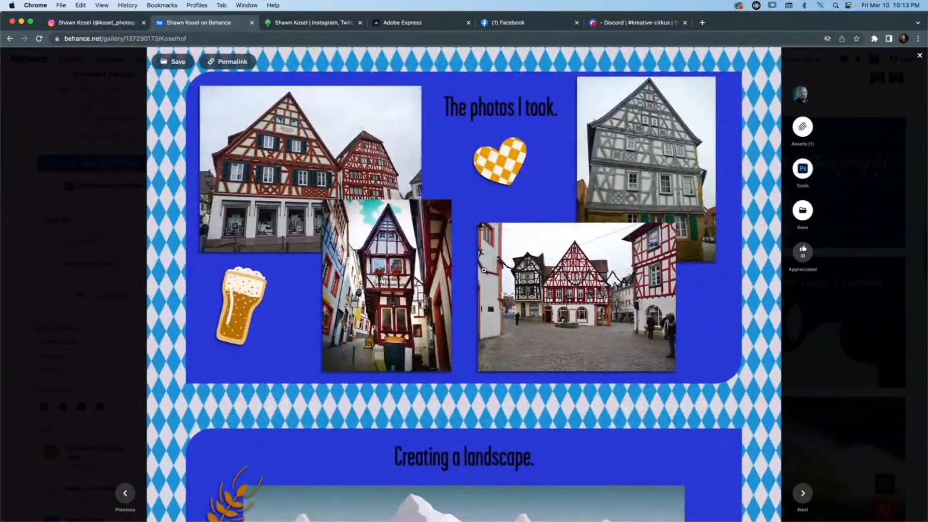
pyautogui.scroll(-15, 483, 270)
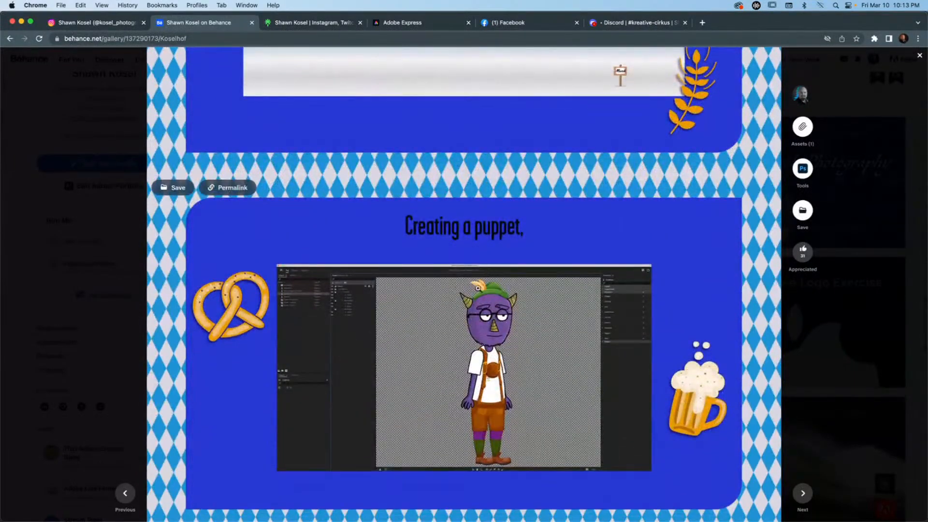
pyautogui.scroll(-1, 476, 301)
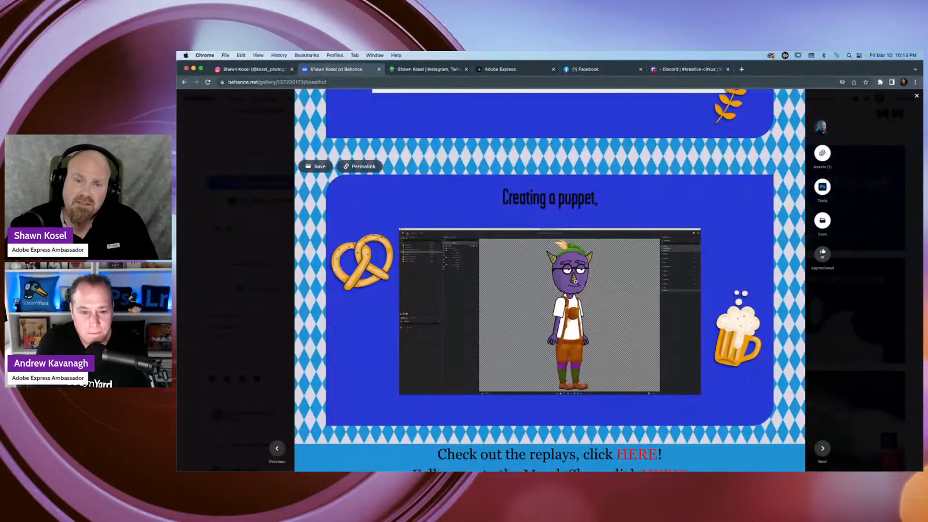
# Return to the video near the start of the Koselhof project and play it with the sound volume adjusted.
pyautogui.scroll(1, 572, 278)
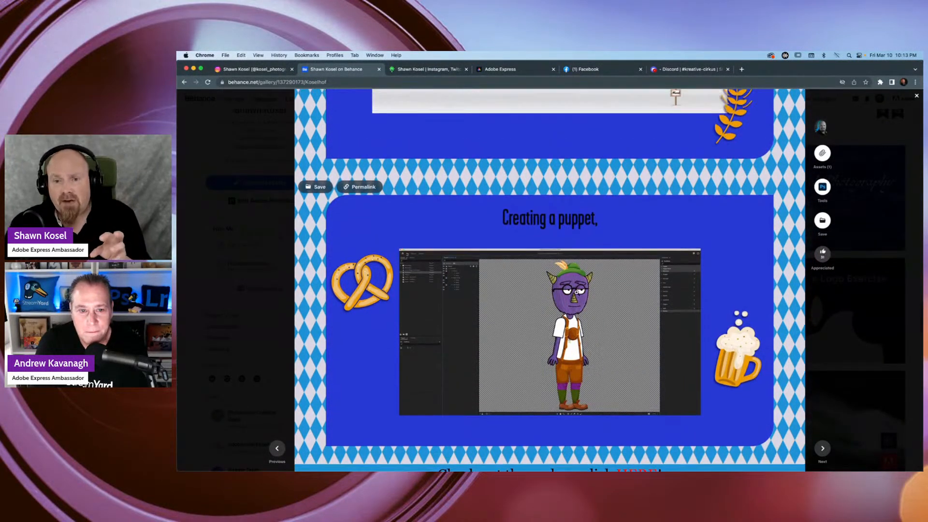
pyautogui.scroll(15, 576, 293)
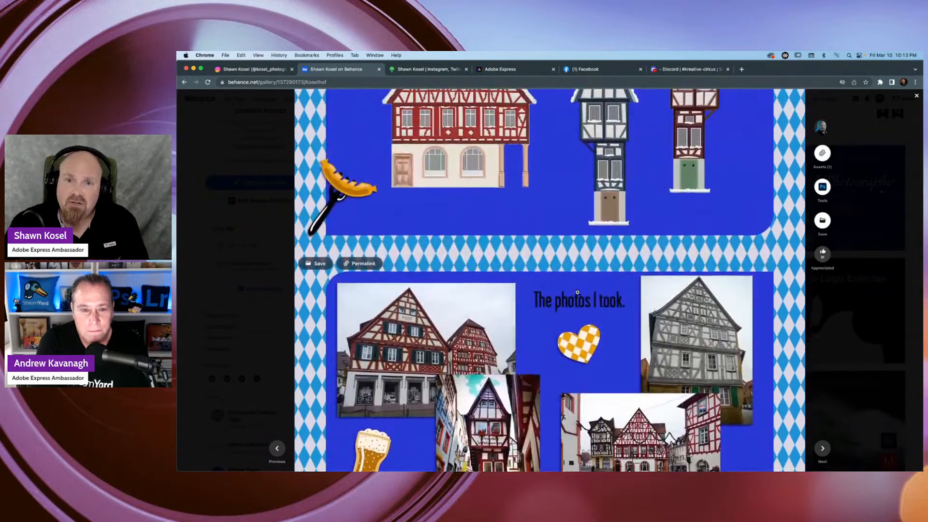
pyautogui.scroll(10, 577, 292)
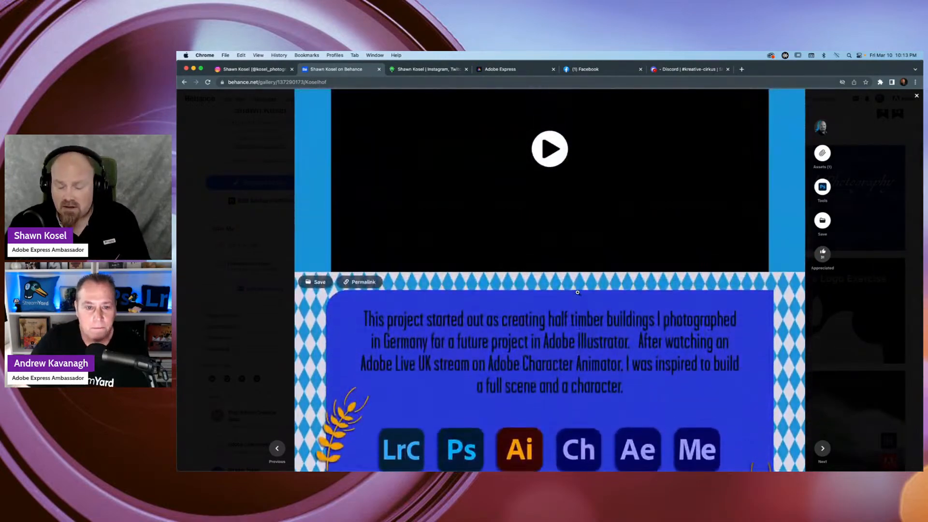
pyautogui.scroll(3, 577, 292)
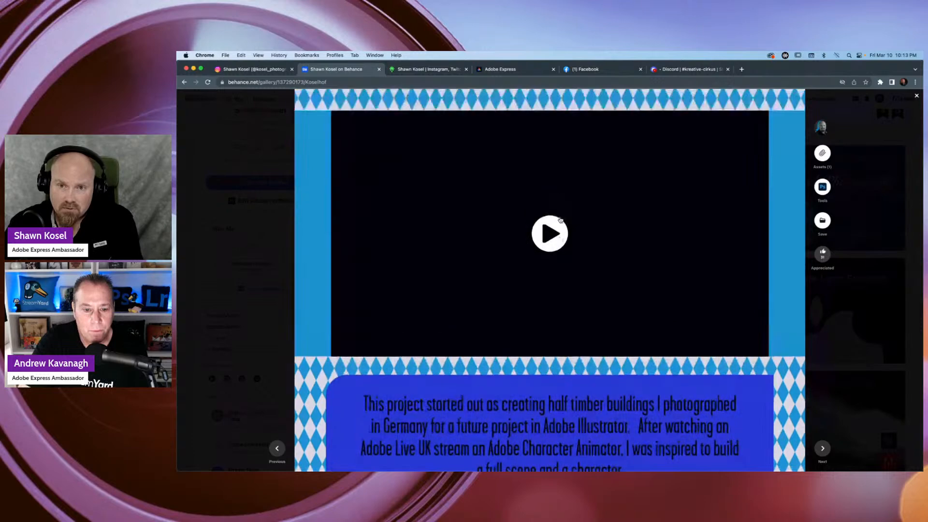
pyautogui.click(549, 282)
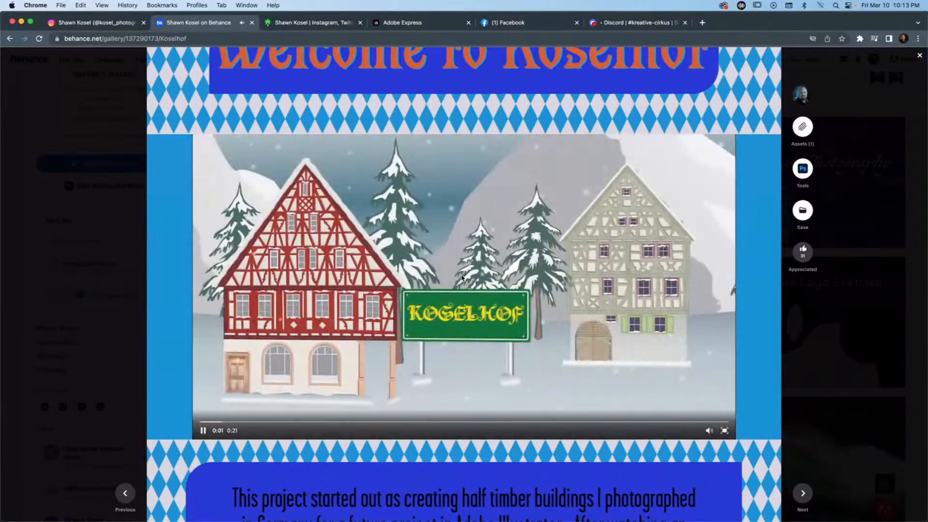
pyautogui.press('XF86AudioMute')
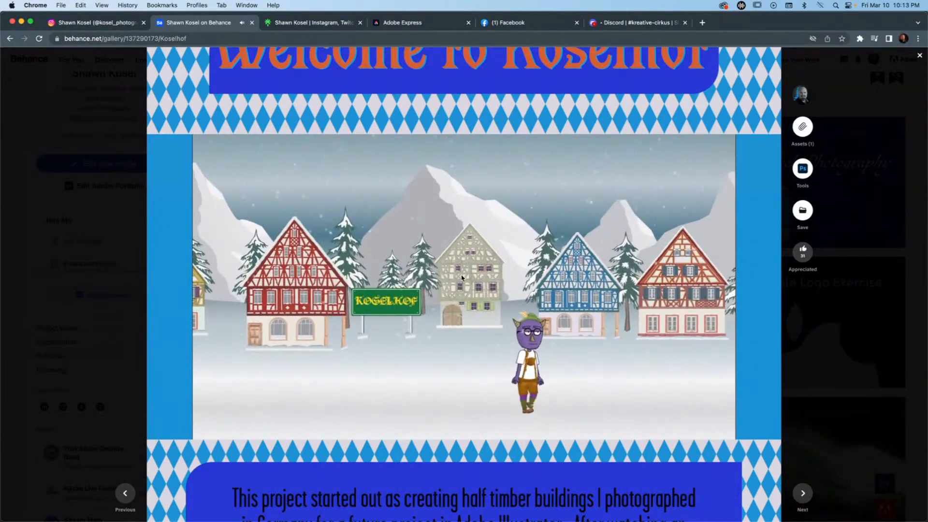
pyautogui.press('XF86AudioRaiseVolume')
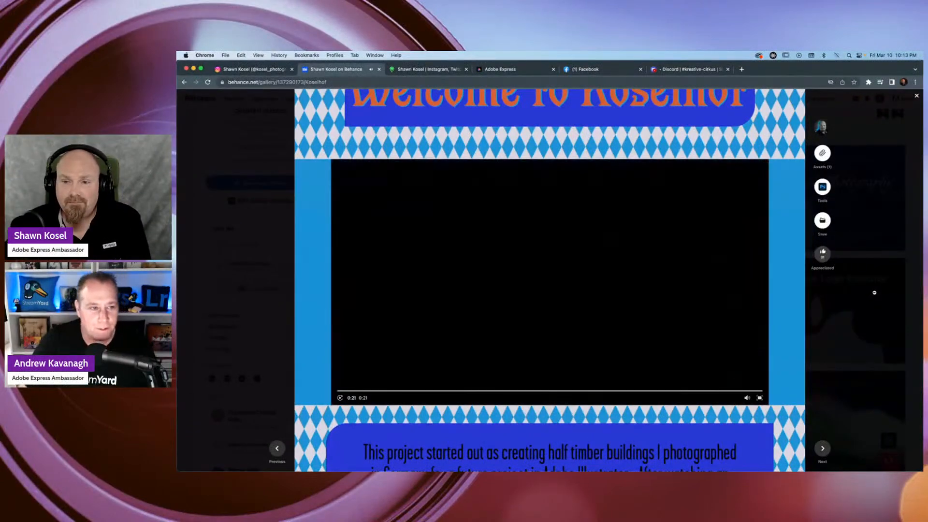
# Close the Koselhof project and return to the top of the Behance profile.
pyautogui.scroll(3, 337, 214)
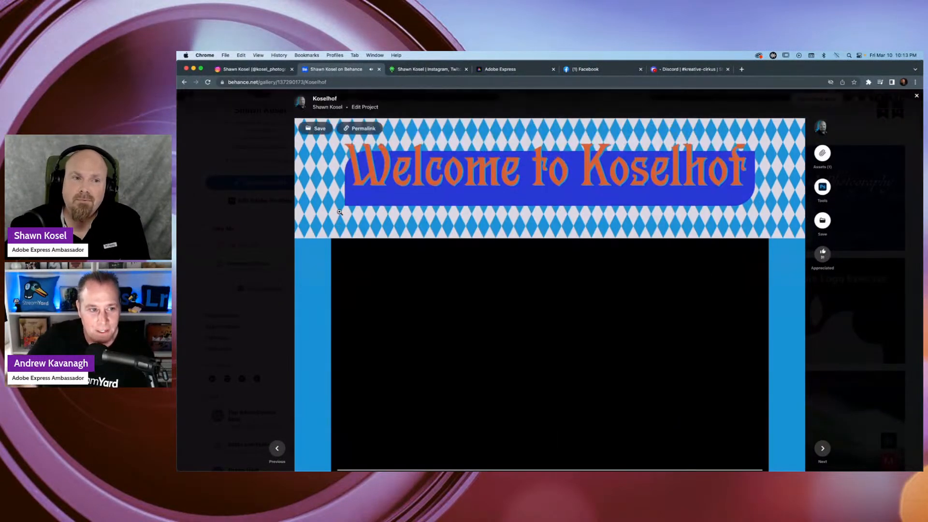
pyautogui.click(198, 204)
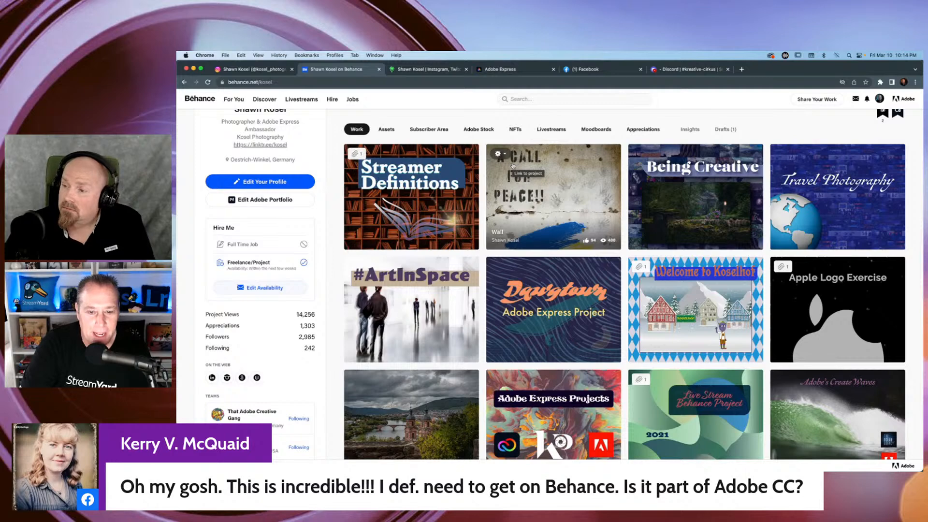
pyautogui.scroll(1, 484, 194)
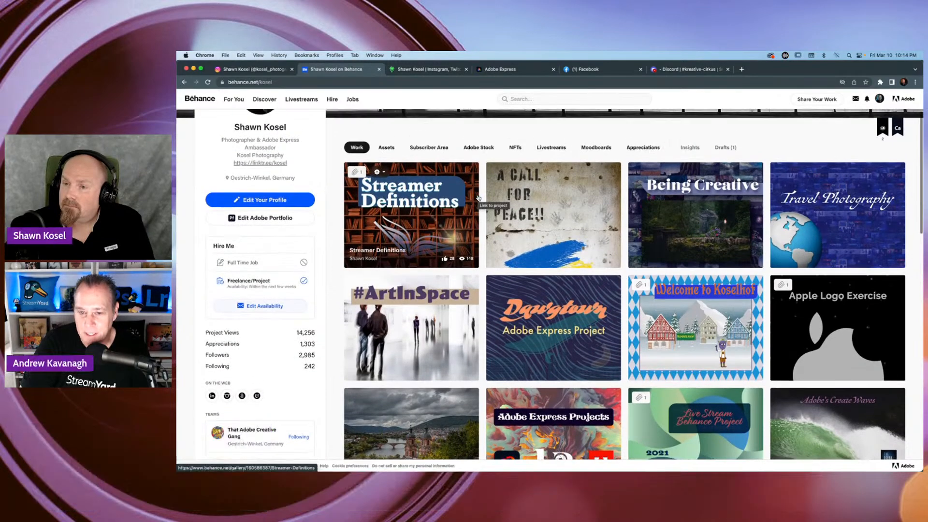
pyautogui.scroll(3, 478, 197)
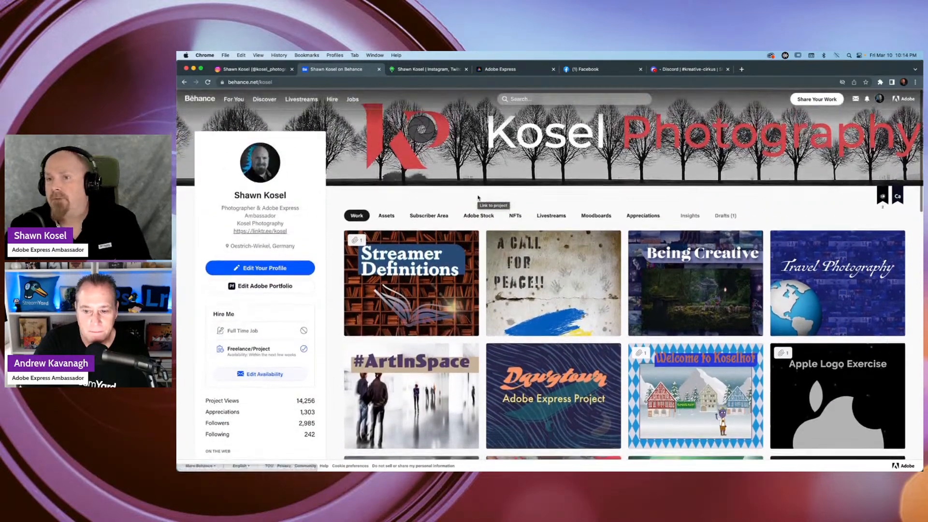
# Switch to the Creative Cloud desktop app, and reposition and enlarge its window.
pyautogui.click(770, 56)
pyautogui.moveTo(480, 69); pyautogui.dragTo(398, 70)
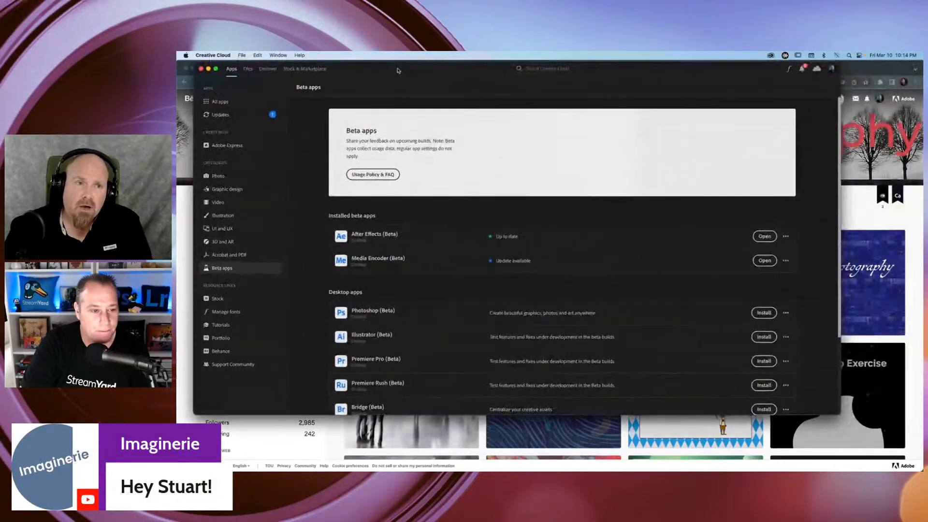
pyautogui.moveTo(840, 414); pyautogui.dragTo(864, 422)
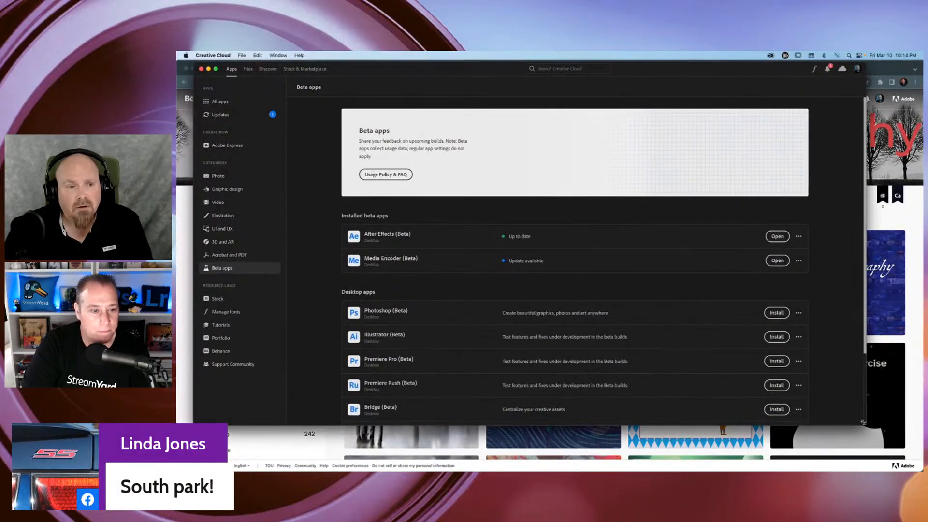
# Show the Web apps under All apps down to the Substance 3D entries, and close the Creative Cloud window.
pyautogui.click(226, 103)
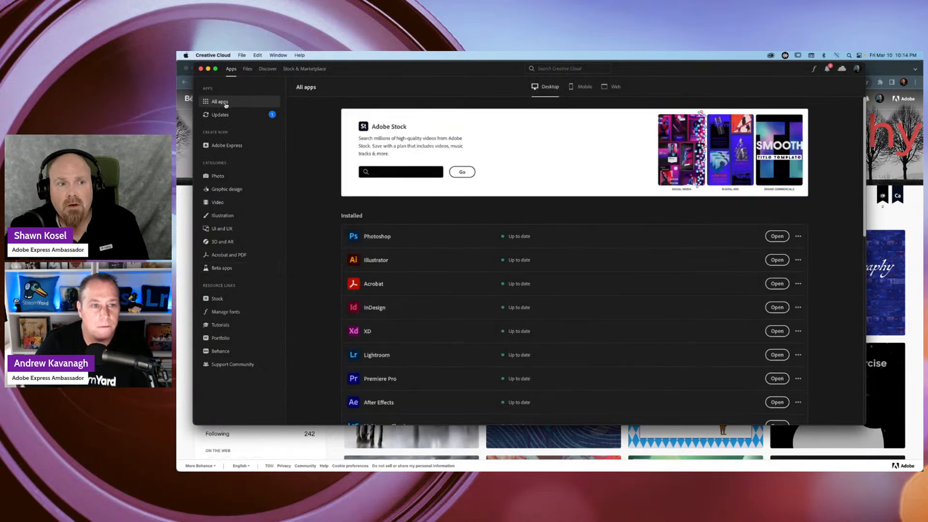
pyautogui.click(614, 88)
pyautogui.scroll(-3, 555, 197)
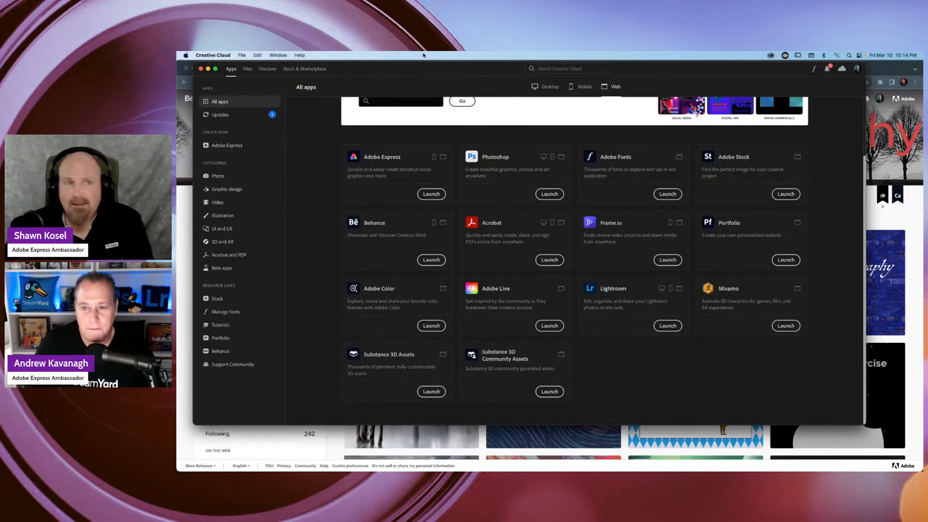
pyautogui.moveTo(223, 68); pyautogui.dragTo(213, 68)
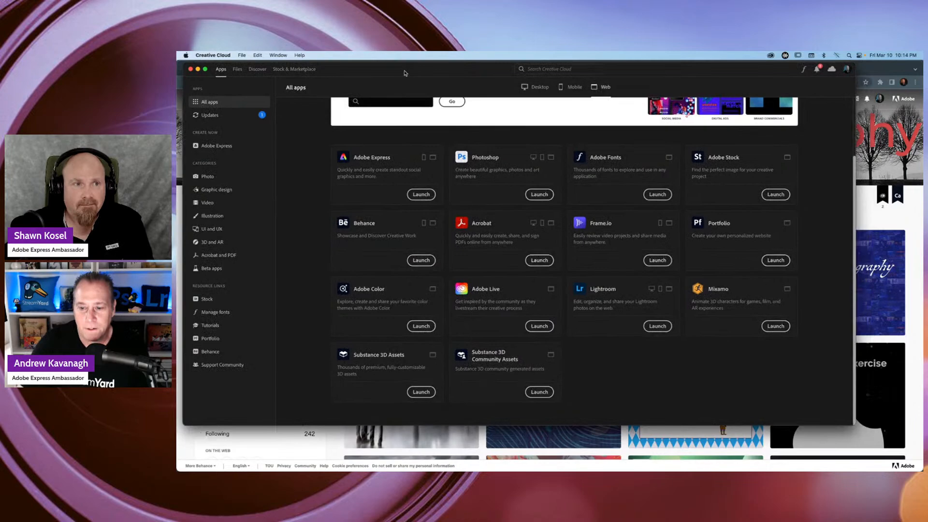
pyautogui.click(191, 69)
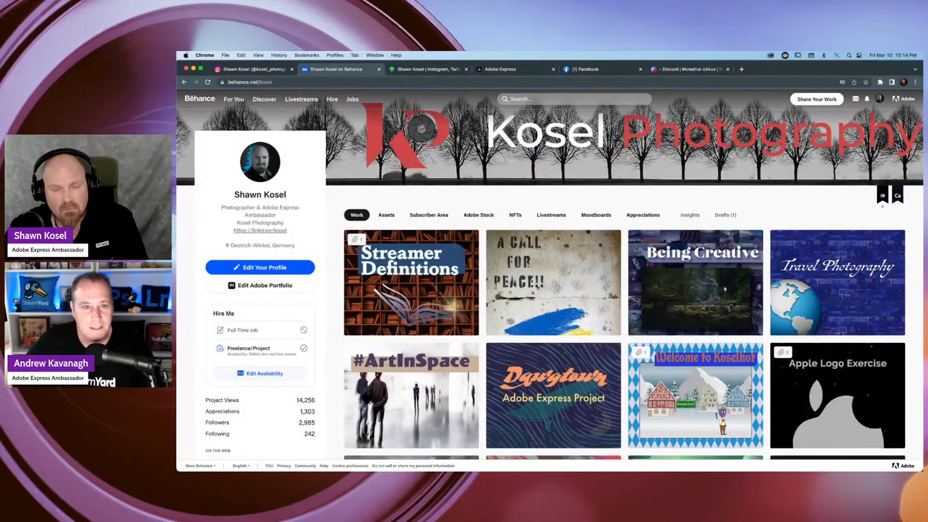
# Switch to Illustrator and look over the Kreative Cirkus lettering variations and the #kreativecirkus challenge list artboards.
pyautogui.press('super+Tab')
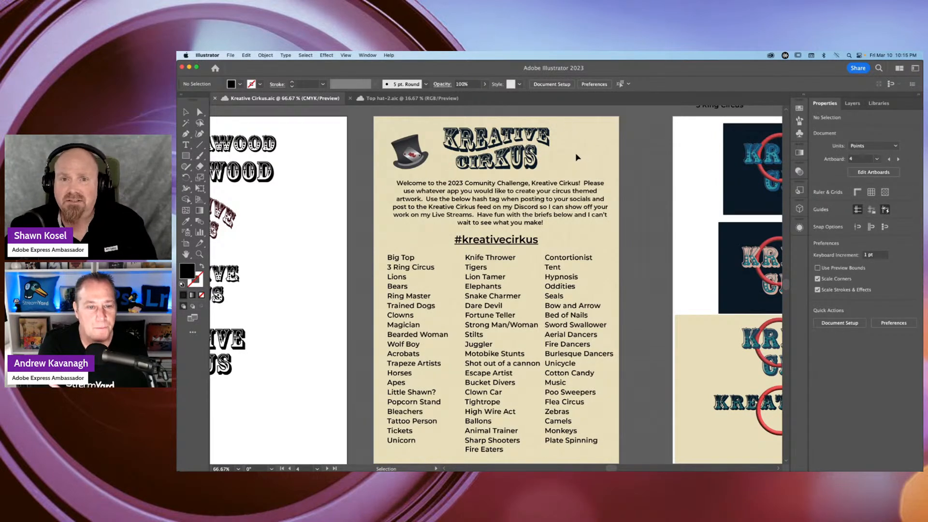
pyautogui.press('space')
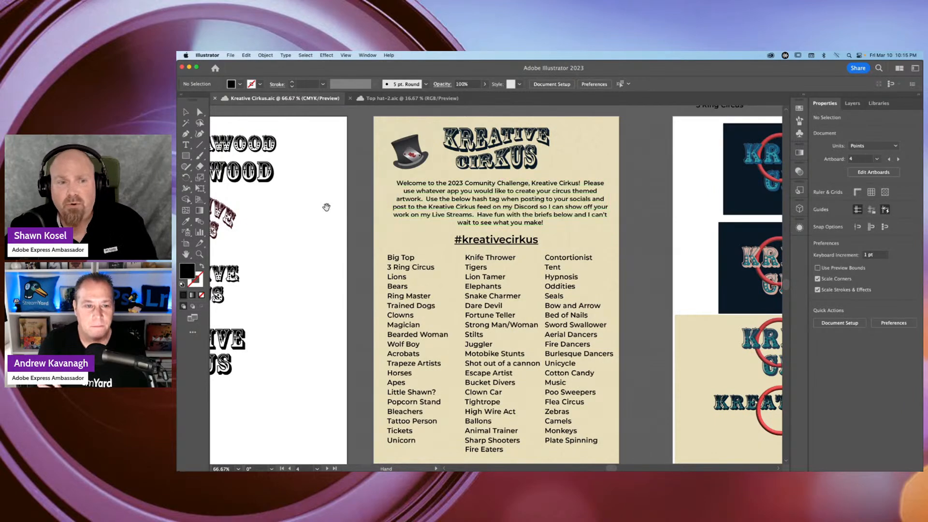
pyautogui.moveTo(306, 214); pyautogui.dragTo(530, 209)
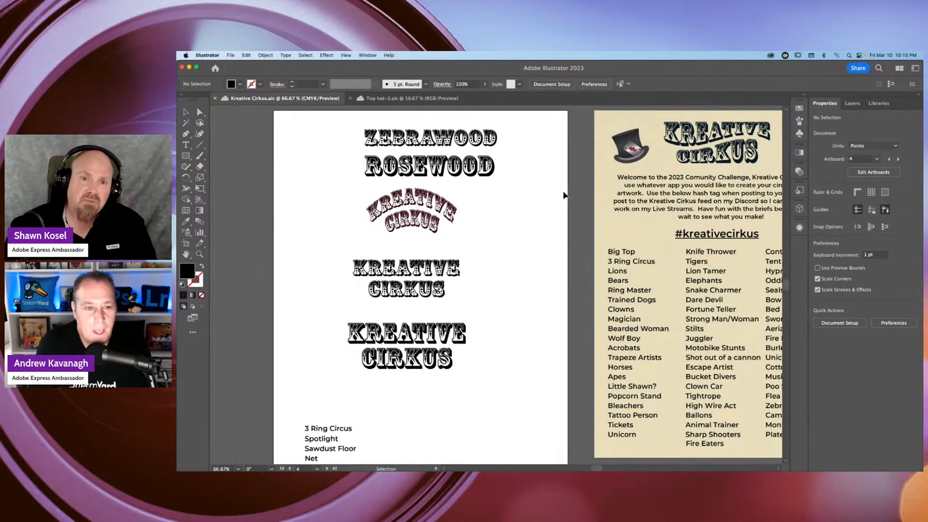
pyautogui.press('space')
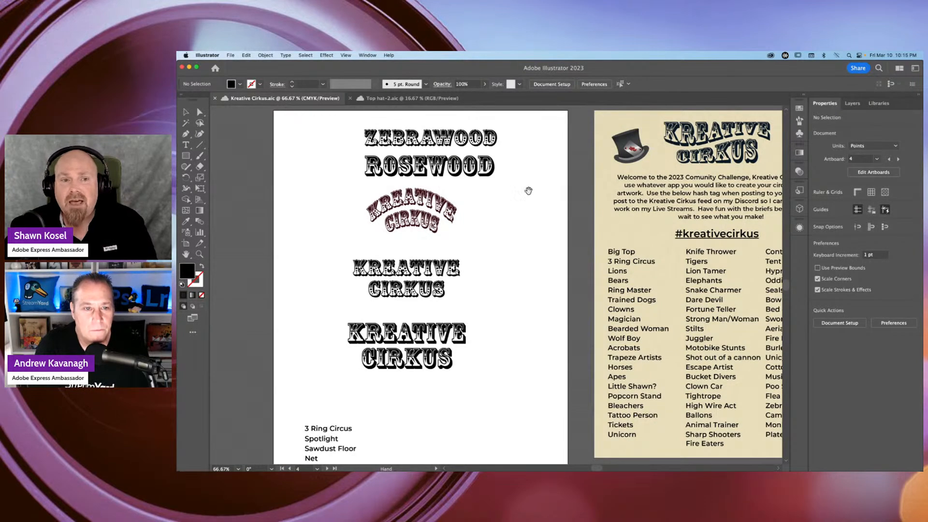
pyautogui.moveTo(544, 206); pyautogui.dragTo(363, 199)
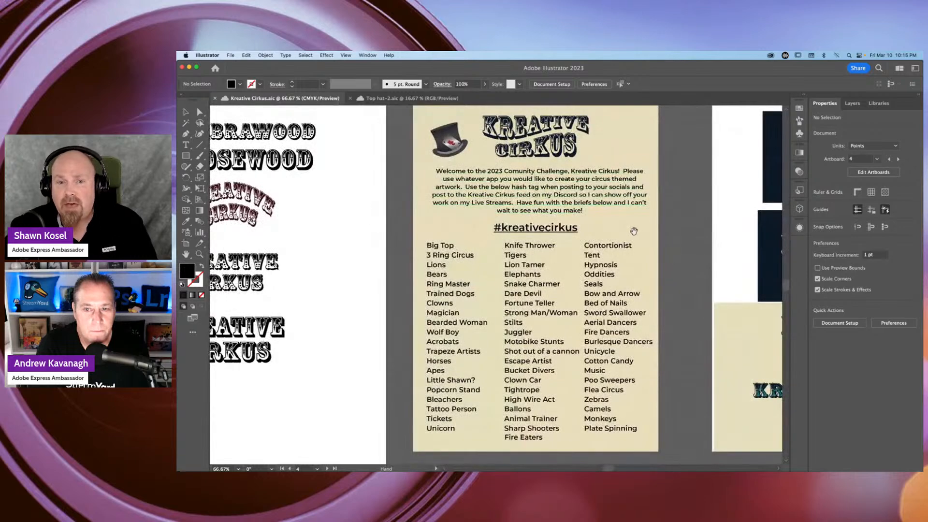
pyautogui.moveTo(634, 231); pyautogui.dragTo(603, 217)
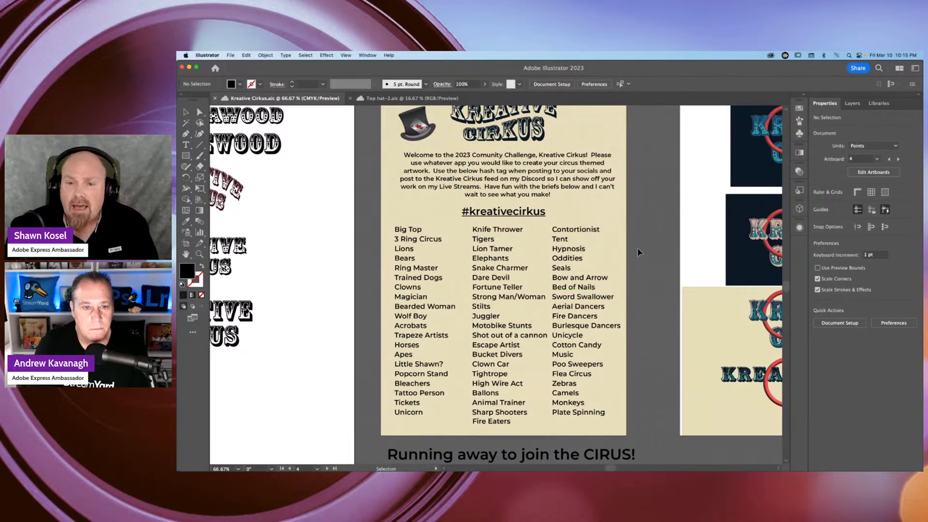
# Look at the 3 Ring Circus artboard with the ringed Kreative Cirkus logo versions beside the challenge list.
pyautogui.moveTo(638, 252); pyautogui.dragTo(619, 385)
pyautogui.hscroll(10, 639, 304)
pyautogui.scroll(-4, 640, 304)
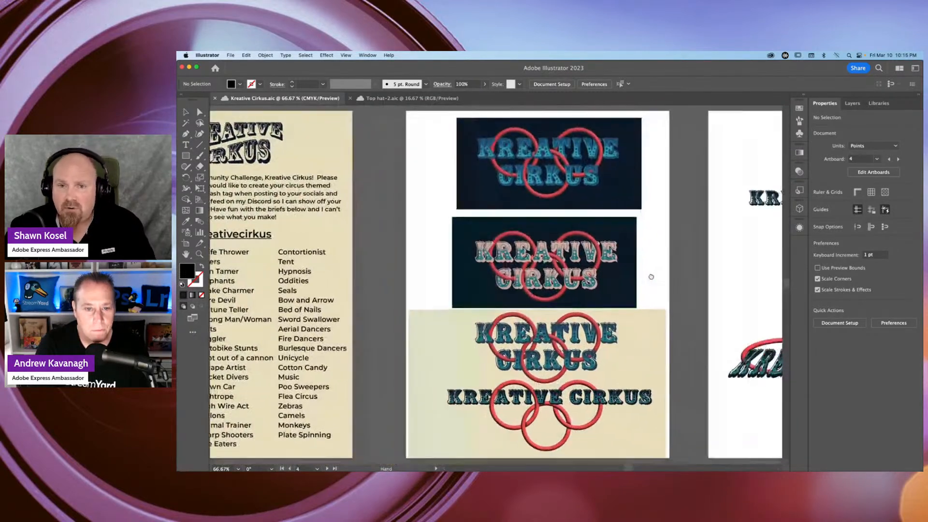
pyautogui.moveTo(651, 277); pyautogui.dragTo(576, 263)
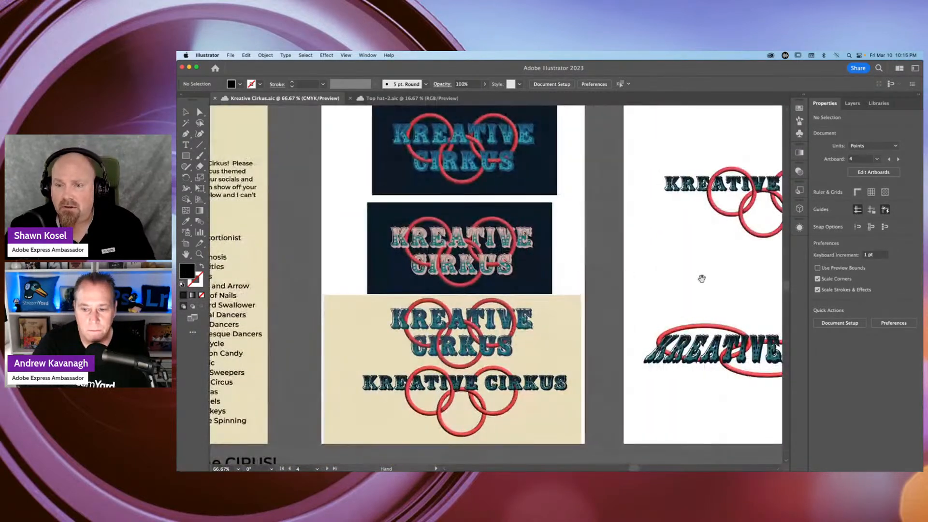
# Bring the challenge list artboard back into view and switch to the Top hat-2.aic document.
pyautogui.moveTo(702, 277); pyautogui.dragTo(912, 292)
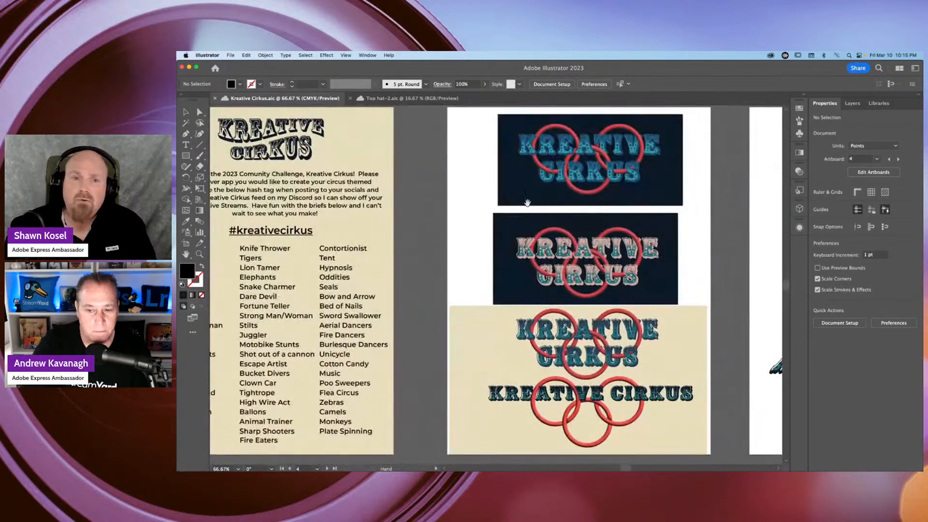
pyautogui.moveTo(460, 211); pyautogui.dragTo(653, 281)
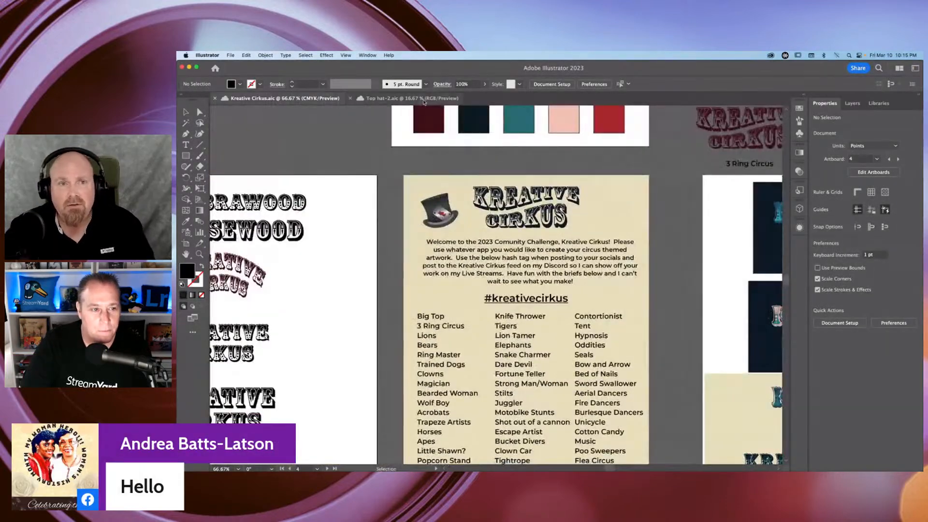
pyautogui.click(412, 98)
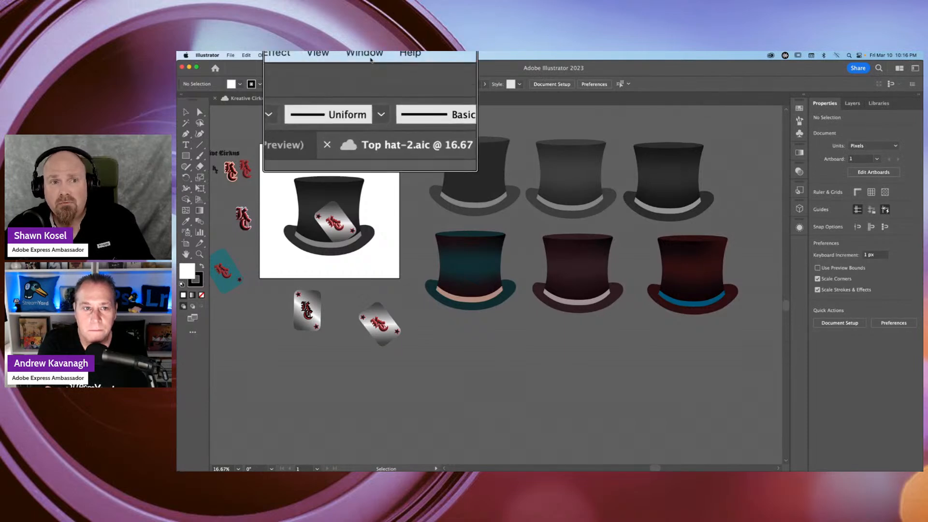
# Show the Libraries in Illustrator and go back from the Adobe Live library to the list of all libraries.
pyautogui.click(367, 55)
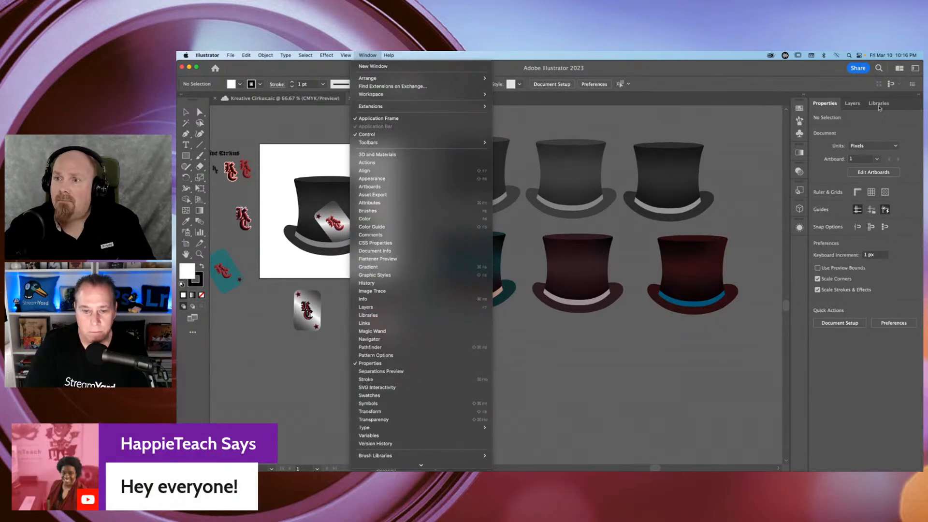
pyautogui.click(879, 107)
pyautogui.click(879, 103)
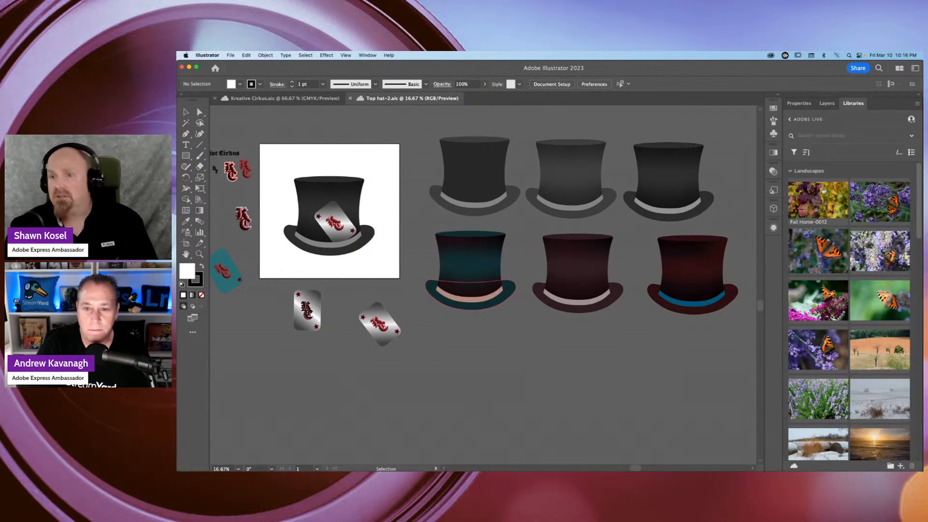
pyautogui.click(791, 119)
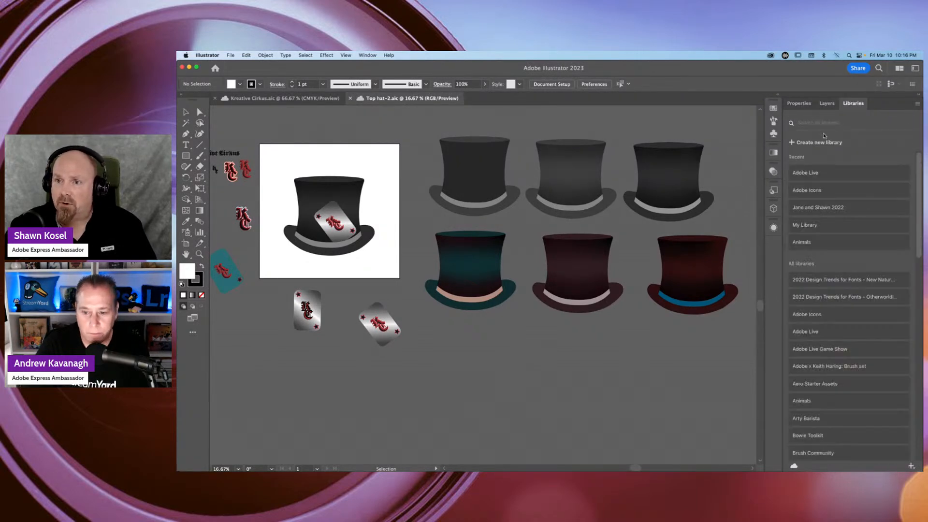
# Find the Kreative Cirkus library in the list of all libraries and open it.
pyautogui.scroll(-5, 815, 228)
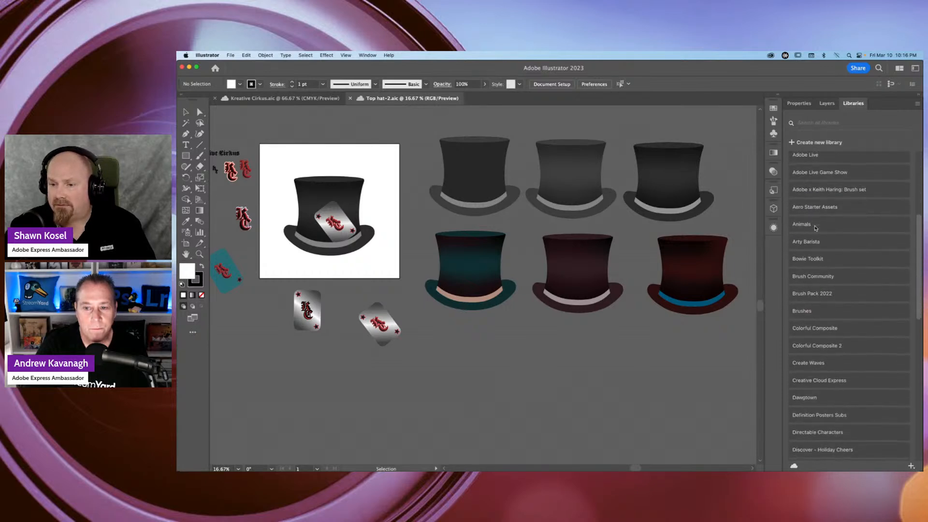
pyautogui.scroll(8, 815, 228)
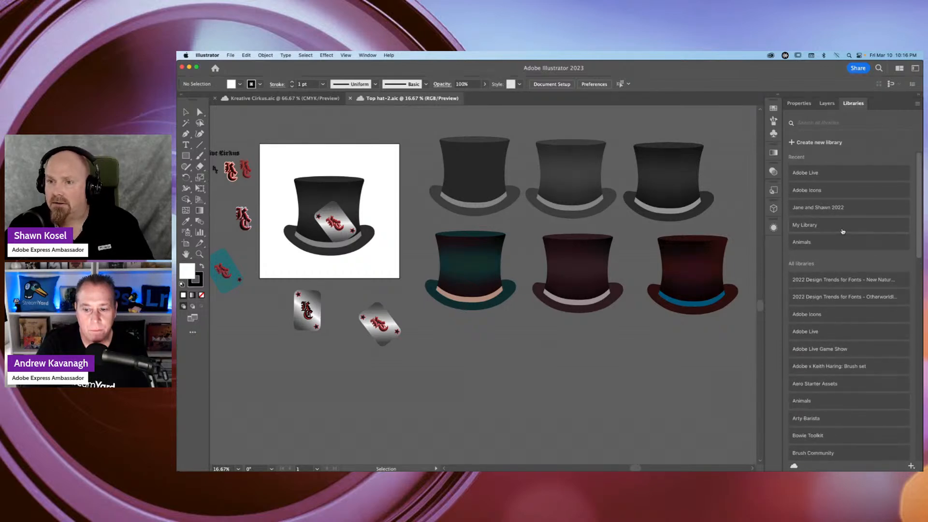
pyautogui.scroll(-9, 833, 235)
pyautogui.scroll(-7, 843, 231)
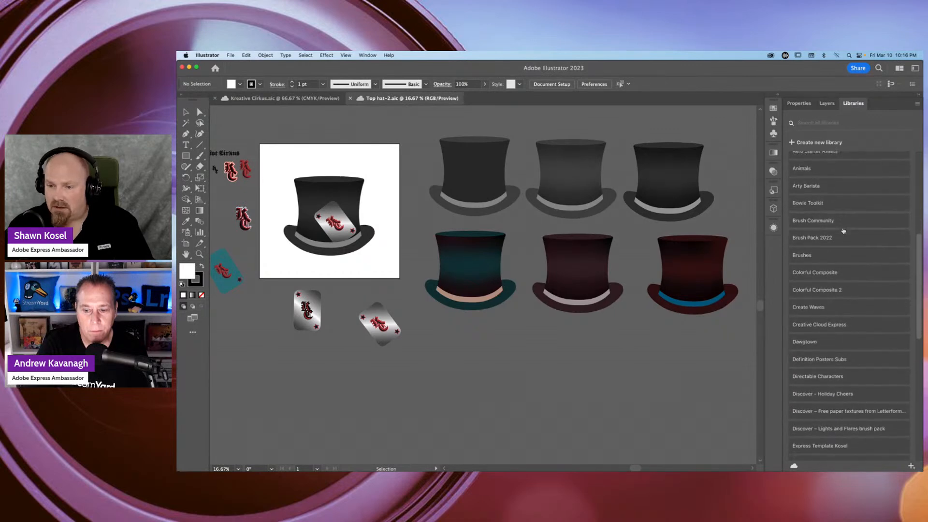
pyautogui.scroll(-3, 843, 231)
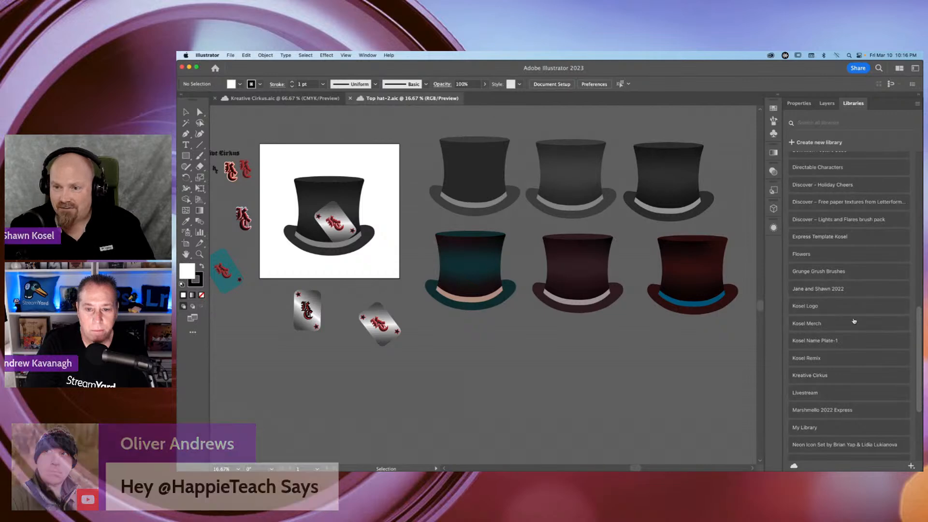
pyautogui.scroll(-3, 840, 276)
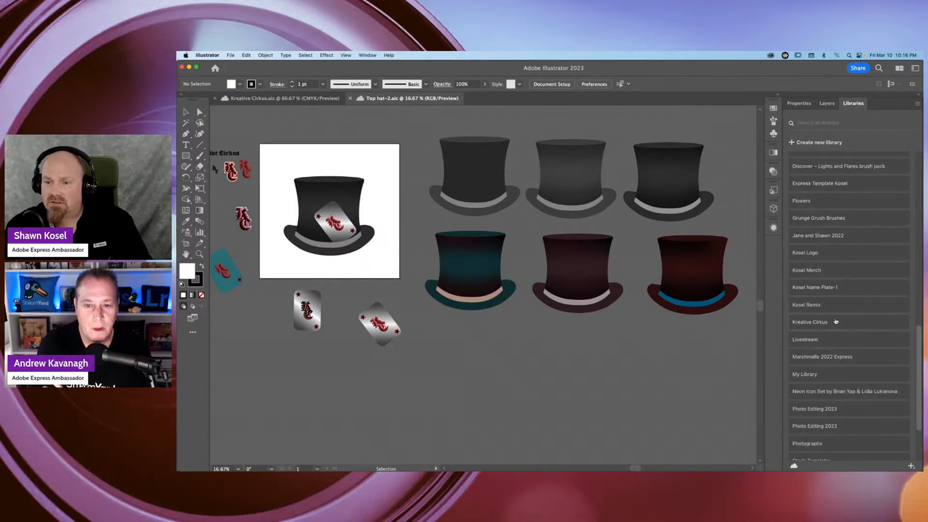
pyautogui.click(816, 322)
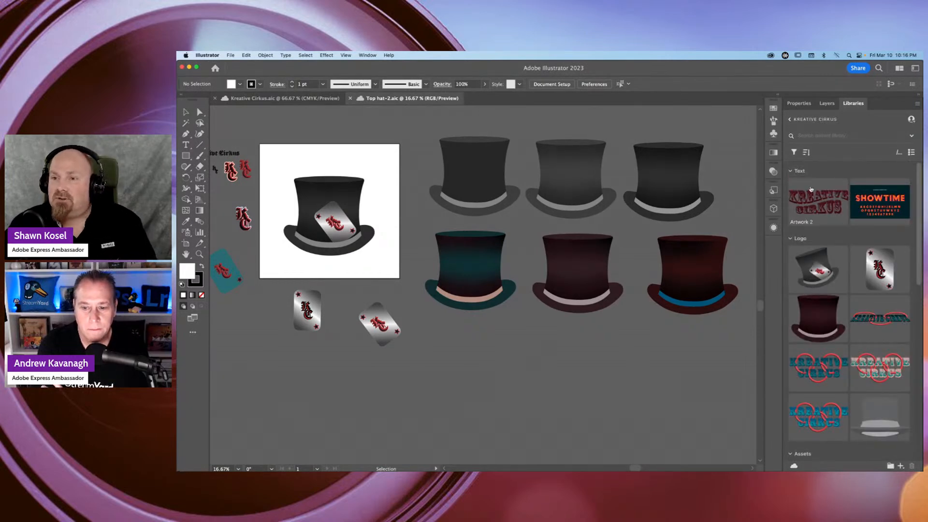
# Look through the Kreative Cirkus library's Text, Logo, Assets and Color groups down to the ungrouped items.
pyautogui.click(800, 171)
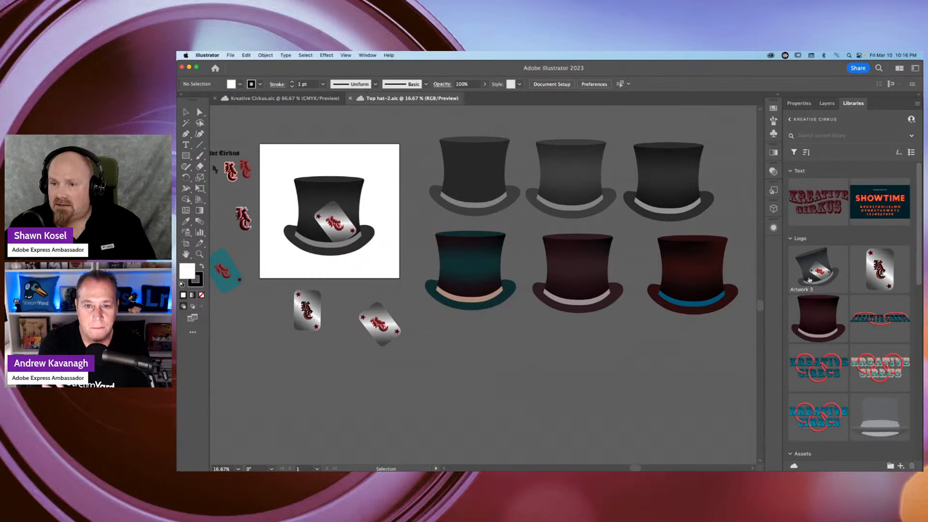
pyautogui.scroll(-2, 814, 277)
pyautogui.scroll(-3, 814, 276)
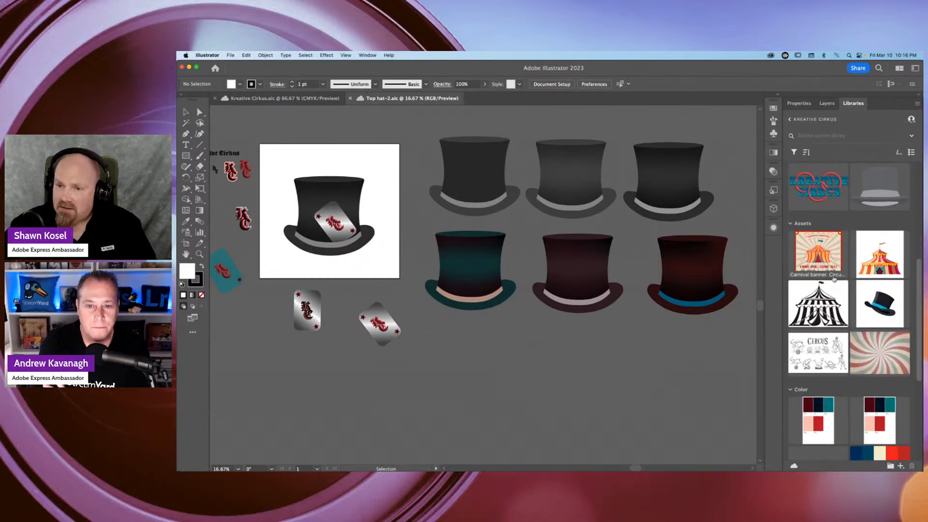
pyautogui.scroll(-4, 833, 279)
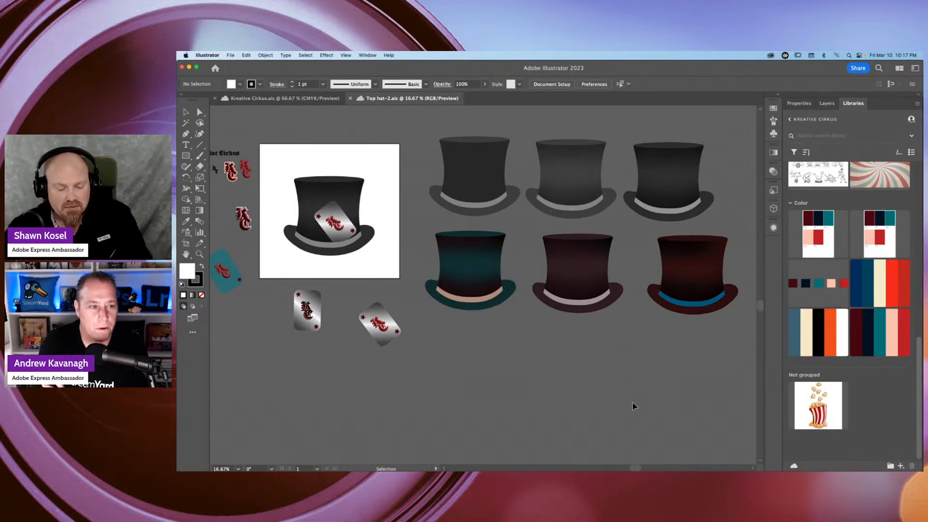
# Switch to Adobe Express in Chrome and search all templates for "Circus".
pyautogui.press('super+Tab')
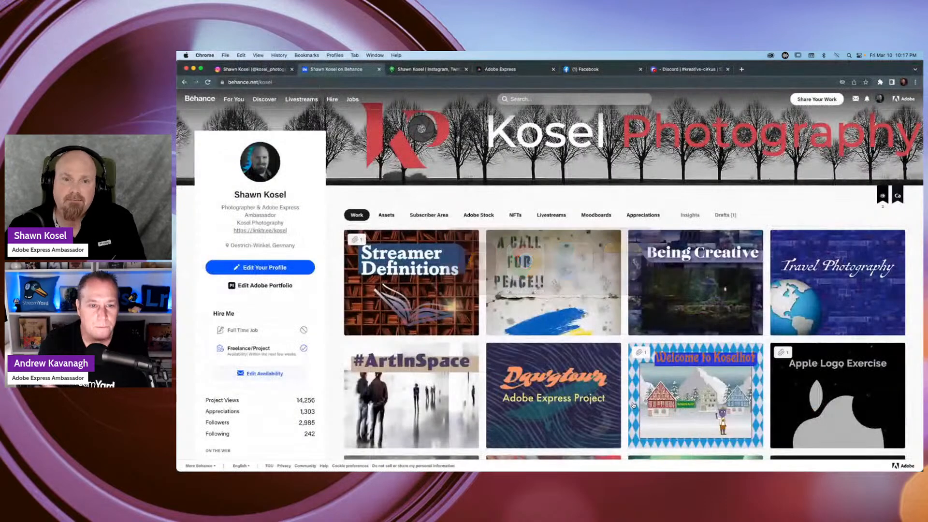
pyautogui.click(535, 70)
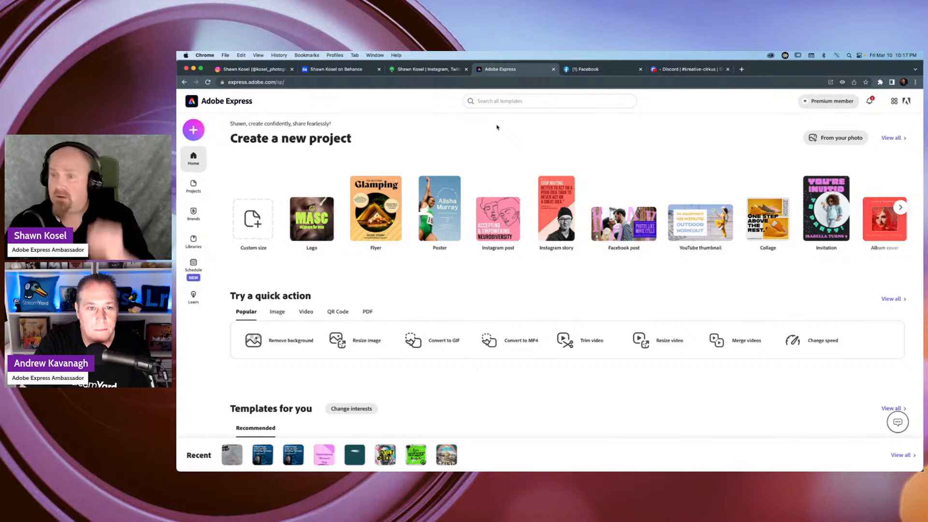
pyautogui.click(520, 100)
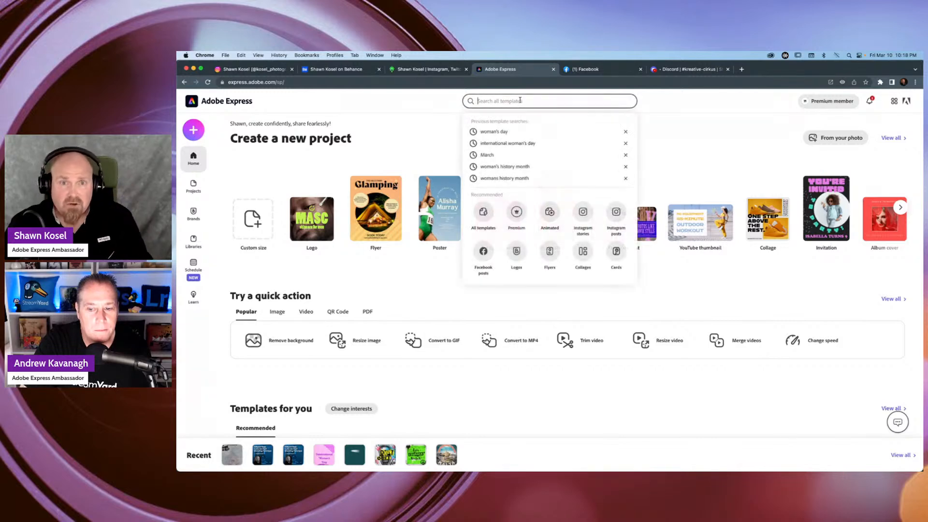
pyautogui.write('c')
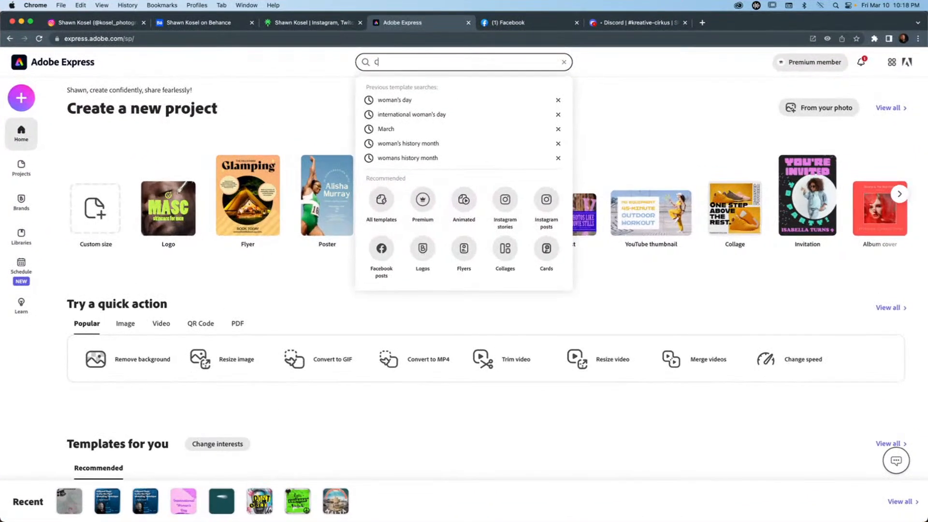
pyautogui.write('ircus')
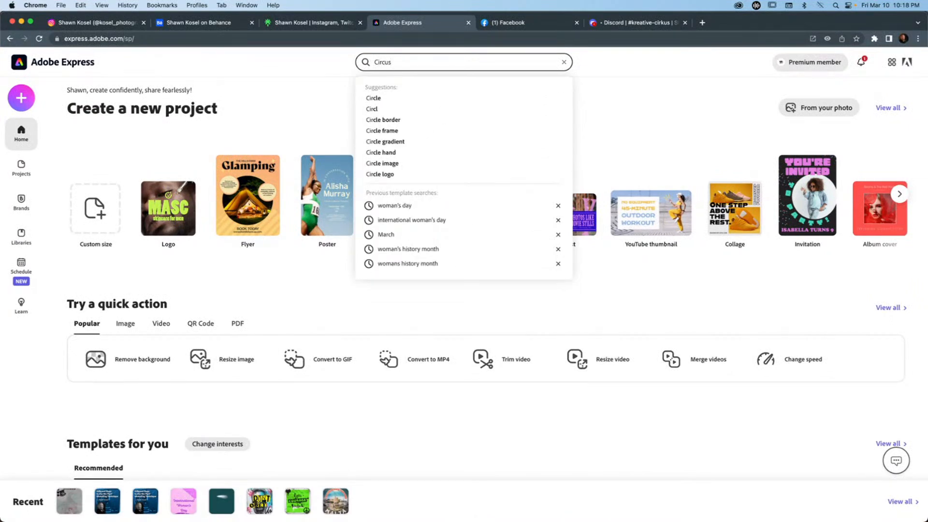
pyautogui.press('Return')
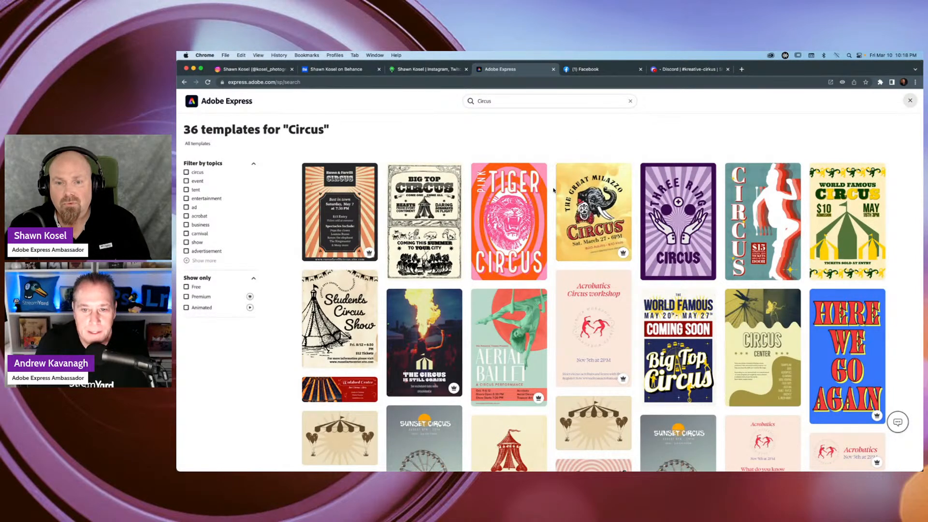
# Browse the Circus template results from the first posters down to the last designs and back for inspiration.
pyautogui.scroll(-1, 553, 189)
pyautogui.scroll(1, 554, 190)
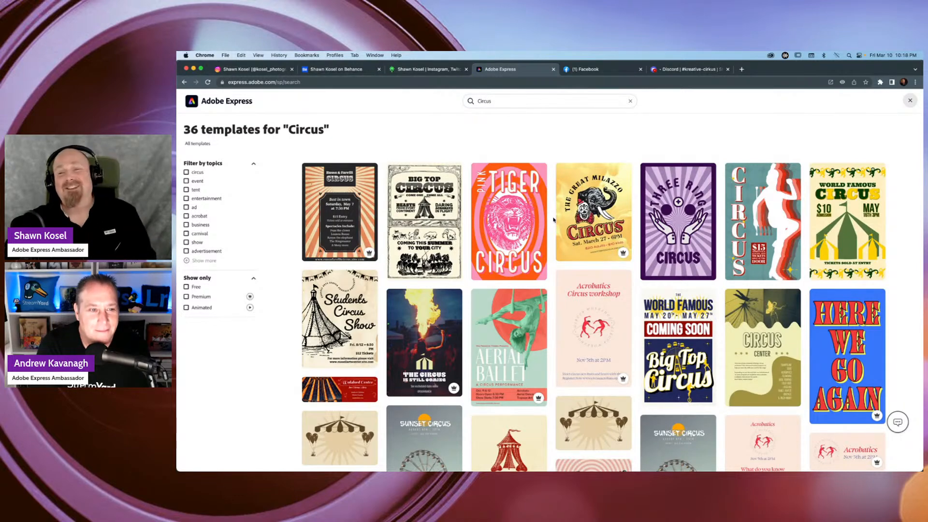
pyautogui.scroll(-1, 553, 220)
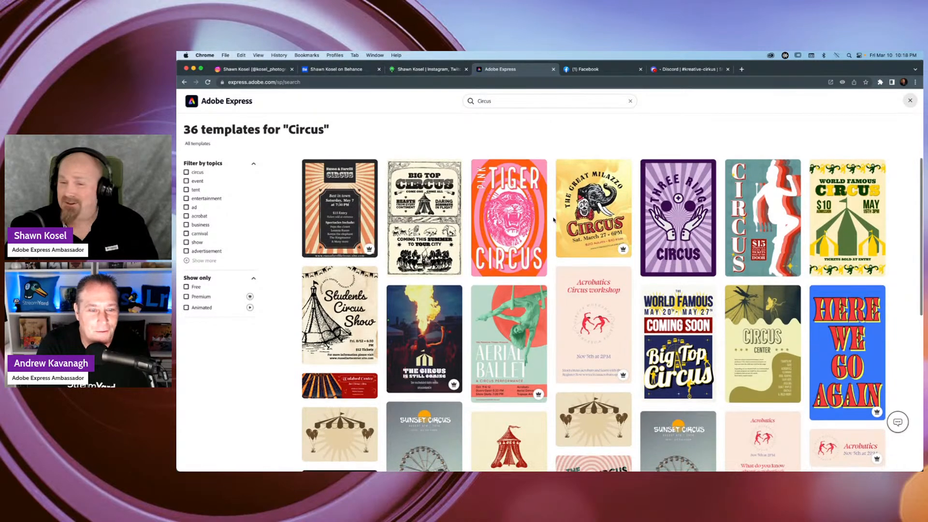
pyautogui.scroll(-5, 553, 220)
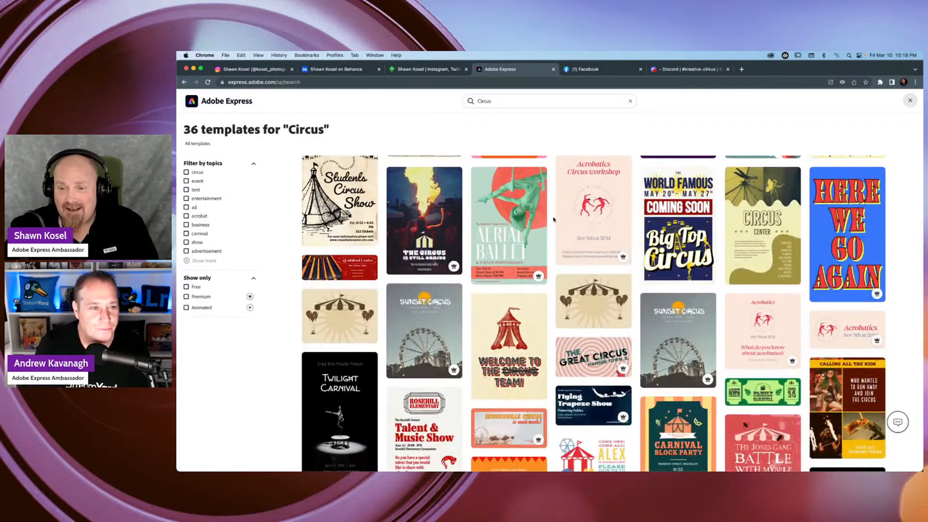
pyautogui.scroll(-5, 551, 221)
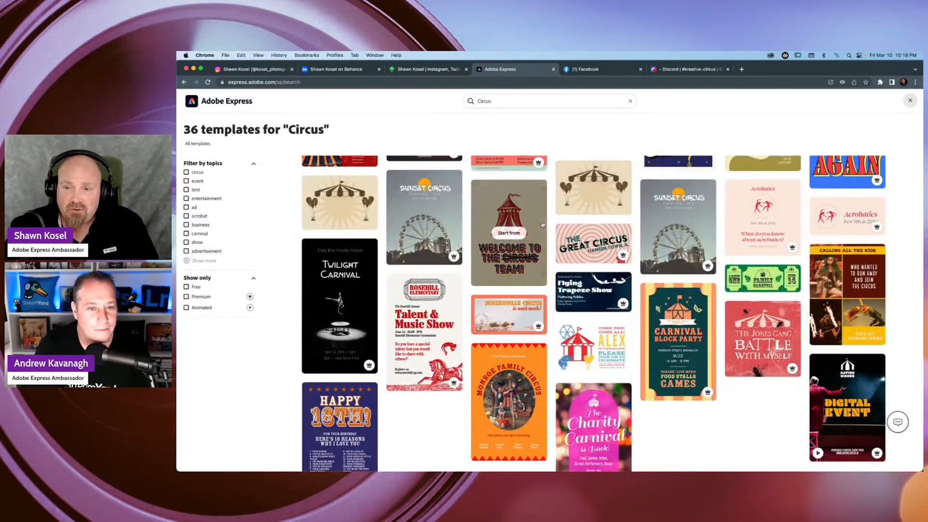
pyautogui.scroll(-3, 545, 224)
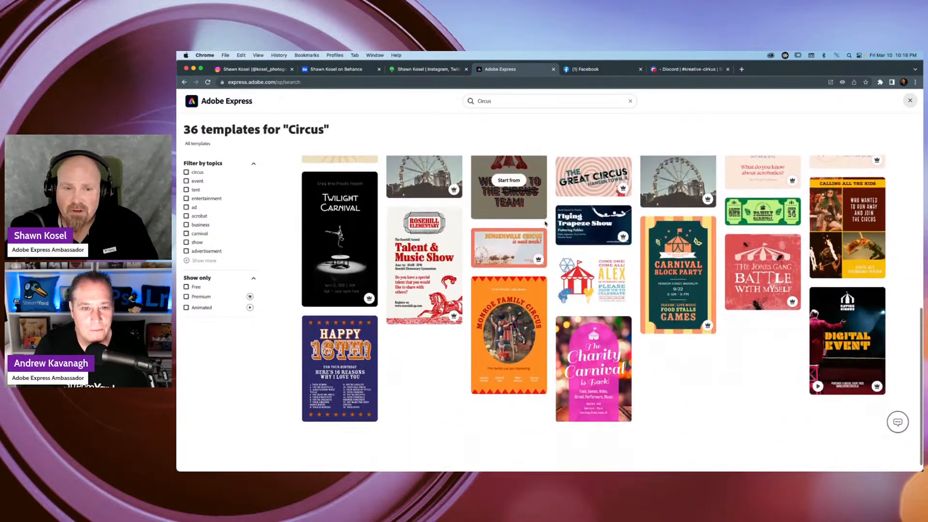
pyautogui.scroll(-1, 545, 223)
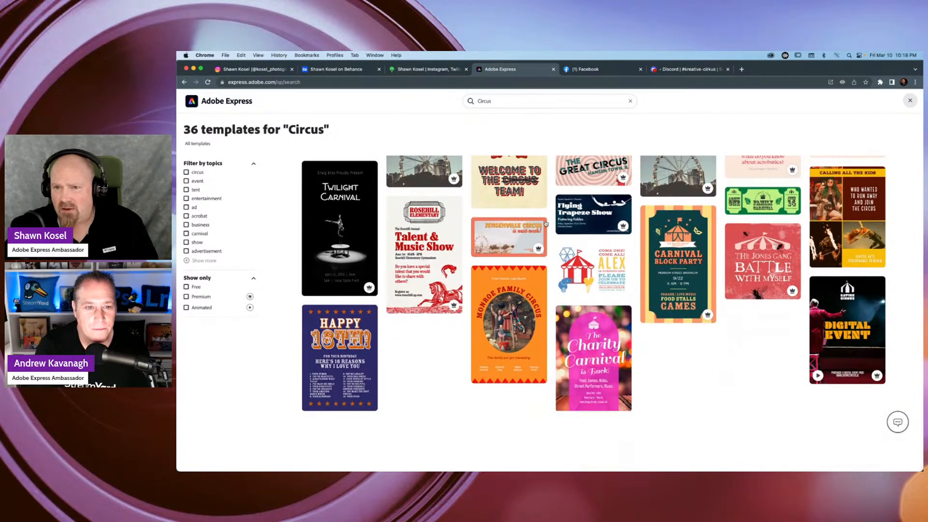
pyautogui.scroll(5, 547, 223)
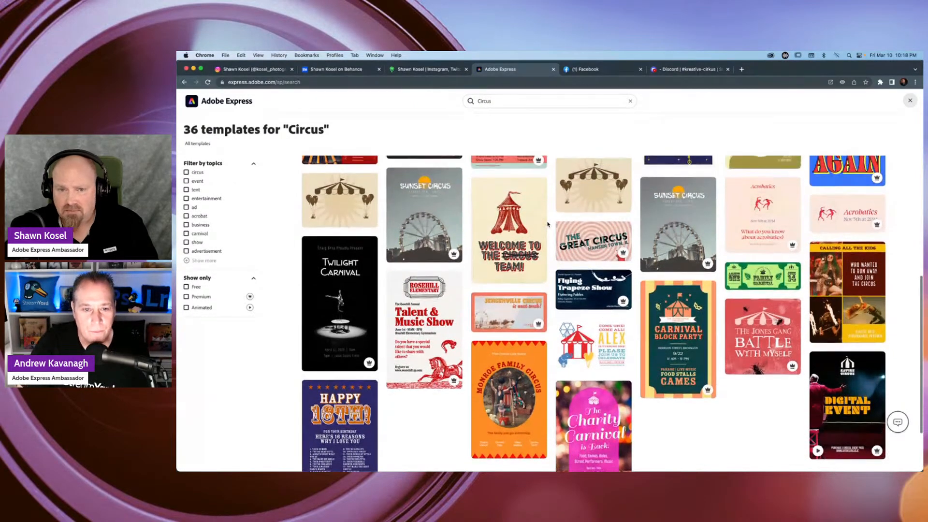
pyautogui.scroll(5, 553, 227)
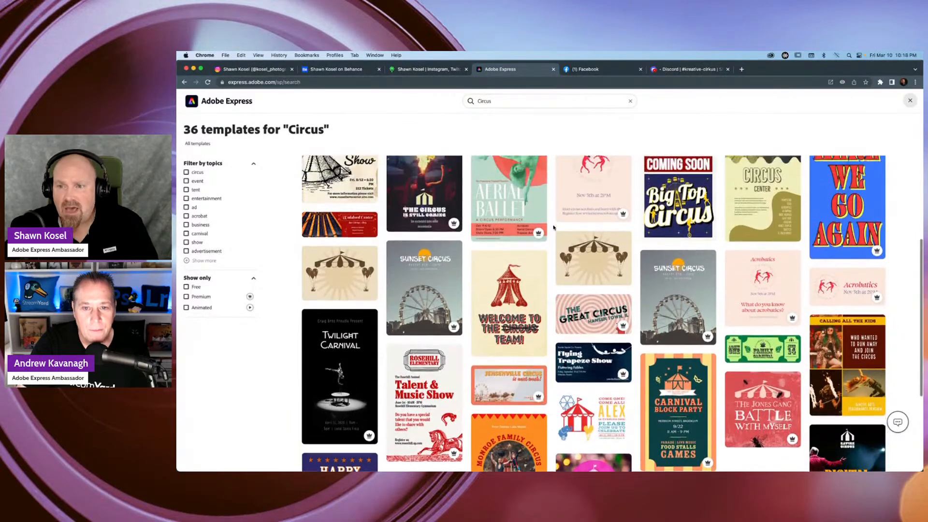
pyautogui.scroll(4, 554, 227)
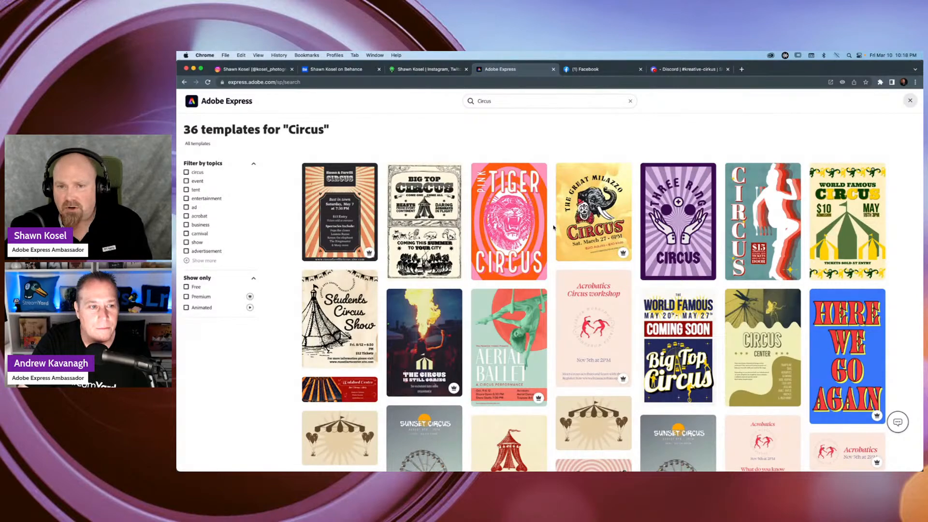
pyautogui.scroll(-3, 554, 227)
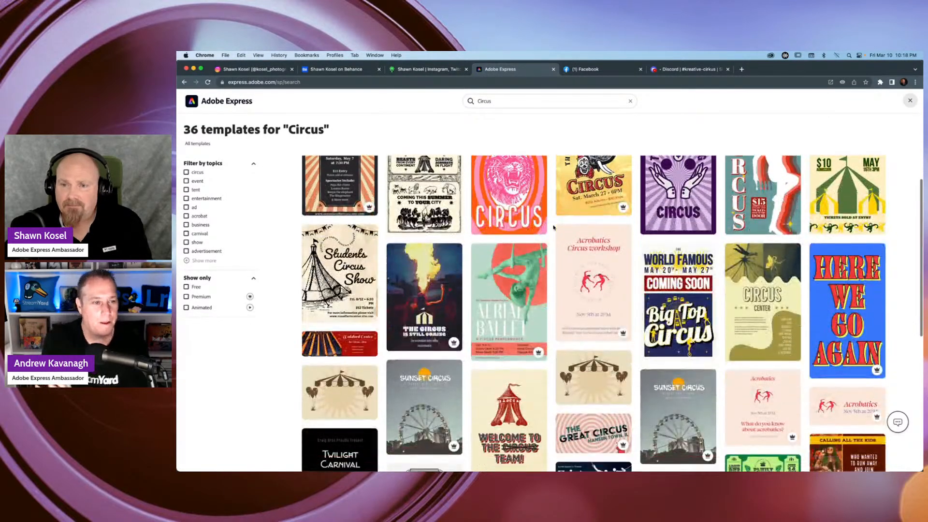
pyautogui.scroll(-4, 553, 227)
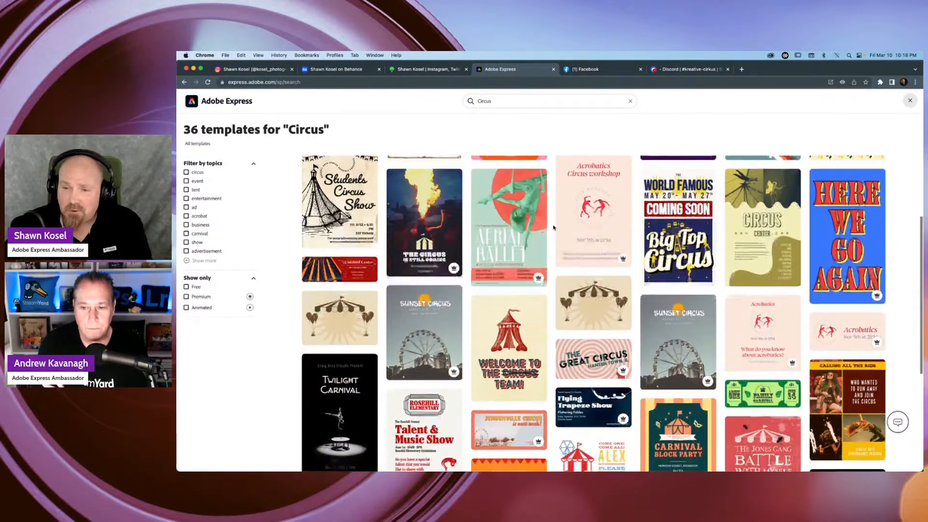
pyautogui.scroll(-5, 553, 227)
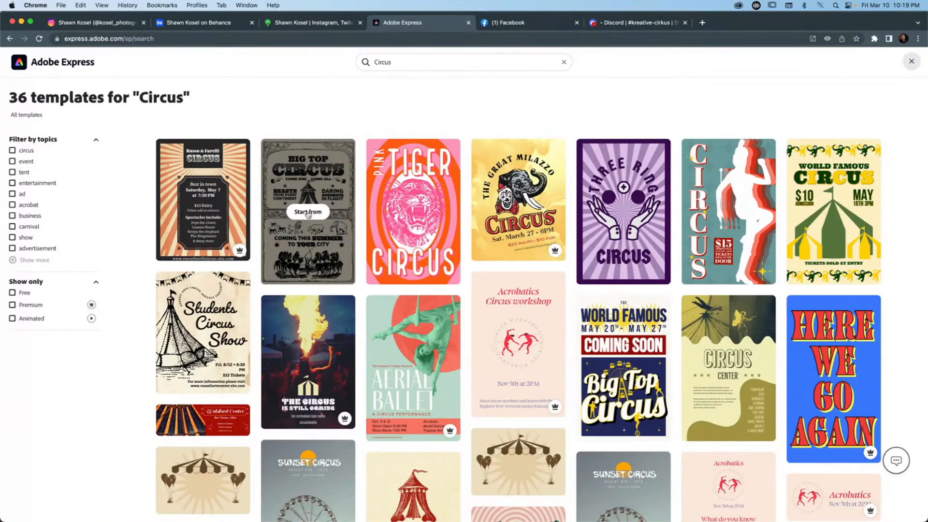
# Open the Big Top Circus template to view its design, and return to the home page without saving the project.
pyautogui.click(308, 213)
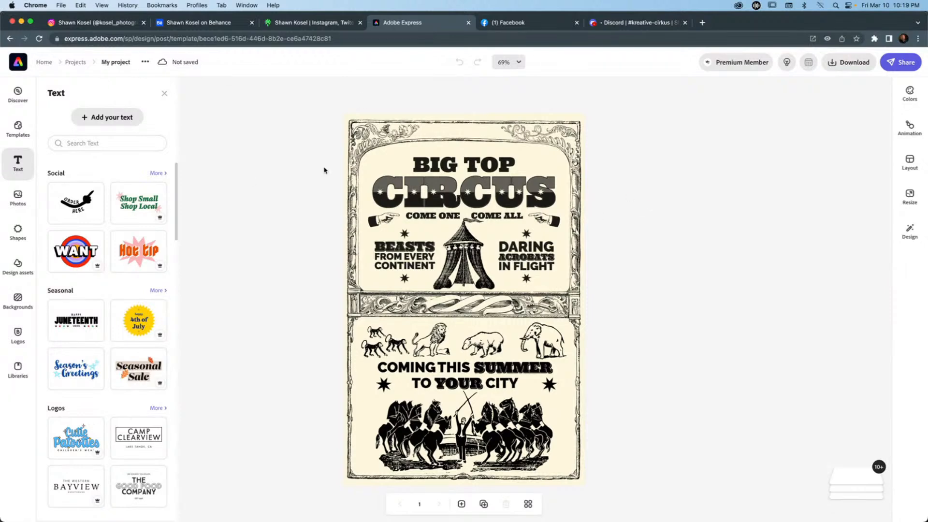
pyautogui.click(19, 62)
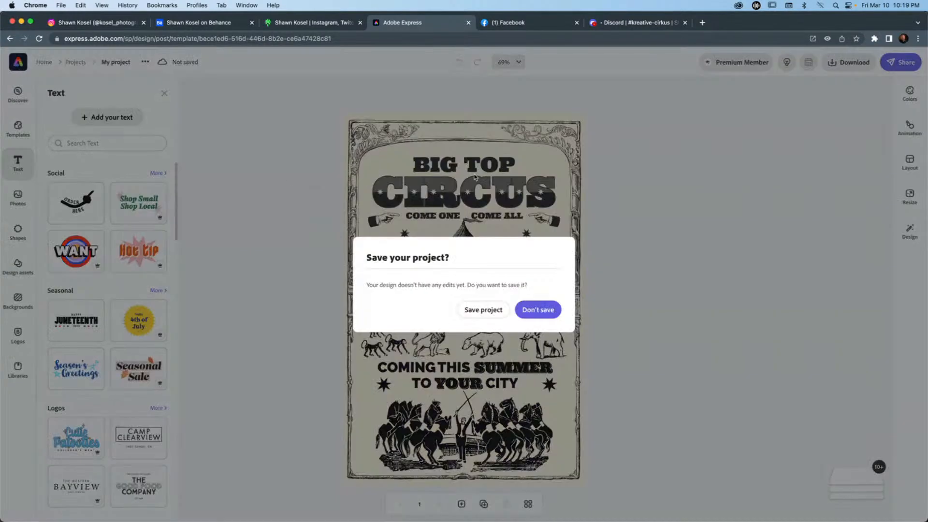
pyautogui.click(538, 310)
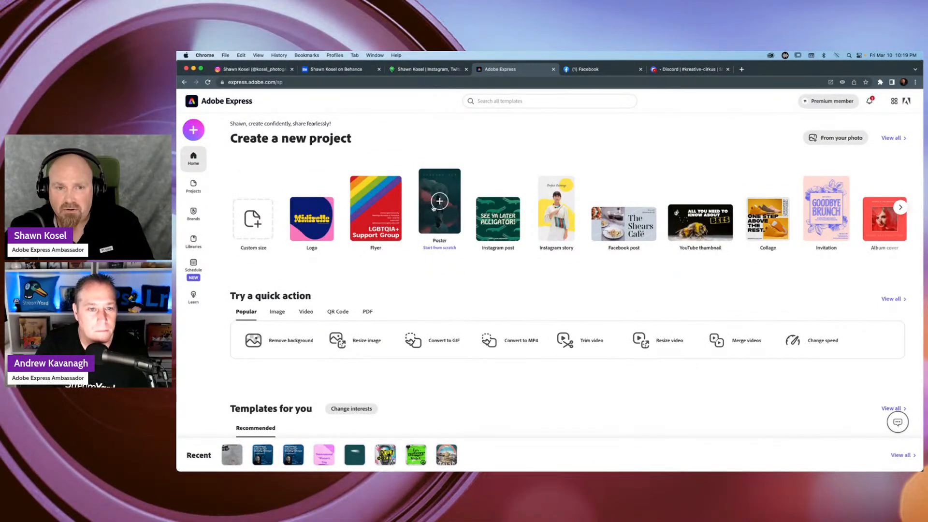
# Create a new blank poster project from scratch.
pyautogui.moveTo(435, 206)
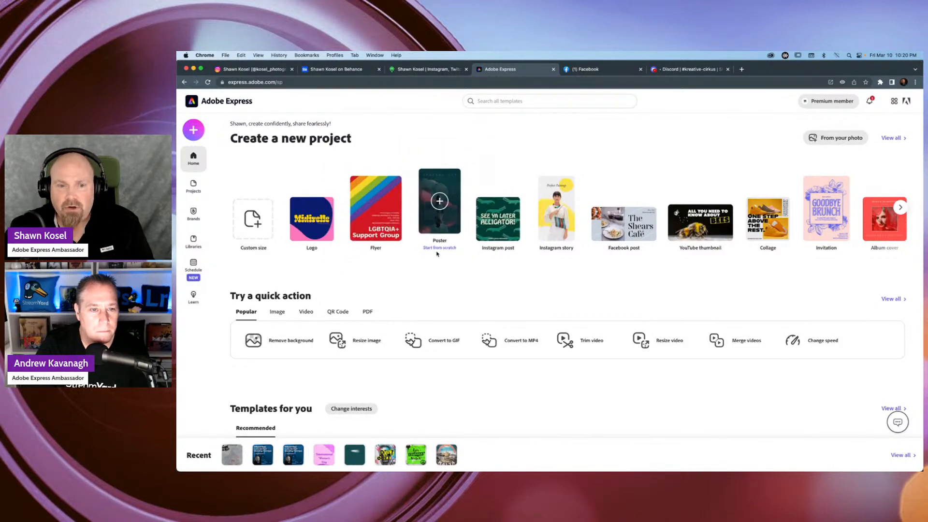
pyautogui.click(438, 251)
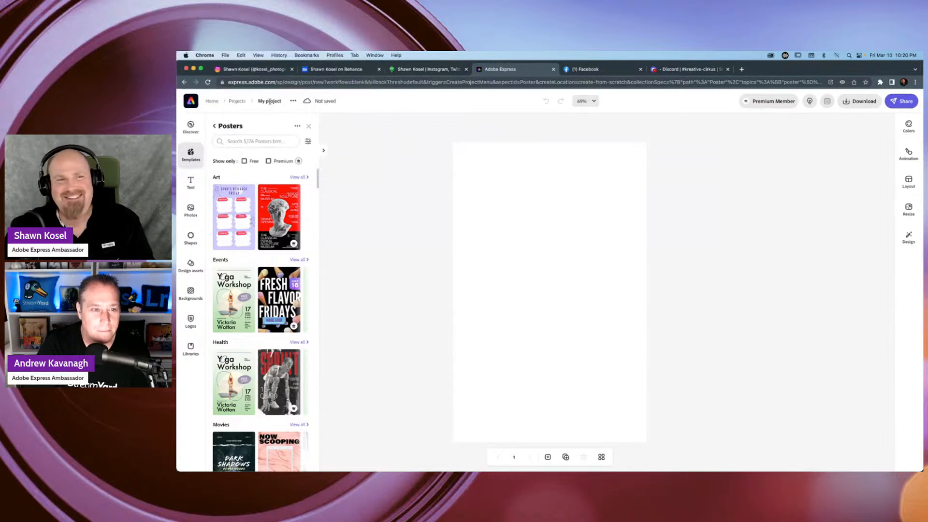
# Rename the project as "Cirkus Crew Live" and check its save status.
pyautogui.click(270, 101)
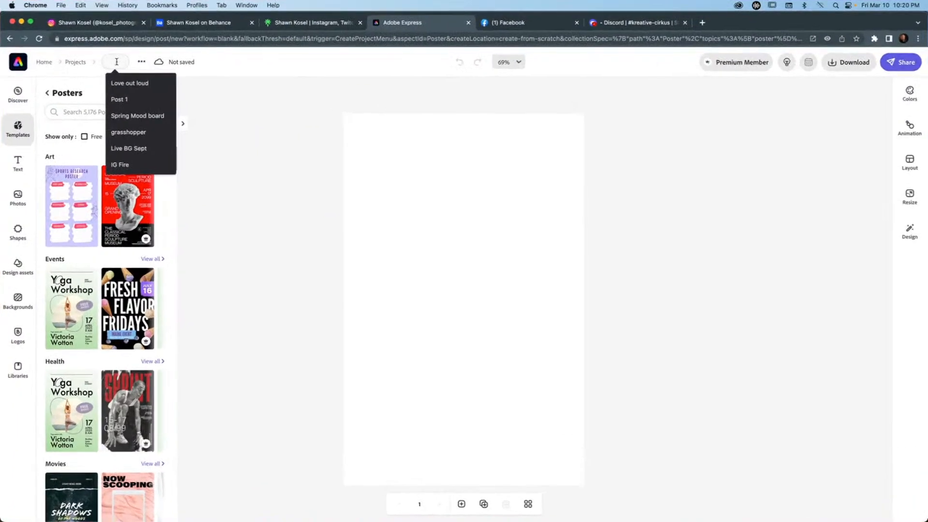
pyautogui.write('ci')
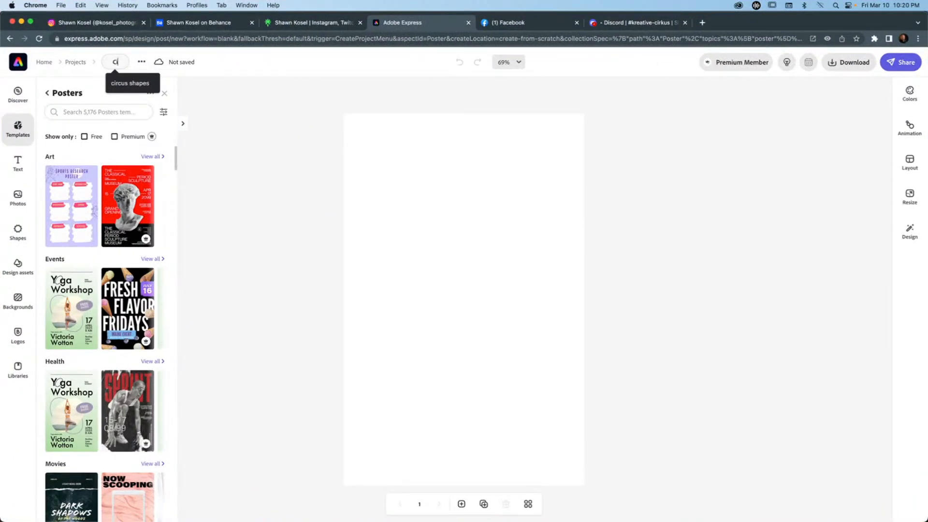
pyautogui.write('rkus Cr')
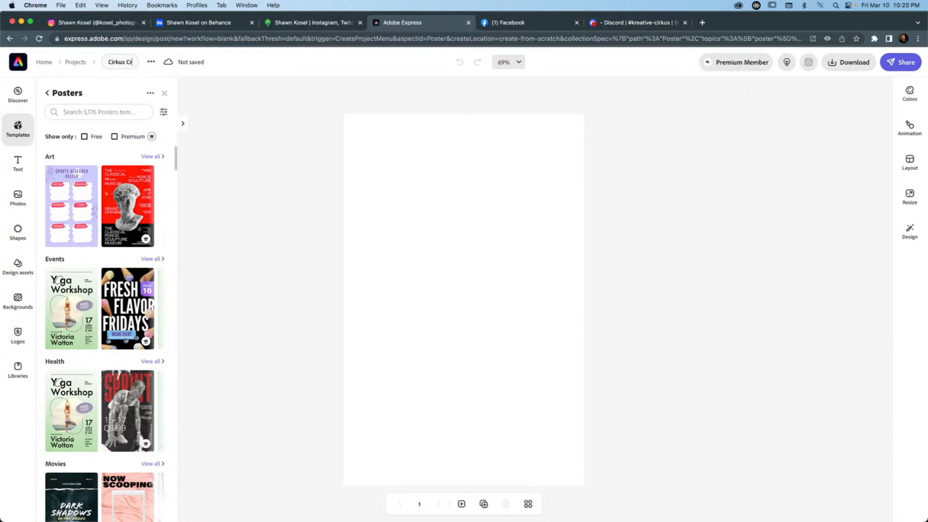
pyautogui.write('ew Live')
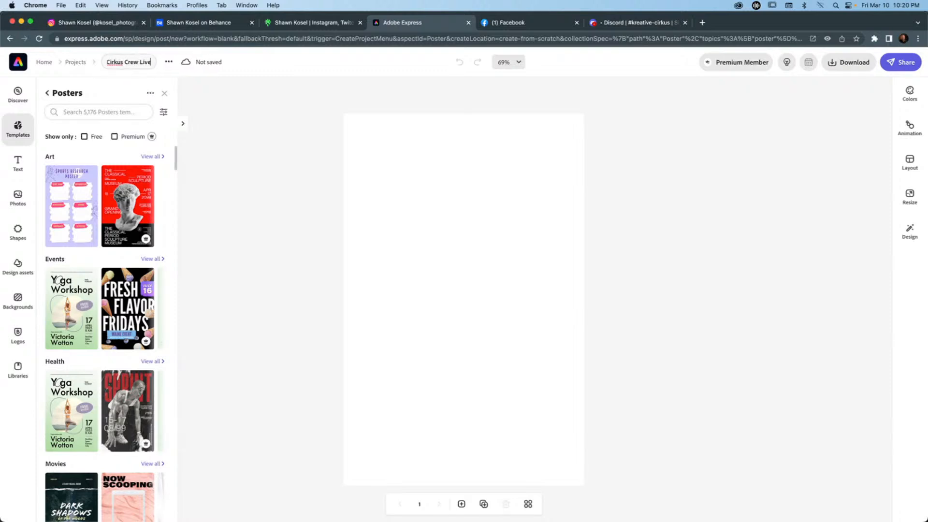
pyautogui.press('Return')
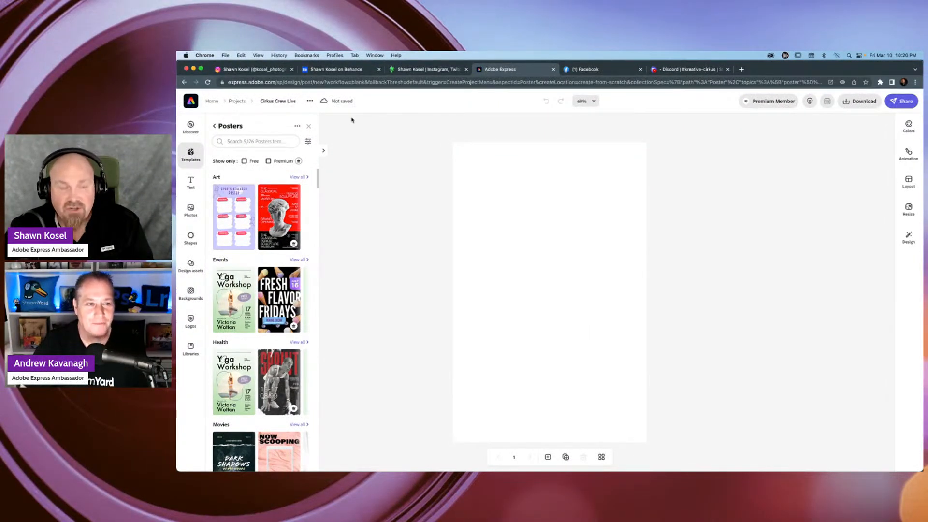
pyautogui.moveTo(333, 103)
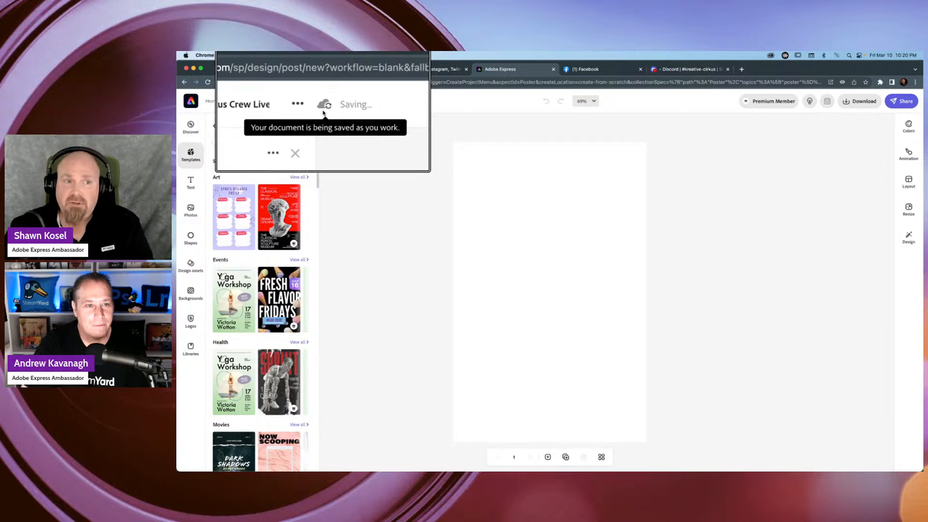
pyautogui.press('alt+super+8')
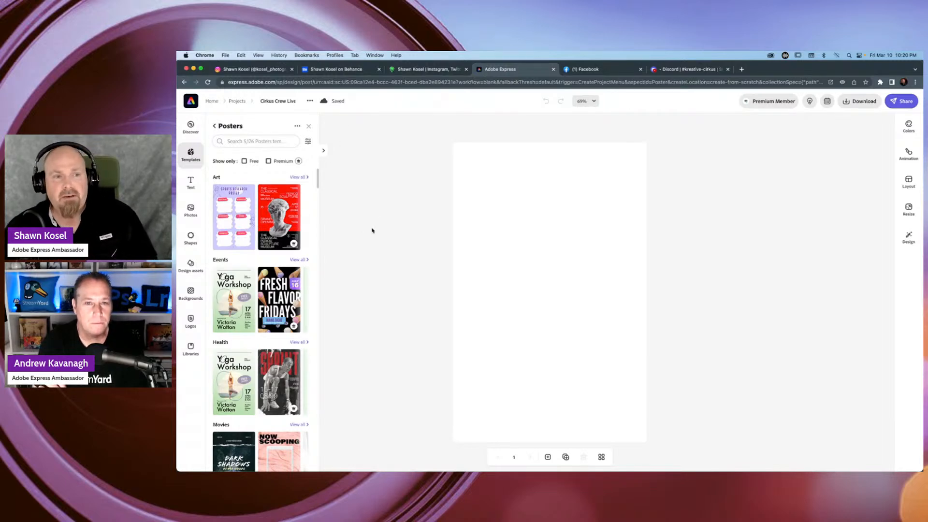
pyautogui.click(273, 142)
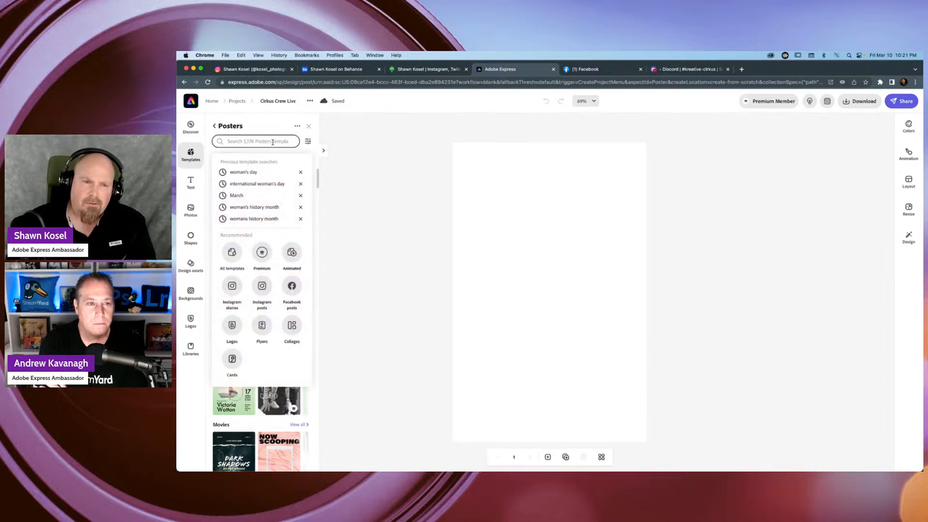
pyautogui.click(391, 182)
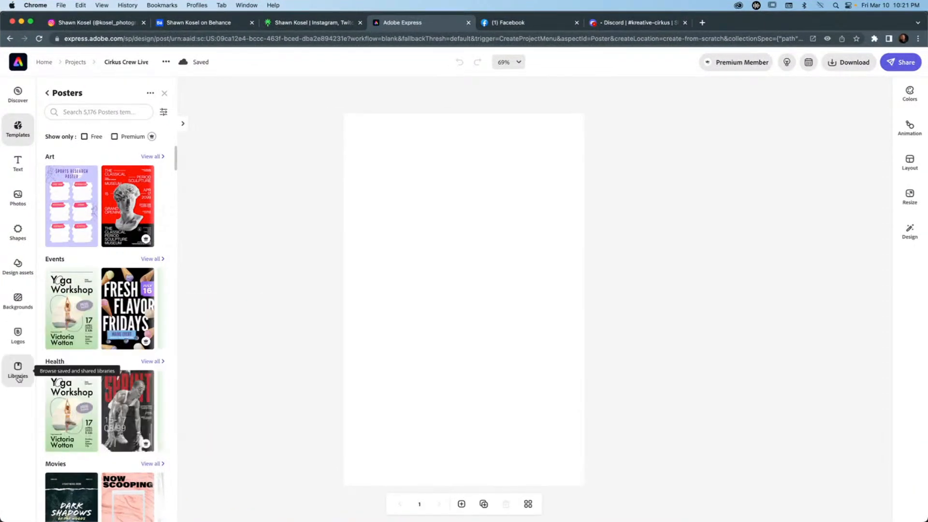
# Open the Kreative Cirkus library and show all of its assets.
pyautogui.click(18, 371)
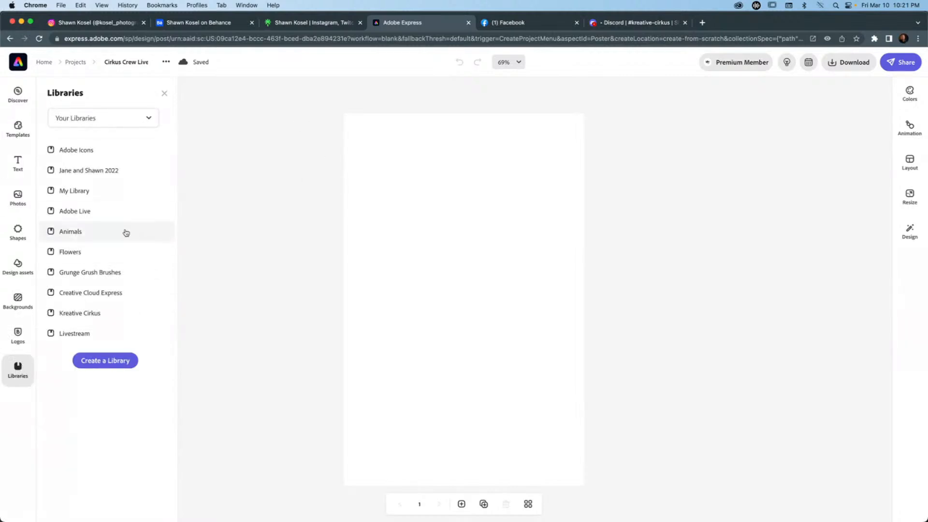
pyautogui.scroll(-2, 121, 225)
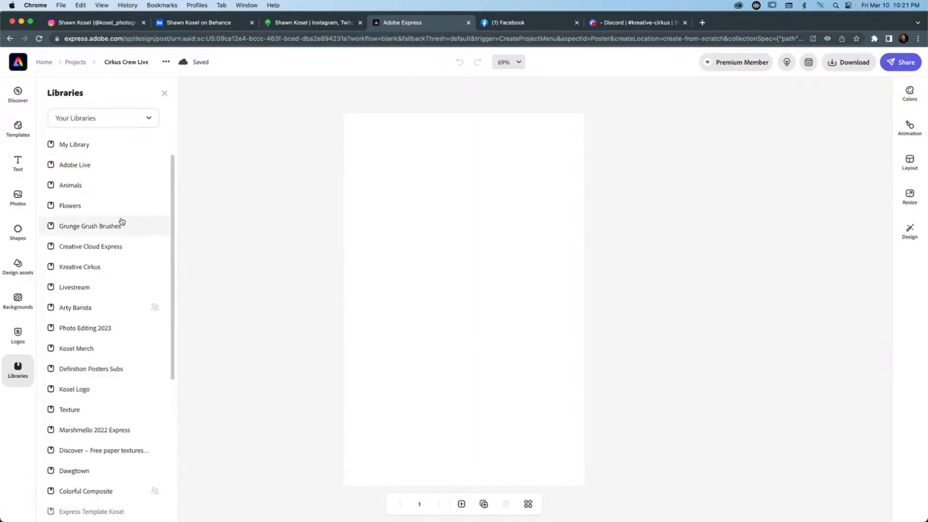
pyautogui.scroll(-5, 122, 222)
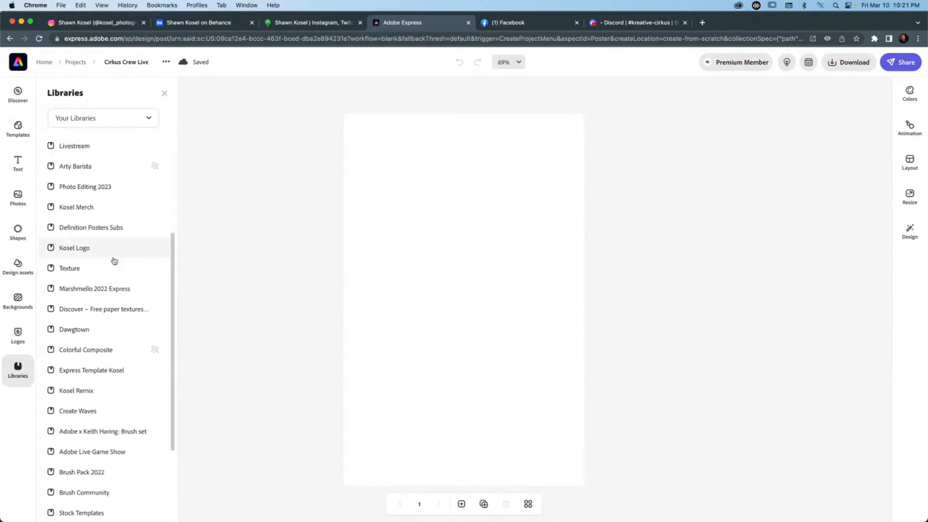
pyautogui.scroll(4, 110, 259)
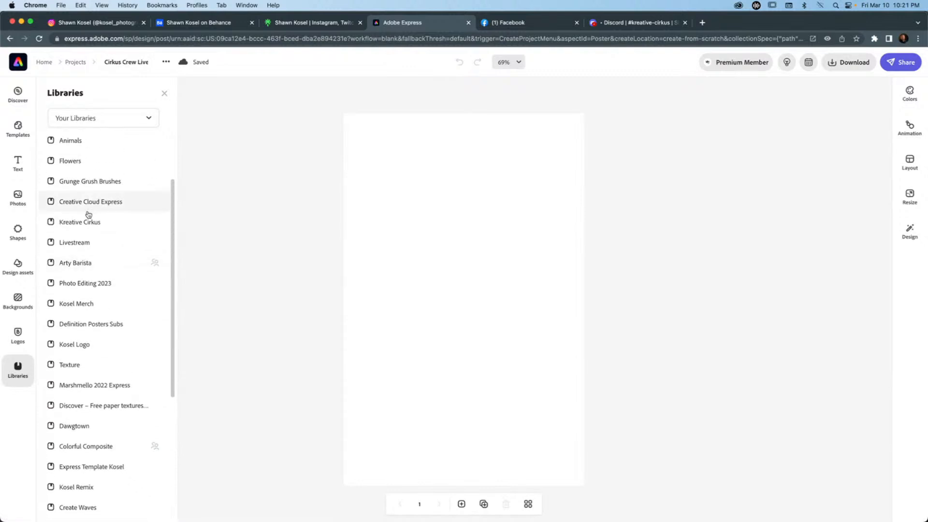
pyautogui.click(87, 222)
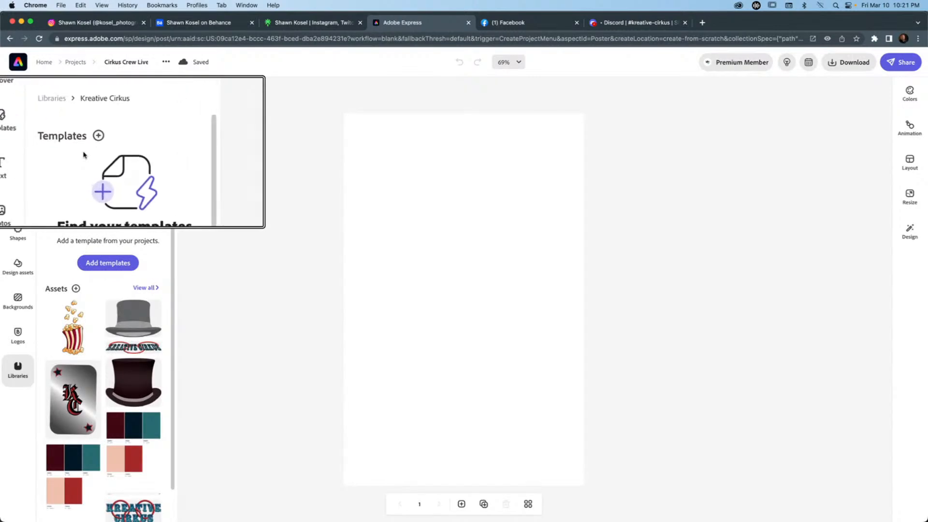
pyautogui.click(145, 288)
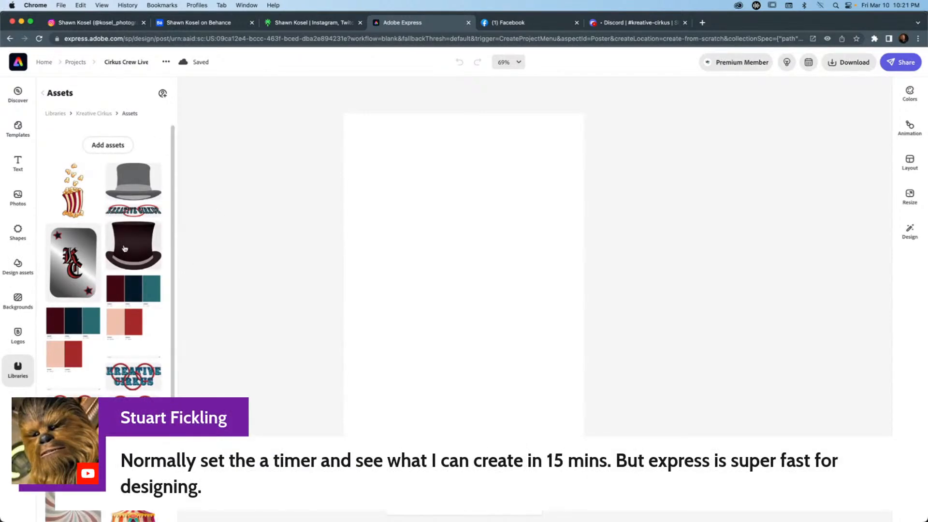
# Place the black top hat with the playing card from the library near the poster's left edge, in its upper part.
pyautogui.scroll(-5, 124, 249)
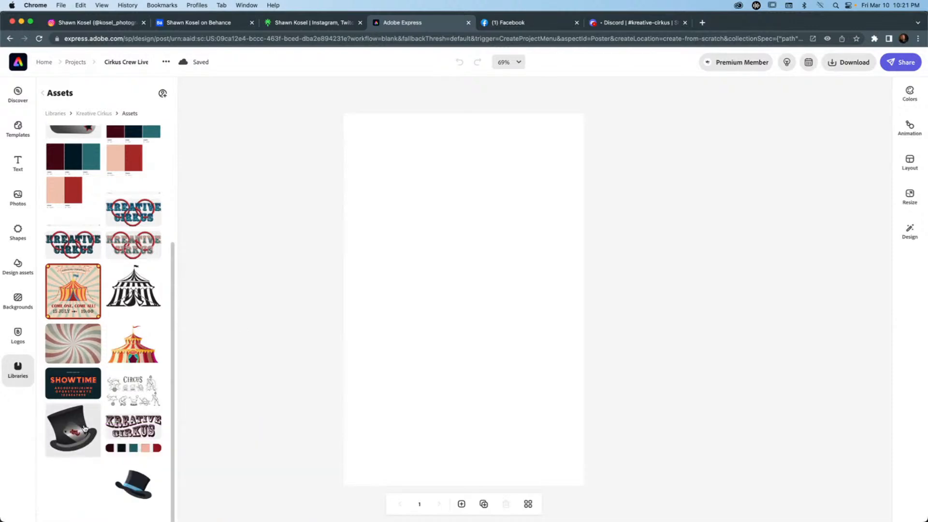
pyautogui.moveTo(72, 435); pyautogui.dragTo(418, 194)
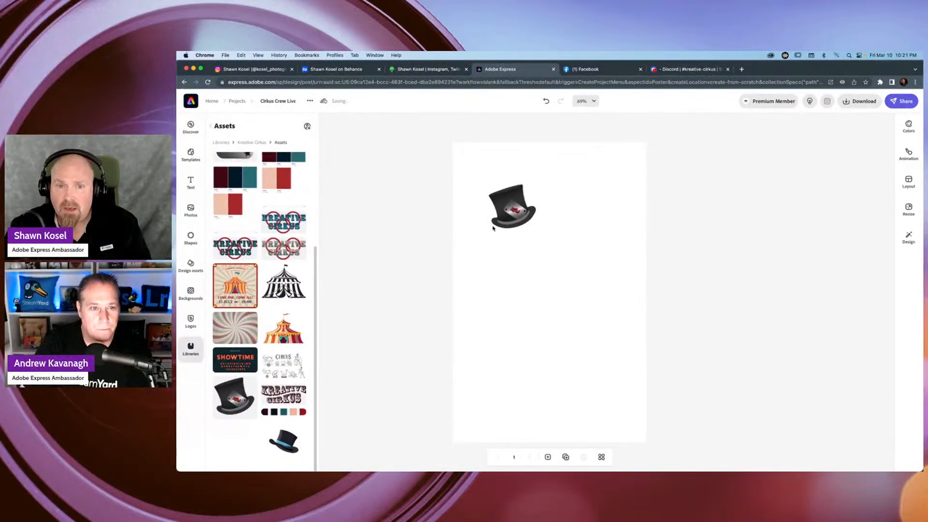
pyautogui.moveTo(504, 199); pyautogui.dragTo(481, 212)
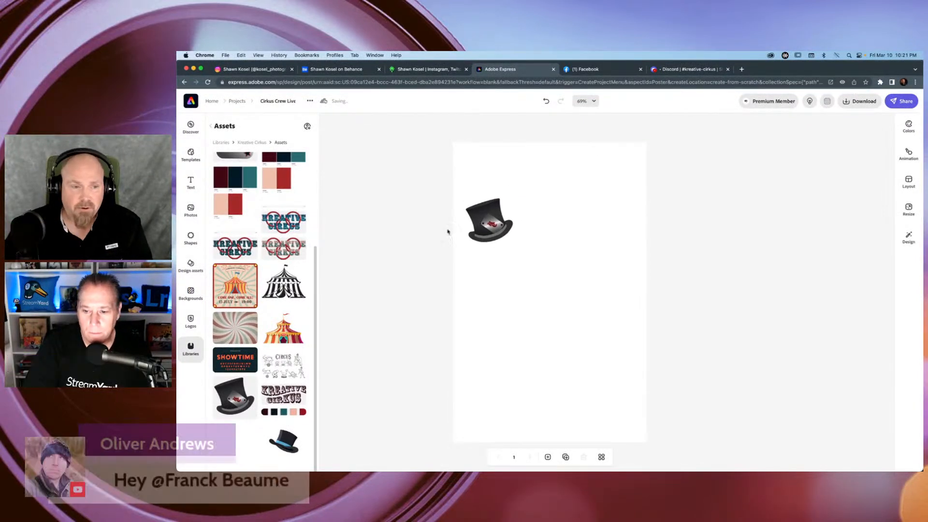
pyautogui.click(415, 303)
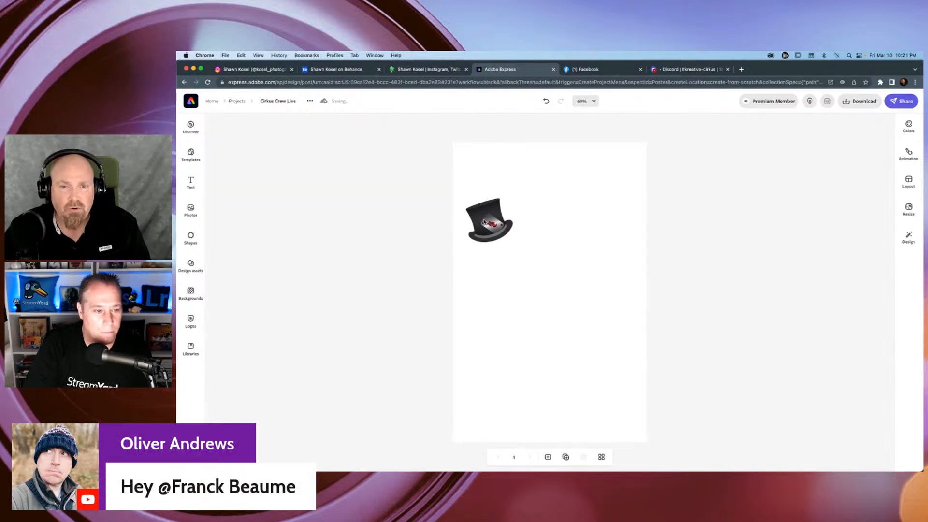
pyautogui.click(489, 220)
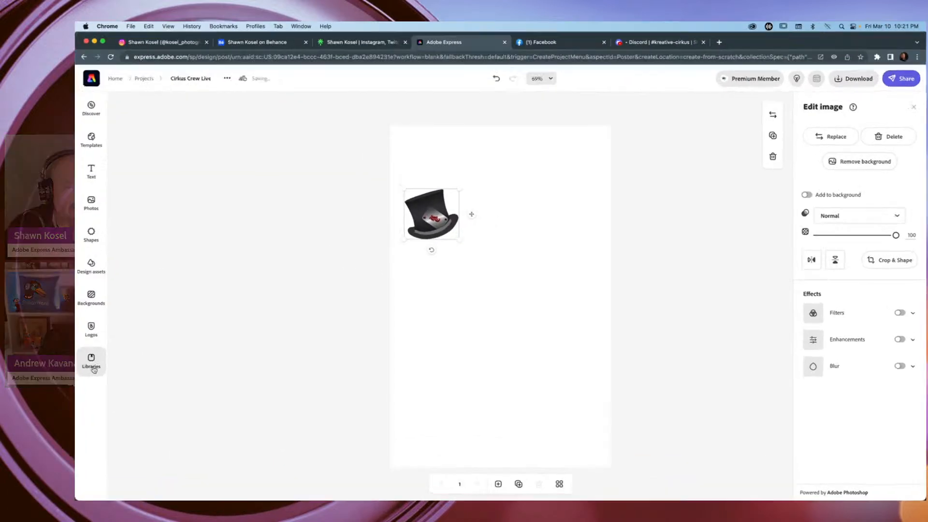
# Add the dark red Kreative Cirkus wordmark from the library to the poster's upper right area.
pyautogui.click(92, 363)
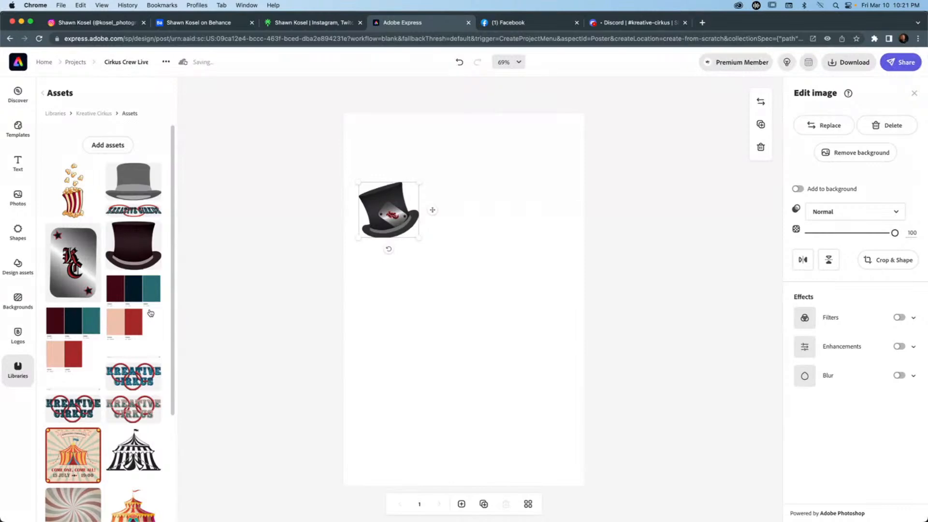
pyautogui.scroll(-2, 131, 318)
pyautogui.scroll(2, 131, 318)
pyautogui.scroll(-4, 132, 318)
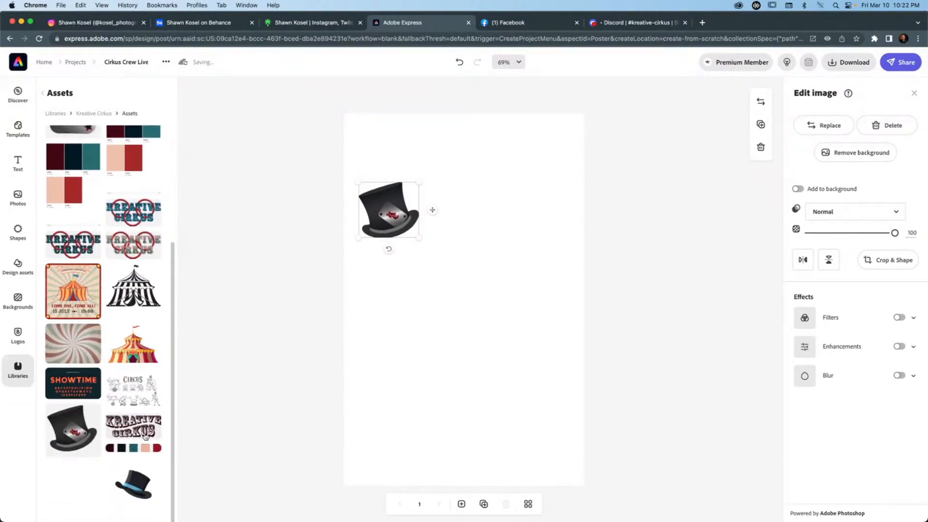
pyautogui.moveTo(145, 438); pyautogui.dragTo(491, 174)
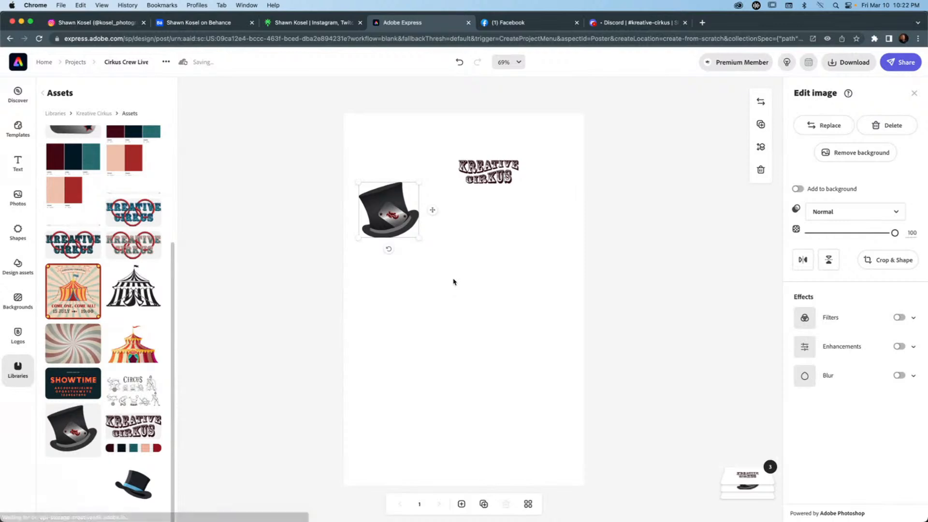
pyautogui.click(471, 286)
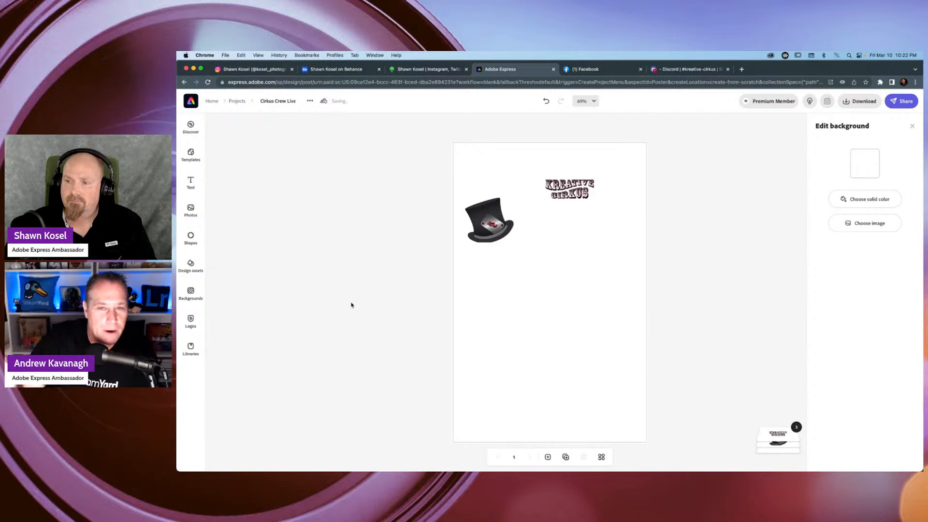
# Add the five-colour swatch strip from the Kreative Cirkus library just below the middle of the poster.
pyautogui.click(191, 348)
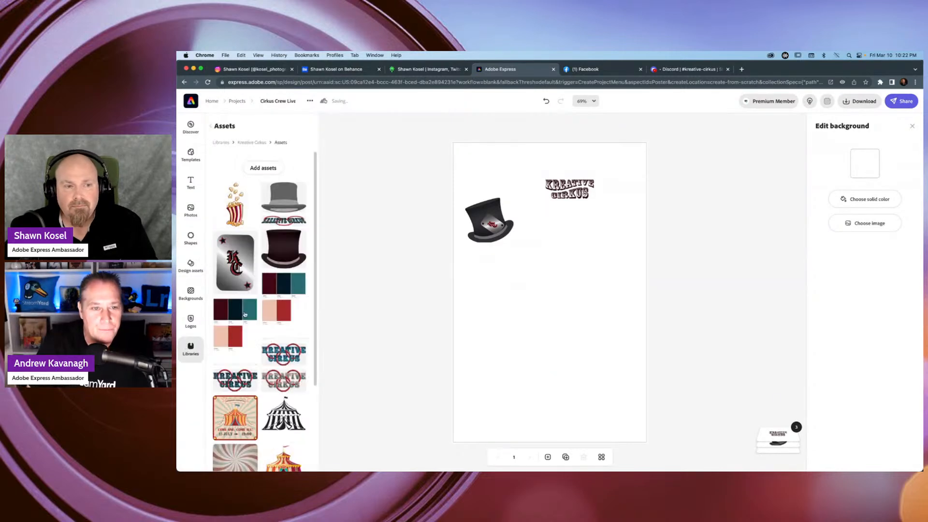
pyautogui.scroll(-4, 270, 232)
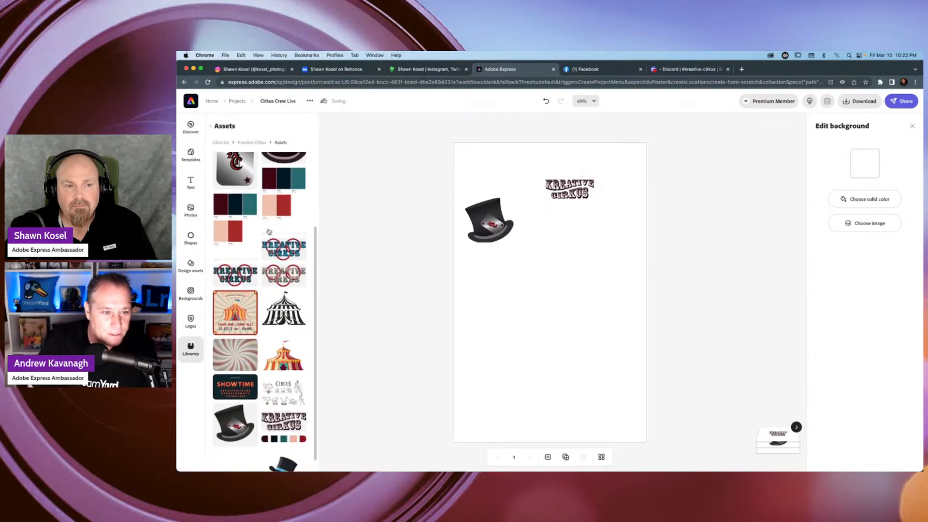
pyautogui.scroll(-1, 269, 231)
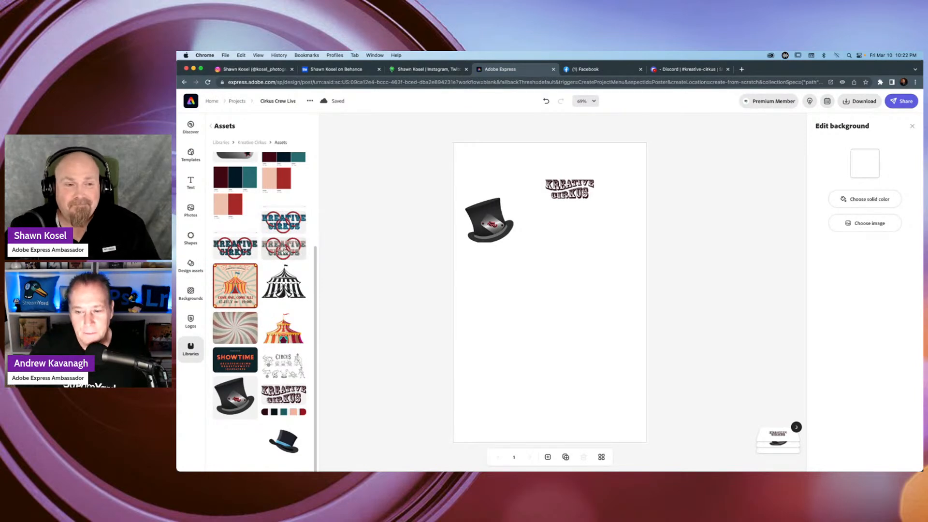
pyautogui.scroll(5, 284, 257)
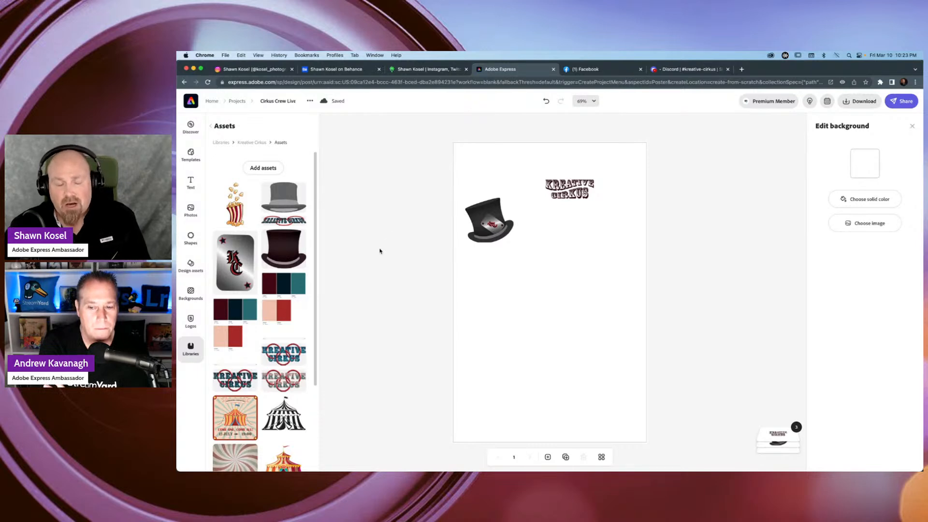
pyautogui.scroll(-5, 273, 265)
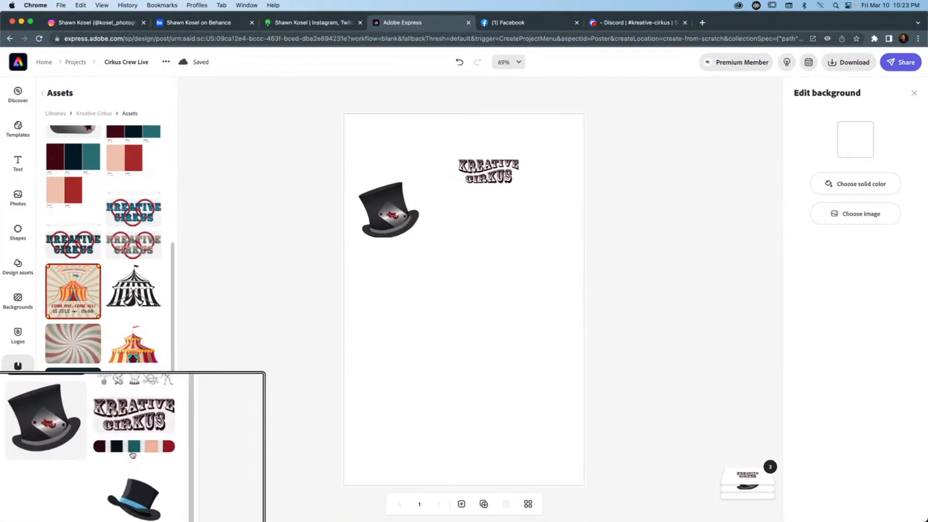
pyautogui.moveTo(136, 450); pyautogui.dragTo(474, 315)
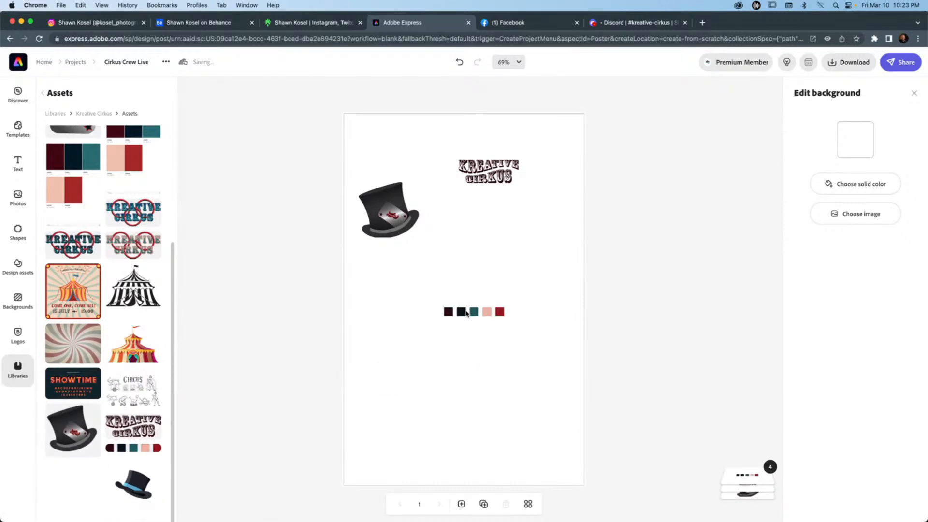
# Enlarge the colour swatch strip to over half the poster's width and centre it in the lower half.
pyautogui.click(469, 313)
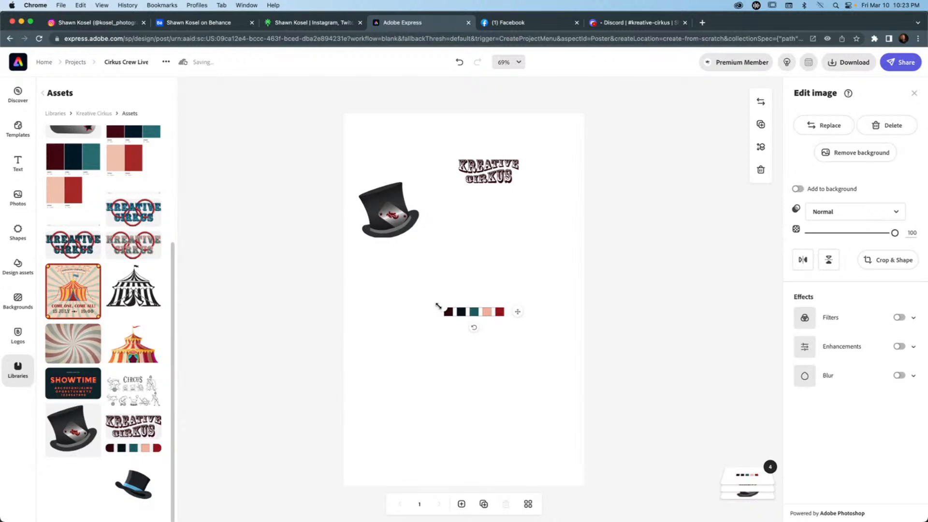
pyautogui.moveTo(442, 307); pyautogui.dragTo(361, 290)
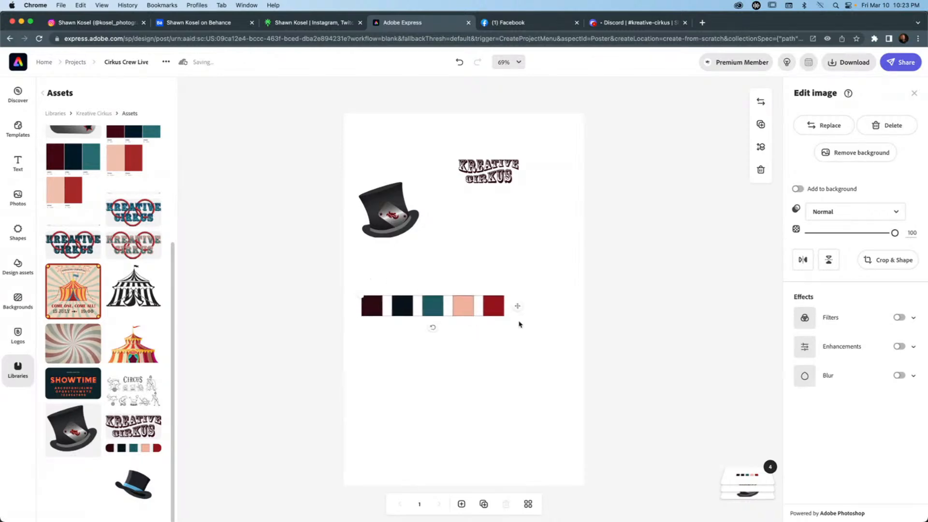
pyautogui.moveTo(498, 306); pyautogui.dragTo(528, 353)
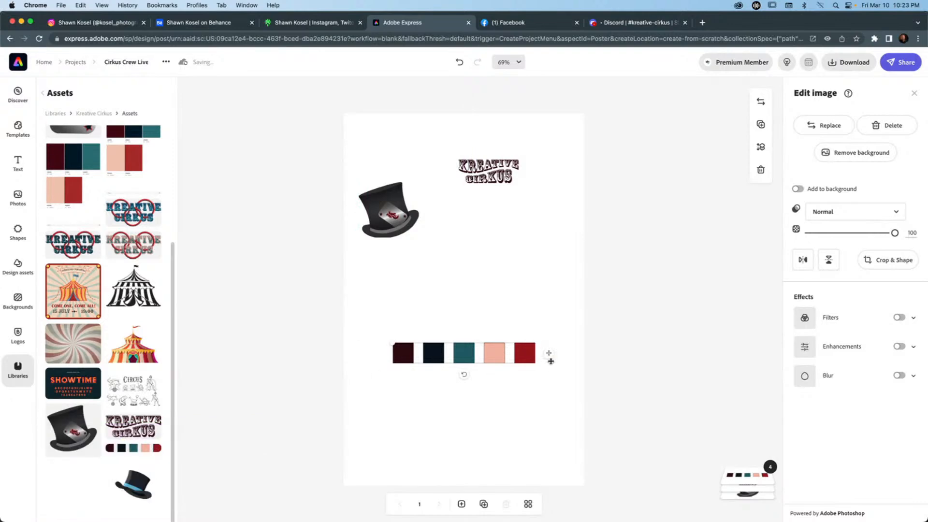
pyautogui.click(520, 408)
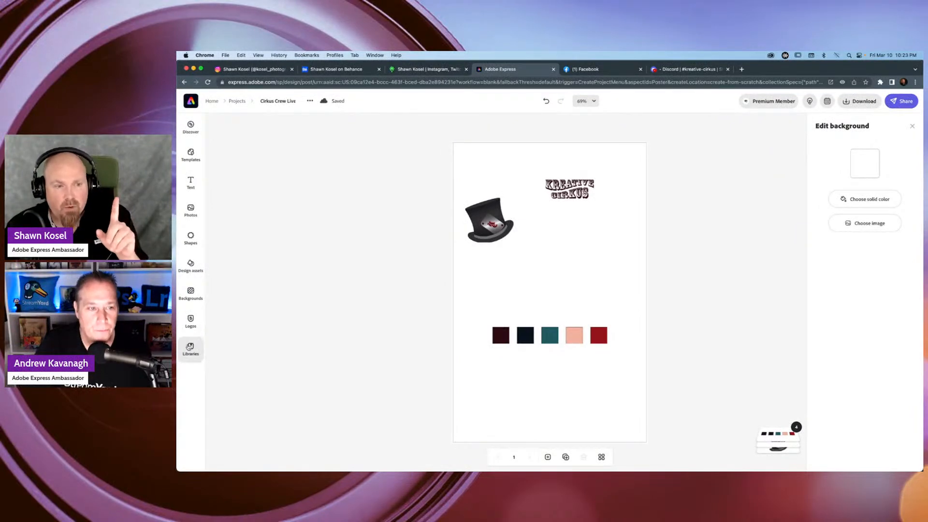
# Place the library's hex-labelled colour palette sheet on the poster, enlarge it to read the codes, and remove it again.
pyautogui.click(189, 347)
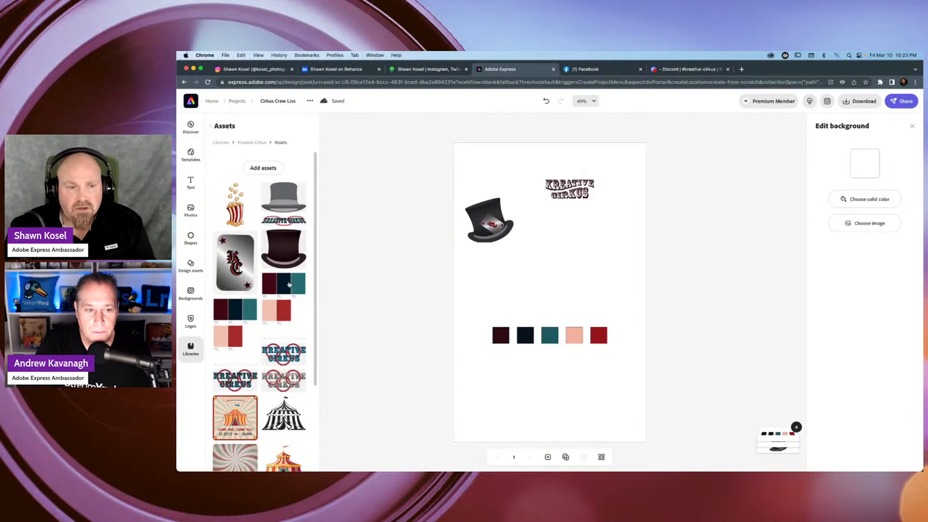
pyautogui.moveTo(289, 284); pyautogui.dragTo(531, 251)
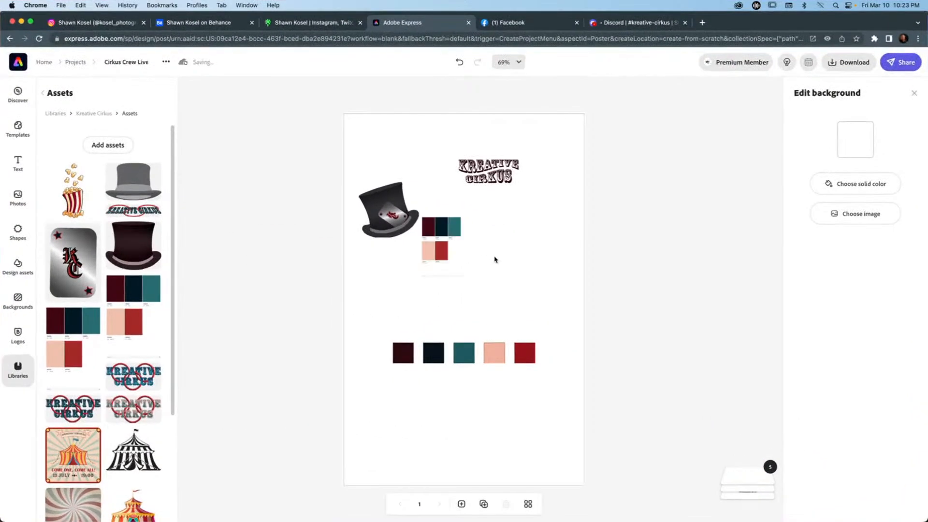
pyautogui.click(444, 247)
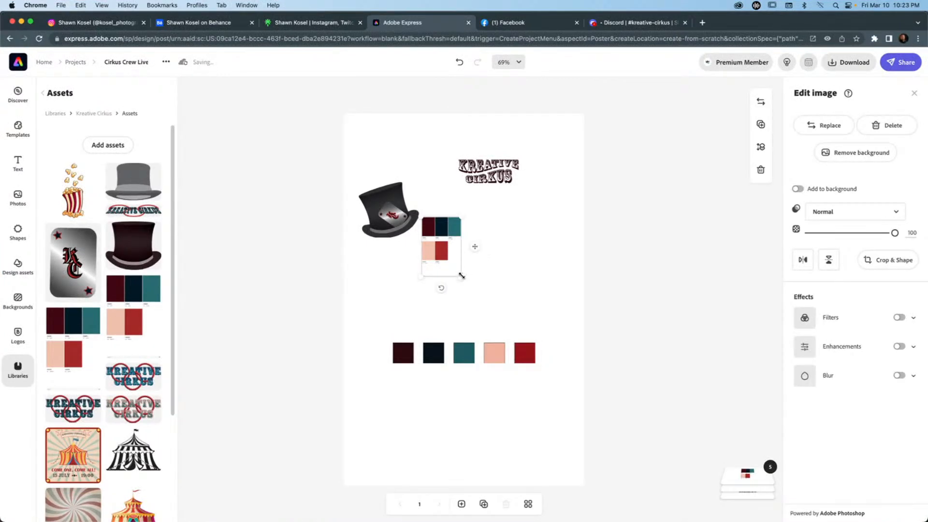
pyautogui.moveTo(461, 275); pyautogui.dragTo(635, 388)
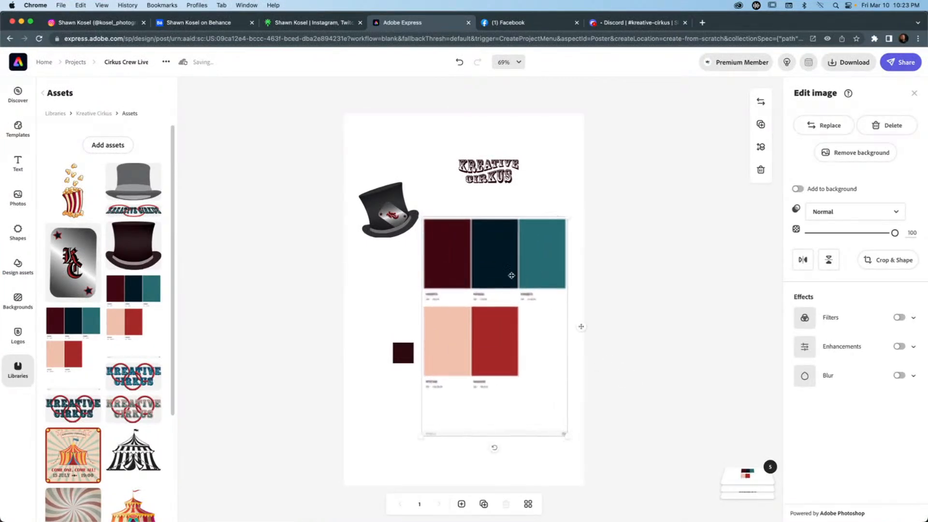
pyautogui.moveTo(511, 275); pyautogui.dragTo(486, 203)
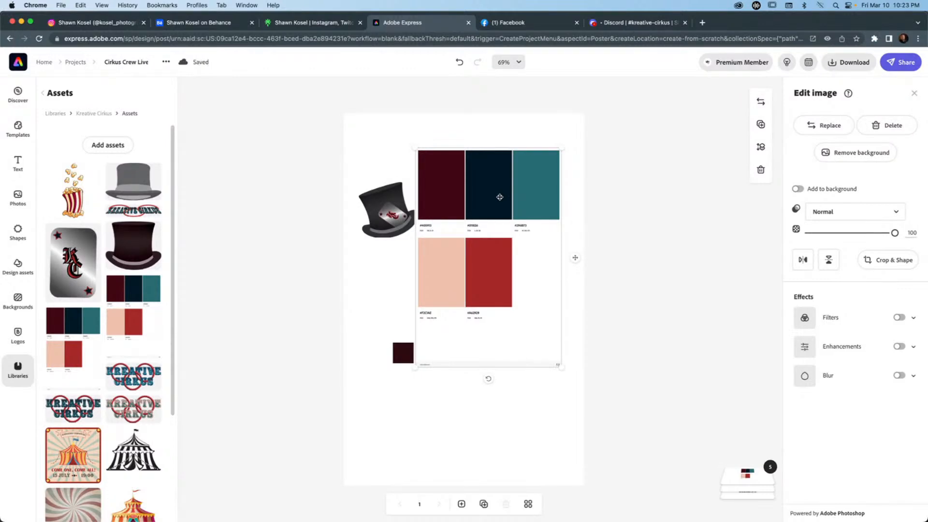
pyautogui.press('Delete')
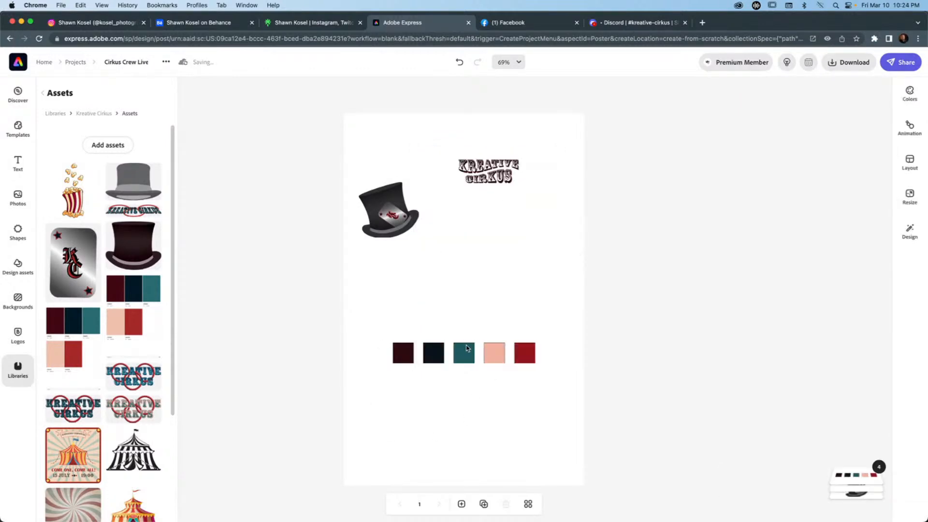
# Move the five-colour swatch strip slightly up and toward the poster's left edge, aligned with the hat's left side.
pyautogui.moveTo(467, 348); pyautogui.dragTo(437, 345)
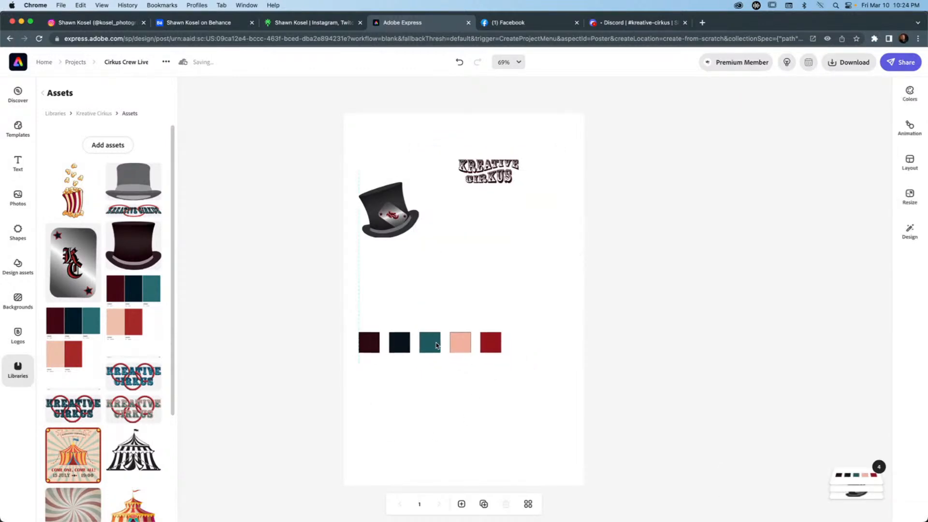
pyautogui.click(522, 249)
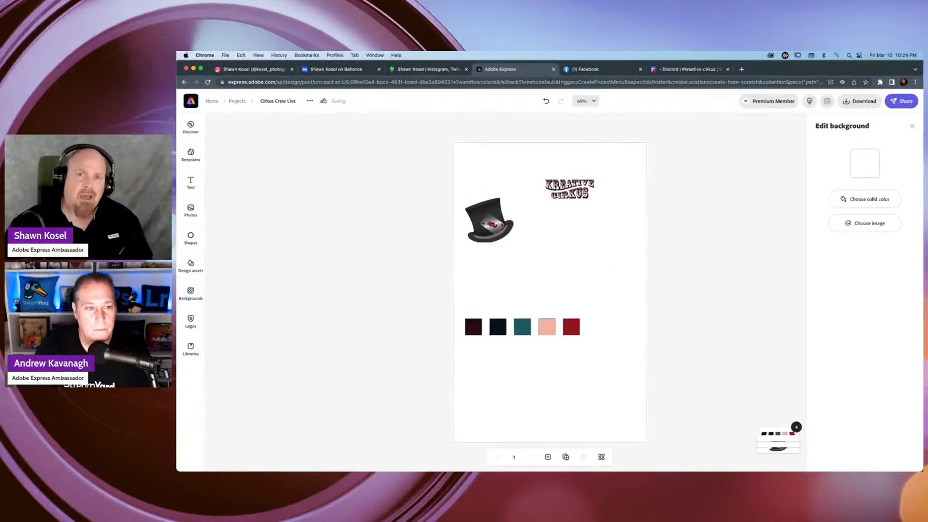
# Enlarge the Kreative Cirkus wordmark to about half the poster's width and centre it near the top edge.
pyautogui.click(532, 172)
pyautogui.moveTo(592, 178); pyautogui.dragTo(634, 157)
pyautogui.moveTo(585, 179); pyautogui.dragTo(550, 179)
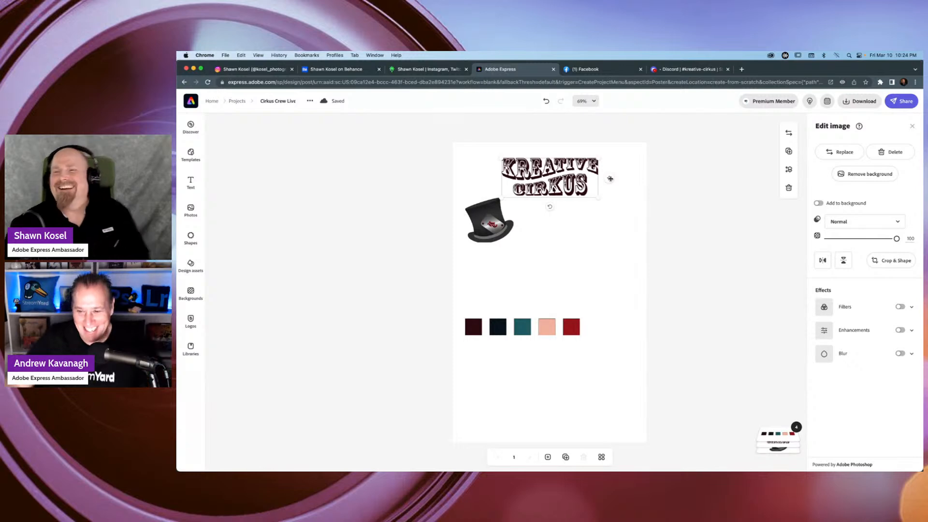
pyautogui.moveTo(617, 181)
pyautogui.mouseDown()
pyautogui.moveTo(603, 180)
pyautogui.moveTo(610, 179)
pyautogui.mouseUp()
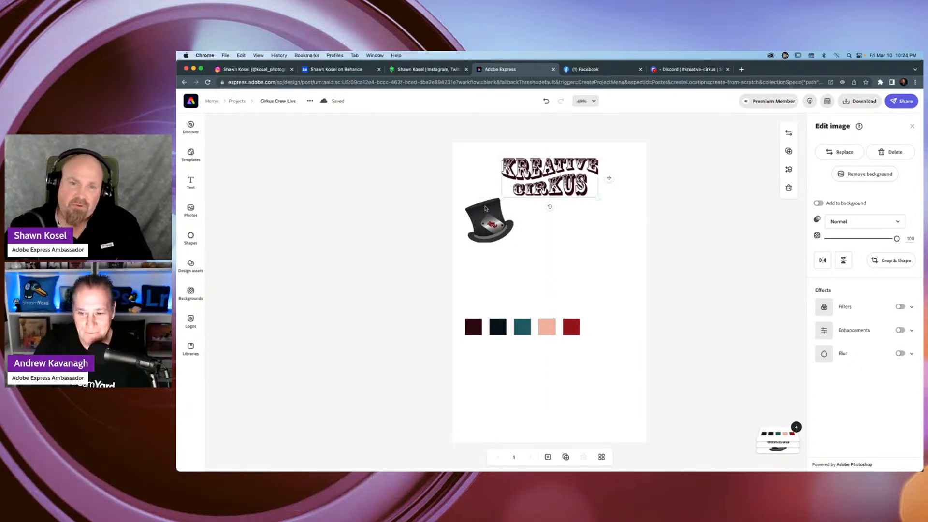
# Move the top hat slightly right and down, just below the left part of the wordmark.
pyautogui.moveTo(483, 211); pyautogui.dragTo(492, 218)
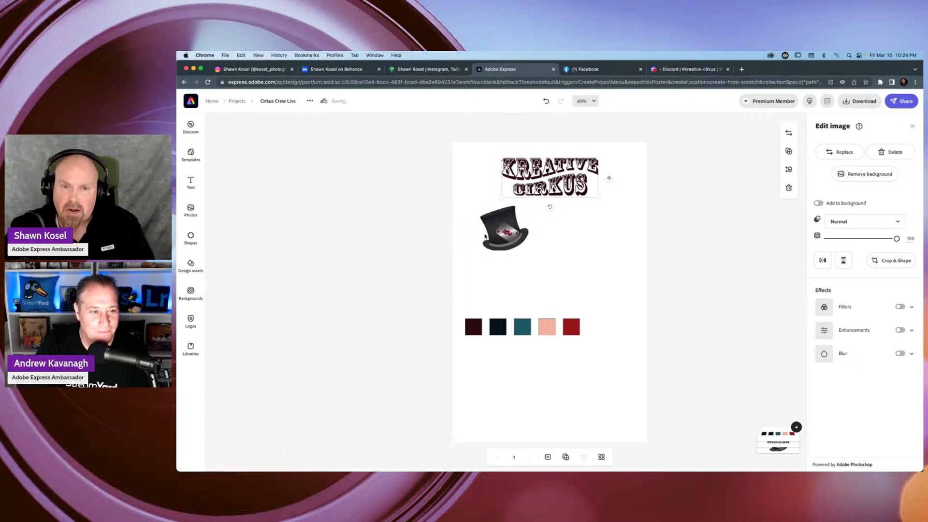
pyautogui.scroll(5, 501, 254)
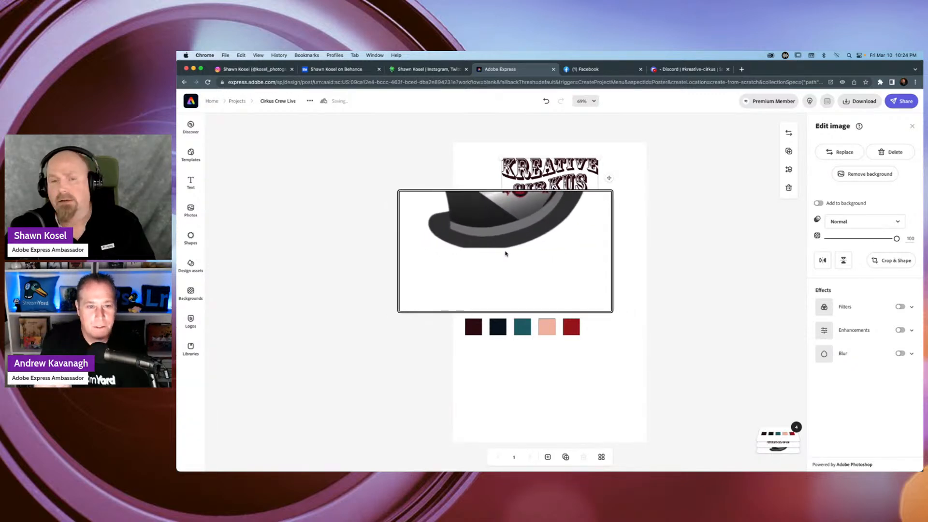
pyautogui.scroll(-5, 505, 253)
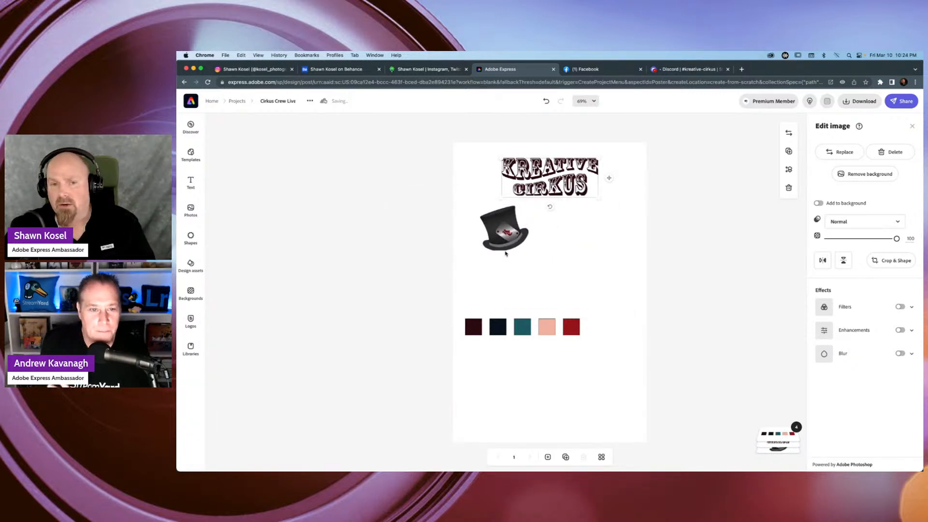
pyautogui.click(498, 225)
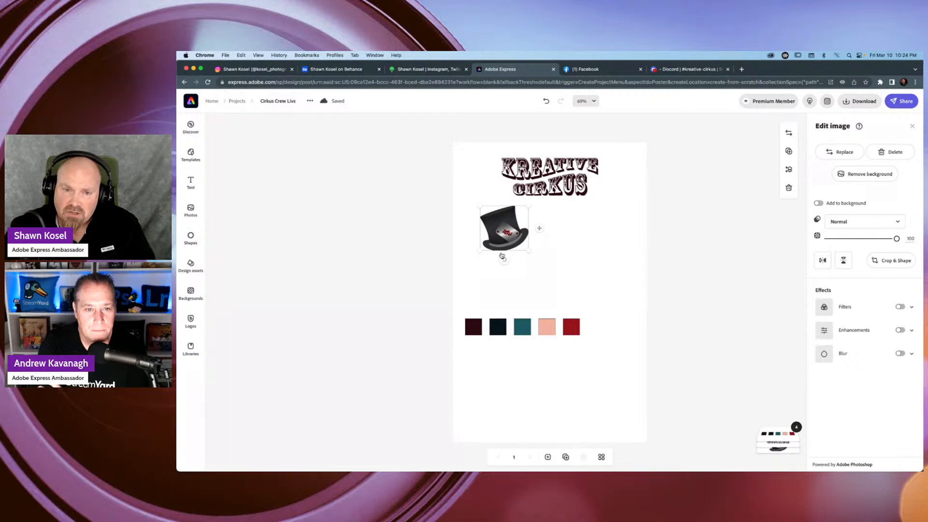
pyautogui.scroll(5, 503, 256)
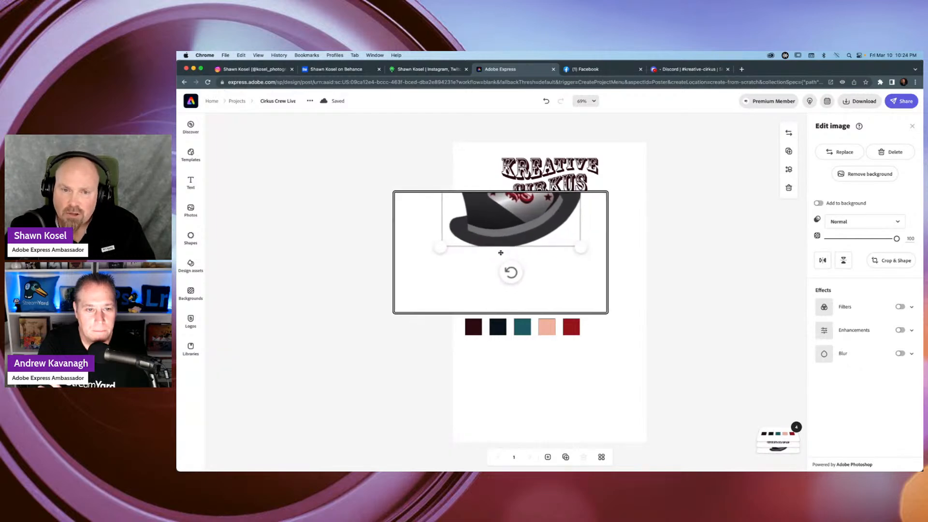
pyautogui.scroll(-5, 502, 255)
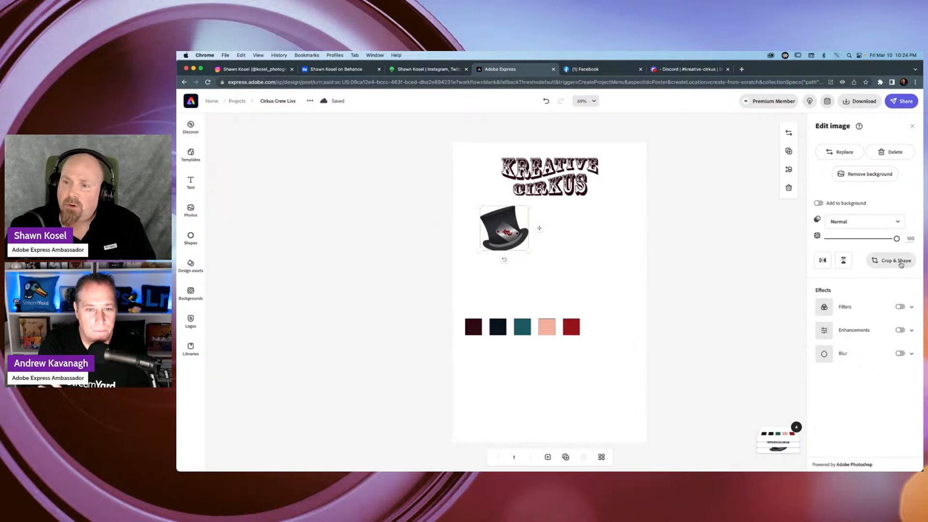
# Extend the hat image's crop frame outward on all four sides and shift the image slightly toward the poster's left edge.
pyautogui.scroll(4, 897, 261)
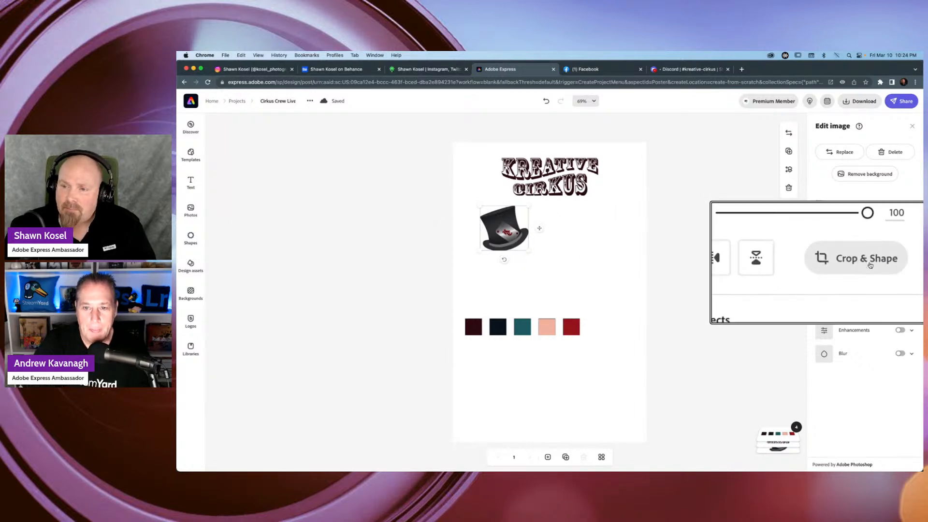
pyautogui.scroll(-4, 894, 261)
pyautogui.click(894, 261)
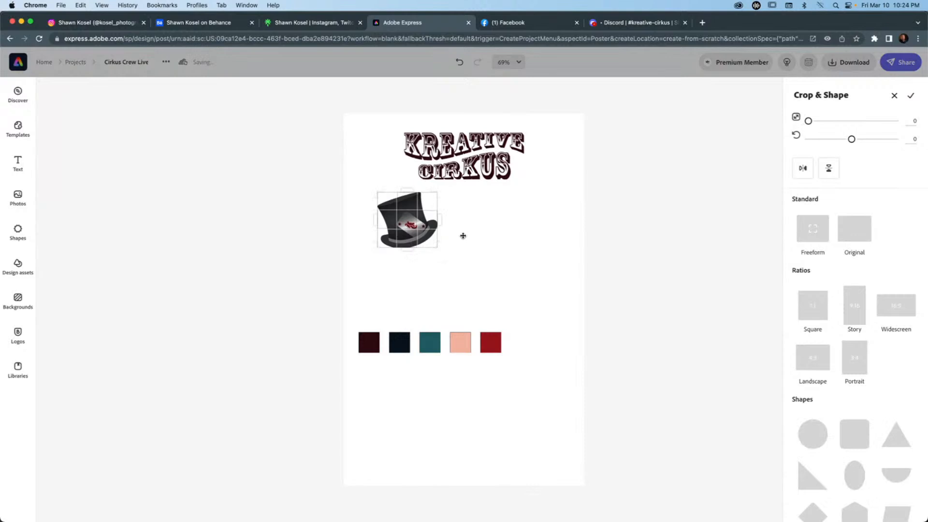
pyautogui.moveTo(409, 248); pyautogui.dragTo(407, 266)
pyautogui.moveTo(439, 225); pyautogui.dragTo(452, 226)
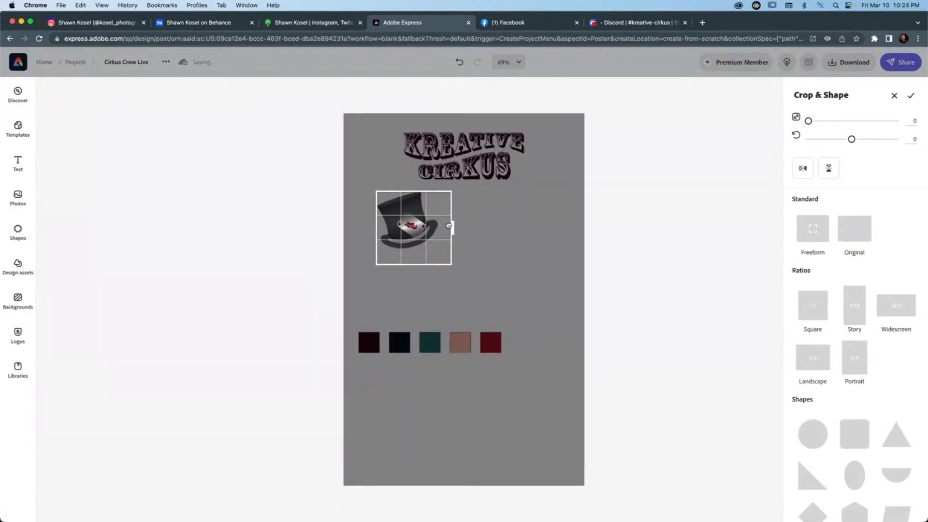
pyautogui.moveTo(375, 226); pyautogui.dragTo(364, 227)
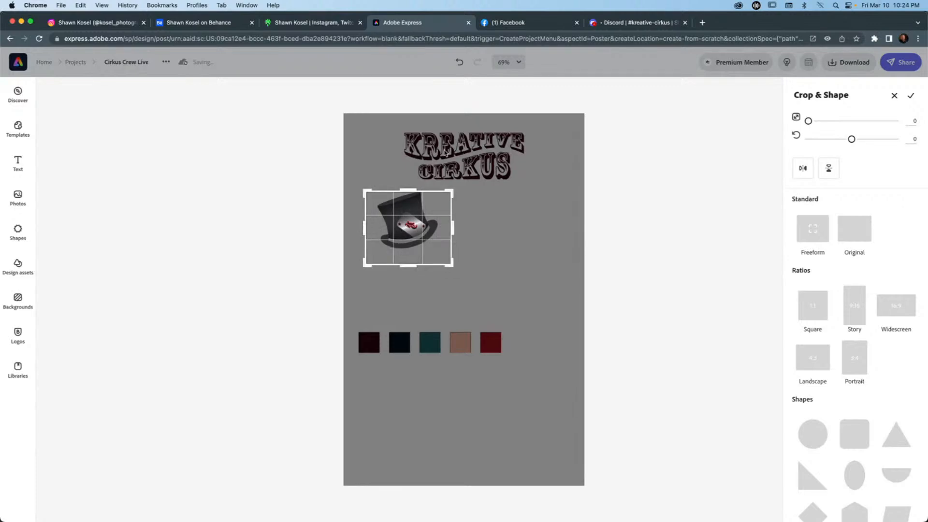
pyautogui.moveTo(408, 189); pyautogui.dragTo(409, 178)
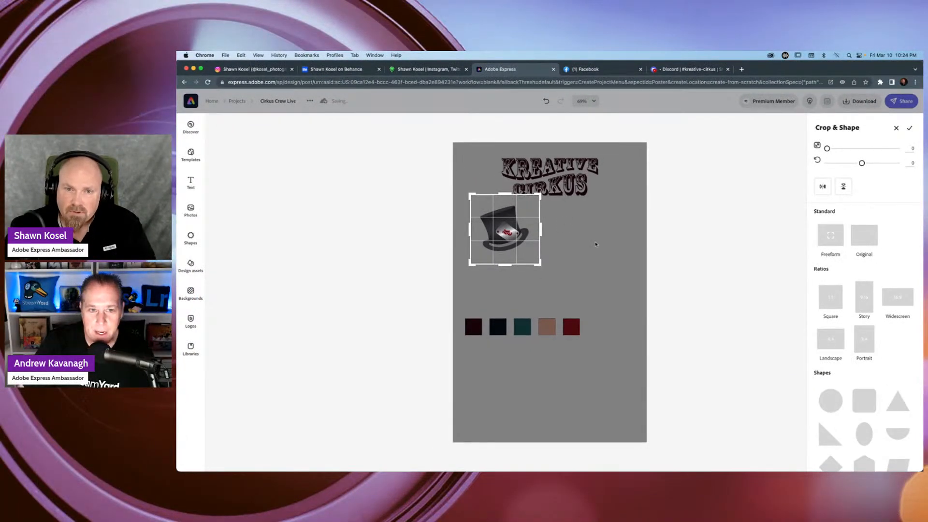
pyautogui.click(912, 129)
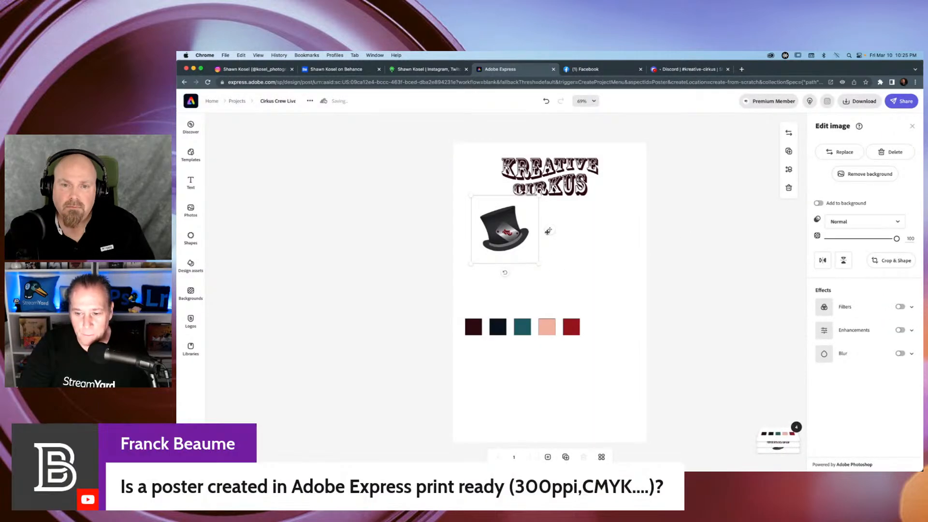
pyautogui.moveTo(550, 229); pyautogui.dragTo(537, 232)
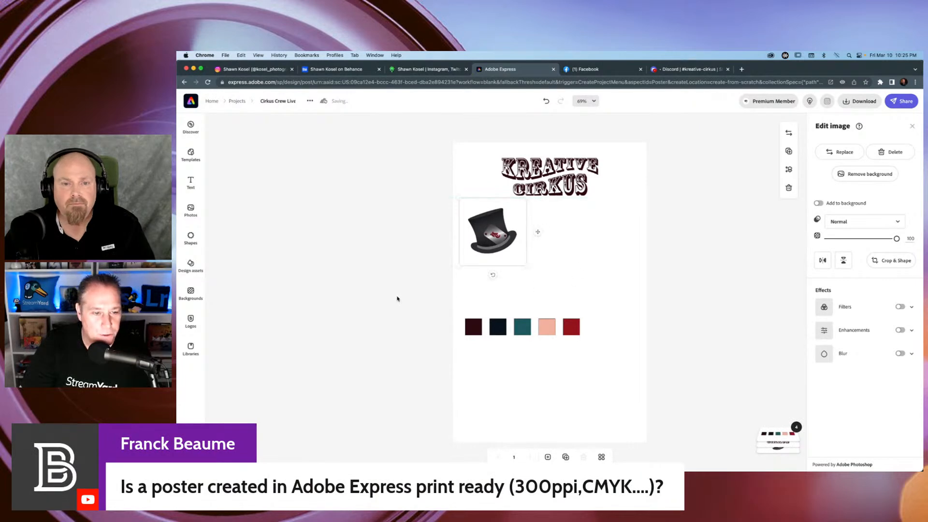
pyautogui.click(610, 280)
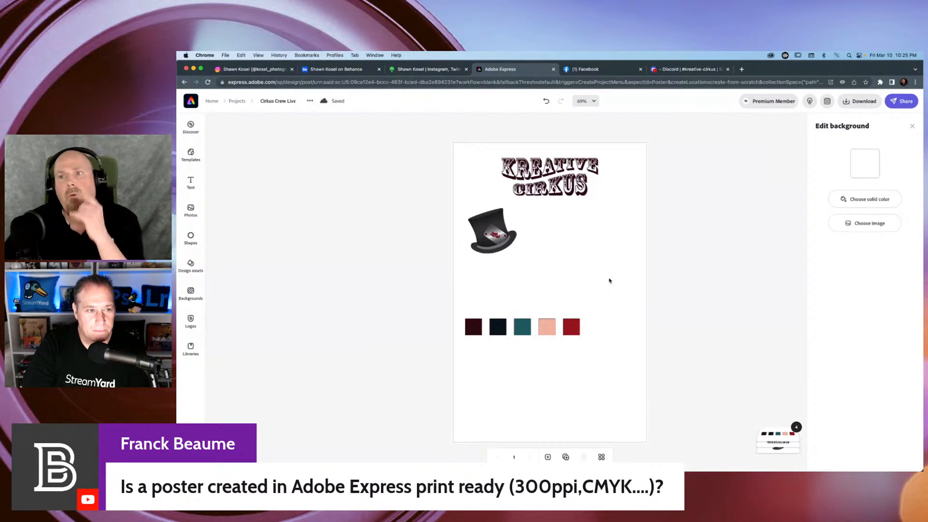
# Check the file formats offered for downloading the poster, including PDF.
pyautogui.click(854, 103)
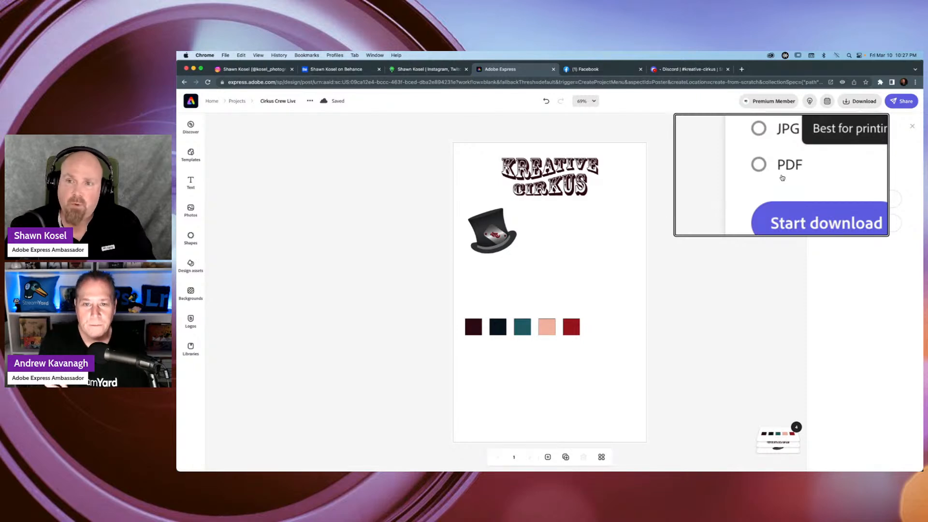
pyautogui.click(695, 172)
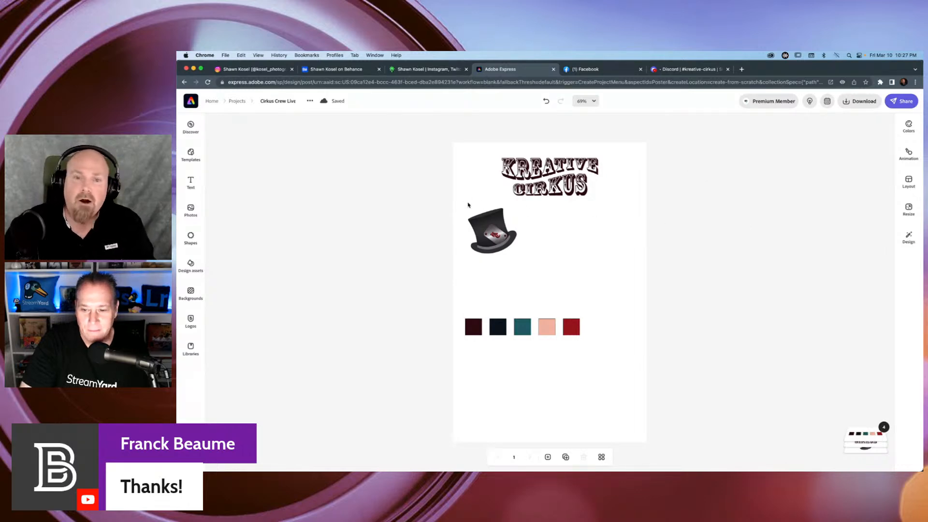
# Move the hat image up and left so its frame sits against the poster's left edge.
pyautogui.click(485, 218)
pyautogui.moveTo(485, 218); pyautogui.dragTo(480, 209)
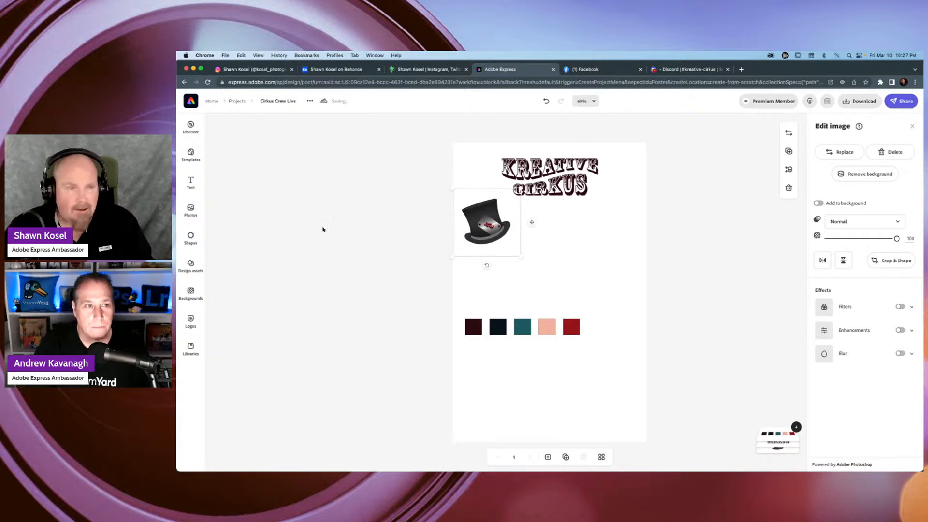
# Look over the background collections and the alternate sources for importing photos.
pyautogui.click(190, 293)
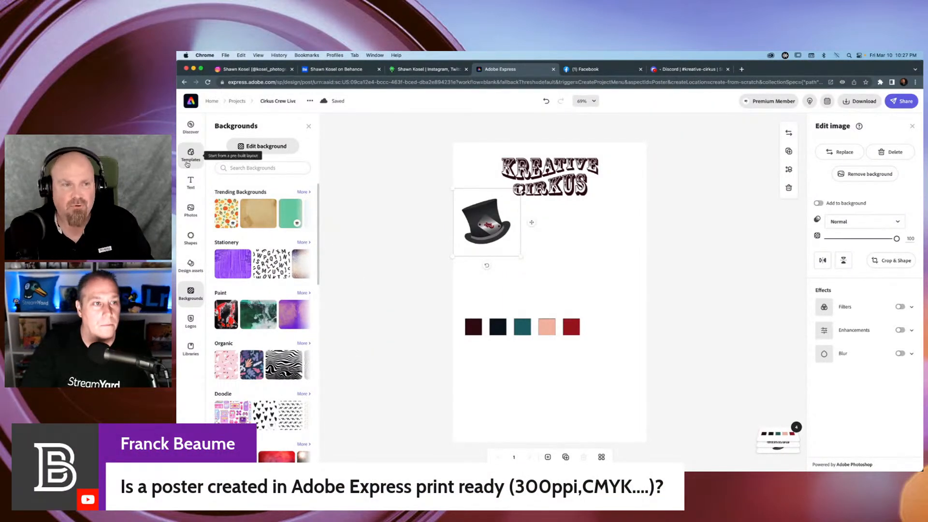
pyautogui.click(190, 211)
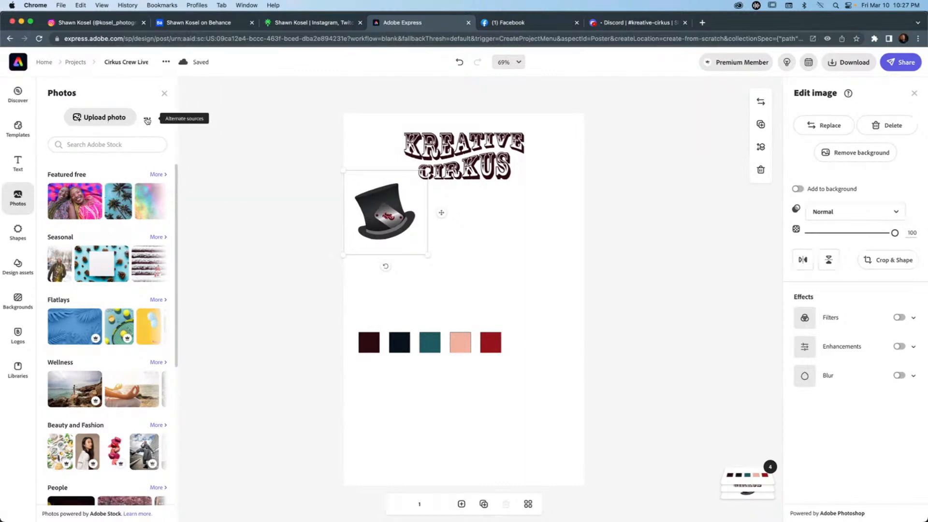
pyautogui.click(147, 120)
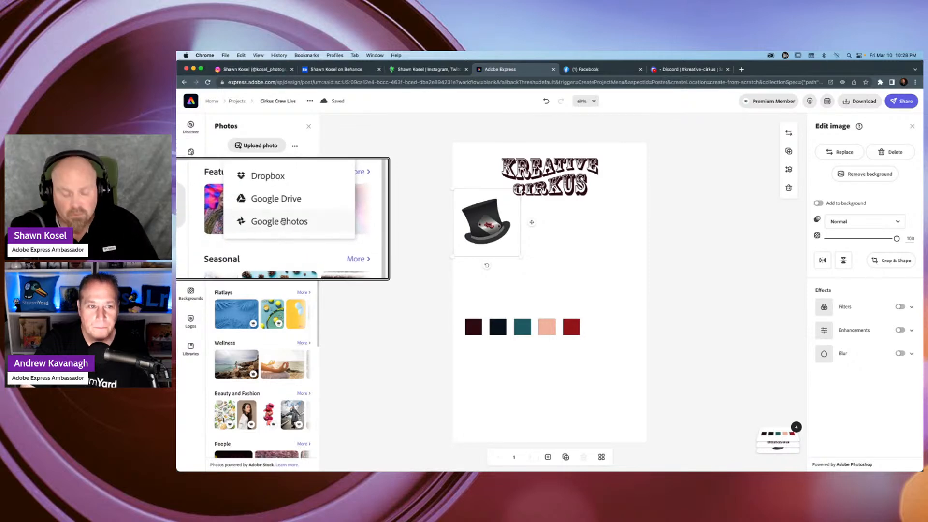
pyautogui.click(346, 152)
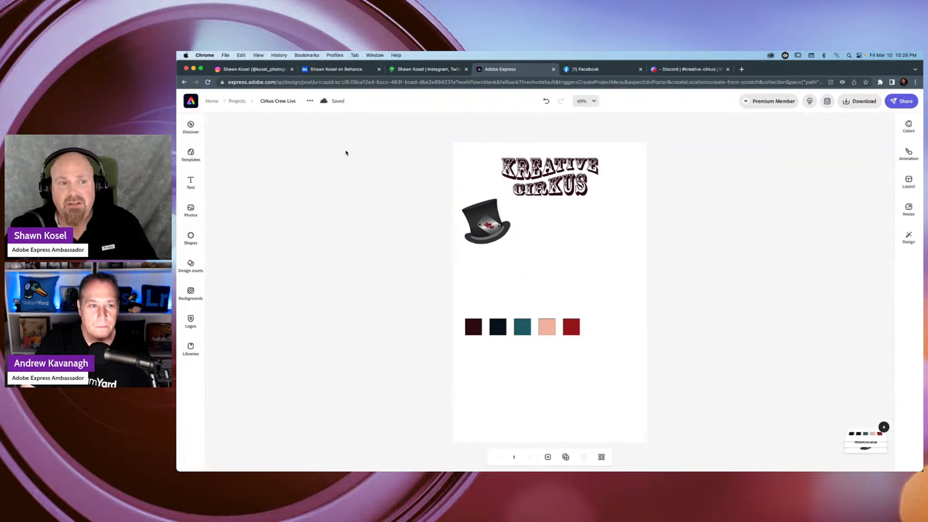
# Search the Adobe Stock photos for circus and add the vintage beige sunburst image to the poster.
pyautogui.click(190, 210)
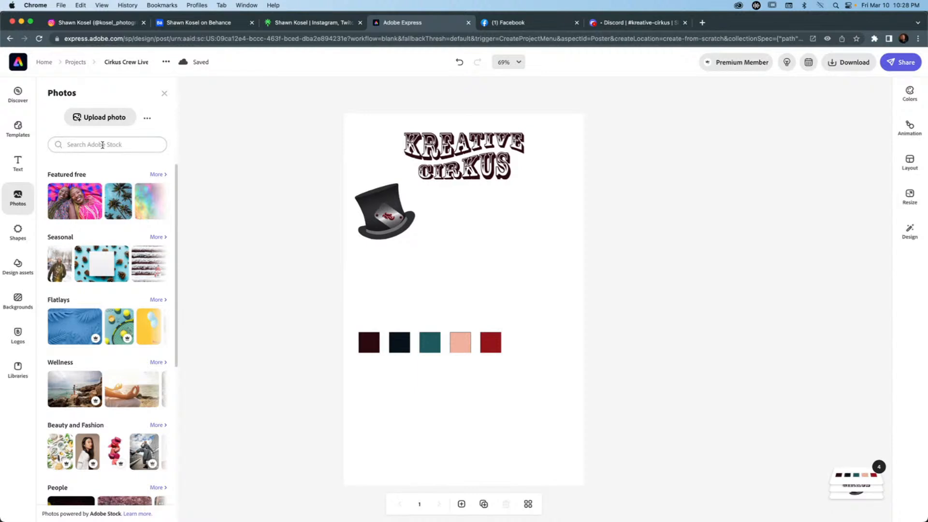
pyautogui.write('circus')
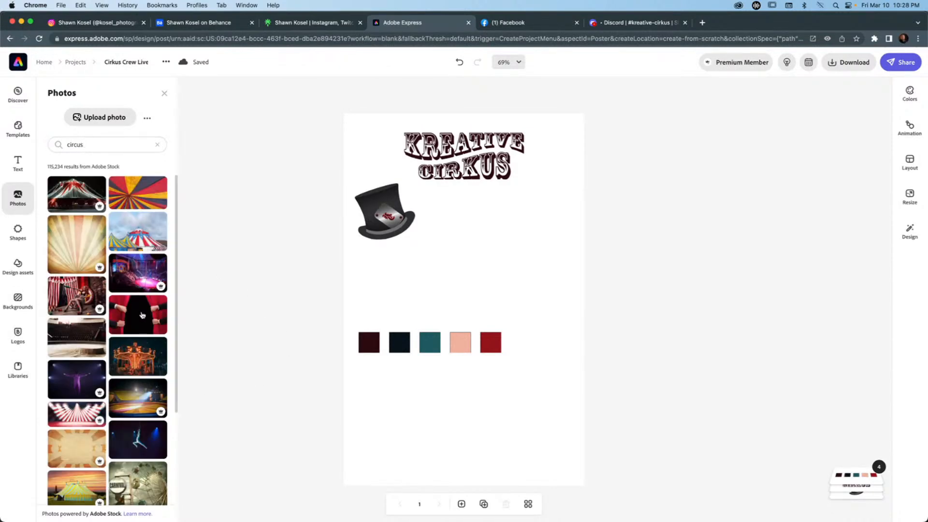
pyautogui.scroll(-3, 139, 317)
pyautogui.scroll(-1, 139, 317)
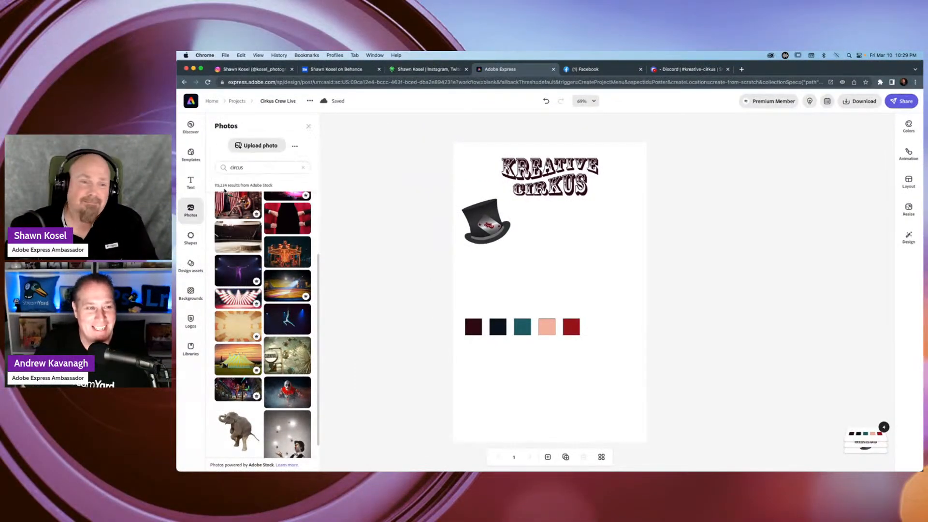
pyautogui.scroll(3, 235, 263)
pyautogui.click(236, 256)
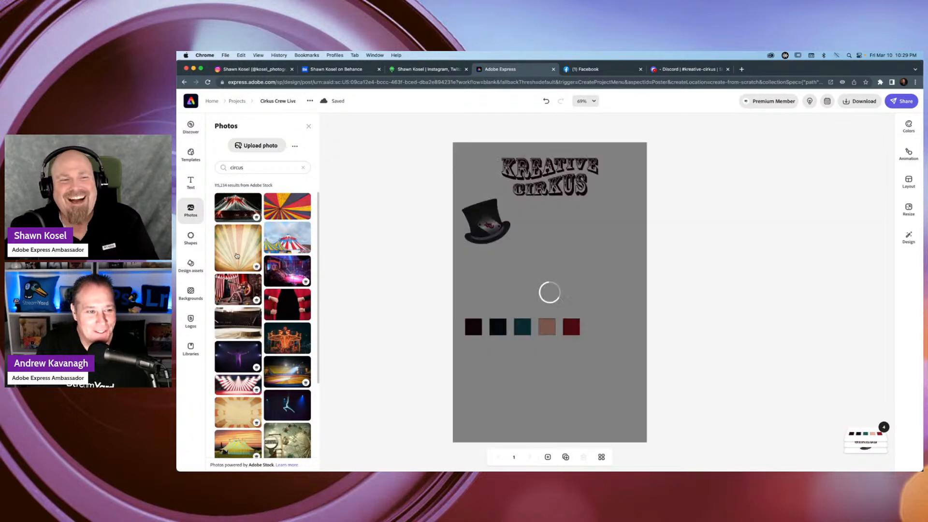
# Enlarge the beige sunburst image and reposition it until it covers the whole poster.
pyautogui.click(551, 384)
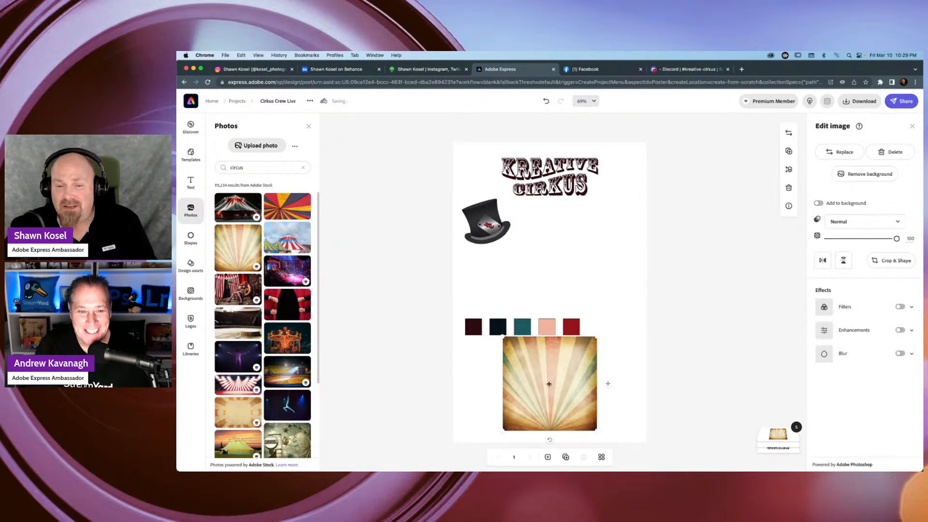
pyautogui.moveTo(614, 318); pyautogui.dragTo(662, 243)
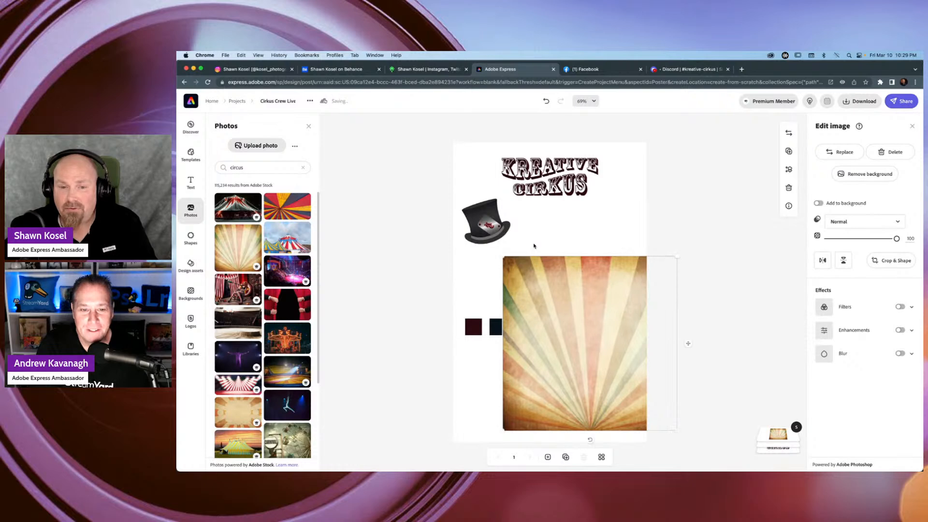
pyautogui.moveTo(502, 256); pyautogui.dragTo(400, 118)
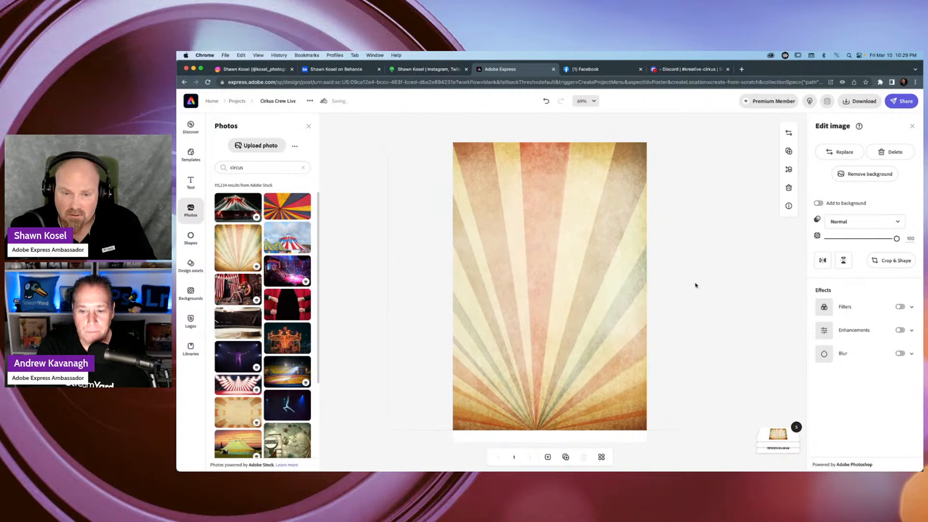
pyautogui.moveTo(706, 286); pyautogui.dragTo(711, 299)
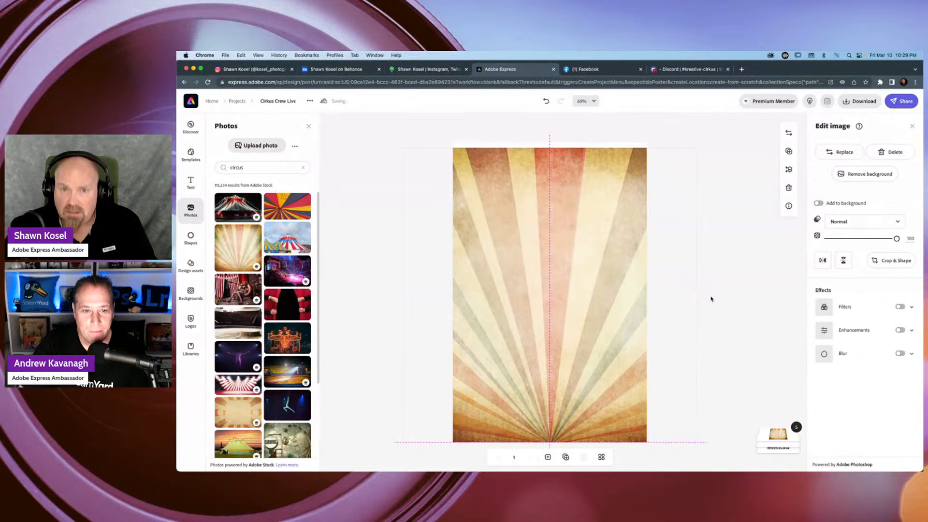
pyautogui.moveTo(698, 145); pyautogui.dragTo(707, 136)
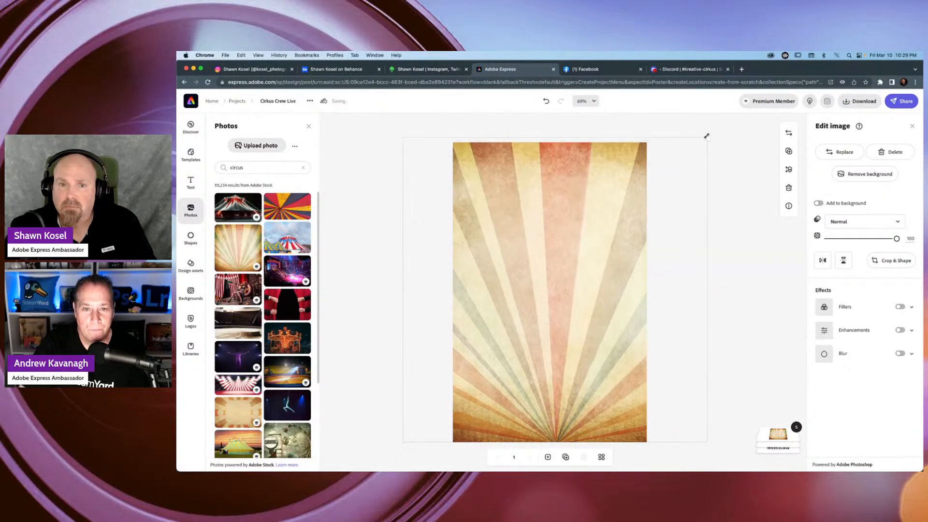
pyautogui.moveTo(719, 290); pyautogui.dragTo(670, 296)
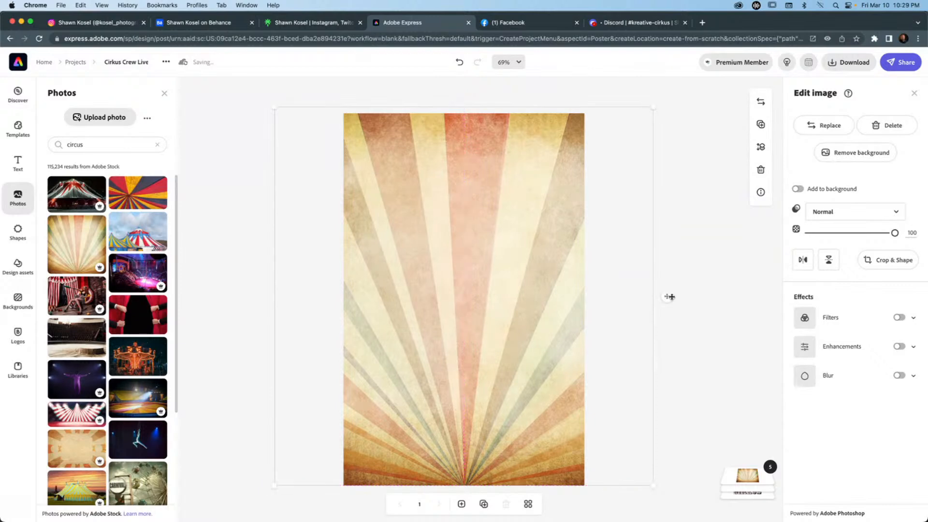
pyautogui.click(704, 216)
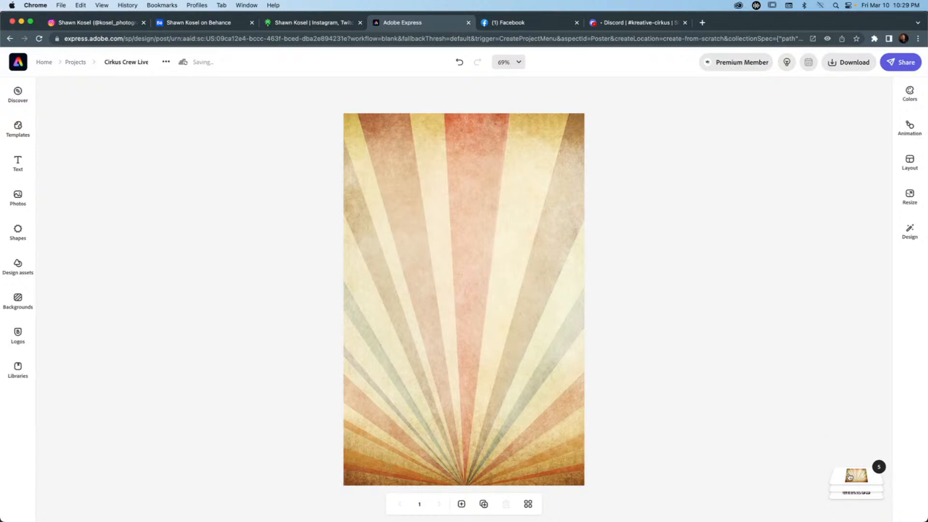
# Shrink the sunburst image through its layer and delete it from the poster.
pyautogui.click(864, 478)
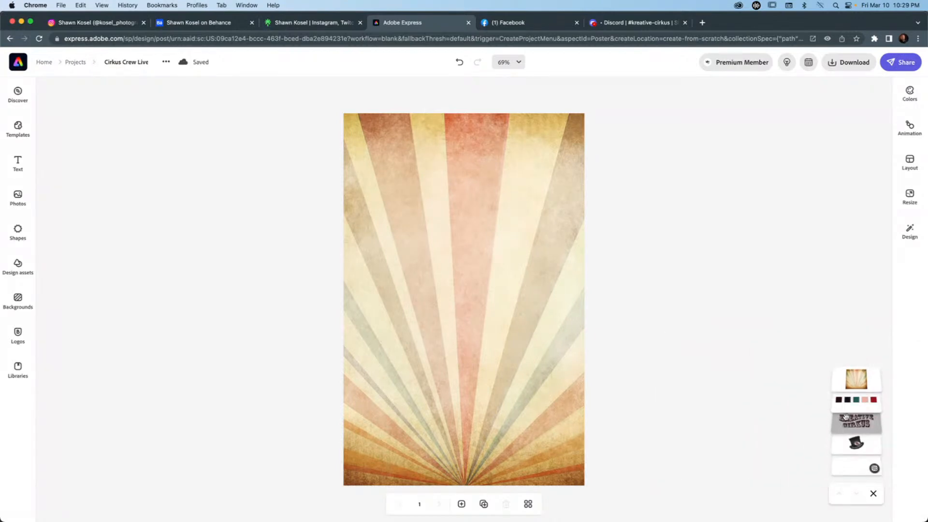
pyautogui.click(855, 379)
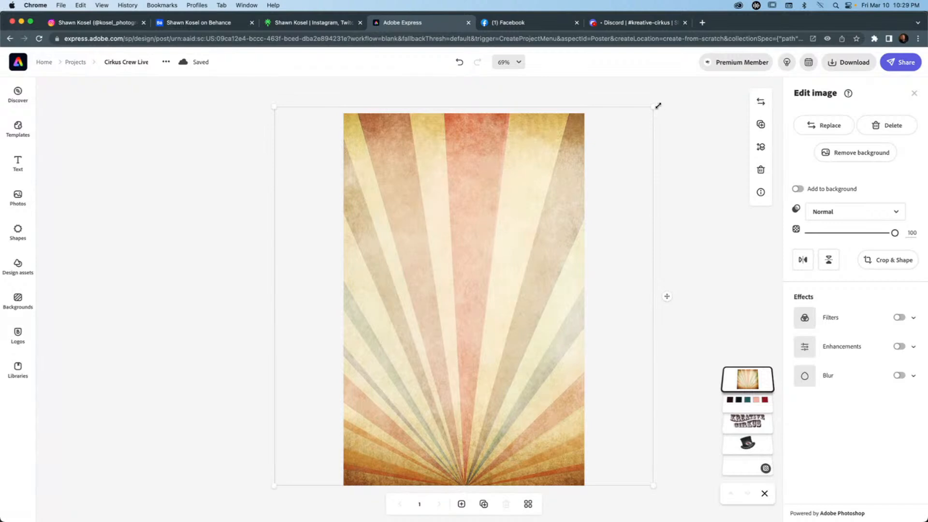
pyautogui.moveTo(653, 107); pyautogui.dragTo(510, 251)
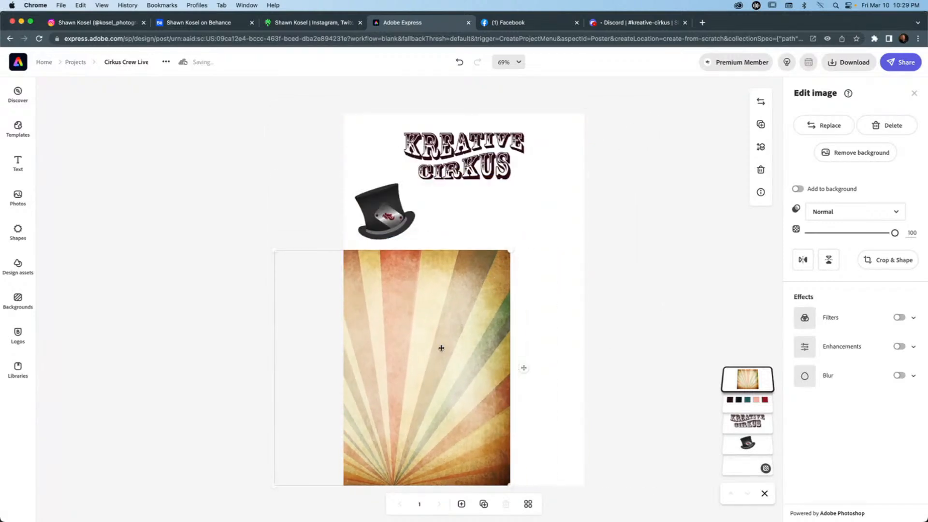
pyautogui.press('Delete')
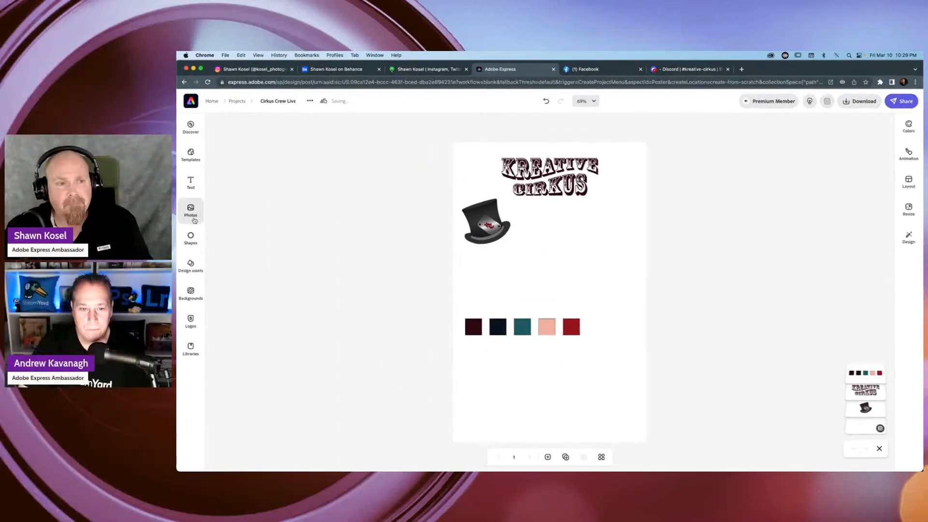
# Add the vintage beige sunburst photo from the circus results again and make it the poster's background.
pyautogui.click(192, 212)
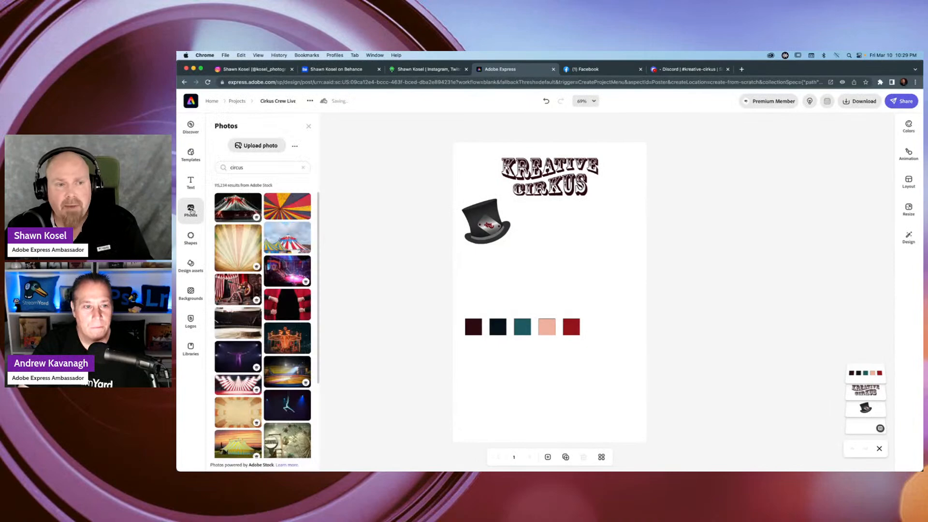
pyautogui.click(238, 252)
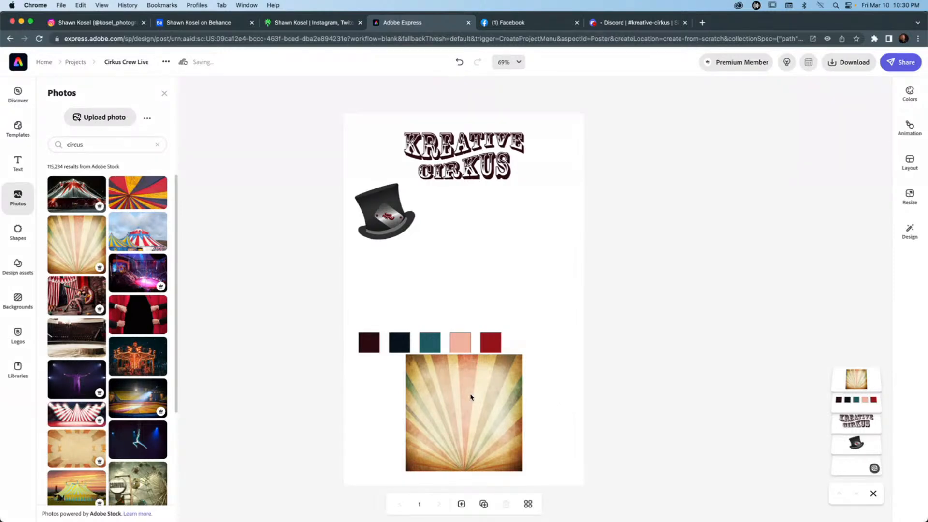
pyautogui.click(471, 396)
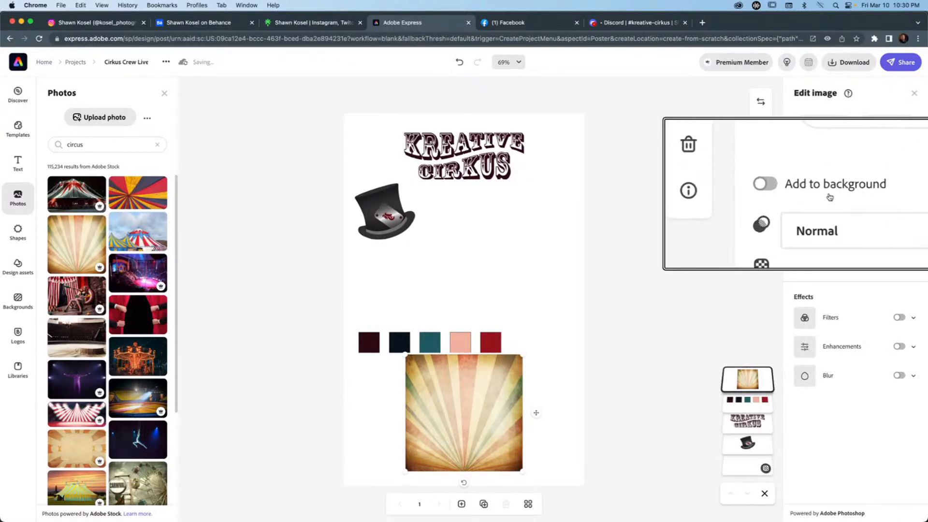
pyautogui.click(797, 183)
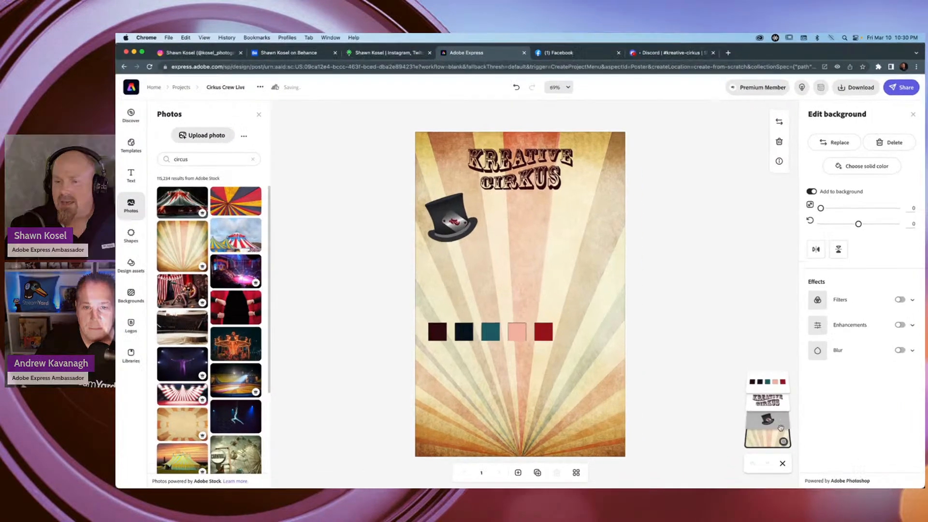
pyautogui.scroll(5, 790, 433)
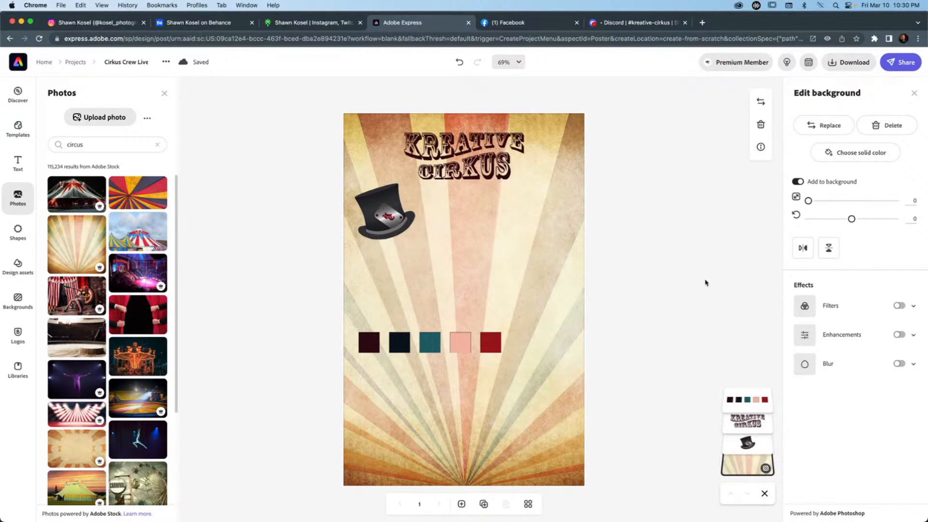
pyautogui.click(706, 283)
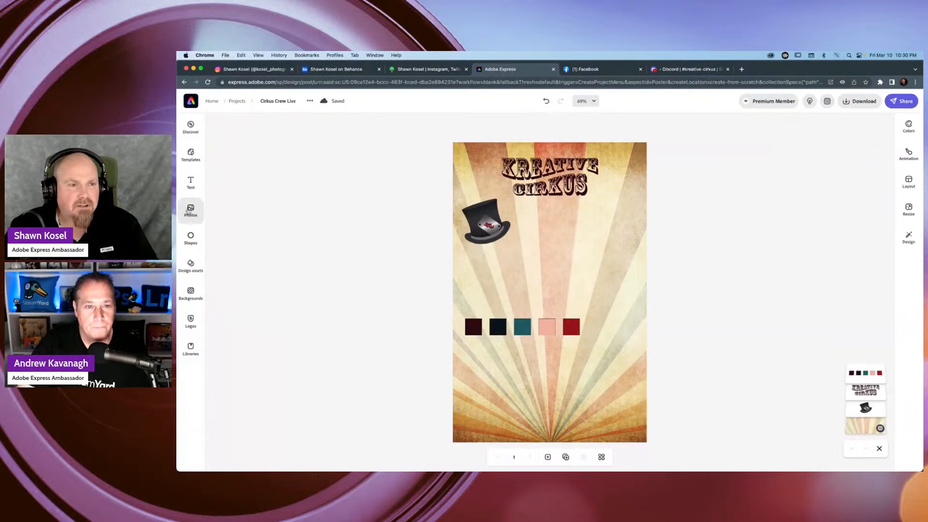
# Add the photo of the elephant standing on a blue ball from the circus stock photos.
pyautogui.click(189, 210)
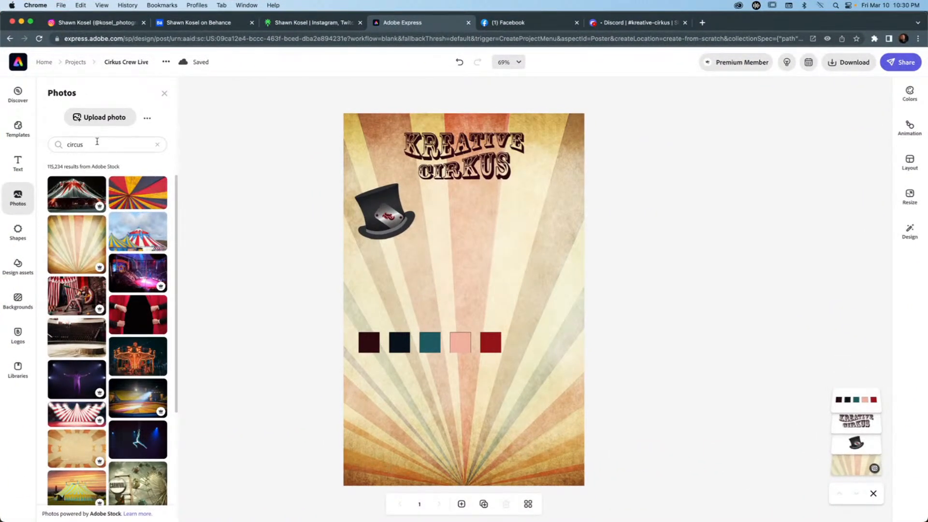
pyautogui.click(97, 144)
pyautogui.scroll(-5, 111, 243)
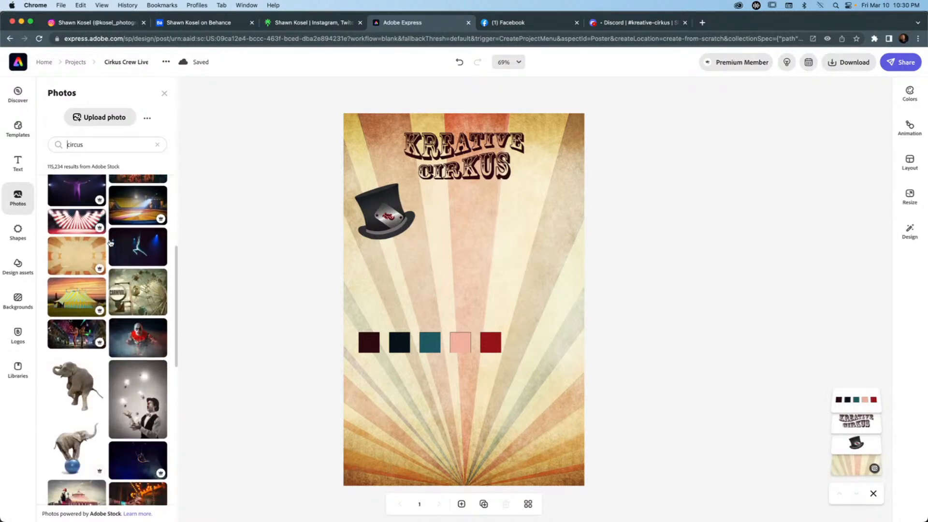
pyautogui.scroll(-4, 111, 243)
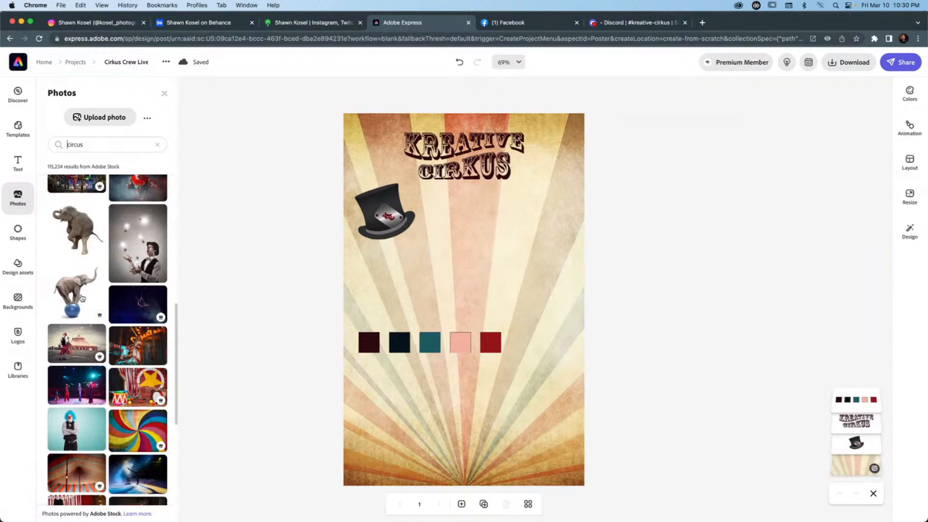
pyautogui.click(79, 296)
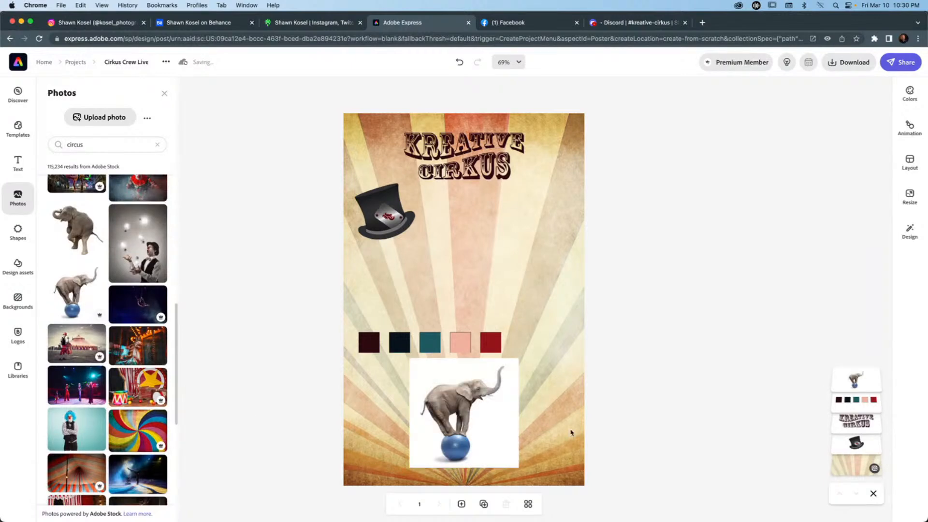
# Enlarge the elephant photo and centre it horizontally in the lower half of the poster.
pyautogui.click(464, 402)
pyautogui.moveTo(520, 355); pyautogui.dragTo(581, 296)
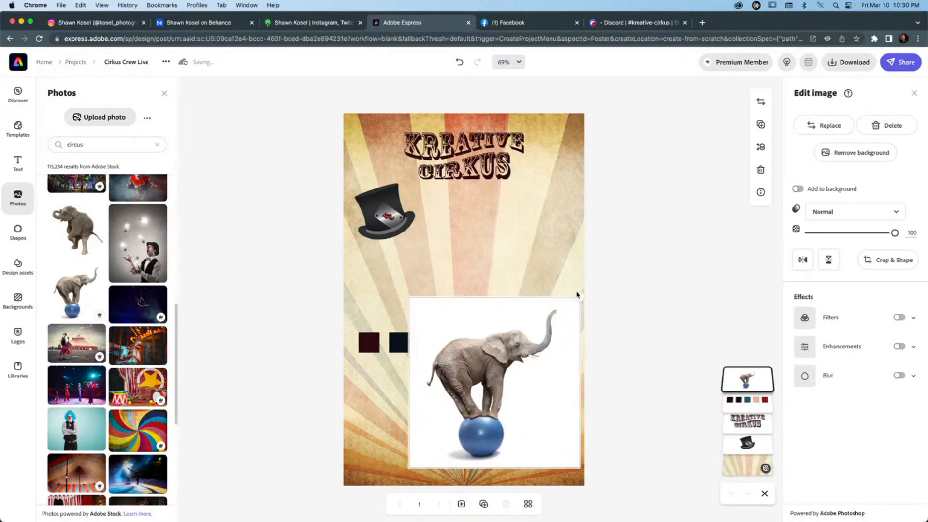
pyautogui.moveTo(408, 297); pyautogui.dragTo(382, 276)
pyautogui.moveTo(495, 431)
pyautogui.mouseDown()
pyautogui.moveTo(472, 430)
pyautogui.moveTo(481, 429)
pyautogui.mouseUp()
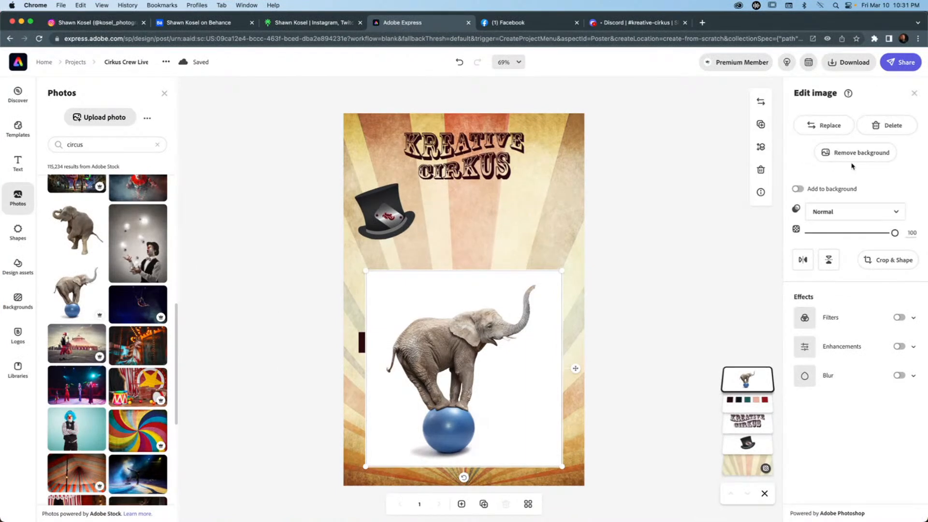
# Remove the white background from the elephant photo, inspect the cutout between the legs, and accept it.
pyautogui.click(849, 152)
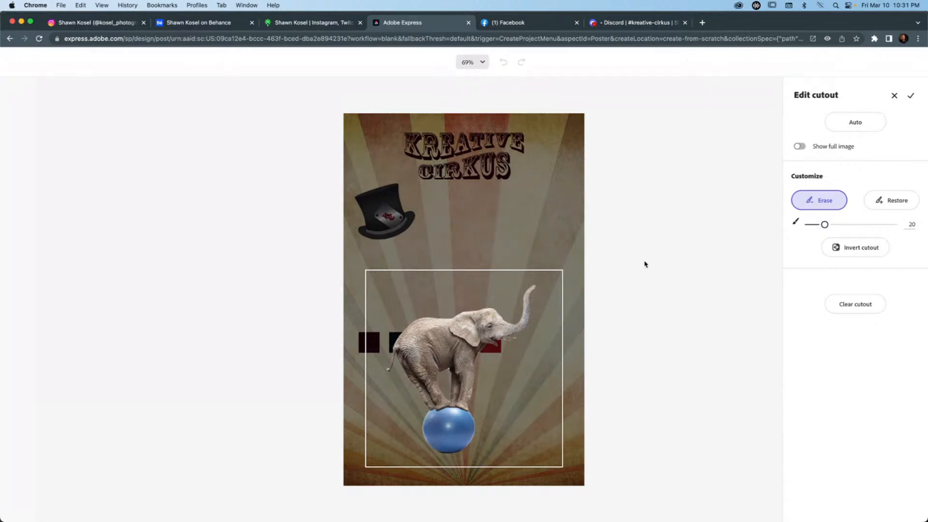
pyautogui.scroll(3, 450, 376)
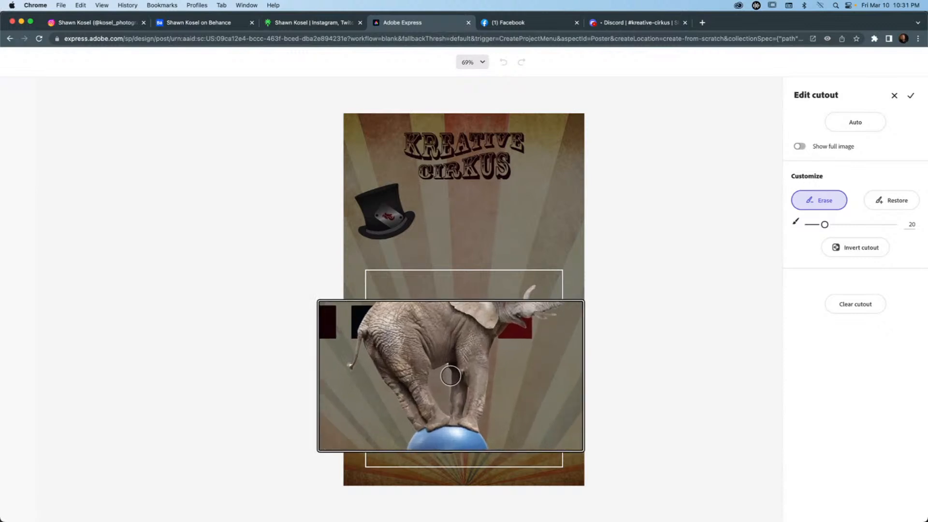
pyautogui.scroll(2, 451, 376)
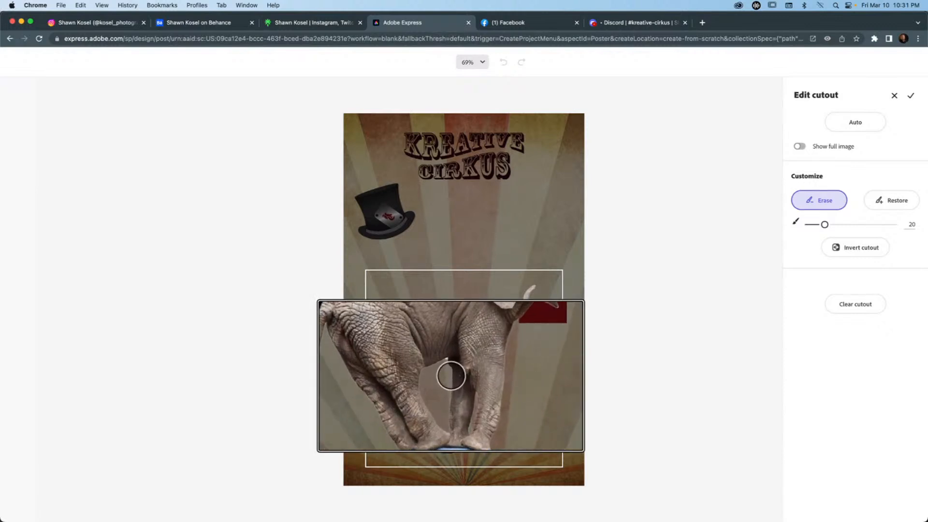
pyautogui.scroll(-5, 450, 375)
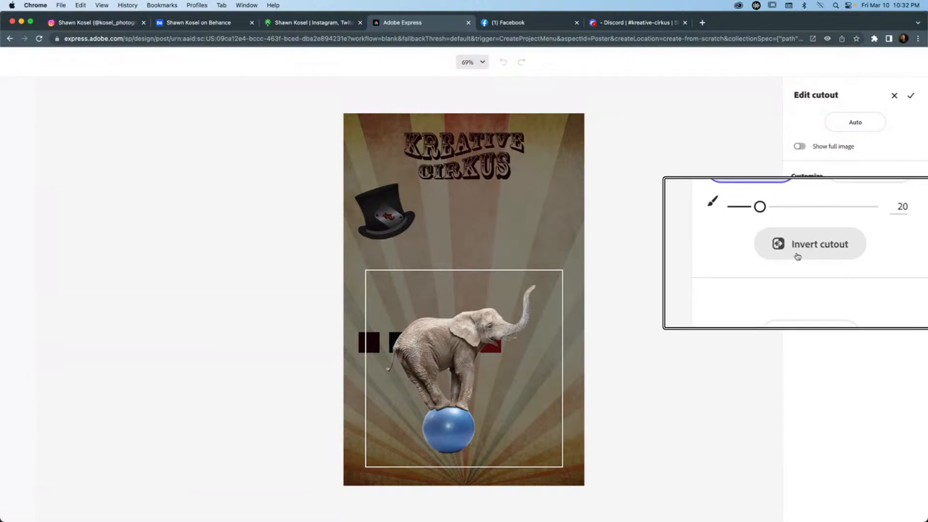
pyautogui.click(910, 97)
pyautogui.click(650, 312)
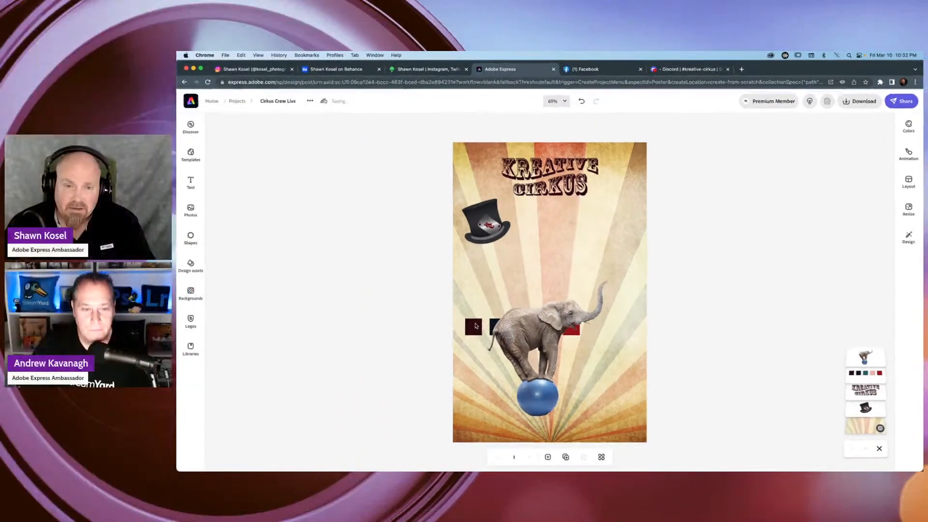
# Move the strip of colour swatches up beneath the Kreative Cirkus wordmark, beside the hat.
pyautogui.moveTo(391, 339); pyautogui.dragTo(468, 208)
pyautogui.moveTo(554, 218); pyautogui.dragTo(512, 209)
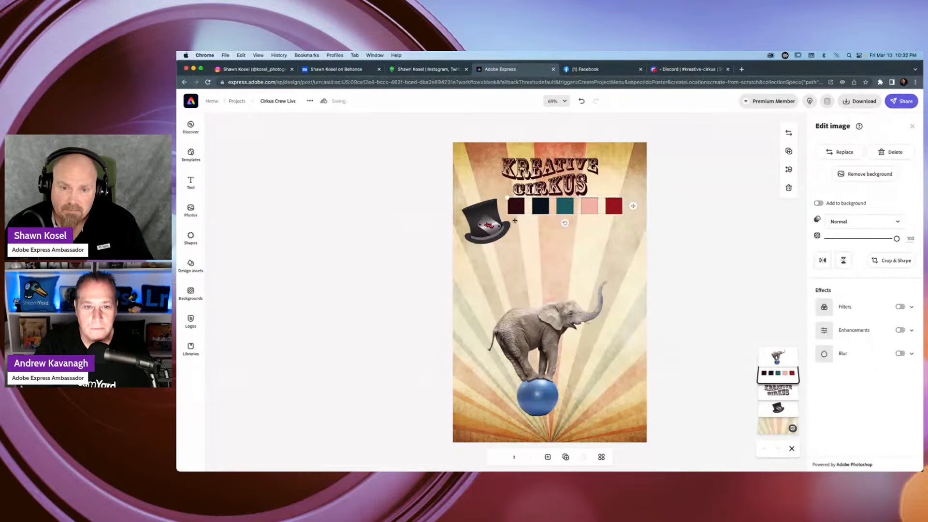
# Enlarge the elephant slightly and lower it so the blue ball rests near the poster's bottom edge.
pyautogui.click(523, 342)
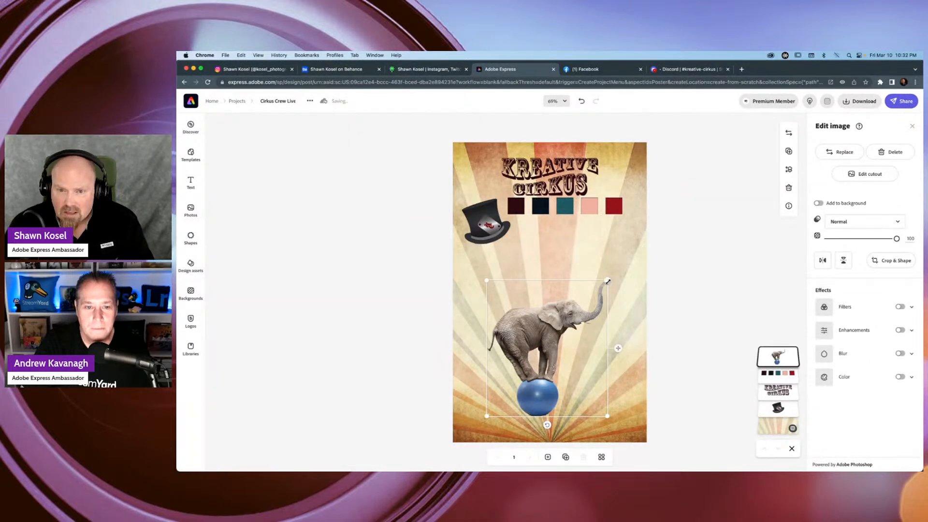
pyautogui.moveTo(608, 280)
pyautogui.mouseDown()
pyautogui.moveTo(628, 260)
pyautogui.moveTo(612, 275)
pyautogui.mouseUp()
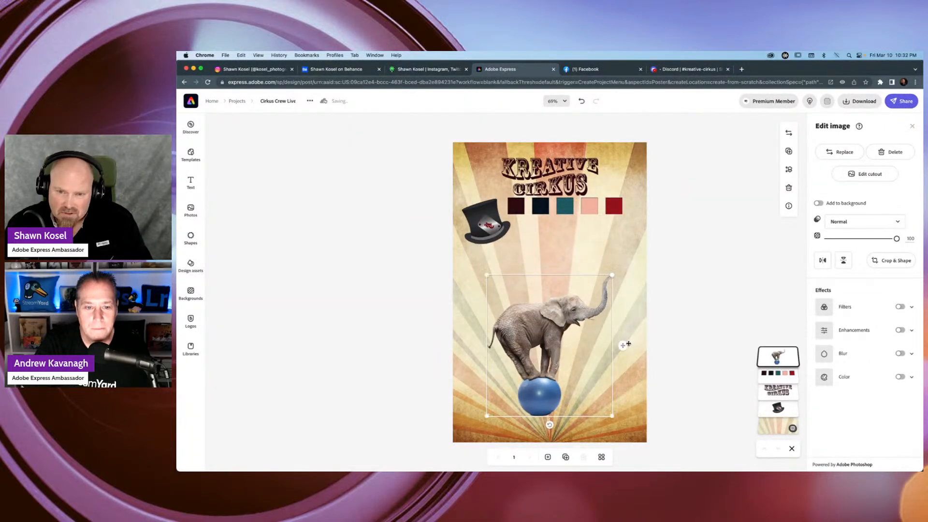
pyautogui.moveTo(622, 347); pyautogui.dragTo(630, 377)
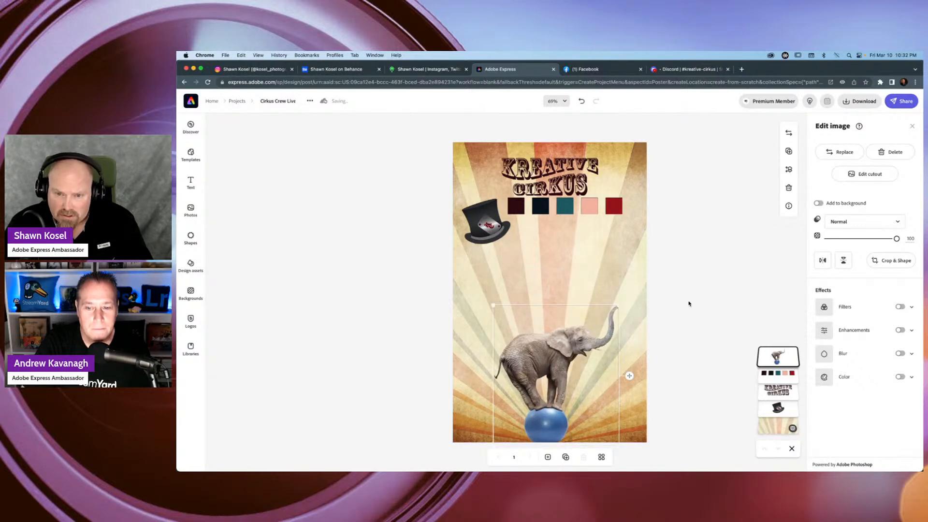
# Restore the elephant's missing tusks in its cutout with a Restore brush reduced to size 1, and accept the edit.
pyautogui.doubleClick(592, 354)
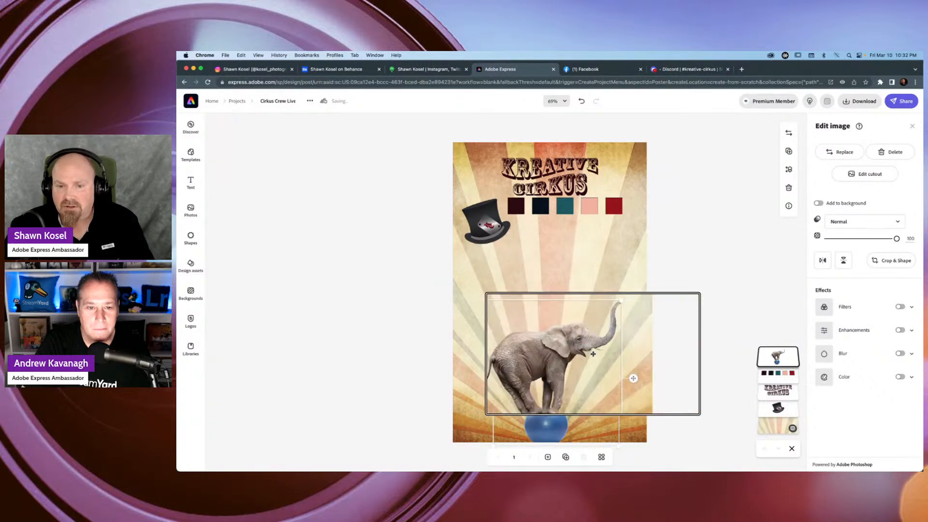
pyautogui.scroll(-1, 593, 354)
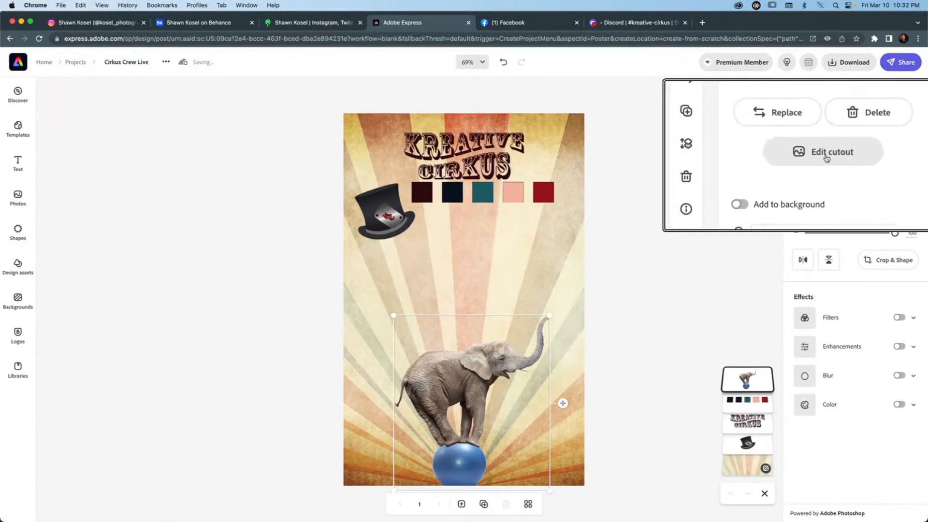
pyautogui.click(855, 153)
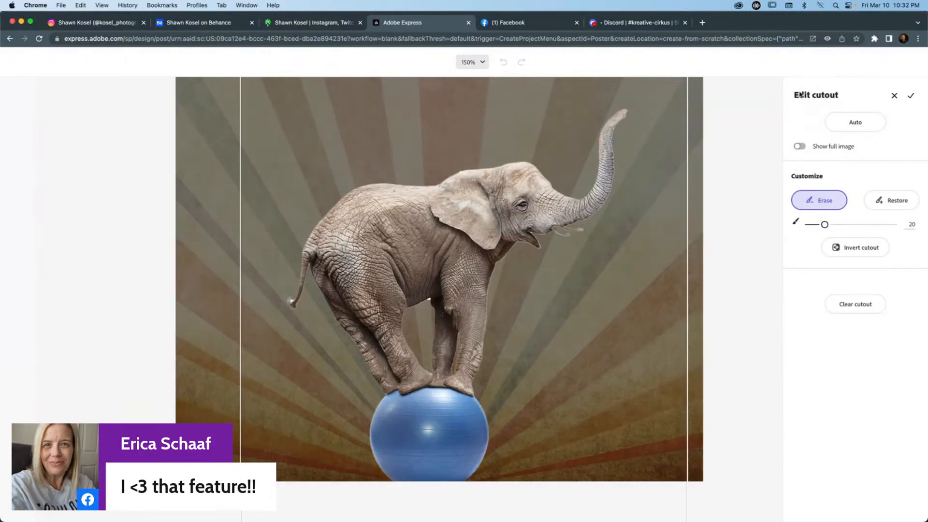
pyautogui.click(904, 201)
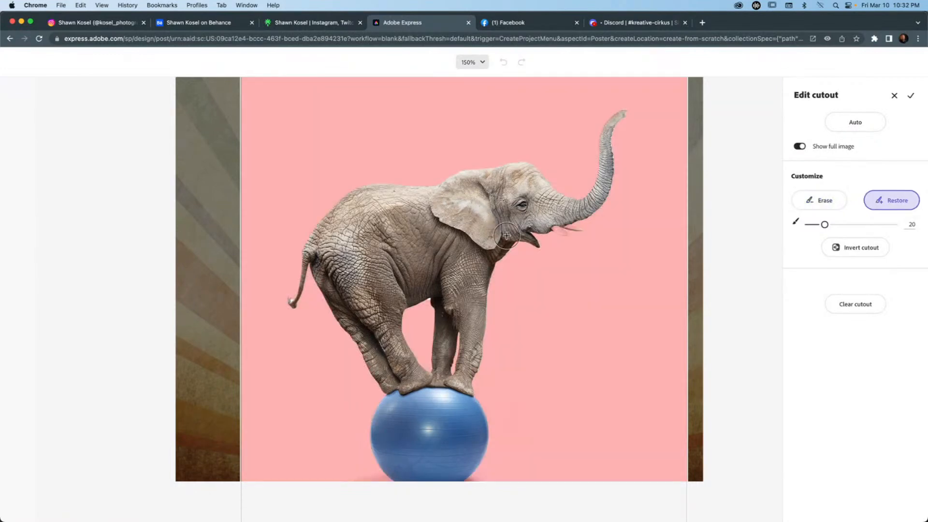
pyautogui.press('[')
pyautogui.press('[')
pyautogui.press('[')
pyautogui.press('[')
pyautogui.press('[')
pyautogui.press('[')
pyautogui.press('[')
pyautogui.press('[')
pyautogui.press('[')
pyautogui.press('[')
pyautogui.press('[')
pyautogui.press('[')
pyautogui.press('[')
pyautogui.press('[')
pyautogui.press('[')
pyautogui.press('[')
pyautogui.press('[')
pyautogui.press(']')
pyautogui.press(']')
pyautogui.moveTo(553, 226); pyautogui.dragTo(569, 237)
pyautogui.press('[')
pyautogui.moveTo(559, 223); pyautogui.dragTo(558, 222)
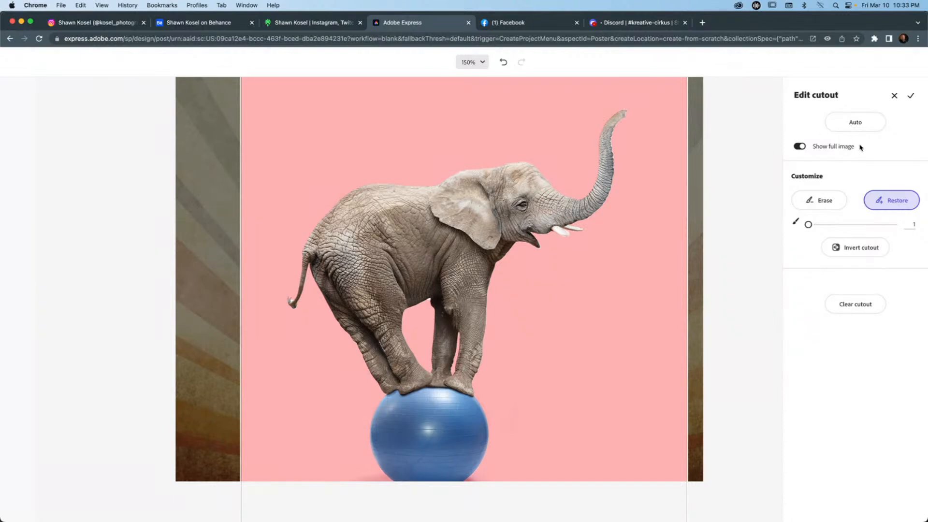
pyautogui.click(911, 95)
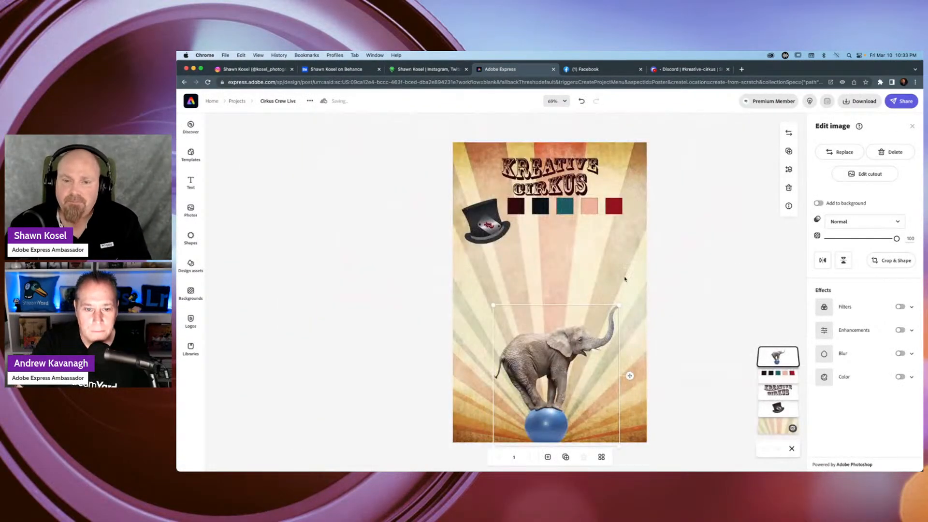
pyautogui.click(669, 278)
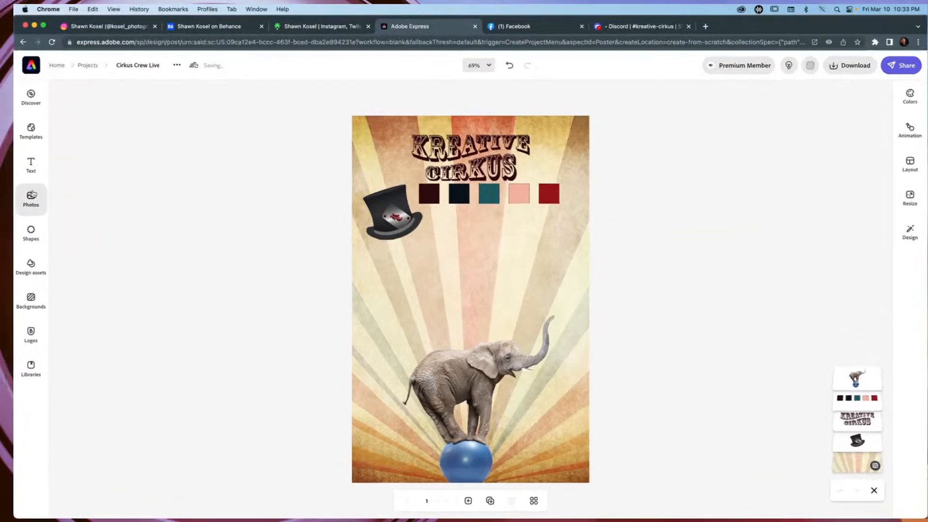
# Search the stock photos for "circus tent" and add the blue-and-orange striped tent against a yellow-orange sky to the poster.
pyautogui.click(191, 209)
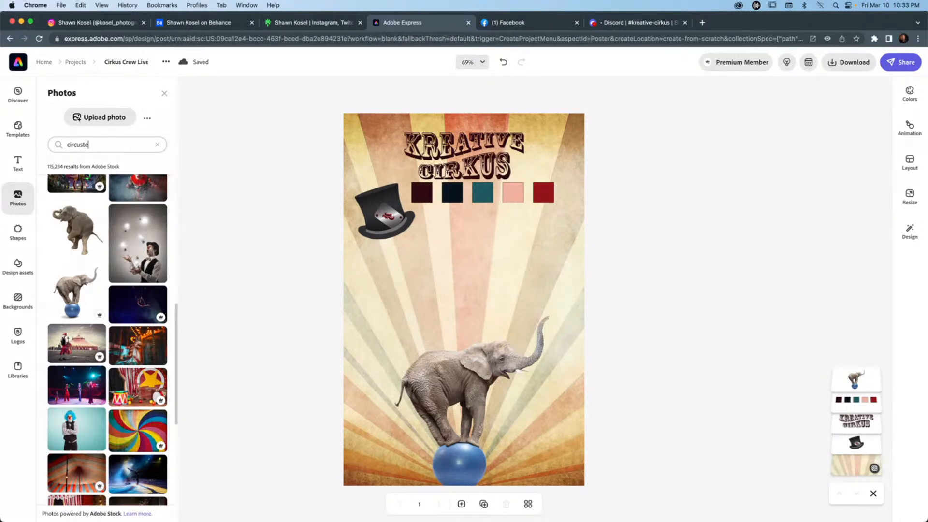
pyautogui.press('Return')
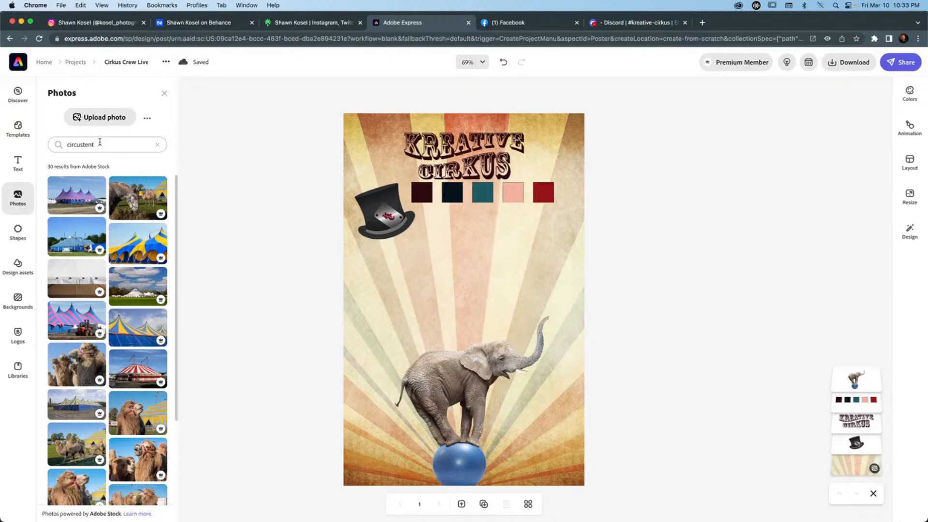
pyautogui.scroll(-3, 120, 321)
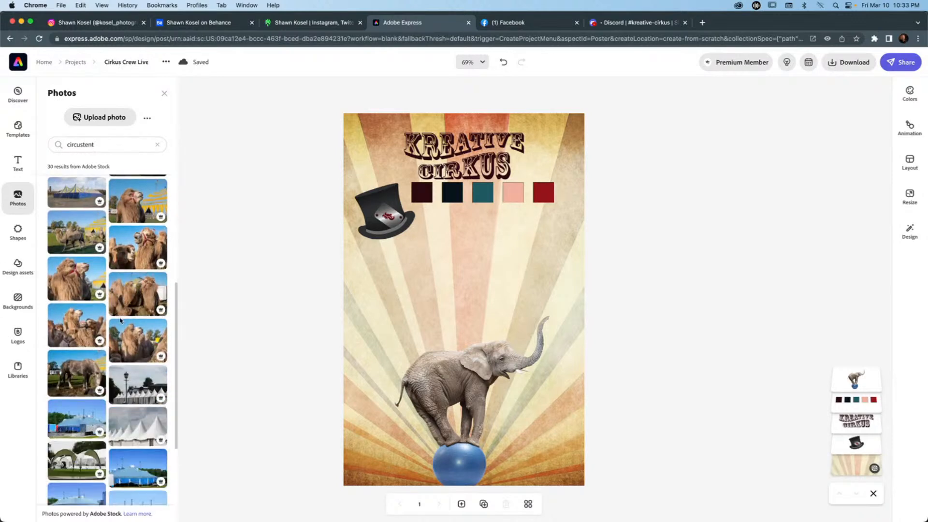
pyautogui.click(83, 143)
pyautogui.click(126, 145)
pyautogui.press('Return')
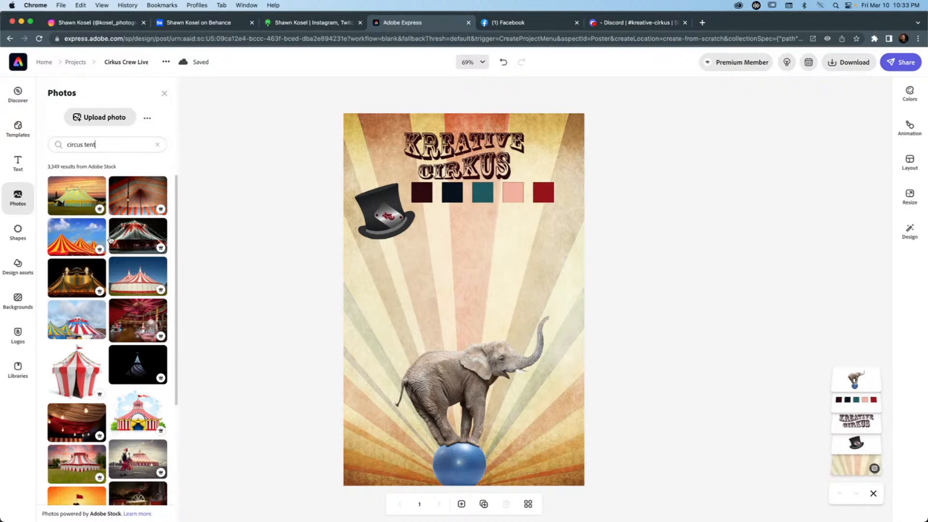
pyautogui.scroll(-5, 111, 239)
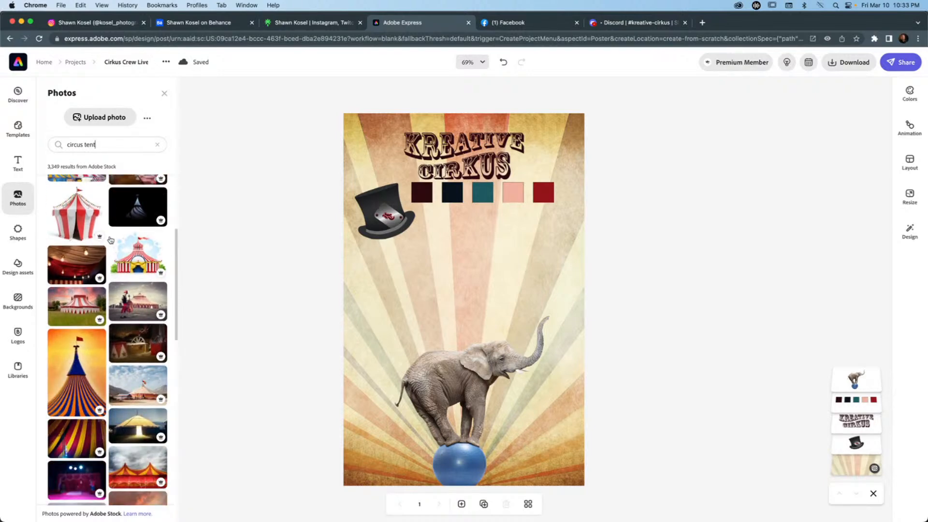
pyautogui.scroll(-5, 111, 239)
pyautogui.click(71, 246)
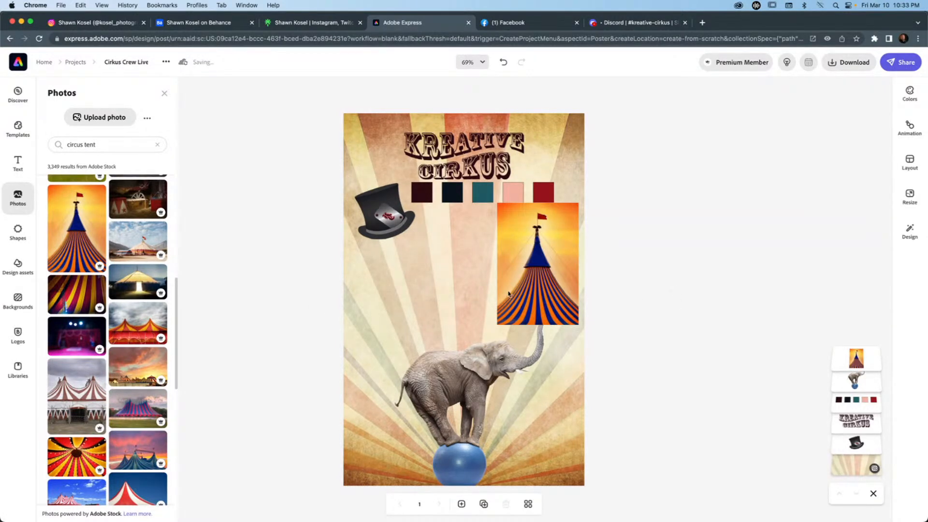
# Enlarge the tent photo until it spans the poster's full width, roughly centred and running past the bottom edge.
pyautogui.click(516, 290)
pyautogui.moveTo(498, 322); pyautogui.dragTo(480, 346)
pyautogui.moveTo(542, 234); pyautogui.dragTo(584, 170)
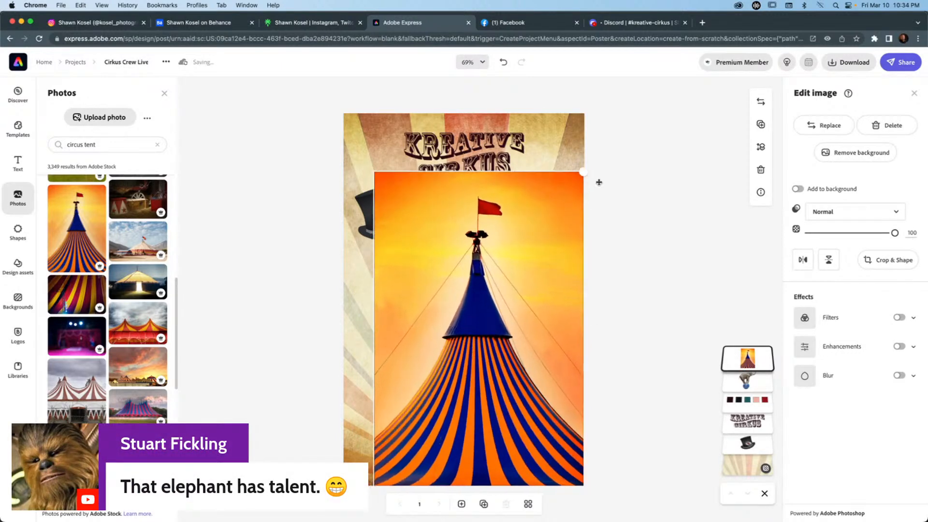
pyautogui.moveTo(374, 486); pyautogui.dragTo(348, 520)
pyautogui.moveTo(495, 406)
pyautogui.mouseDown()
pyautogui.moveTo(474, 404)
pyautogui.moveTo(500, 398)
pyautogui.mouseUp()
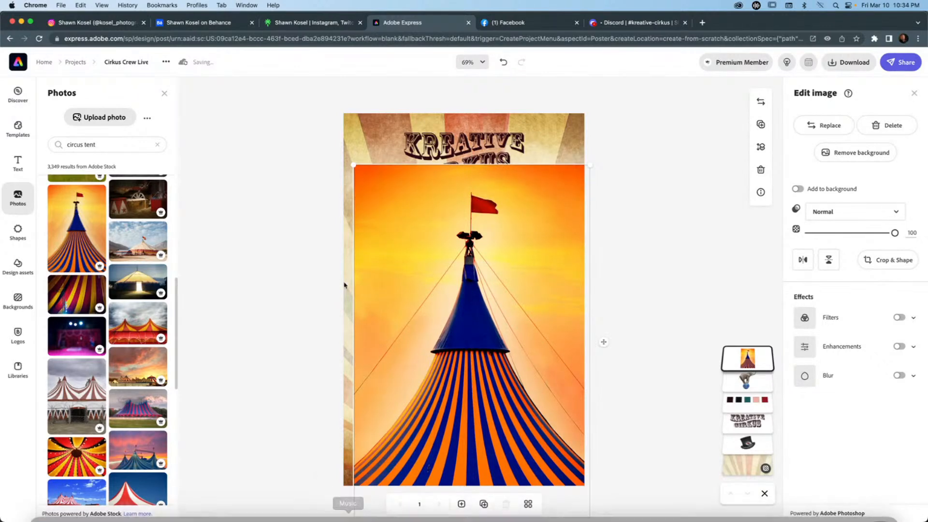
pyautogui.moveTo(354, 165); pyautogui.dragTo(338, 155)
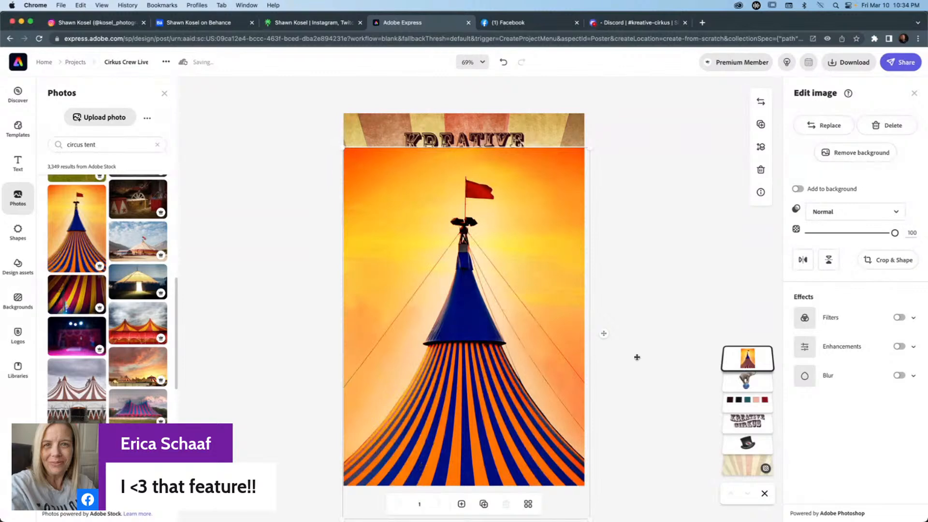
pyautogui.moveTo(607, 333); pyautogui.dragTo(602, 332)
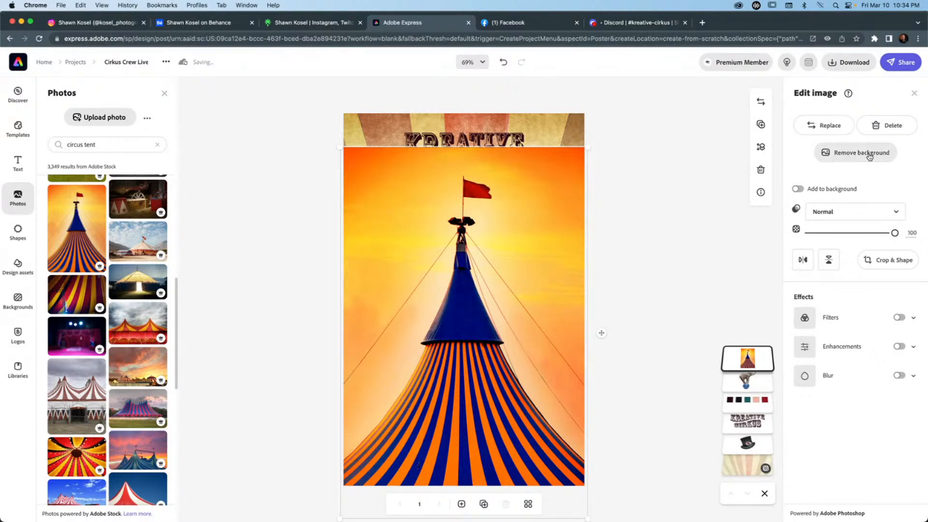
# Try removing the tent photo's background, and clear the cutout.
pyautogui.click(871, 154)
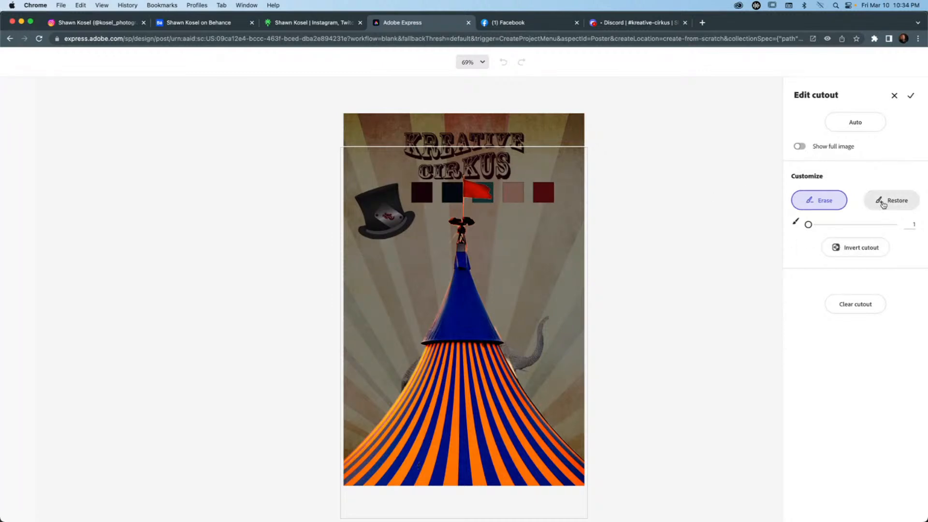
pyautogui.click(854, 307)
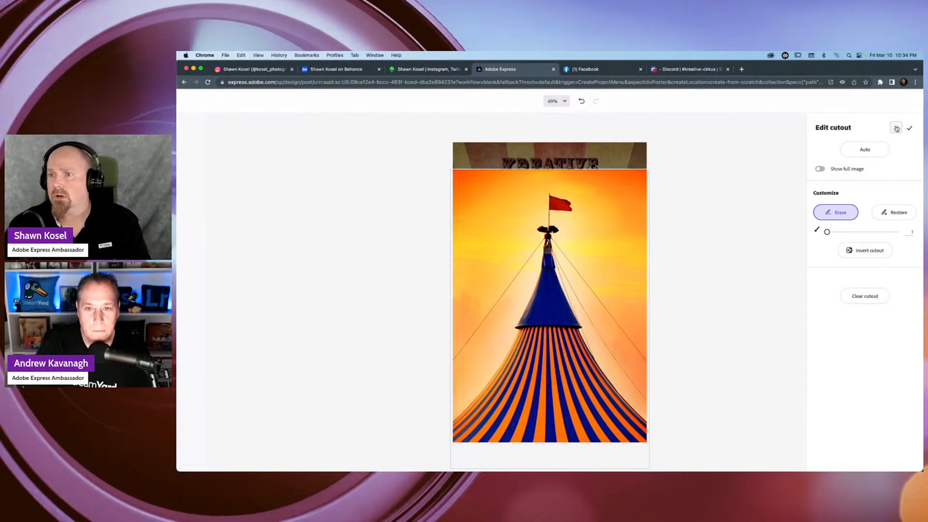
pyautogui.click(896, 128)
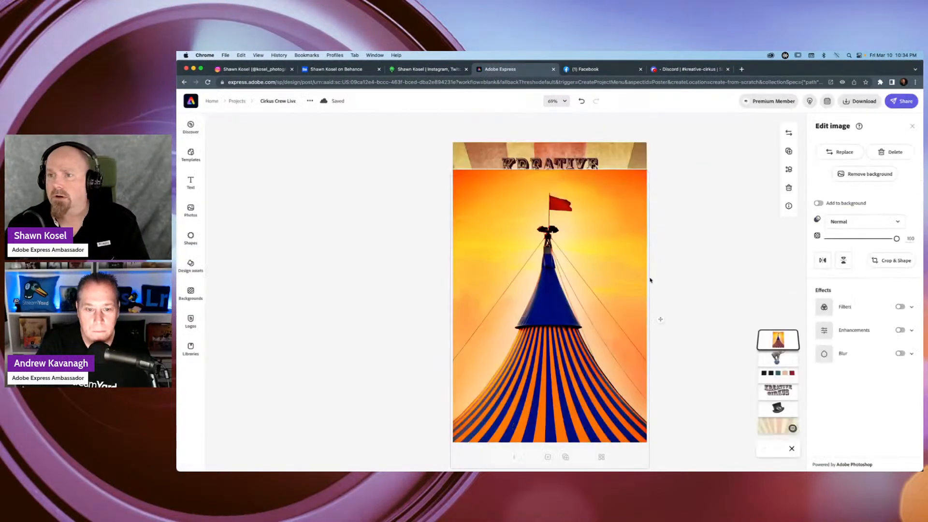
# Raise the tent photo on the poster, covering the wordmark, and set its blend mode to Screen.
pyautogui.moveTo(546, 313); pyautogui.dragTo(546, 300)
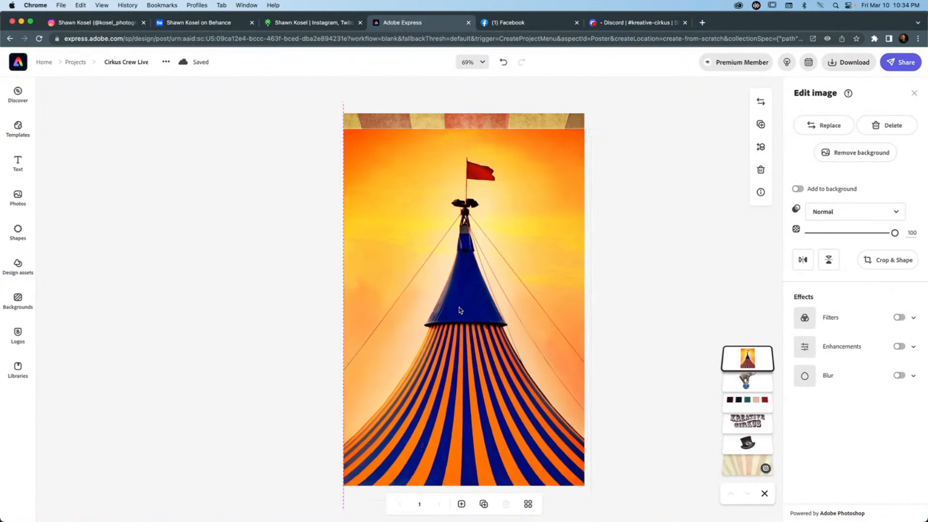
pyautogui.moveTo(461, 309); pyautogui.dragTo(458, 313)
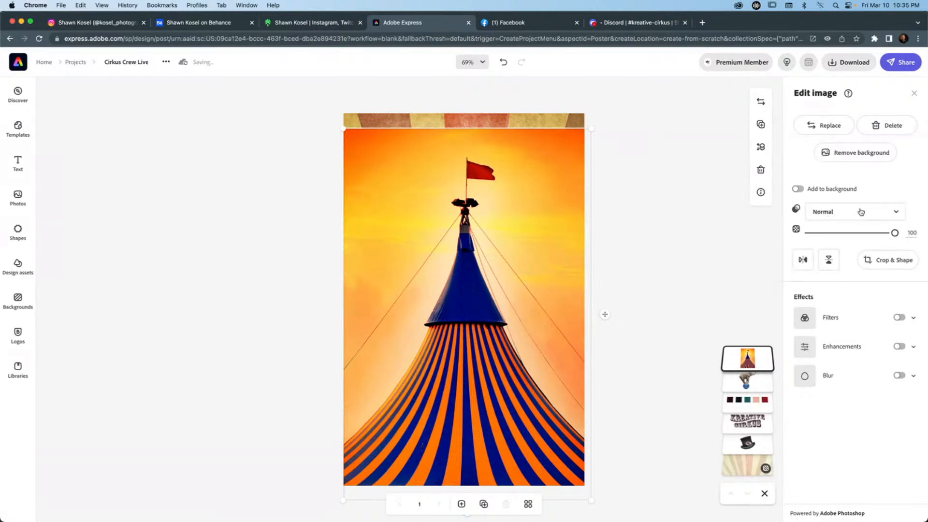
pyautogui.click(890, 213)
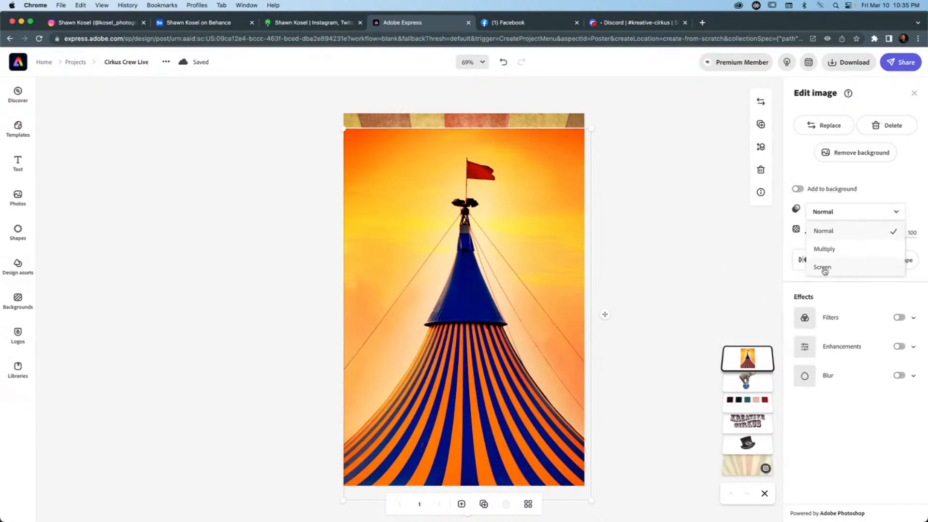
pyautogui.click(823, 268)
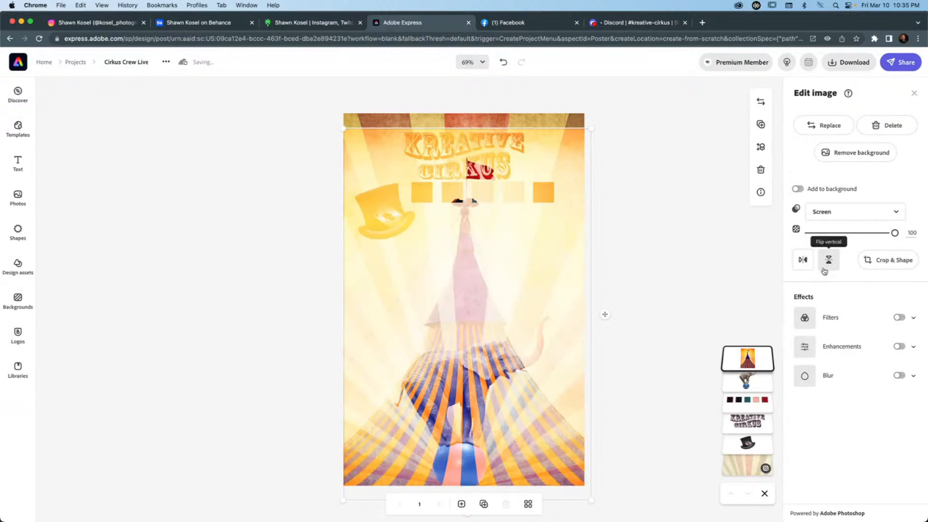
# Place the tent photo's layer directly above the sunburst background and enlarge the photo to reach the poster's top edge.
pyautogui.moveTo(761, 362); pyautogui.dragTo(762, 454)
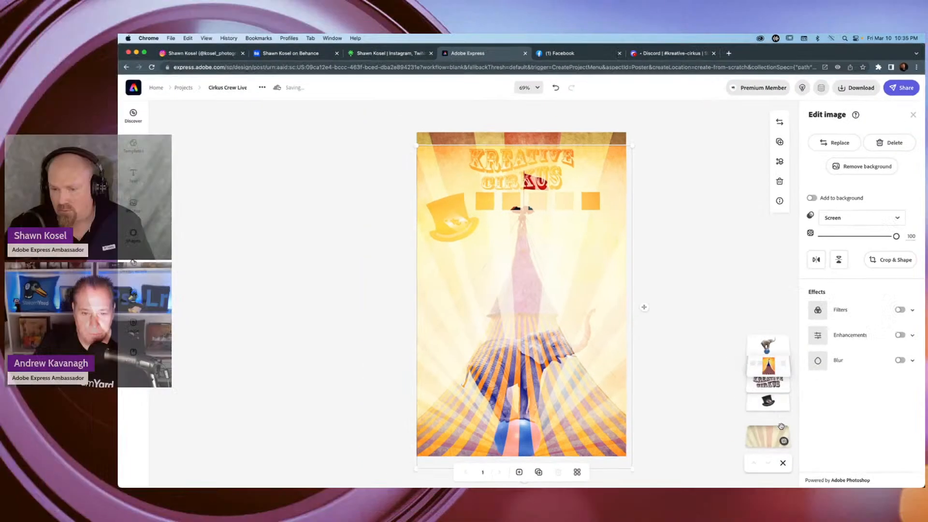
pyautogui.moveTo(790, 416); pyautogui.dragTo(788, 415)
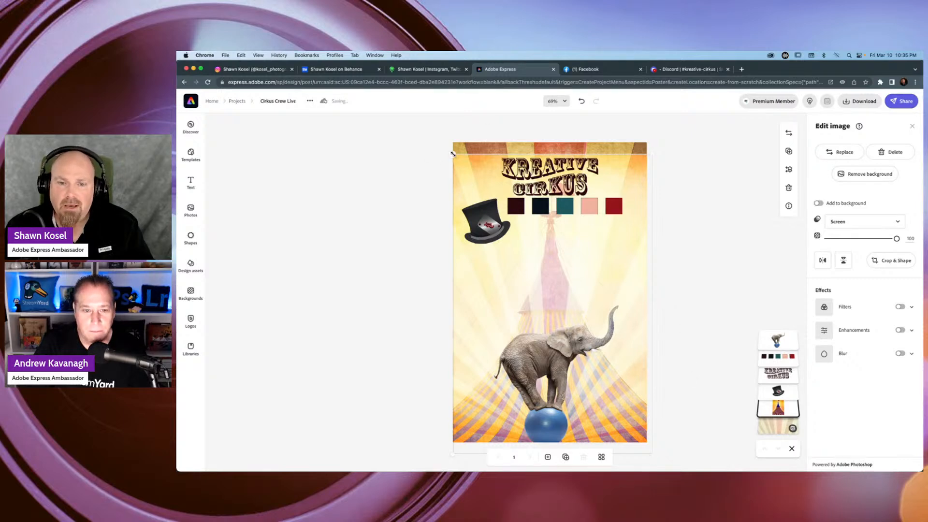
pyautogui.moveTo(453, 155); pyautogui.dragTo(442, 141)
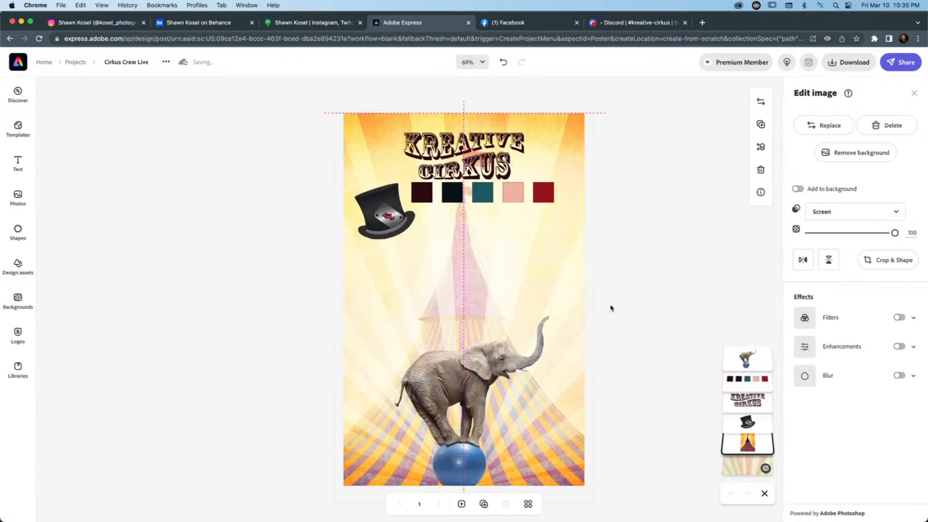
pyautogui.click(663, 228)
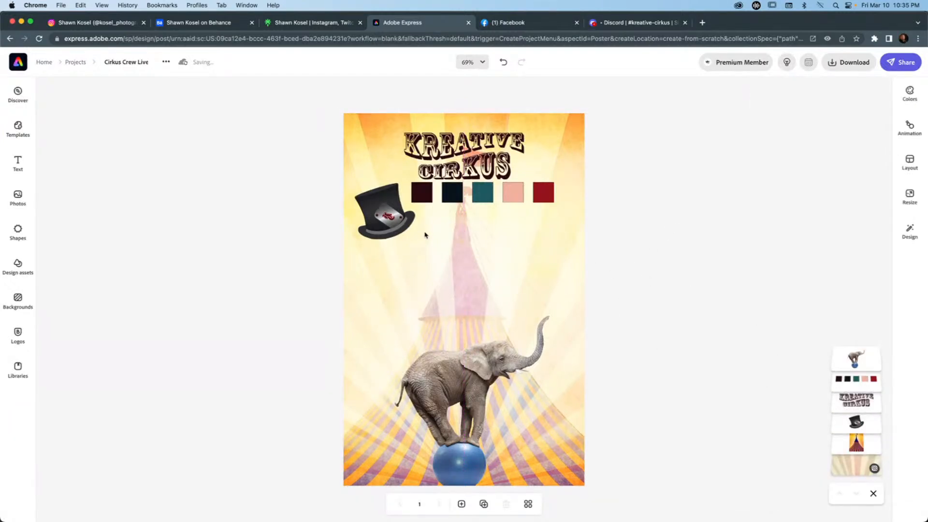
# Reduce the tent photo's opacity to about 37 so it blends softly into the sunburst background.
pyautogui.click(378, 214)
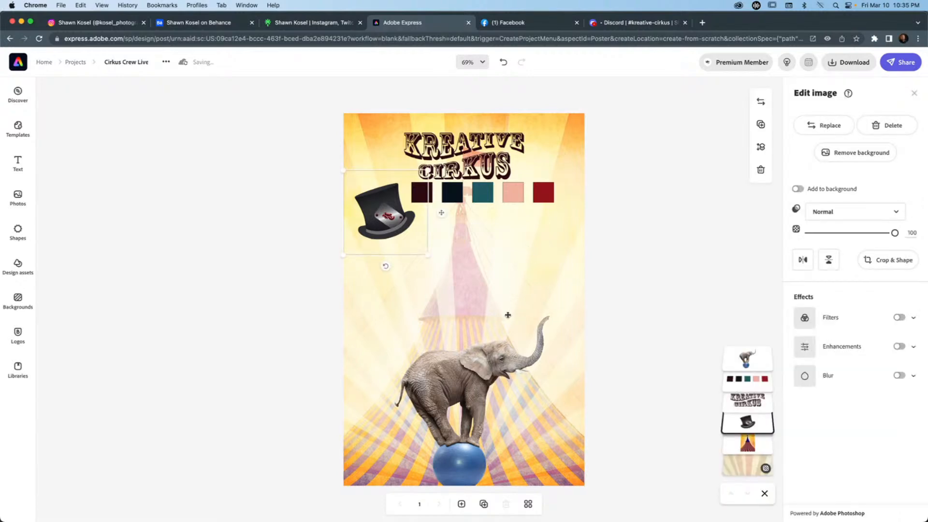
pyautogui.click(479, 377)
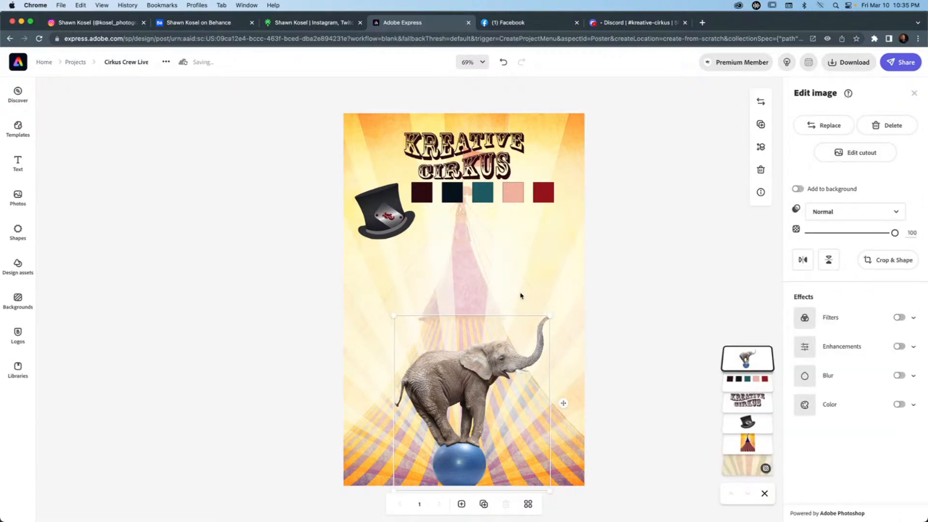
pyautogui.click(749, 441)
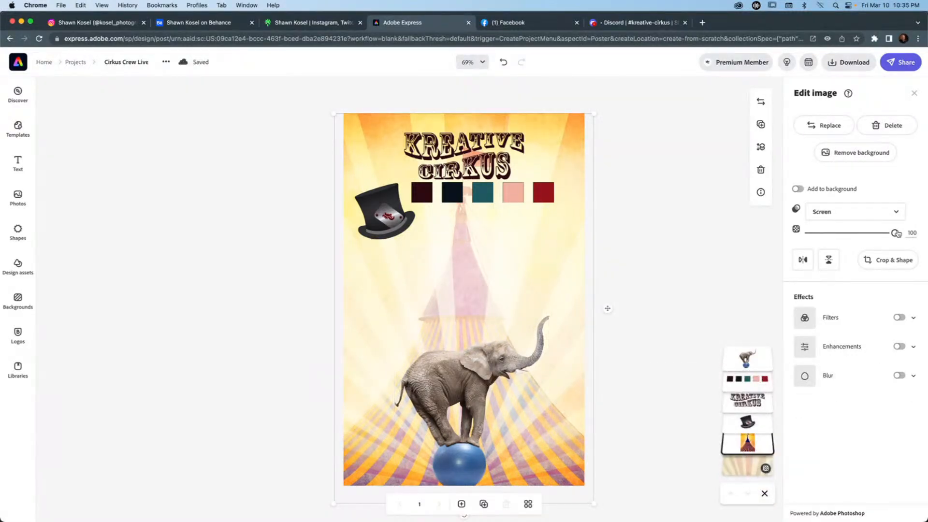
pyautogui.moveTo(895, 233); pyautogui.dragTo(842, 236)
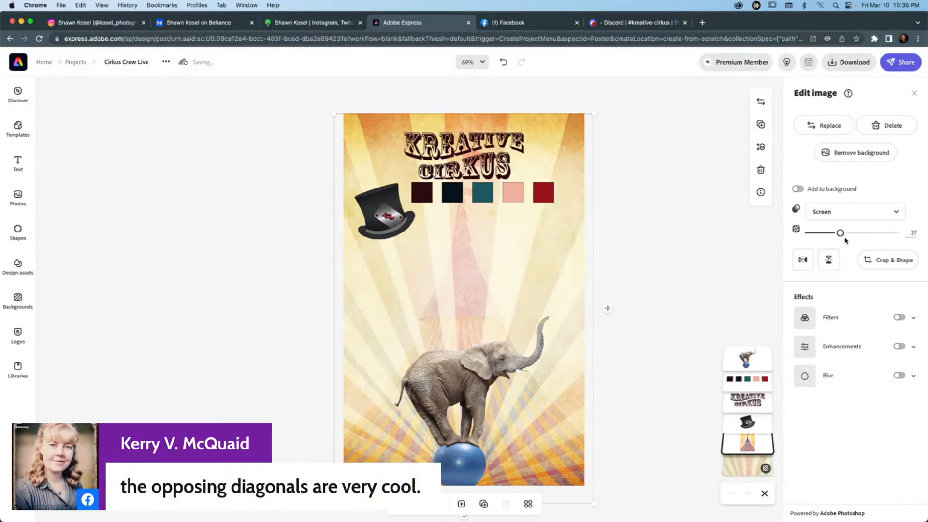
pyautogui.click(659, 262)
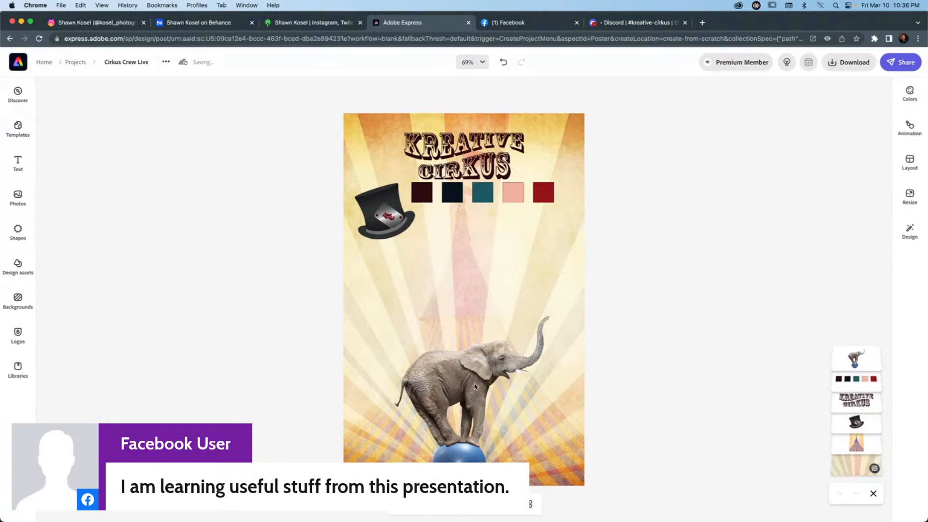
# Apply the Duotone filter to the elephant cutout and look through the other filter presets.
pyautogui.click(457, 375)
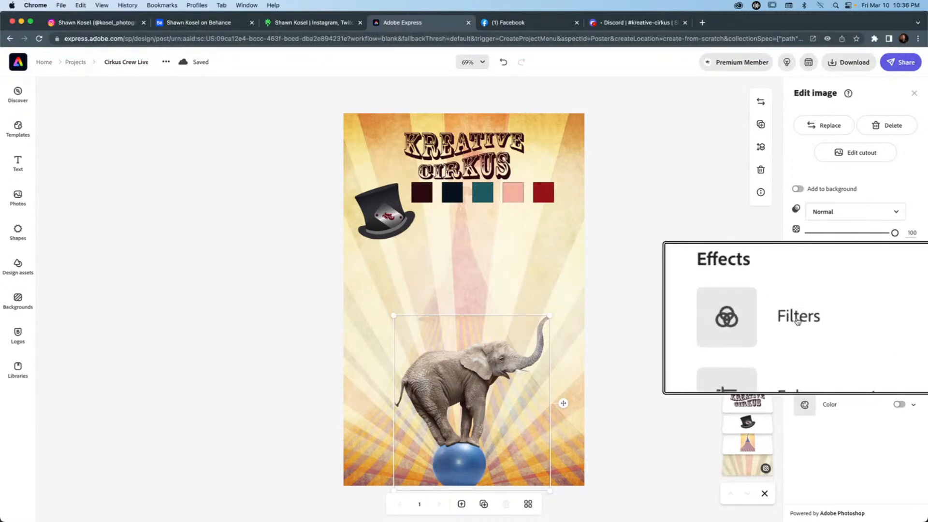
pyautogui.click(831, 319)
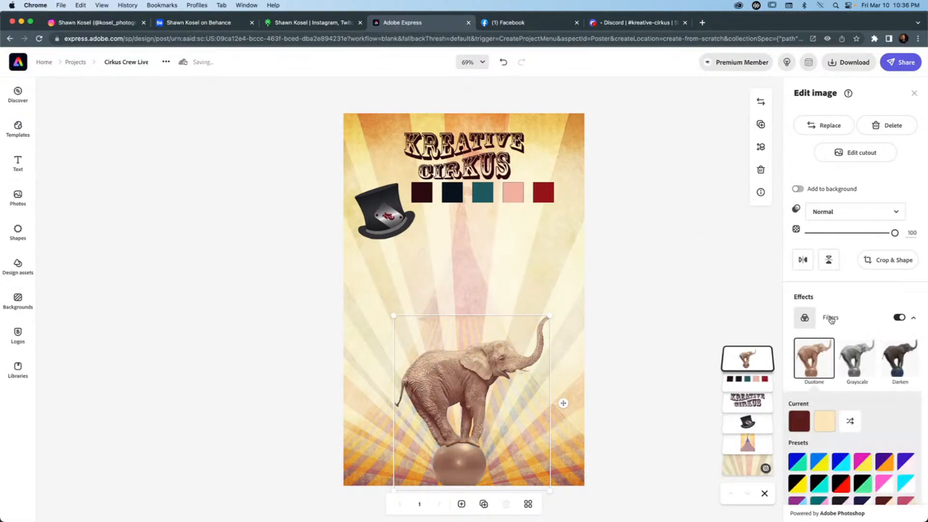
pyautogui.scroll(-5, 841, 364)
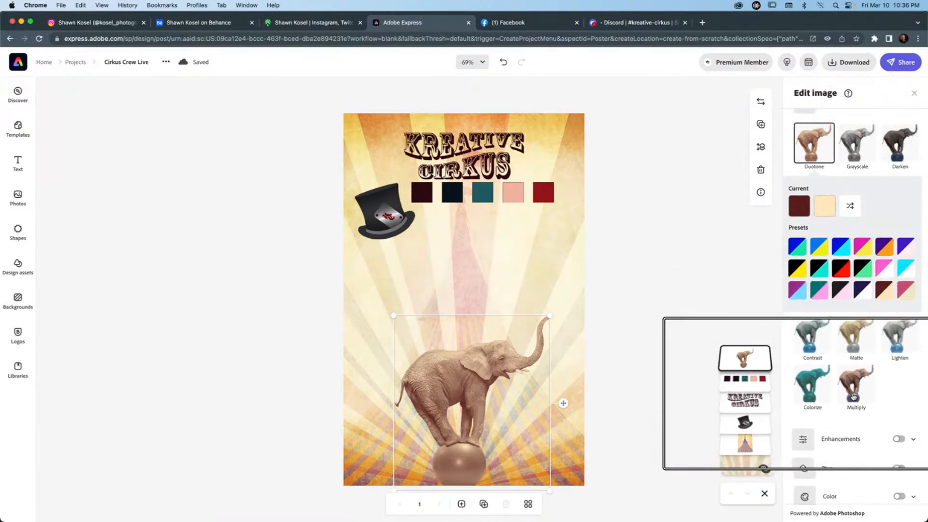
pyautogui.scroll(1, 855, 330)
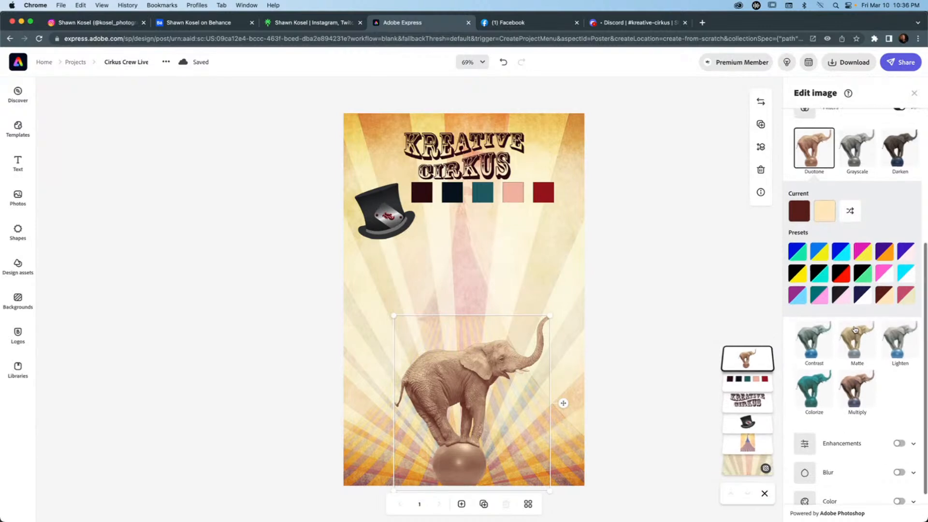
pyautogui.scroll(2, 825, 168)
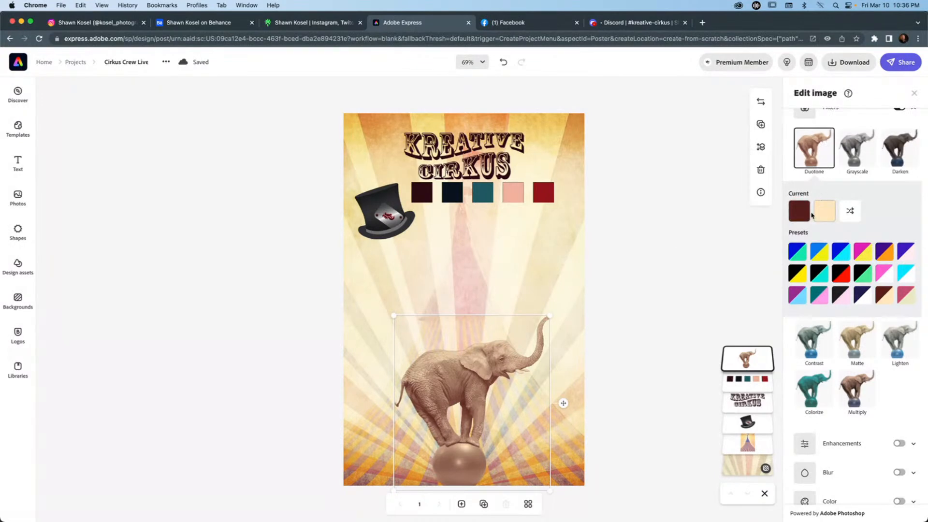
# Examine the brand and palette colors offered for the elephant duotone's shadows.
pyautogui.click(795, 212)
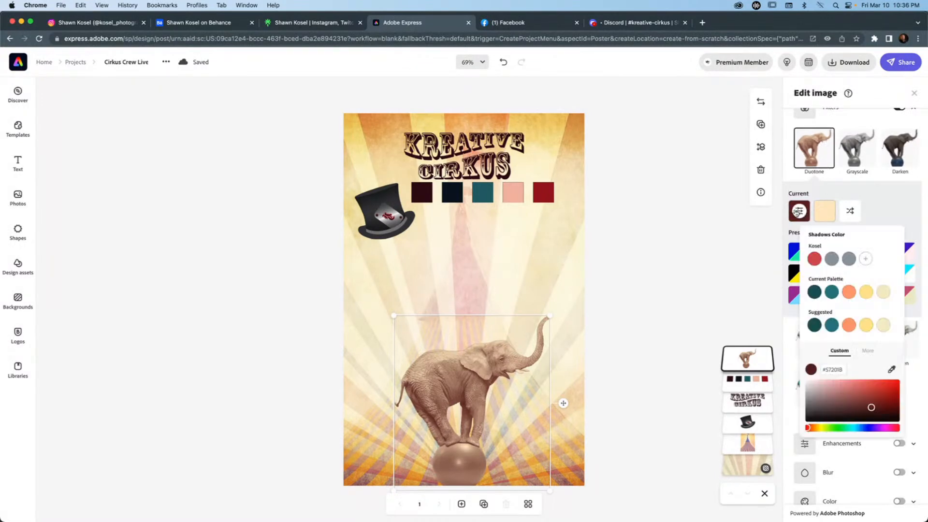
pyautogui.click(754, 224)
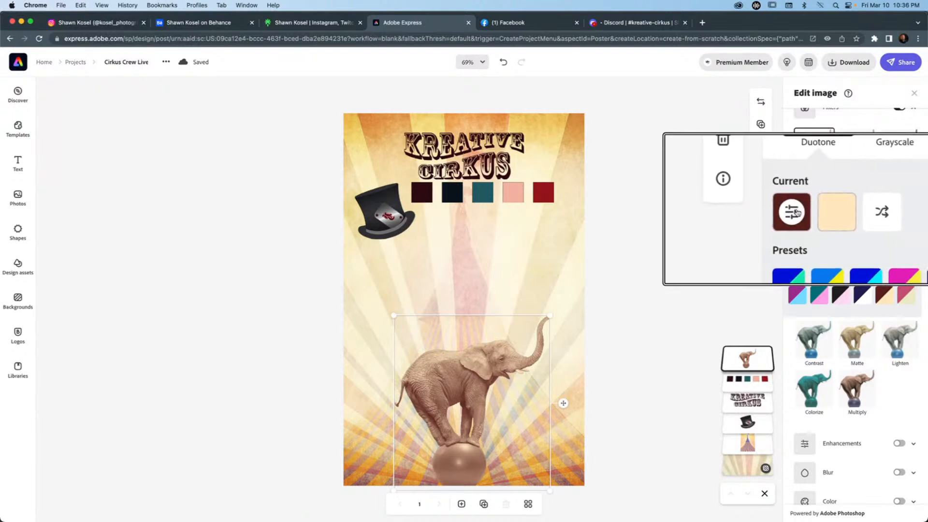
pyautogui.click(800, 211)
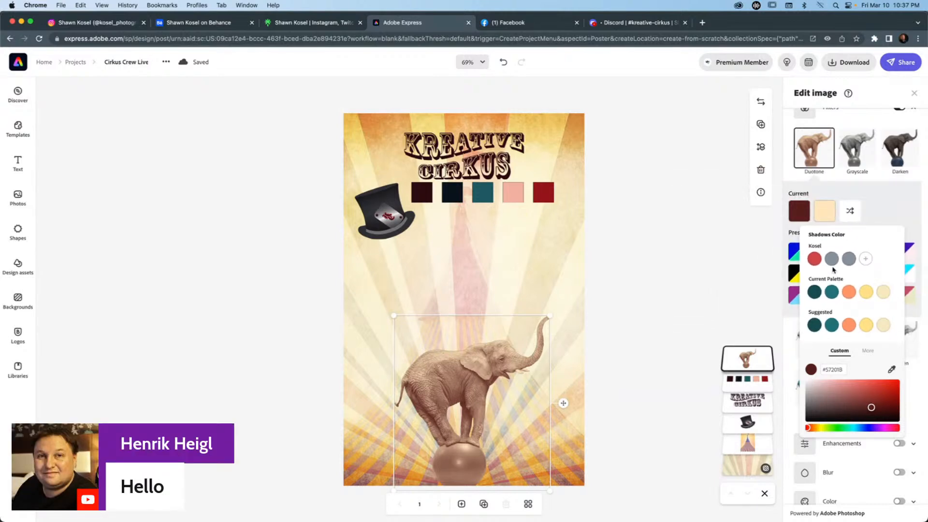
pyautogui.click(690, 269)
pyautogui.click(756, 282)
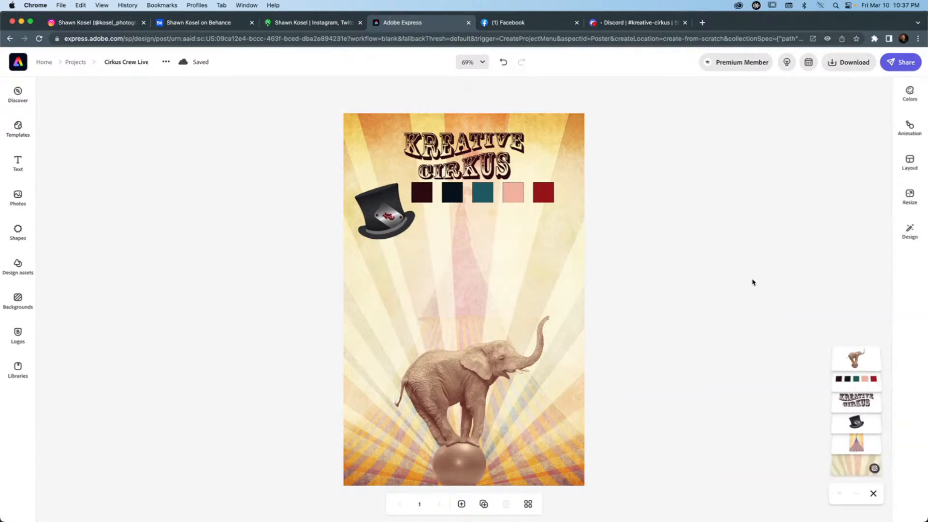
# Switch the project's active brand to Kreative Cirkus and review its color palettes.
pyautogui.click(909, 92)
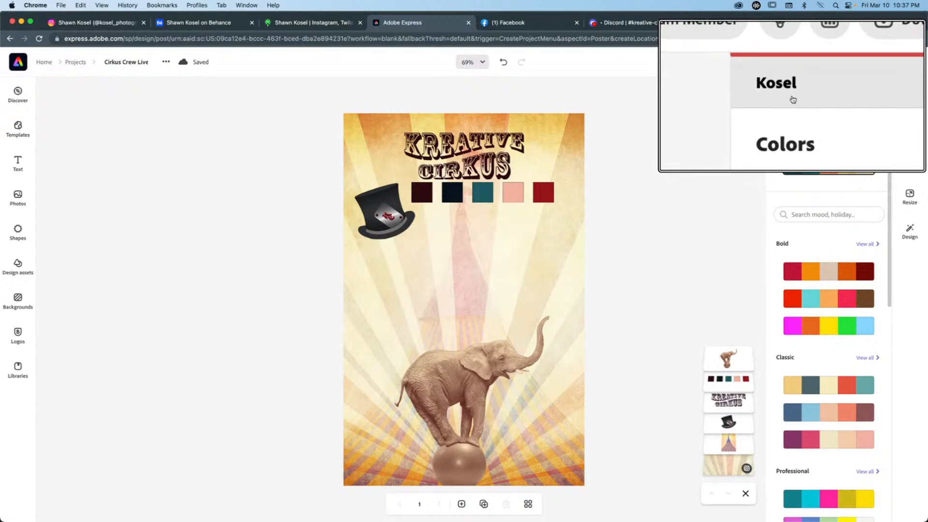
pyautogui.click(880, 92)
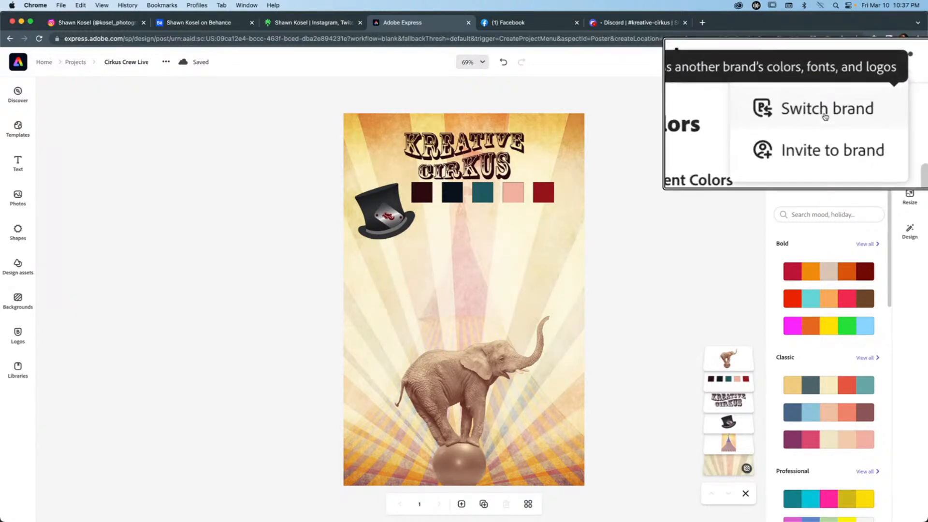
pyautogui.click(852, 115)
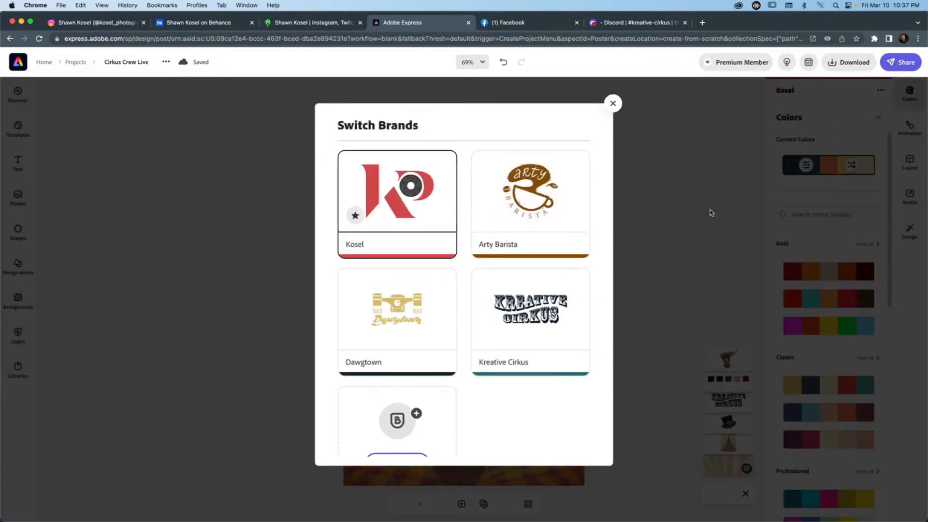
pyautogui.scroll(-2, 465, 297)
pyautogui.moveTo(531, 326)
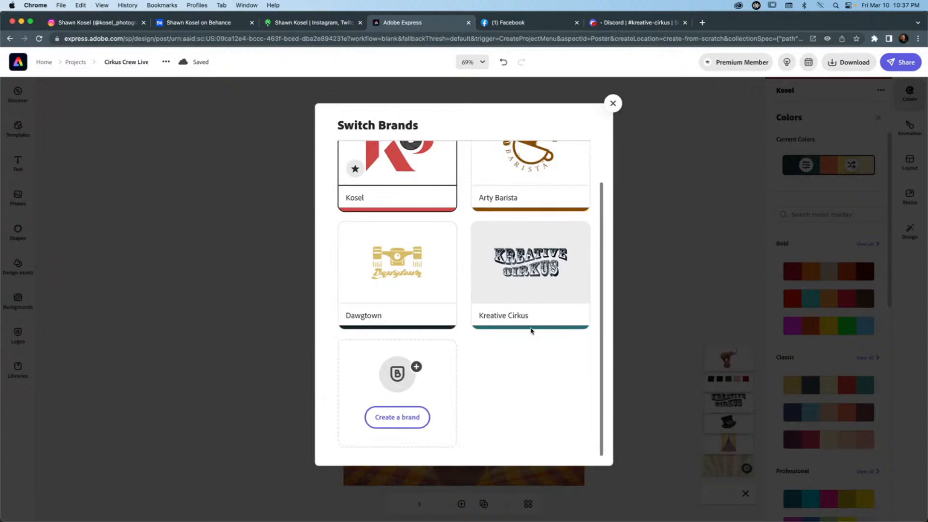
pyautogui.click(531, 261)
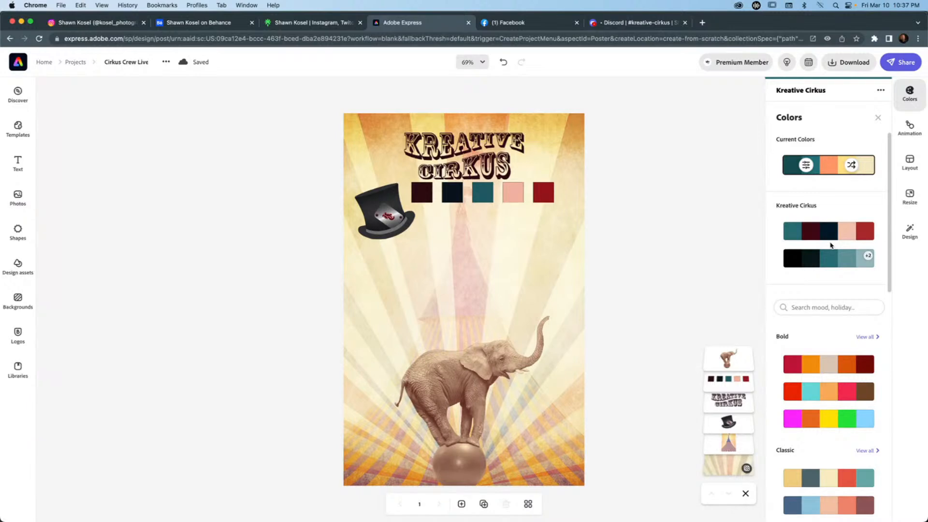
pyautogui.scroll(-3, 830, 245)
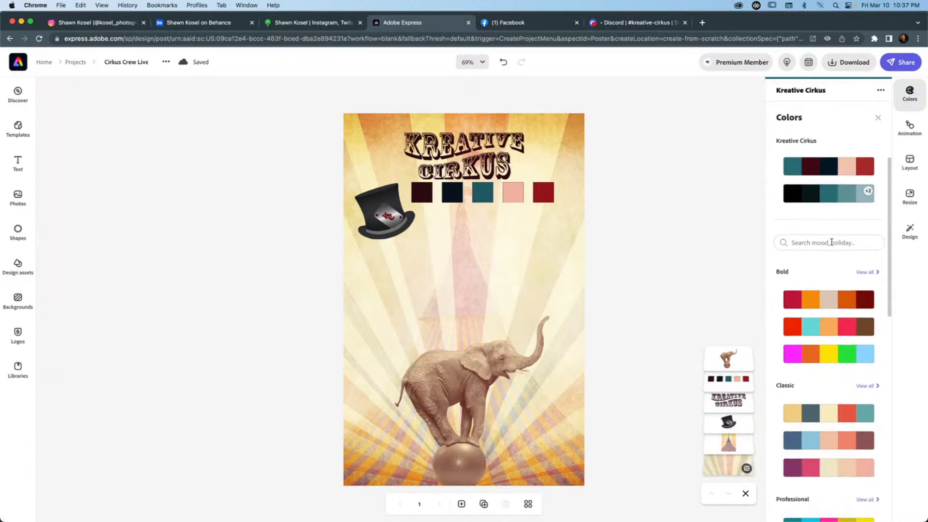
pyautogui.scroll(3, 818, 269)
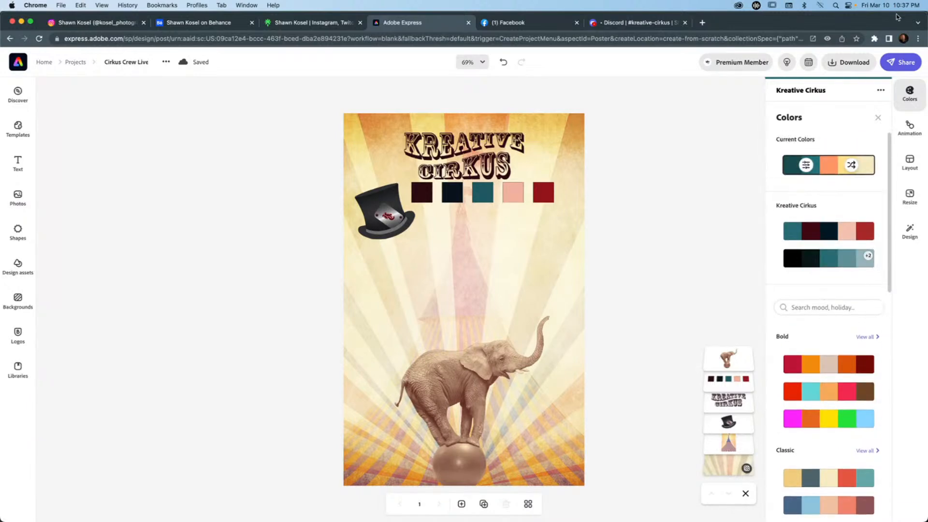
pyautogui.click(717, 186)
pyautogui.click(912, 109)
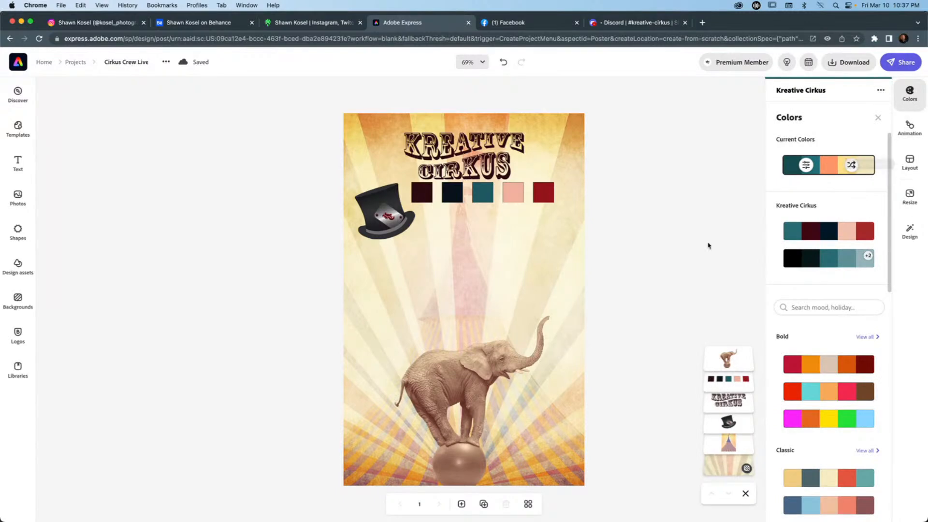
pyautogui.click(910, 163)
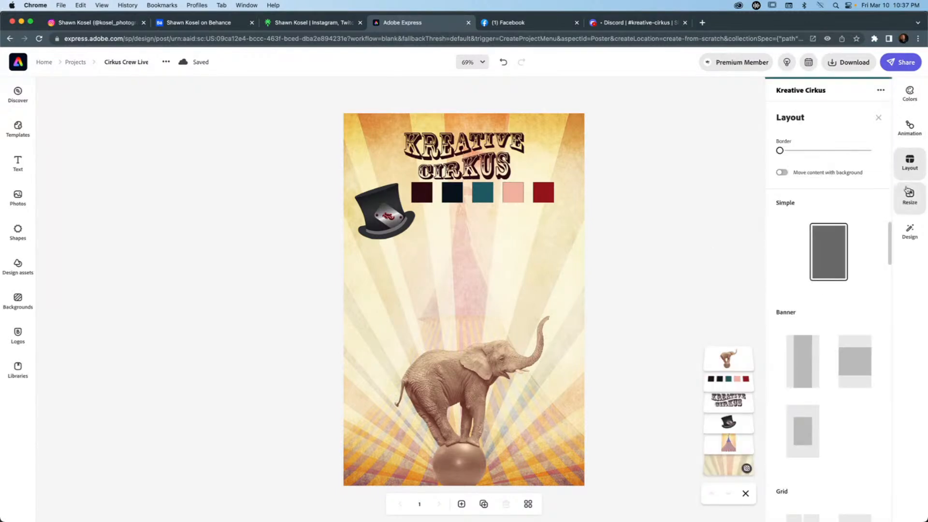
pyautogui.click(629, 234)
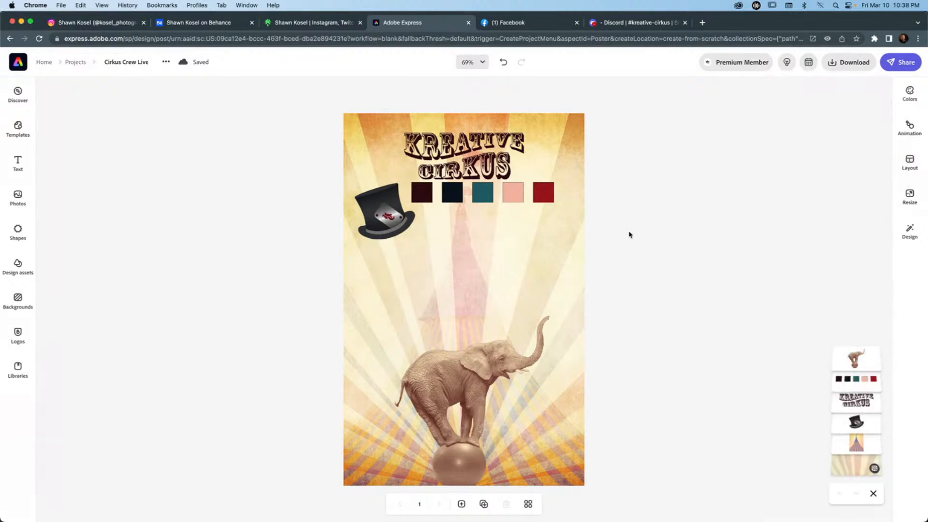
# Set the elephant's duotone to the Kreative Cirkus brand colors, dark maroon #400913 for shadows and pink #F2C1AE for highlights.
pyautogui.click(456, 386)
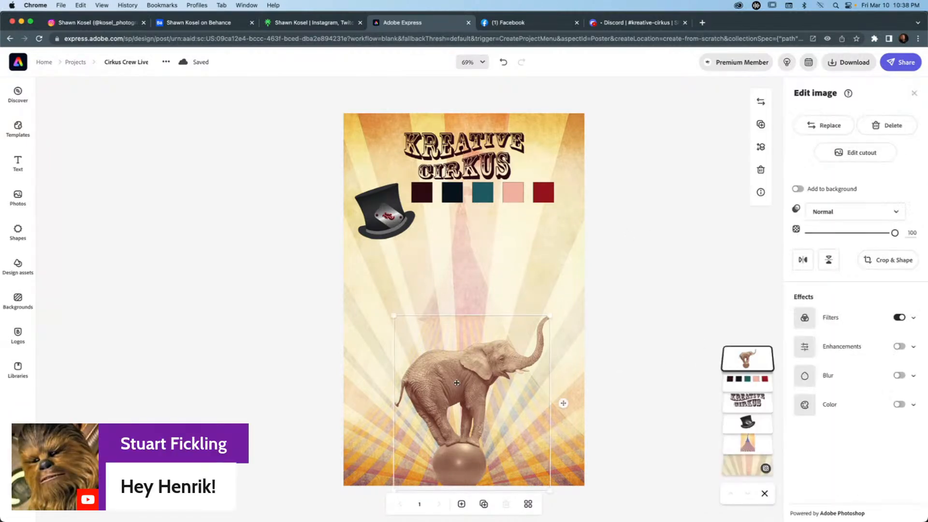
pyautogui.click(813, 320)
pyautogui.scroll(-2, 832, 324)
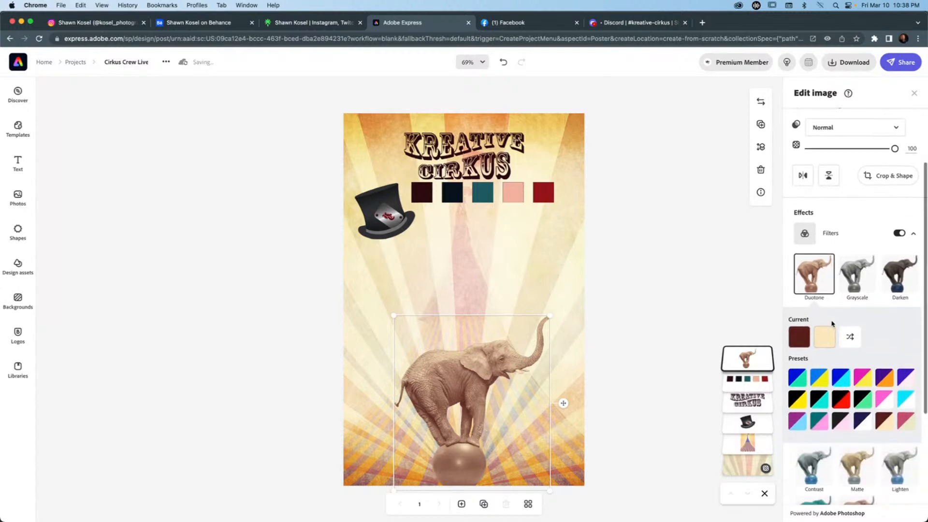
pyautogui.click(799, 337)
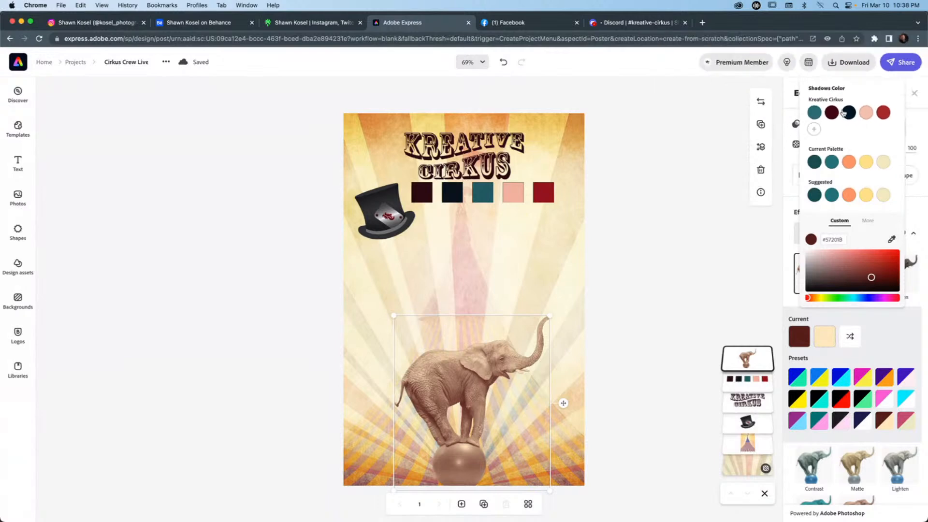
pyautogui.click(832, 113)
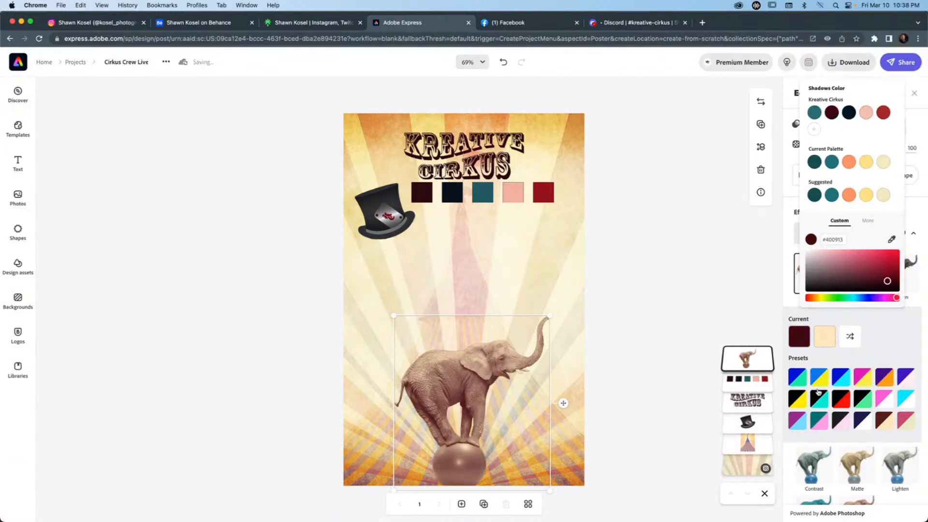
pyautogui.click(824, 336)
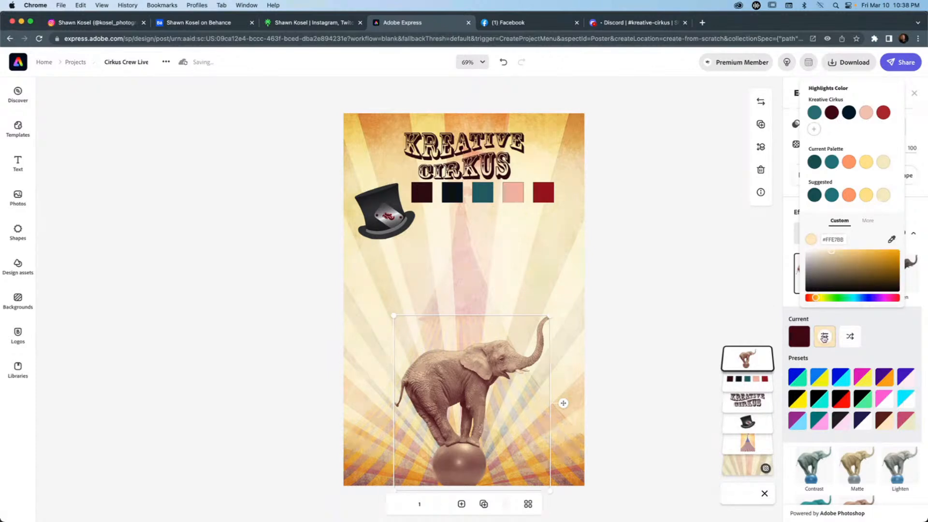
pyautogui.click(867, 114)
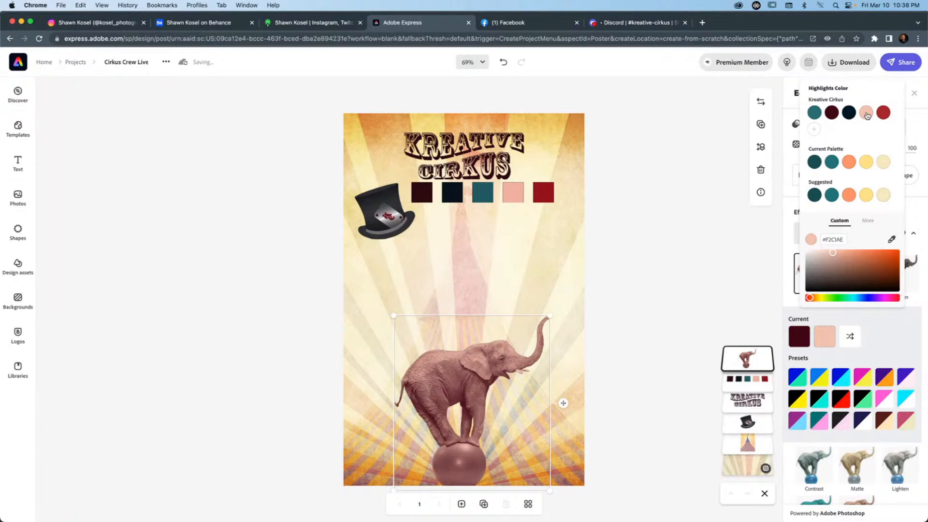
# Change the elephant duotone's shadows color to the Kreative Cirkus brand red, and deselect the elephant.
pyautogui.click(798, 335)
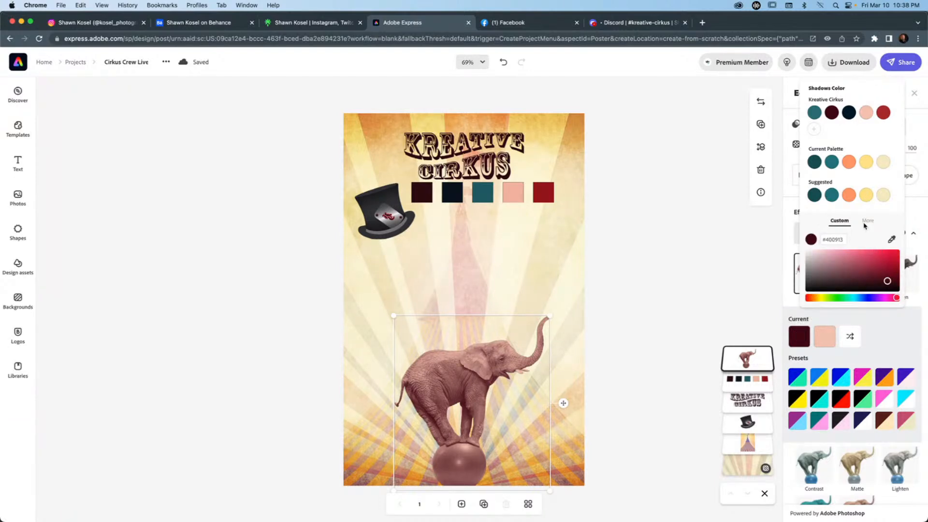
pyautogui.click(883, 113)
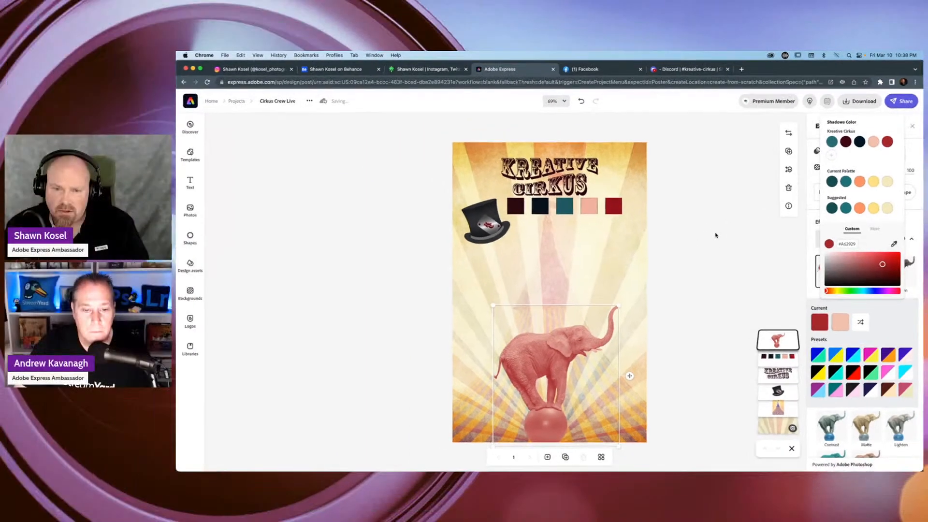
pyautogui.click(669, 227)
pyautogui.click(689, 251)
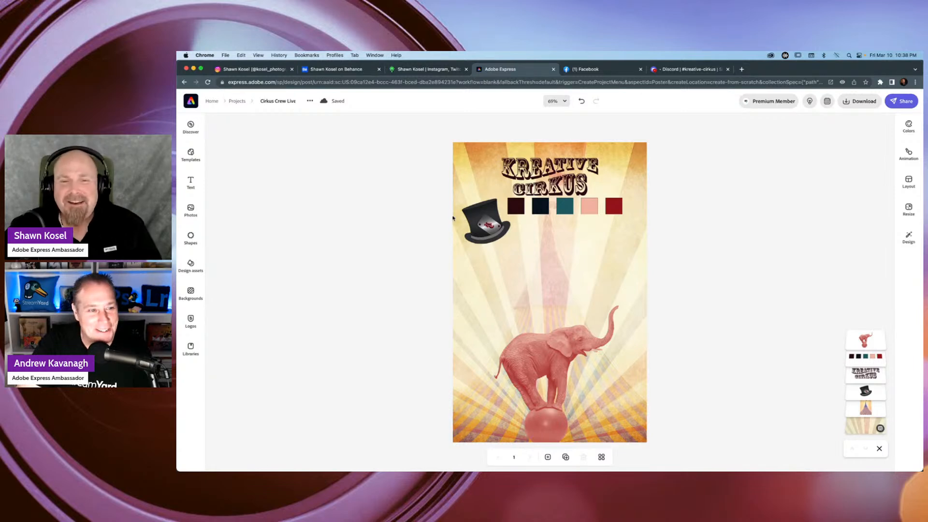
# Enlarge the top hat slightly and move it down and inward, clear of the color swatches.
pyautogui.click(484, 219)
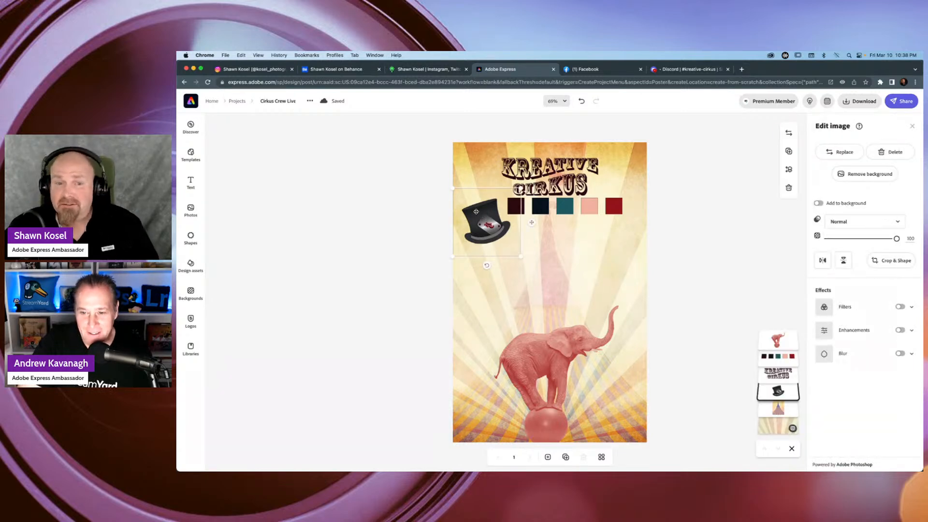
pyautogui.moveTo(476, 211); pyautogui.dragTo(485, 231)
pyautogui.moveTo(529, 207)
pyautogui.mouseDown()
pyautogui.moveTo(558, 178)
pyautogui.moveTo(536, 200)
pyautogui.mouseUp()
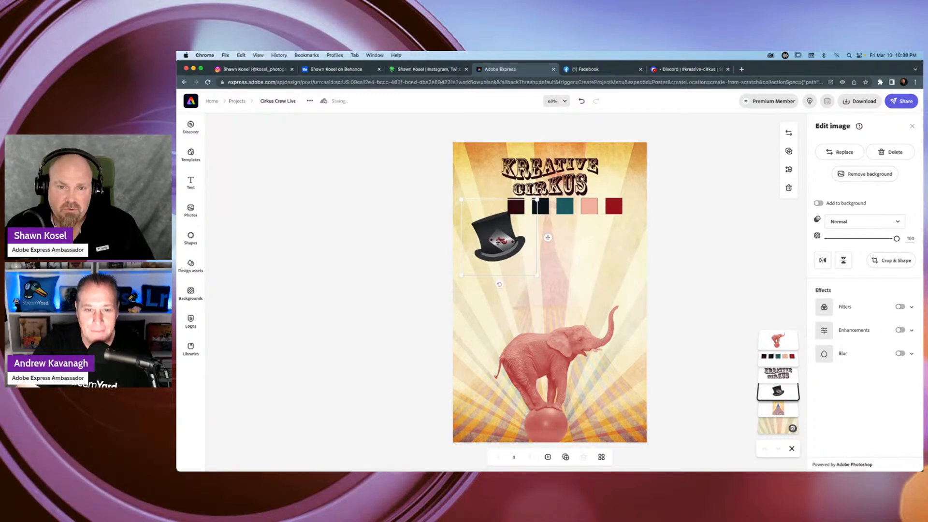
pyautogui.moveTo(498, 243); pyautogui.dragTo(499, 260)
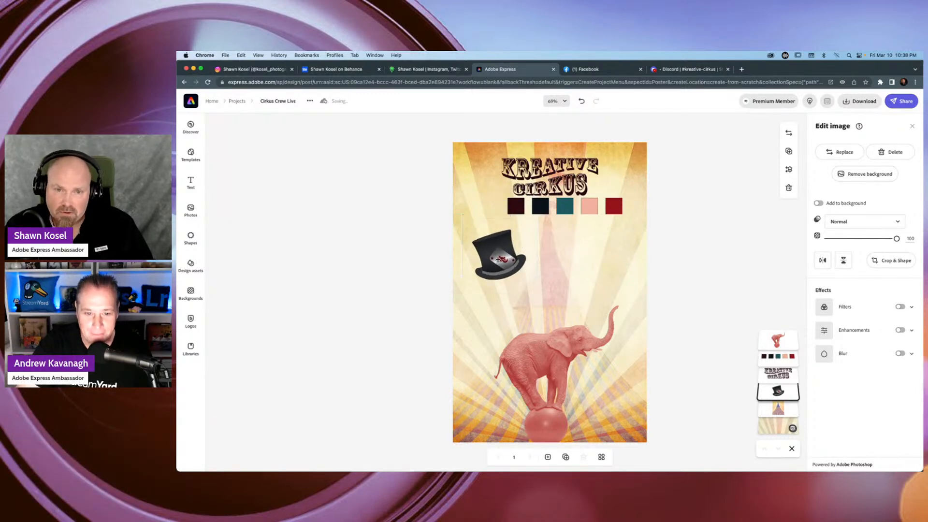
pyautogui.click(443, 284)
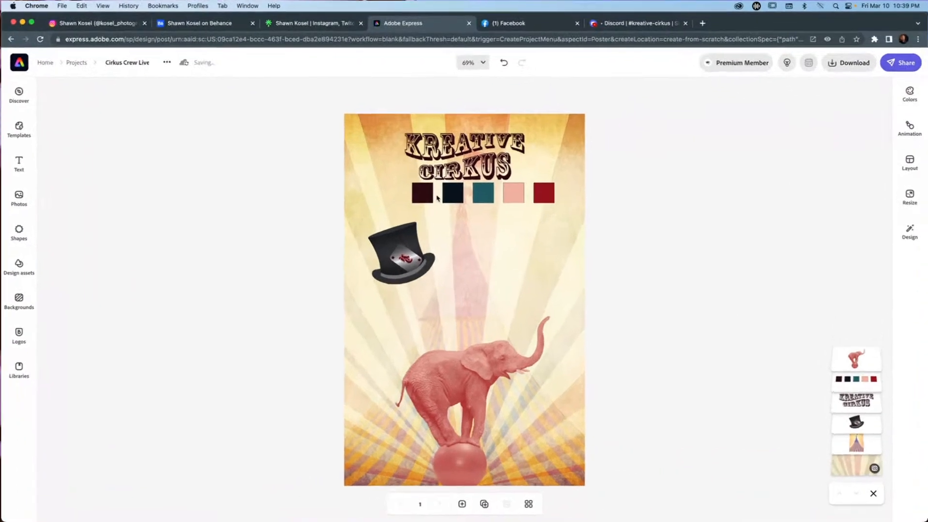
# Delete the color swatch strip beneath the Kreative Cirkus wordmark and select the wordmark.
pyautogui.click(532, 209)
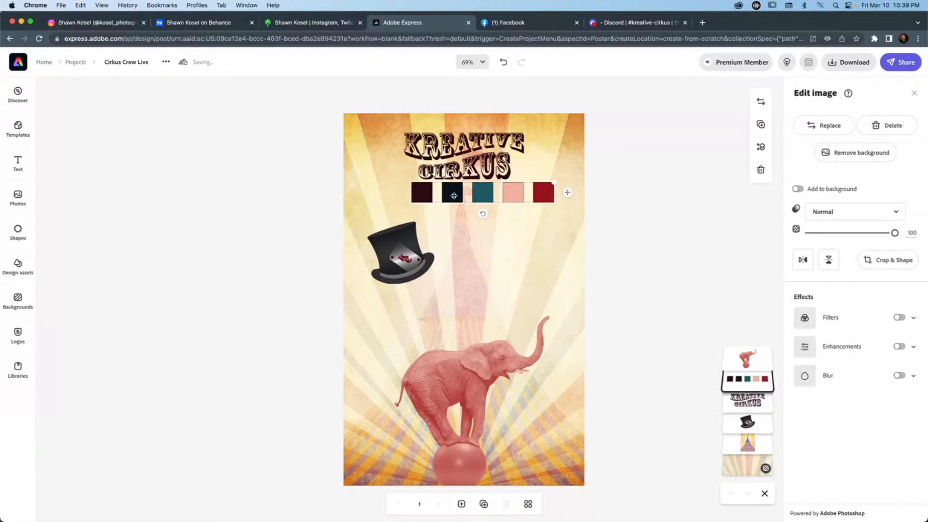
pyautogui.press('Delete')
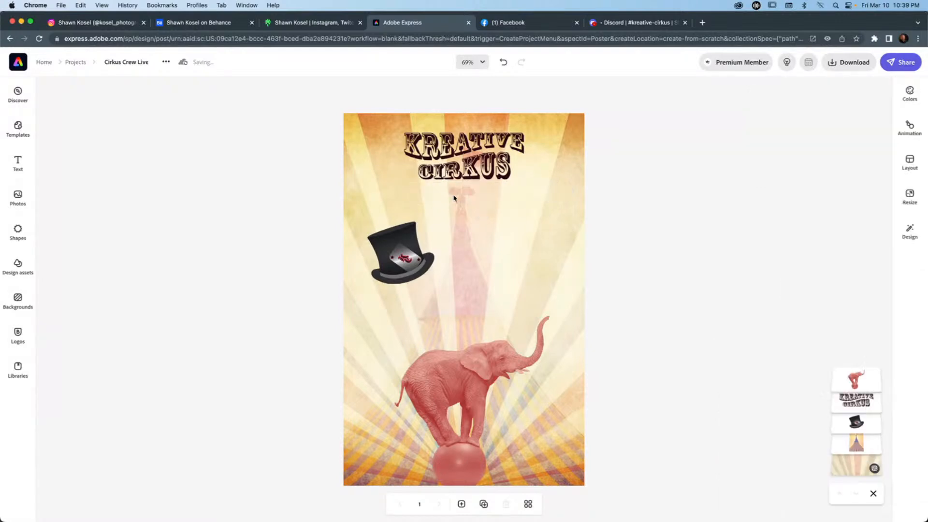
pyautogui.click(460, 162)
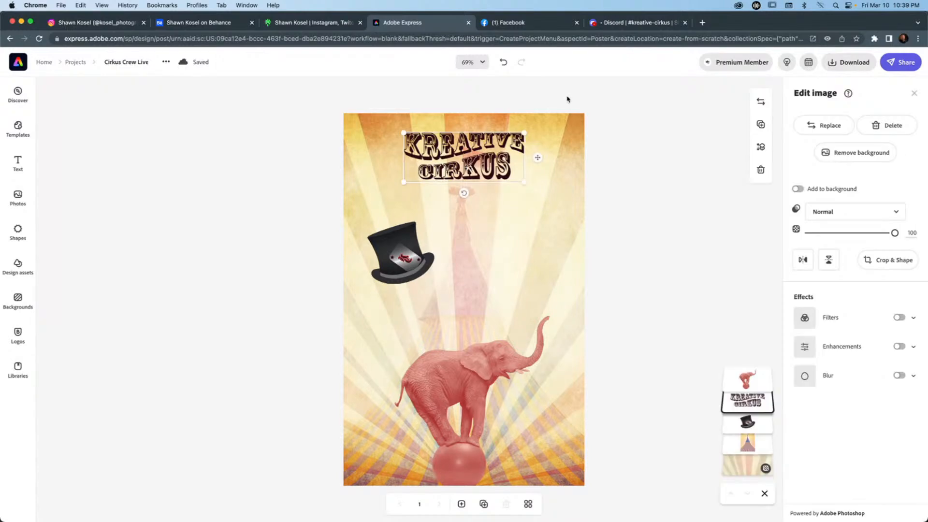
# Enlarge the Kreative Cirkus wordmark to nearly the poster's full width, centre it close to the top edge, and deselect it.
pyautogui.moveTo(524, 183); pyautogui.dragTo(573, 202)
pyautogui.moveTo(404, 201); pyautogui.dragTo(356, 213)
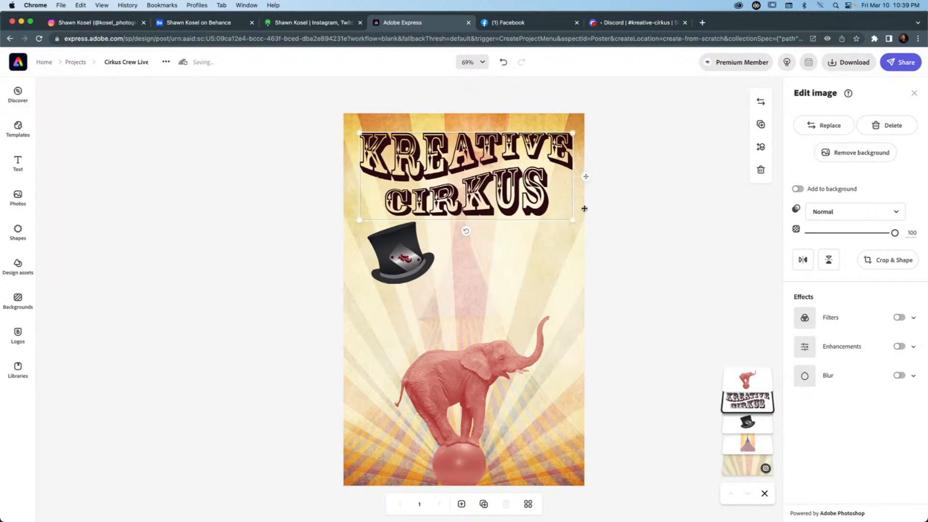
pyautogui.moveTo(586, 177); pyautogui.dragTo(586, 169)
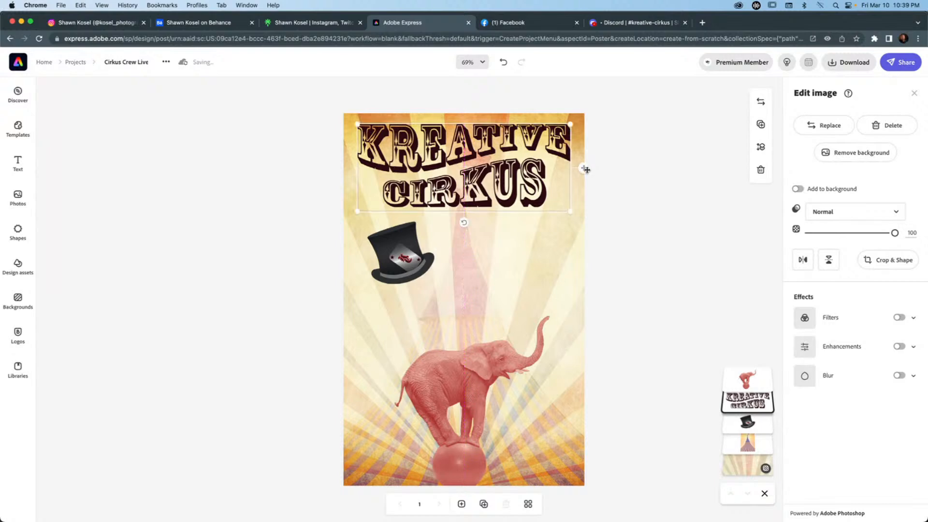
pyautogui.click(216, 274)
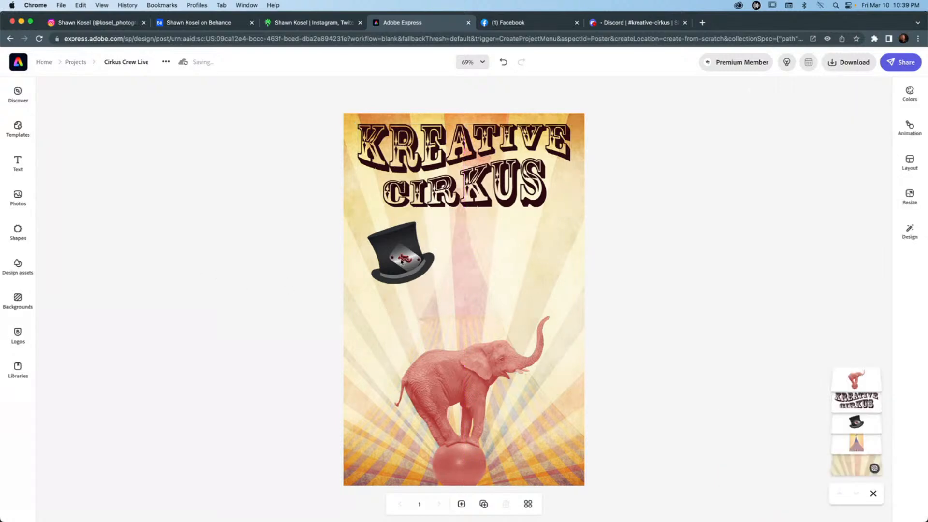
# Move the top hat slightly up and outward so it sits near the poster's left edge beneath the wordmark, and deselect it.
pyautogui.click(401, 260)
pyautogui.moveTo(401, 258); pyautogui.dragTo(386, 248)
pyautogui.click(287, 321)
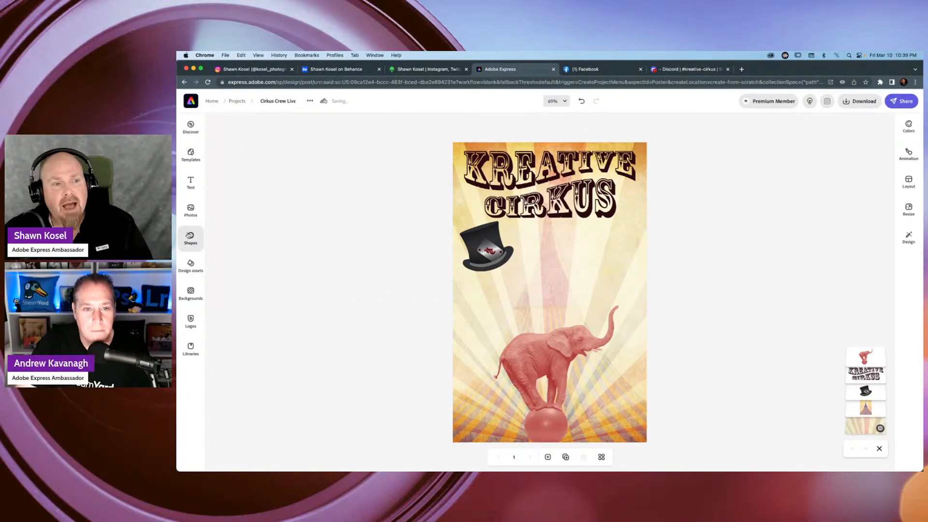
# Open the shapes library, and switch to the design assets library to look for more poster graphics.
pyautogui.click(191, 239)
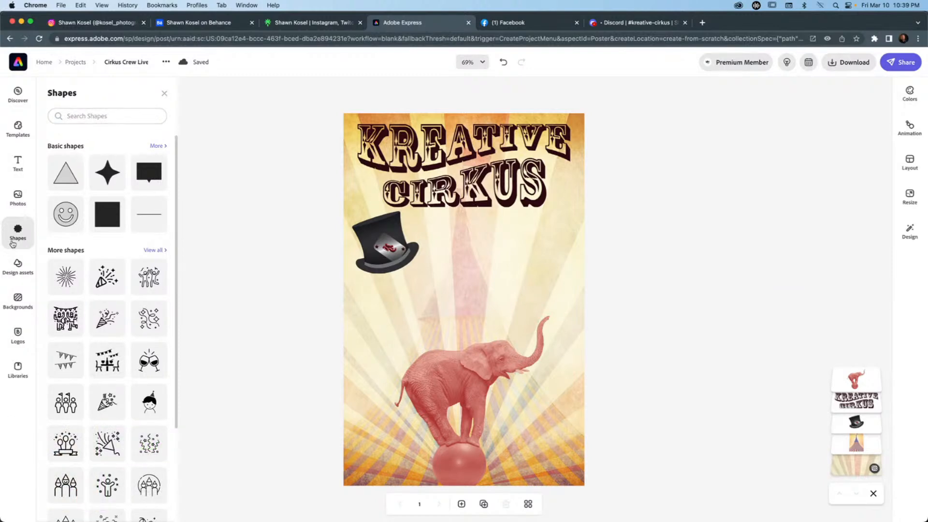
pyautogui.click(20, 267)
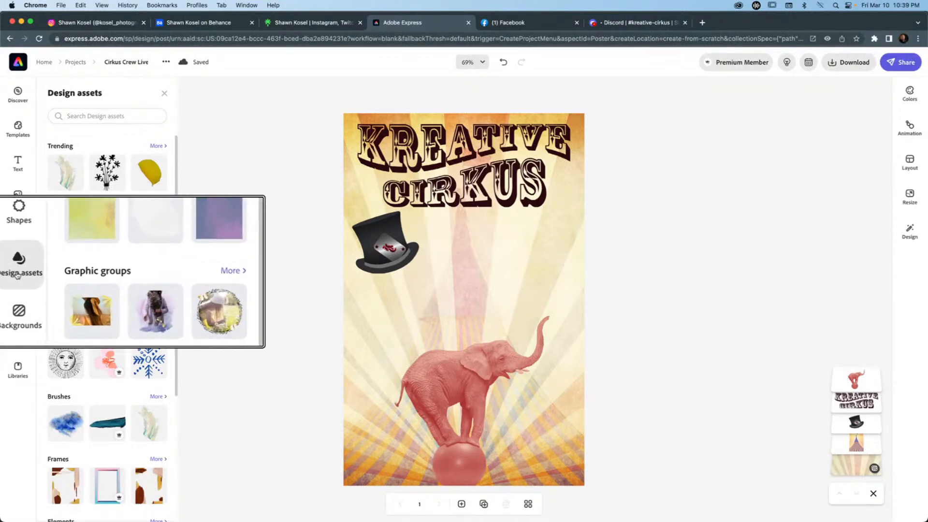
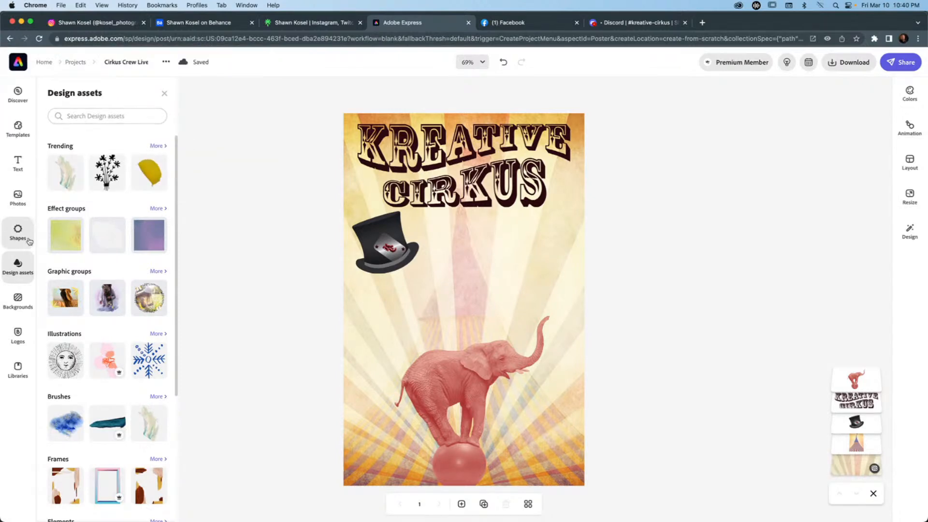
pyautogui.click(163, 211)
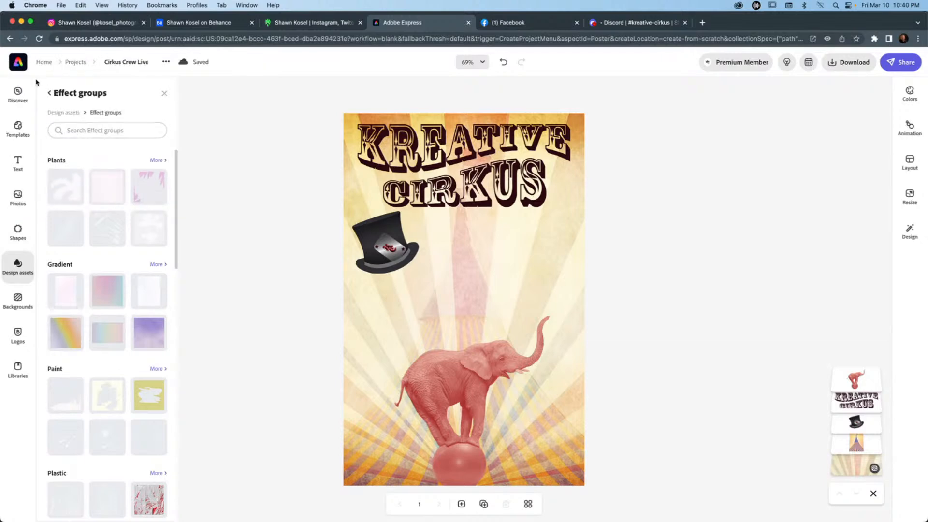
pyautogui.click(49, 93)
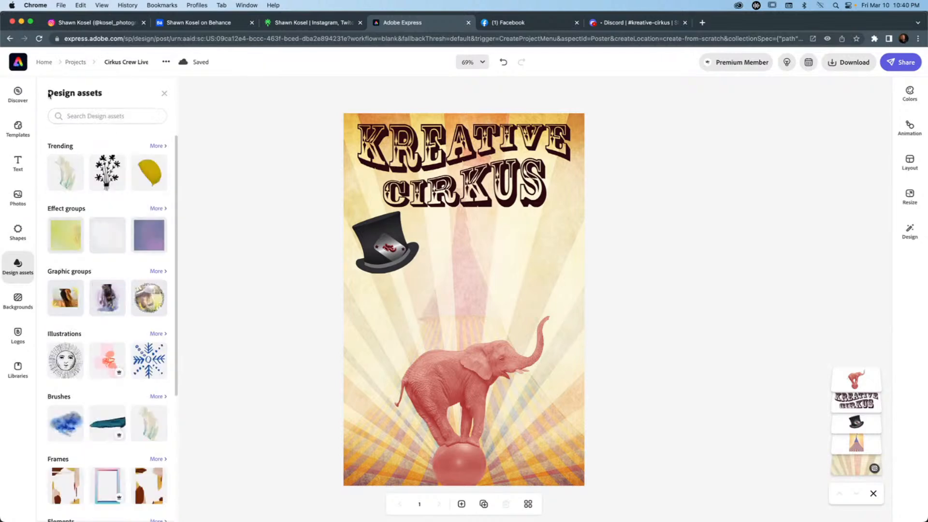
pyautogui.click(95, 117)
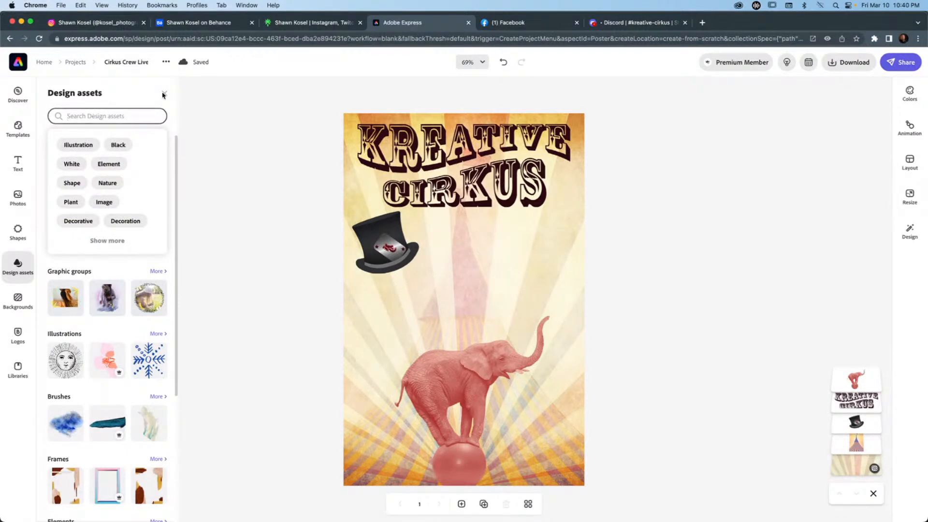
# Search the shapes library for "stars" and look through the star graphics for one that suits the poster.
pyautogui.click(18, 231)
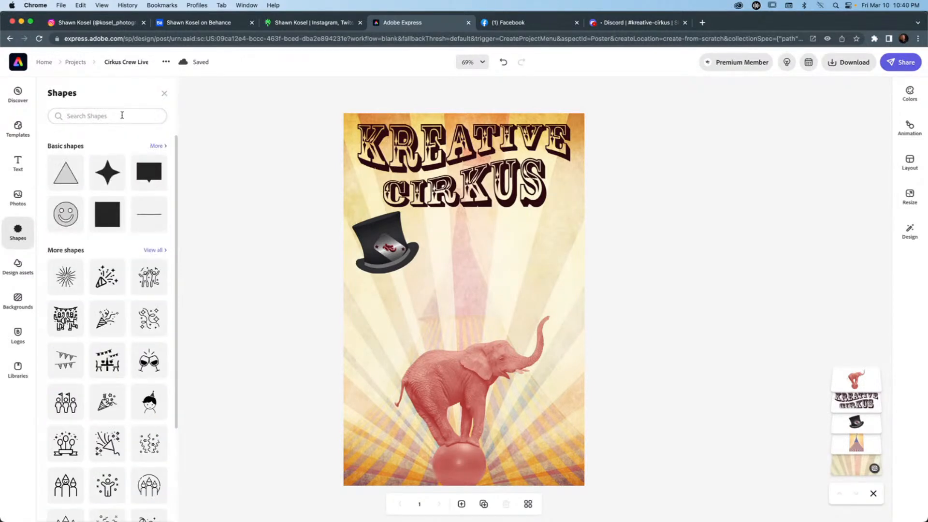
pyautogui.click(122, 115)
pyautogui.write('stars')
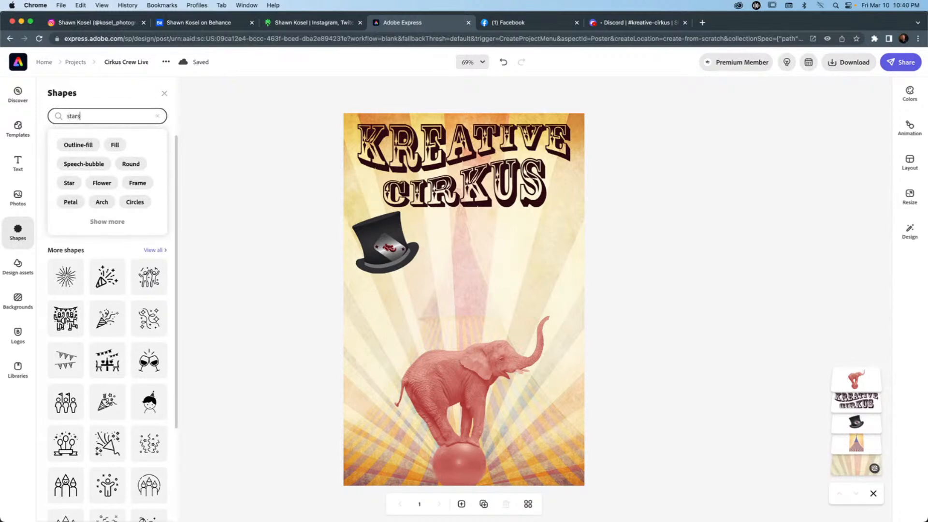
pyautogui.press('Return')
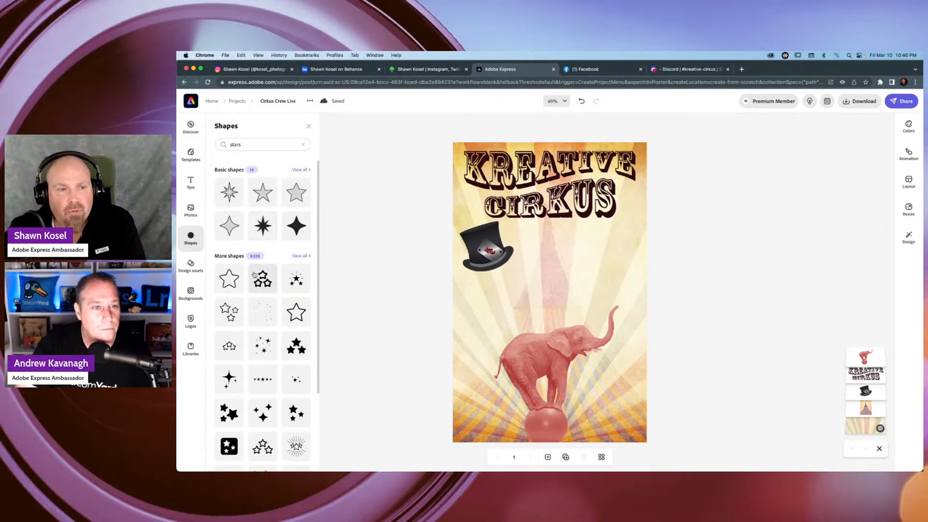
pyautogui.scroll(-3, 256, 275)
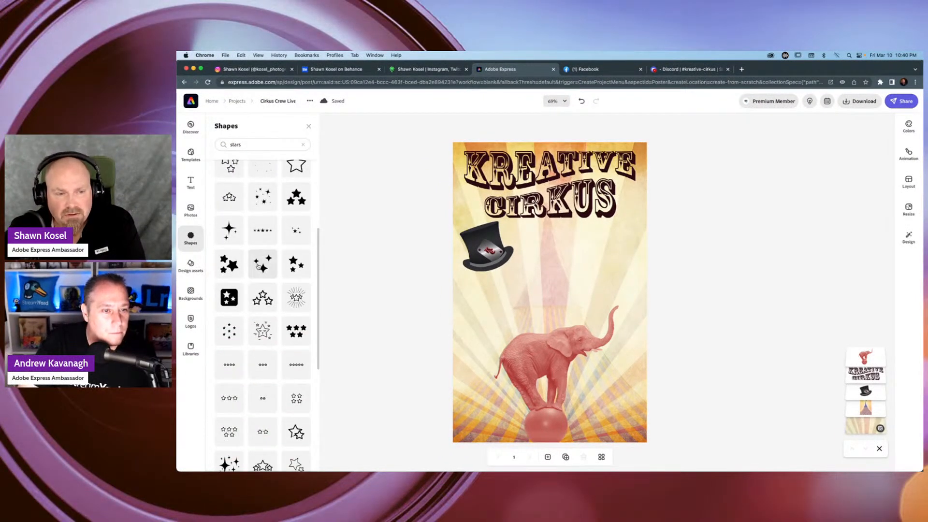
pyautogui.scroll(-4, 259, 266)
pyautogui.scroll(-2, 258, 268)
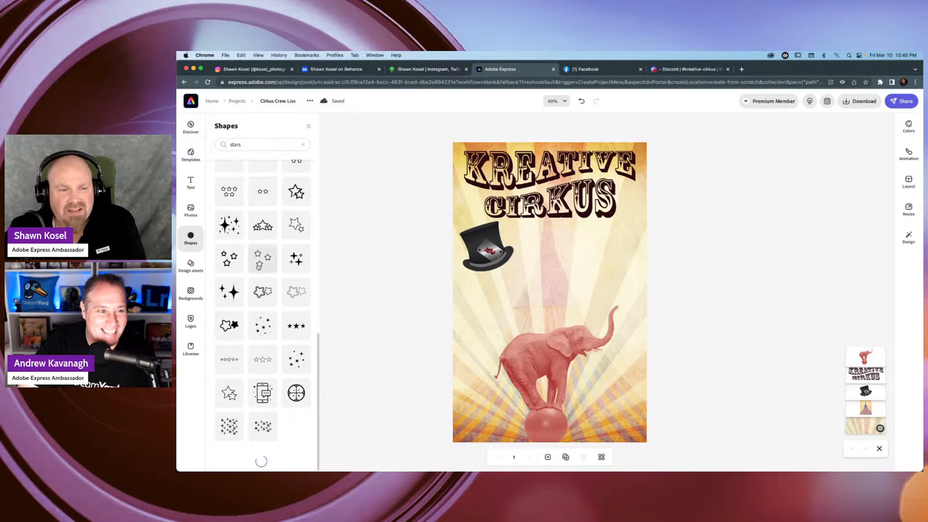
pyautogui.scroll(-3, 259, 267)
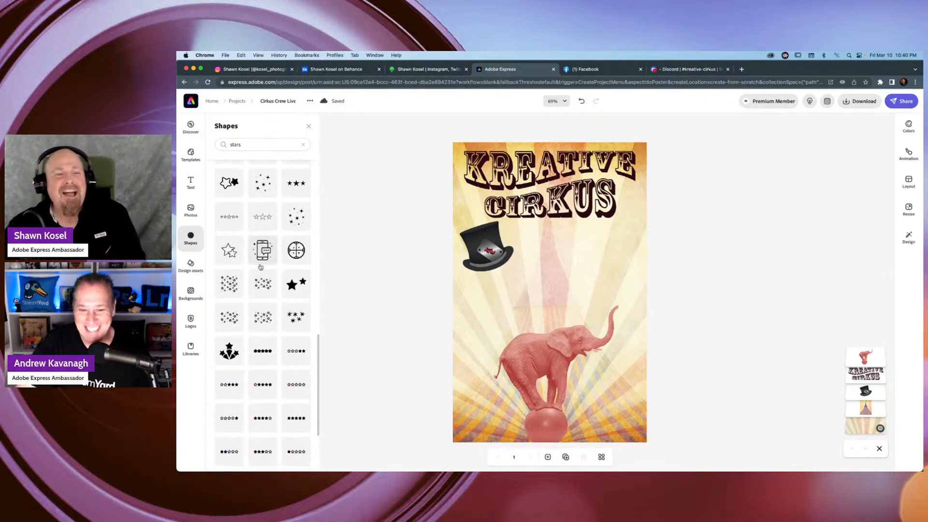
pyautogui.scroll(-8, 260, 267)
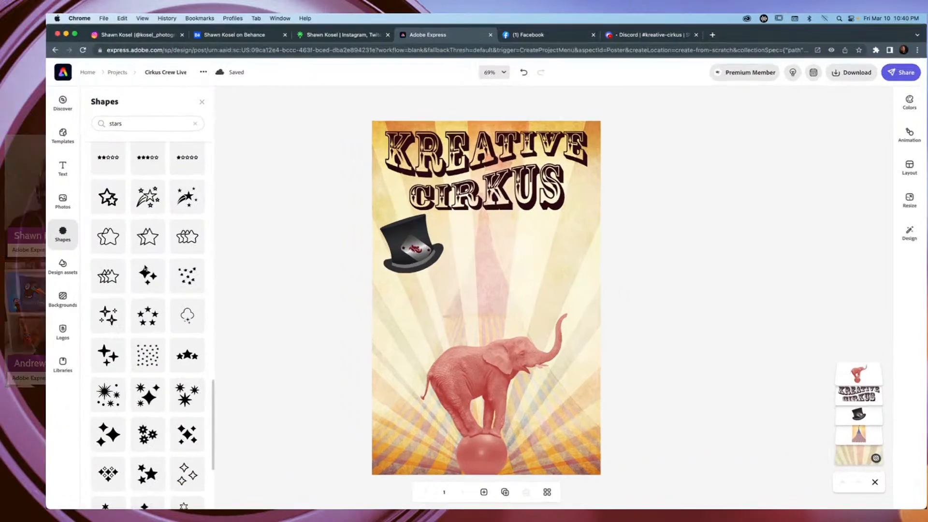
pyautogui.scroll(-4, 260, 267)
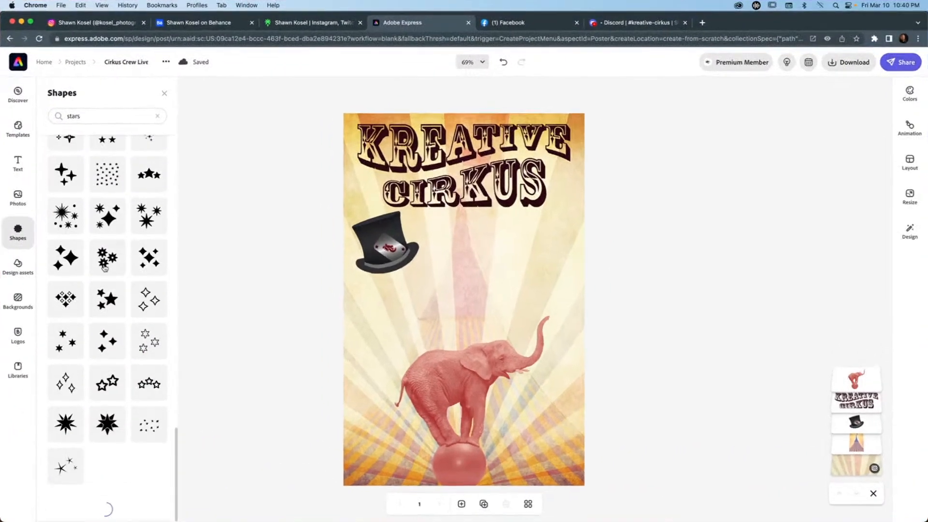
pyautogui.scroll(-2, 110, 267)
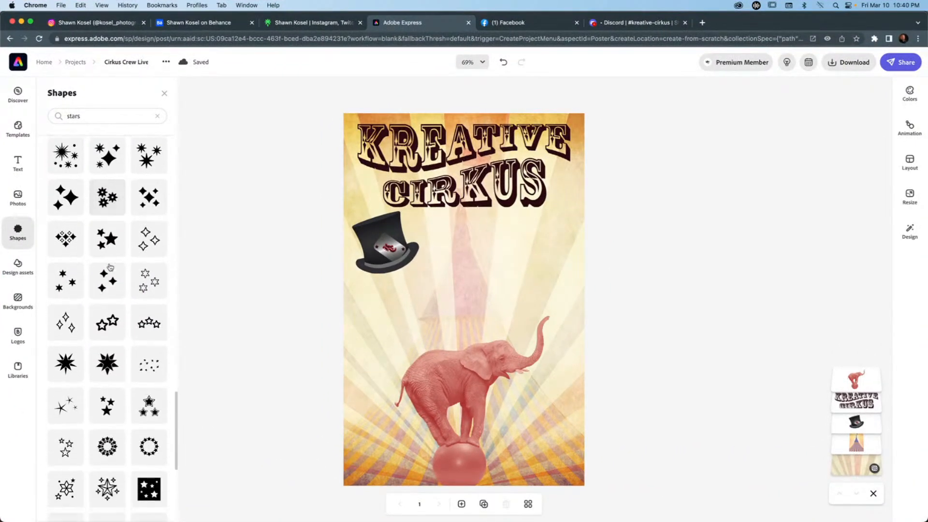
pyautogui.scroll(-5, 110, 267)
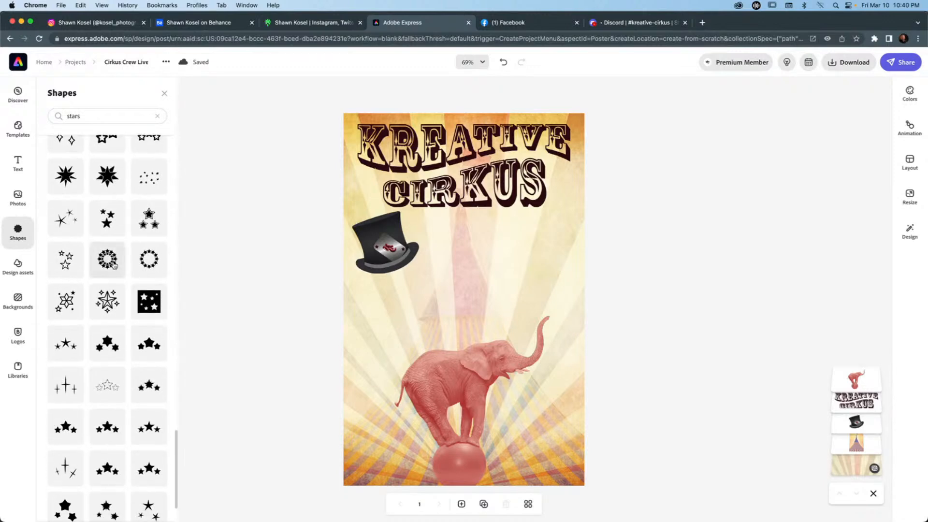
pyautogui.scroll(-8, 114, 265)
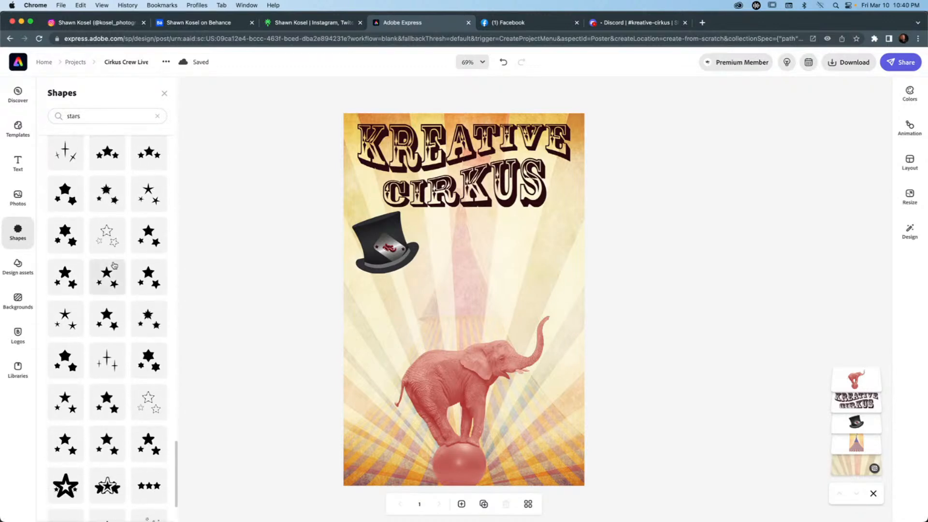
pyautogui.scroll(-2, 115, 265)
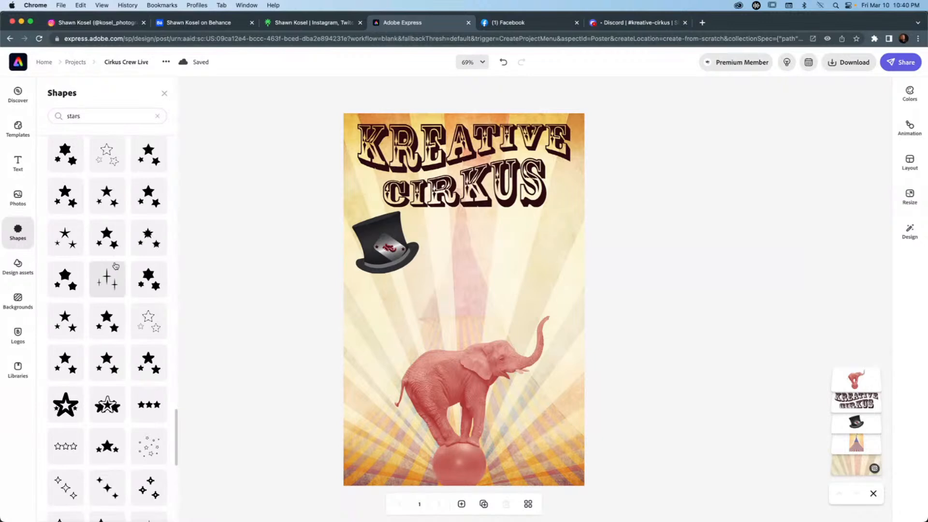
pyautogui.scroll(-8, 115, 265)
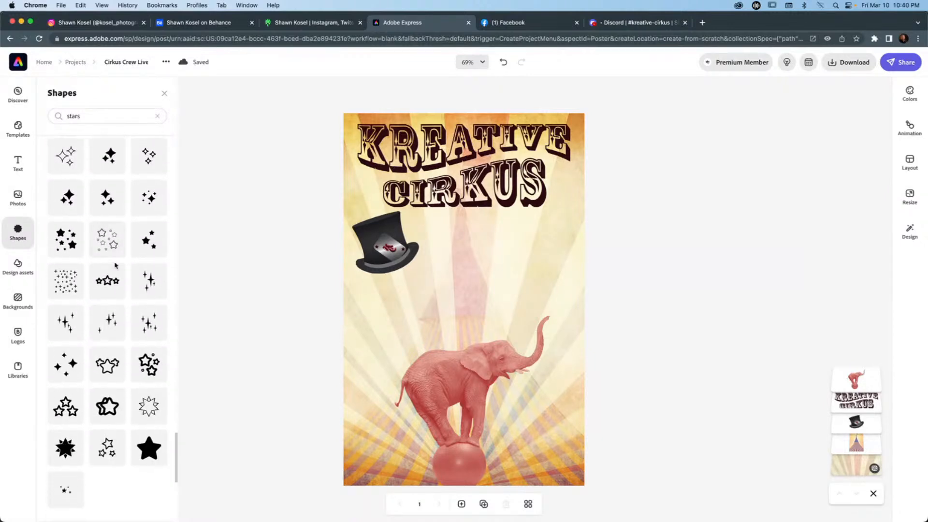
pyautogui.scroll(12, 115, 130)
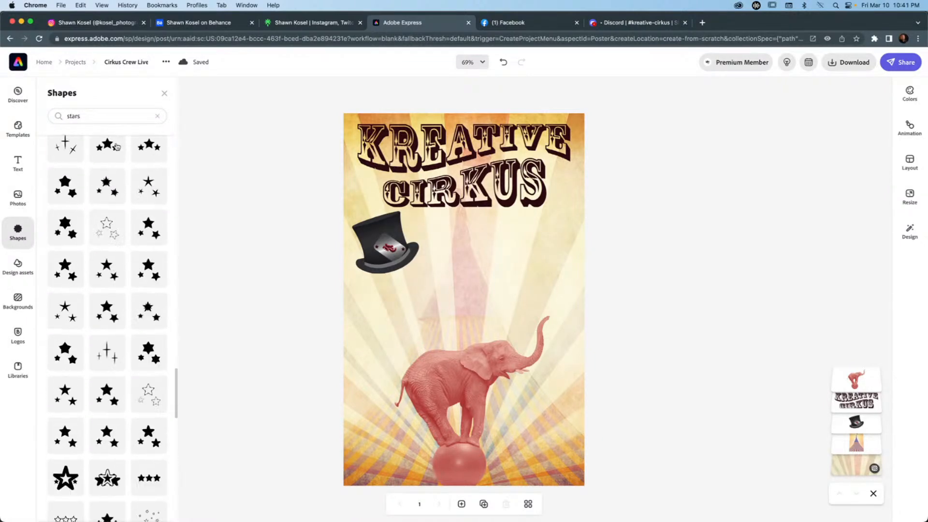
# Search the shapes library for "star" and add the thin, many-pointed starburst to the poster.
pyautogui.click(91, 116)
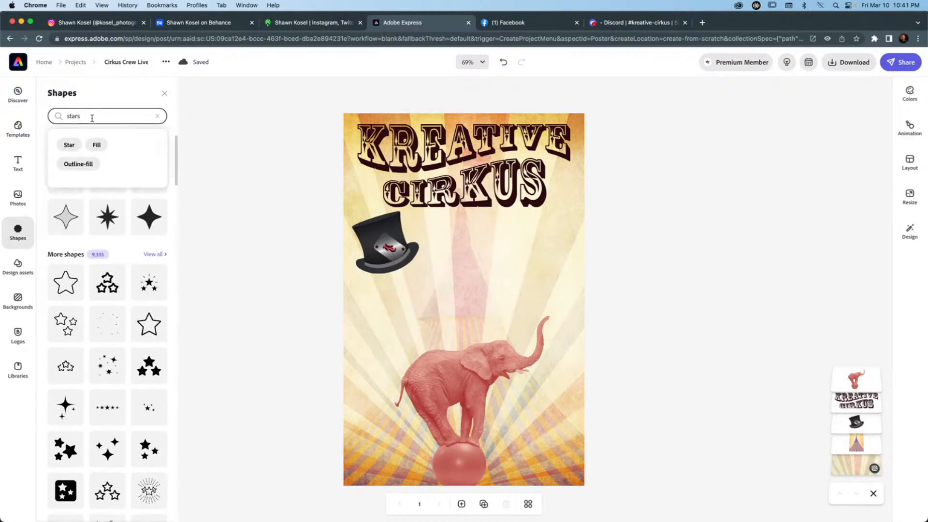
pyautogui.press('Return')
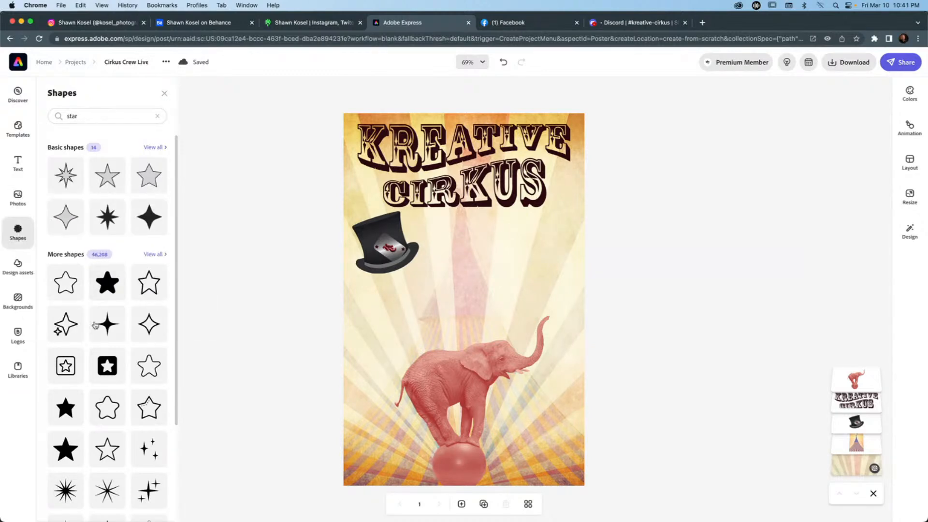
pyautogui.scroll(-5, 95, 325)
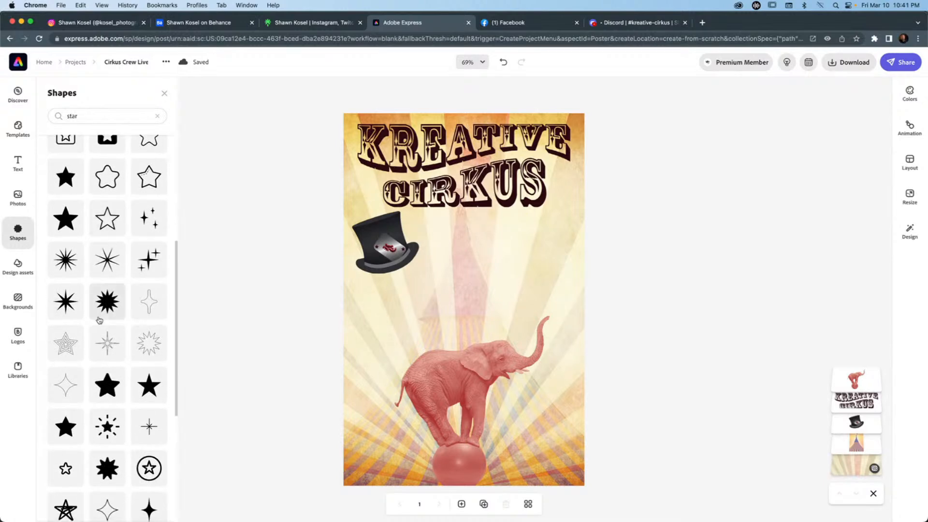
pyautogui.scroll(-5, 99, 320)
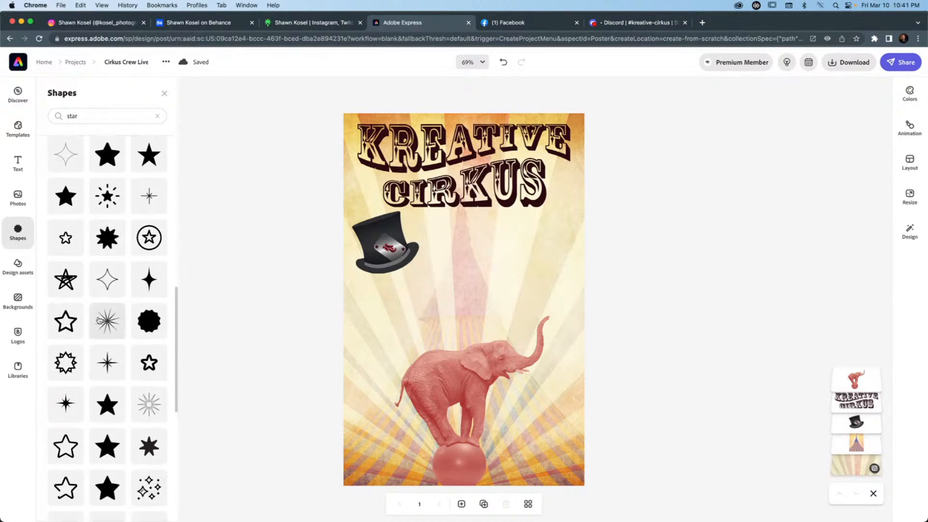
pyautogui.scroll(-4, 98, 319)
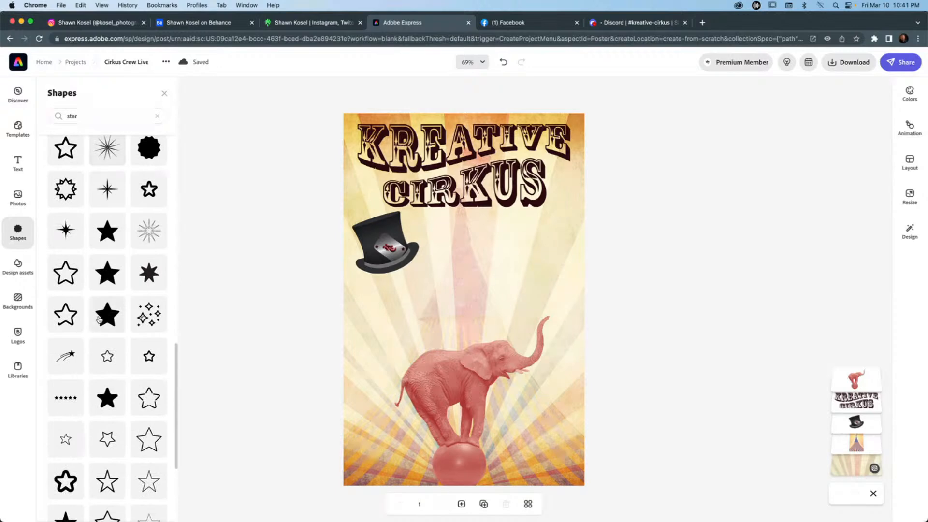
pyautogui.scroll(-4, 105, 319)
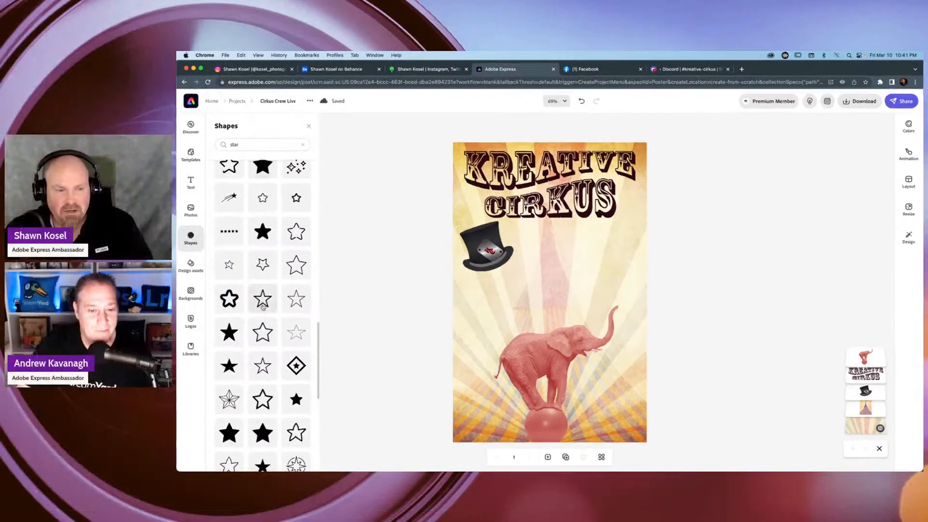
pyautogui.scroll(-4, 263, 306)
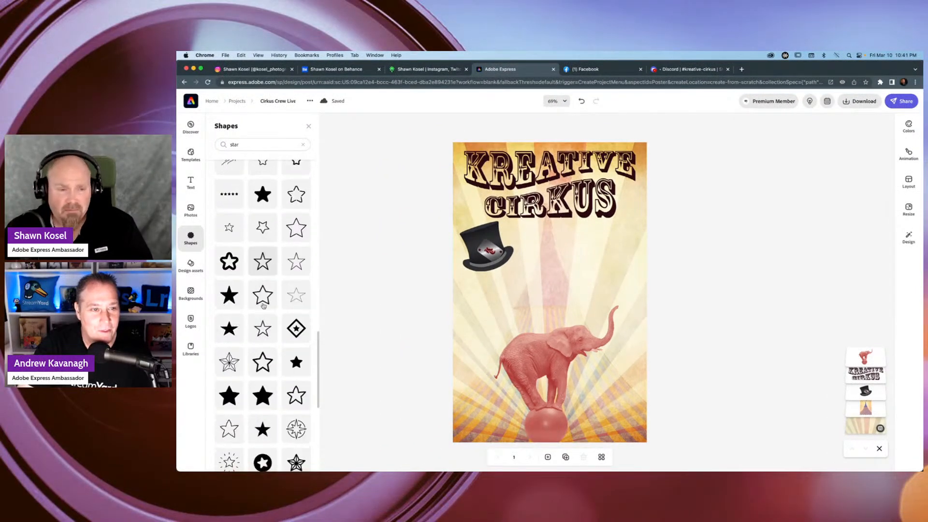
pyautogui.scroll(-6, 263, 306)
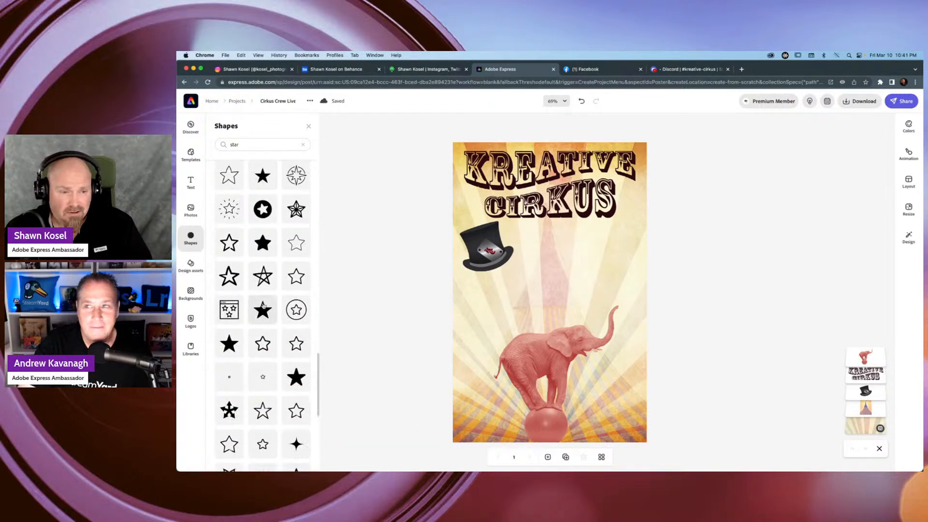
pyautogui.scroll(-1, 264, 305)
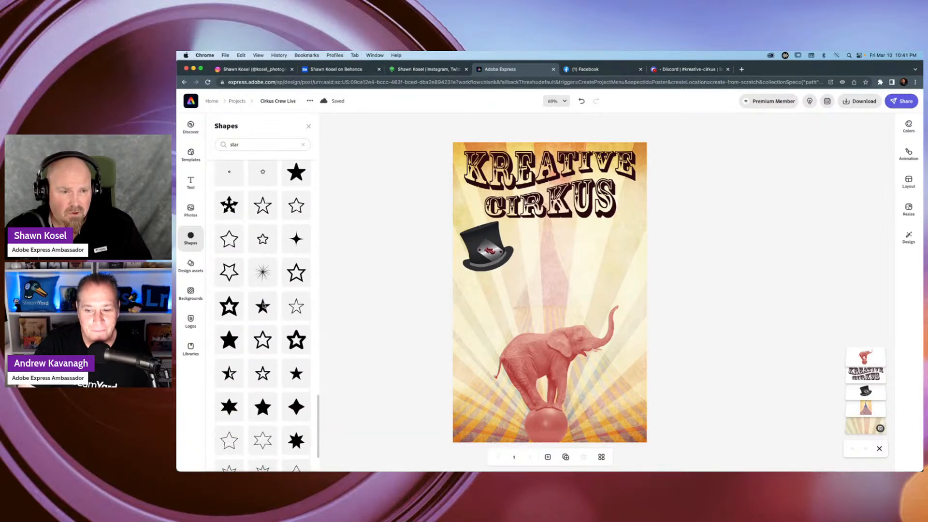
pyautogui.click(264, 273)
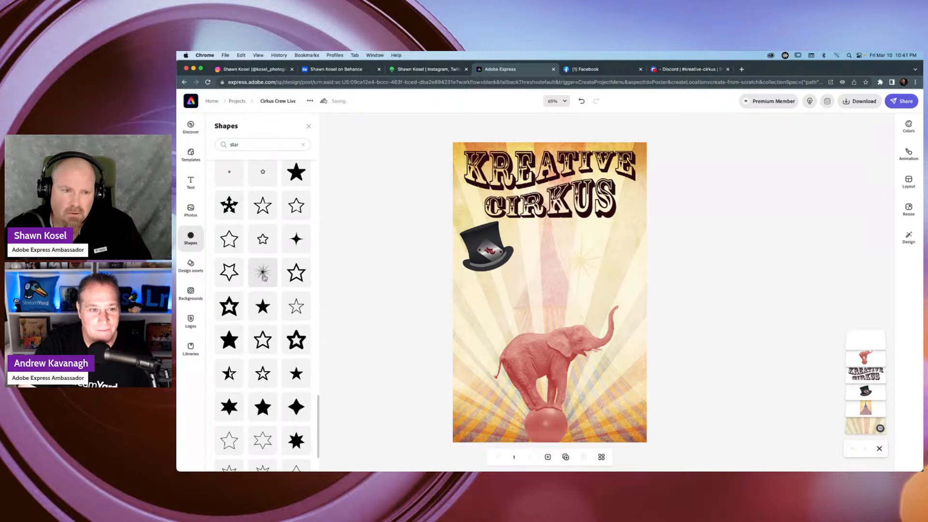
# Recolour the starburst dark maroon #400913 from the Kreative Cirkus palette, shrink it slightly, and deselect it.
pyautogui.click(578, 262)
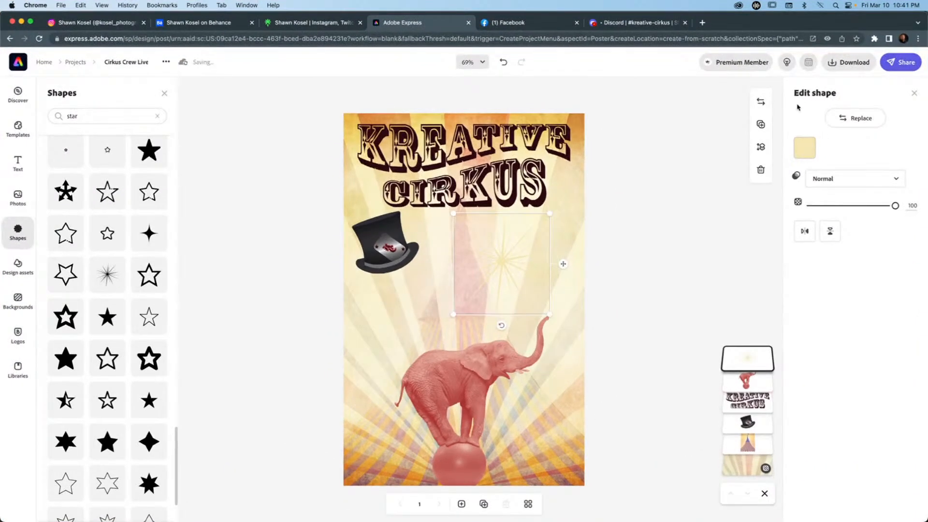
pyautogui.click(805, 149)
pyautogui.click(849, 196)
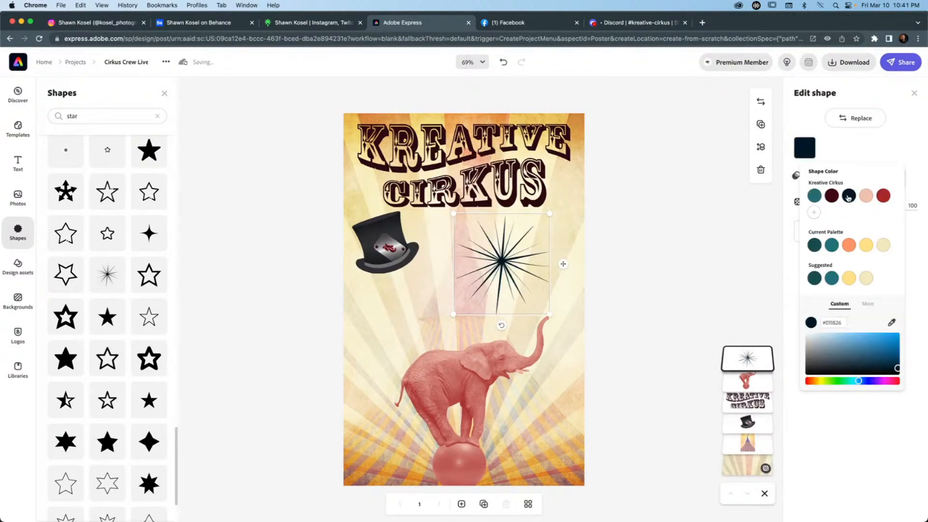
pyautogui.click(831, 196)
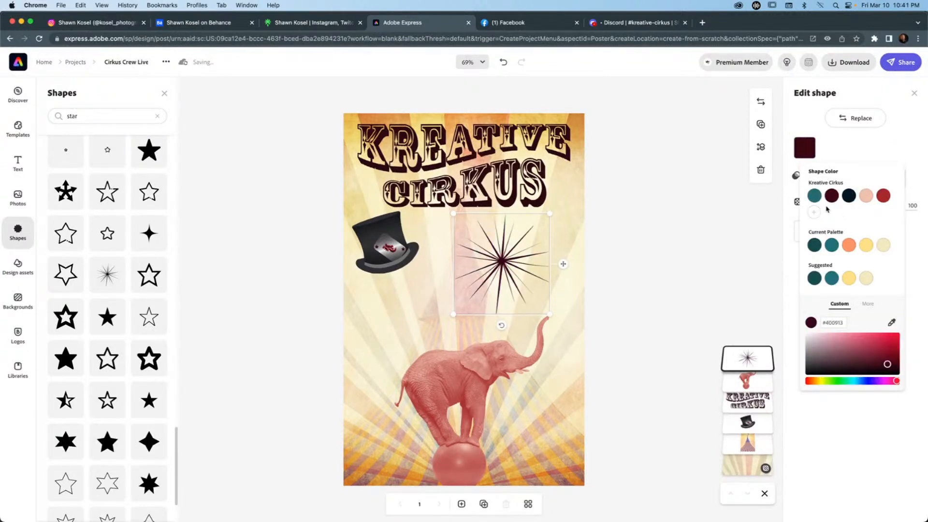
pyautogui.moveTo(549, 213); pyautogui.dragTo(534, 230)
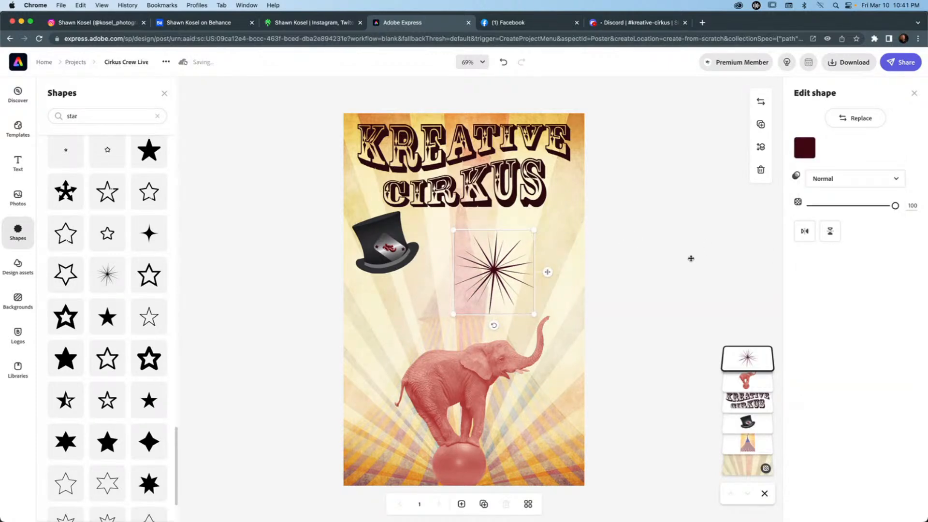
pyautogui.click(636, 285)
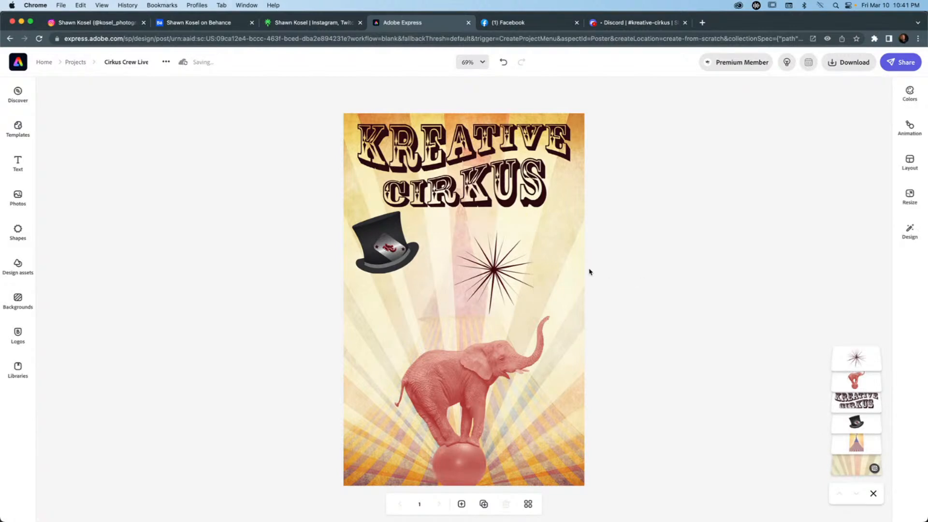
# Try other blend modes on the starburst, including Screen, and set it back to Normal.
pyautogui.click(495, 273)
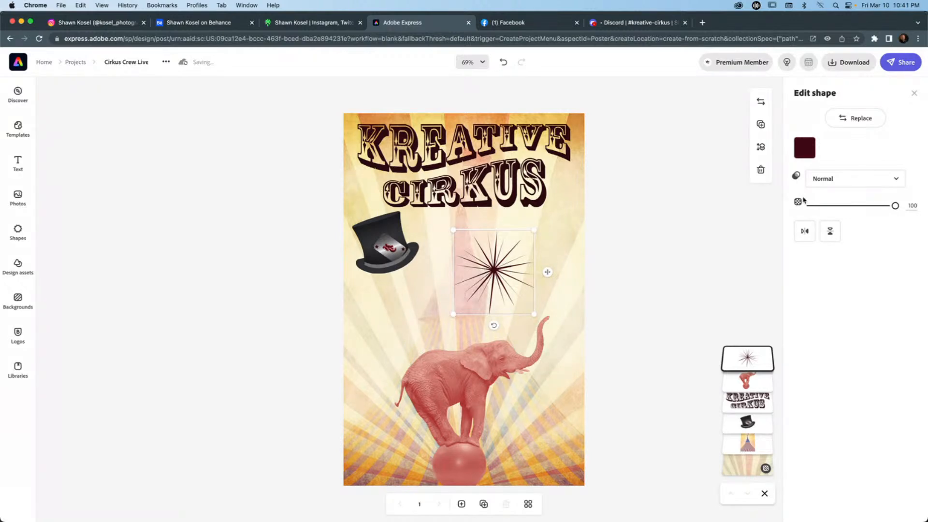
pyautogui.click(890, 178)
pyautogui.click(826, 213)
pyautogui.click(872, 182)
pyautogui.click(849, 234)
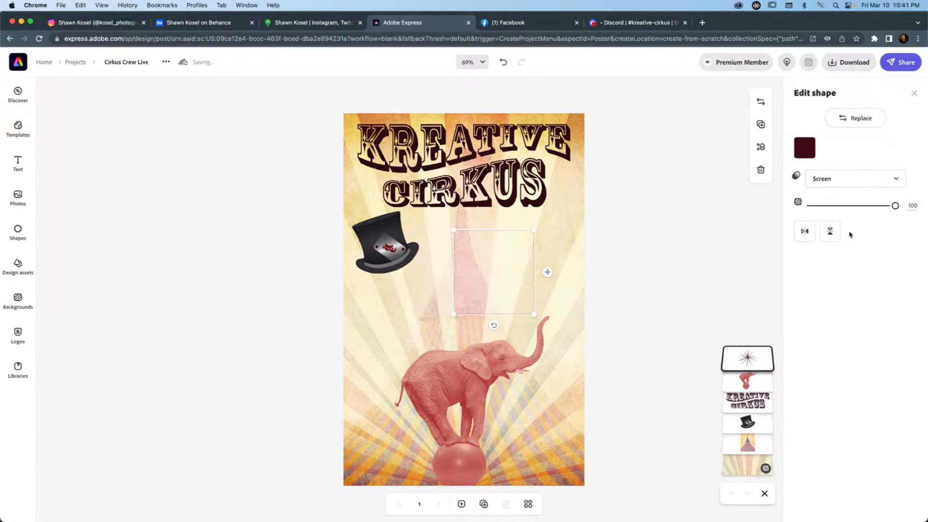
pyautogui.click(845, 181)
pyautogui.click(826, 200)
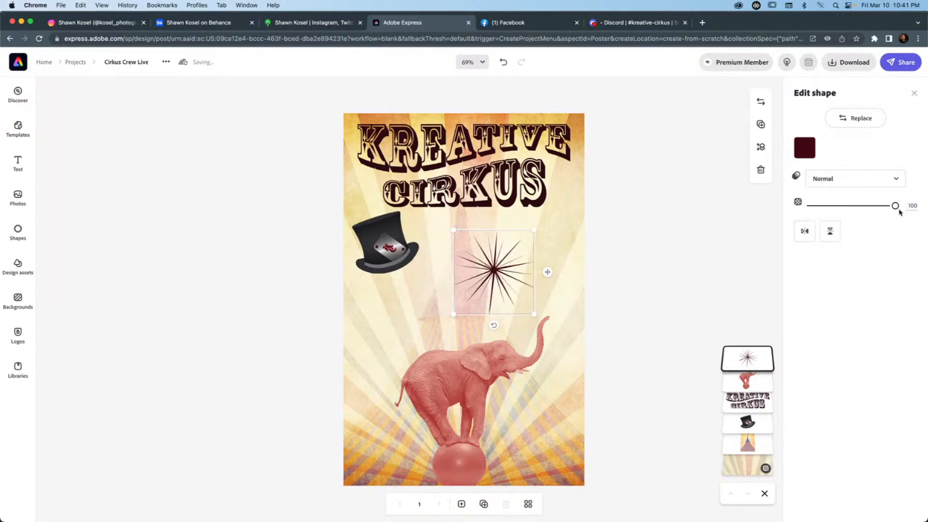
# Lower the starburst's opacity to 33 and replace it with the bold eight-pointed compass star from the star results.
pyautogui.moveTo(895, 206); pyautogui.dragTo(835, 207)
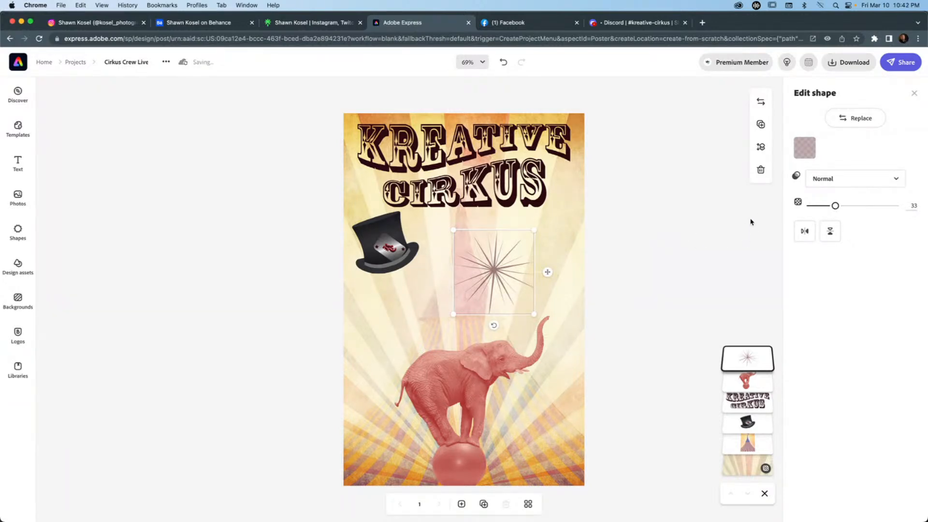
pyautogui.click(861, 118)
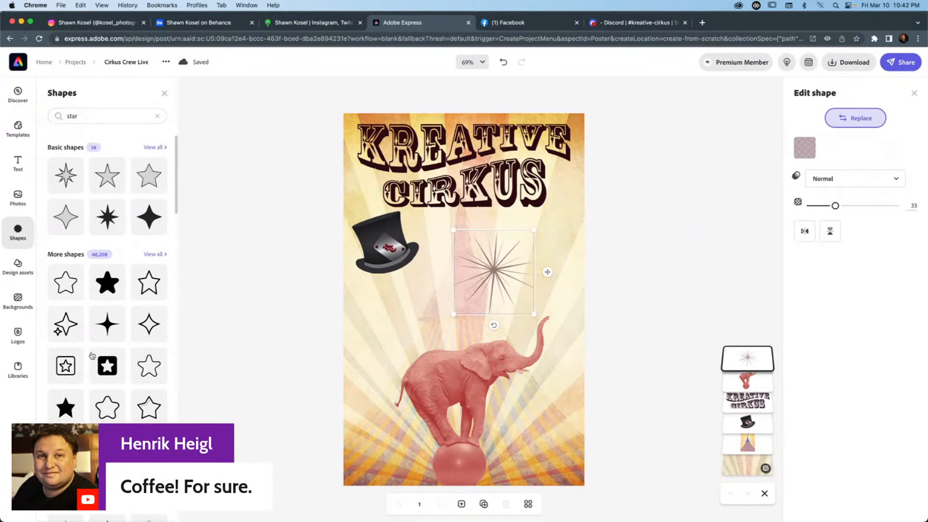
pyautogui.scroll(-4, 108, 342)
pyautogui.scroll(-6, 111, 339)
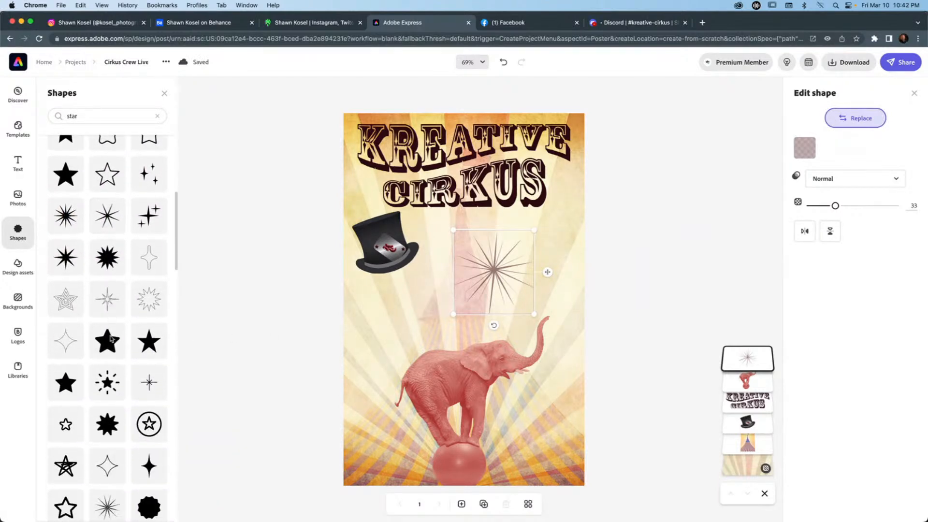
pyautogui.scroll(-6, 111, 338)
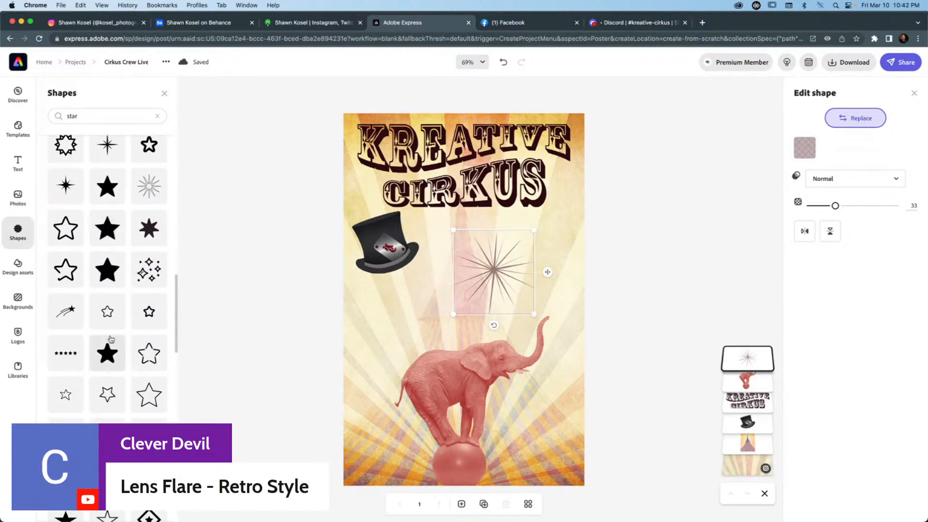
pyautogui.scroll(1, 111, 339)
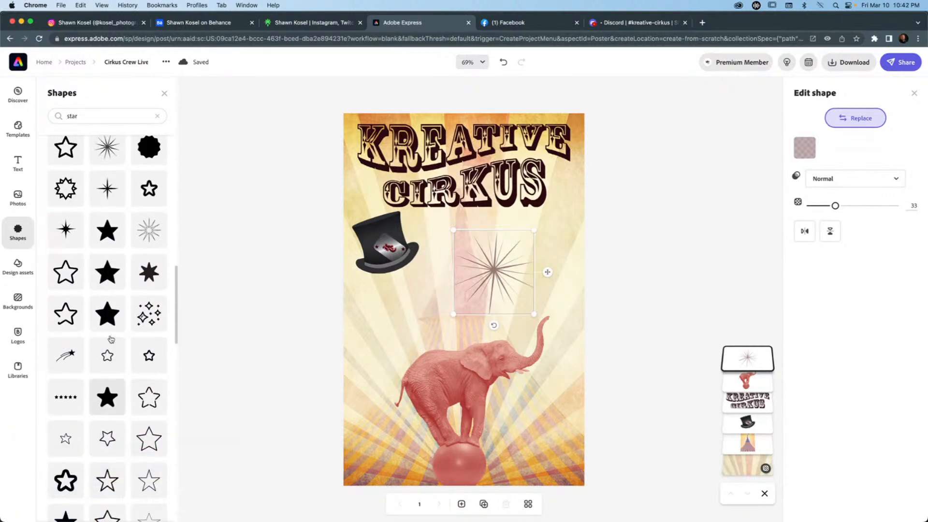
pyautogui.click(106, 193)
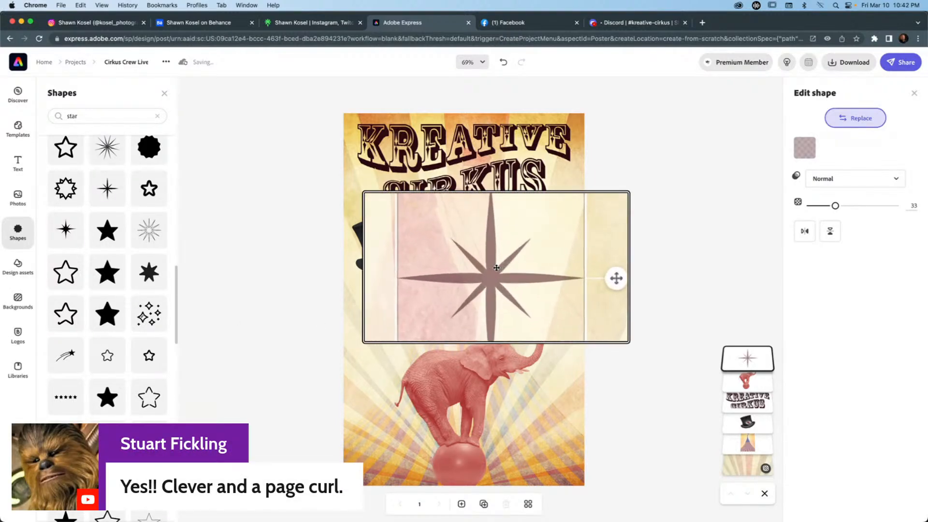
# Look through more of the star results for a better replacement for the selected star.
pyautogui.click(858, 127)
pyautogui.click(858, 121)
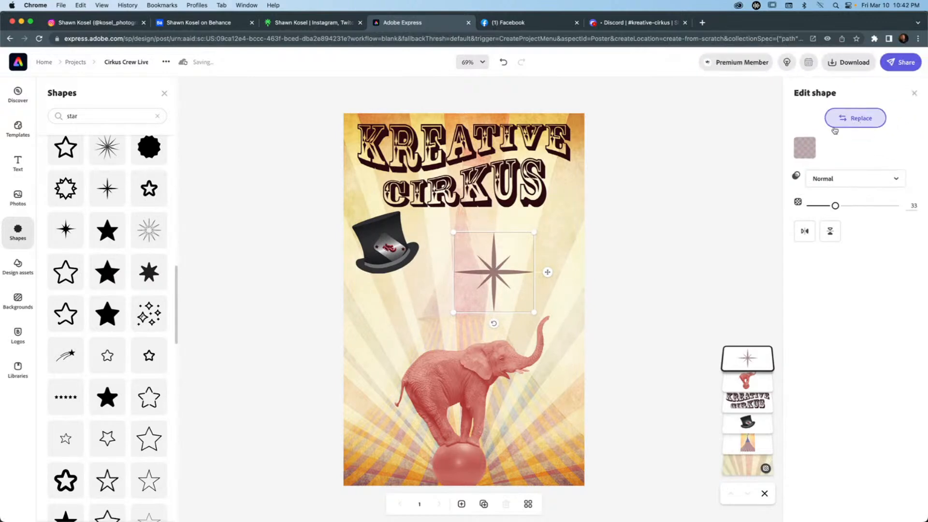
pyautogui.scroll(-5, 112, 326)
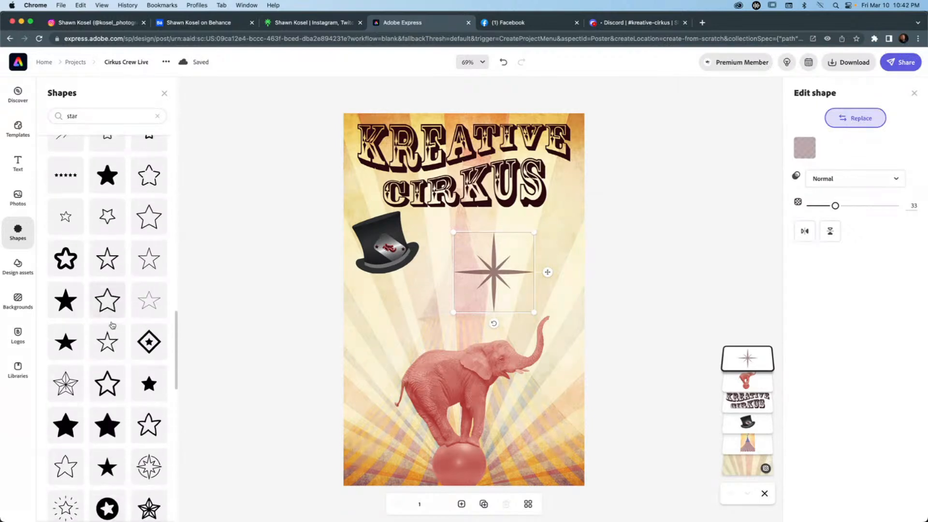
pyautogui.scroll(-4, 112, 325)
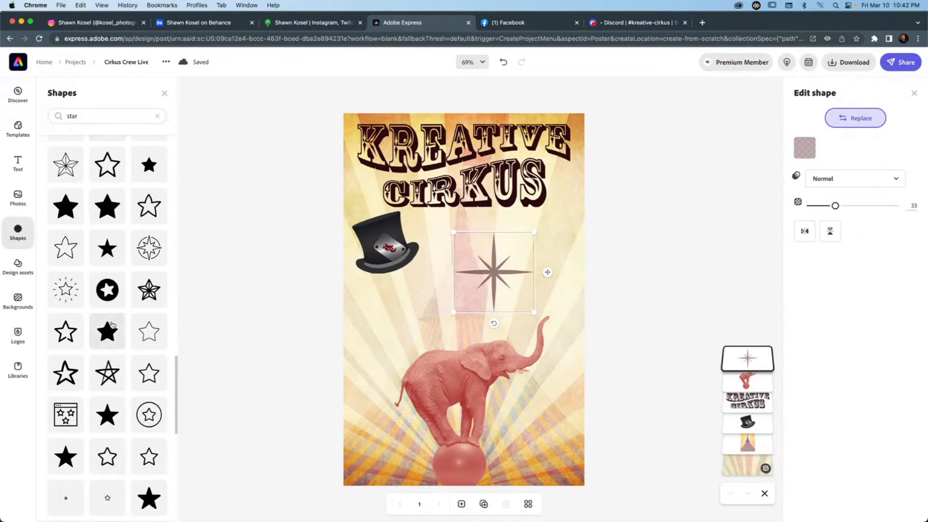
pyautogui.scroll(-4, 112, 325)
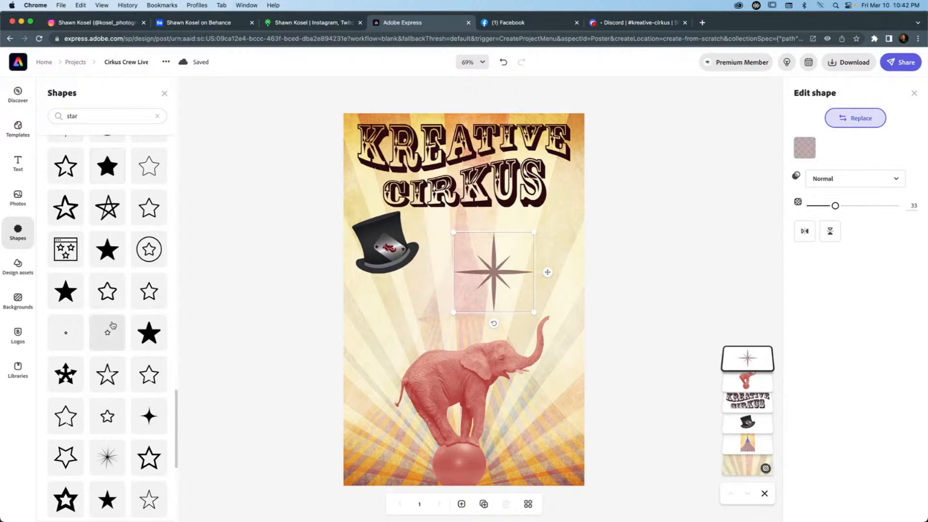
pyautogui.scroll(-2, 112, 325)
pyautogui.scroll(-4, 113, 325)
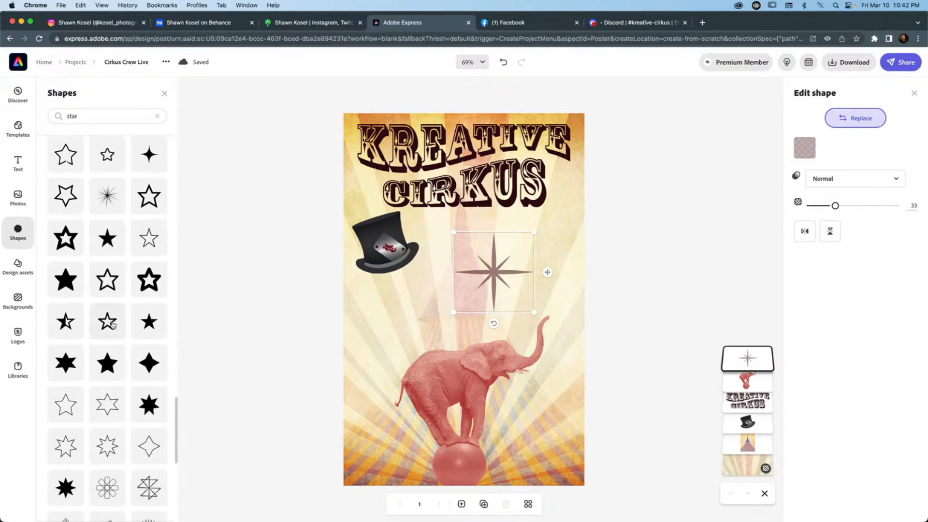
pyautogui.scroll(-4, 112, 324)
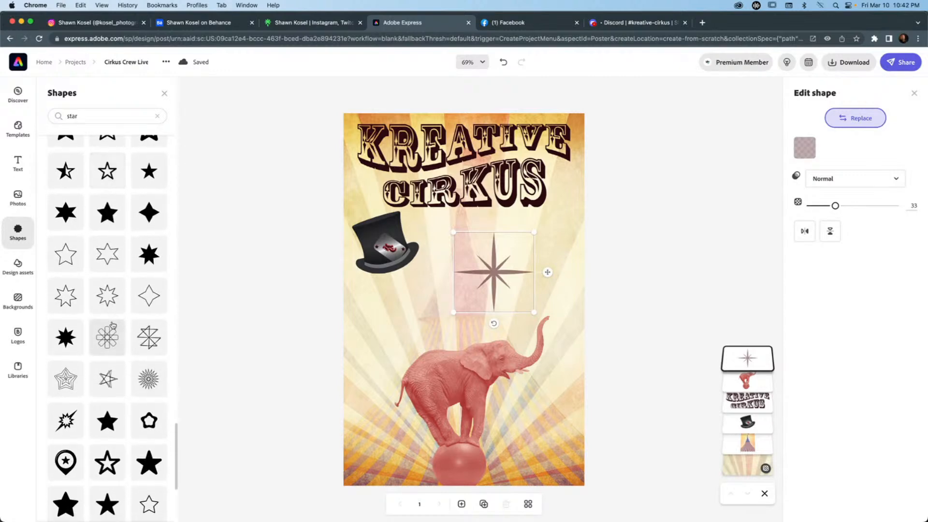
pyautogui.scroll(-4, 112, 324)
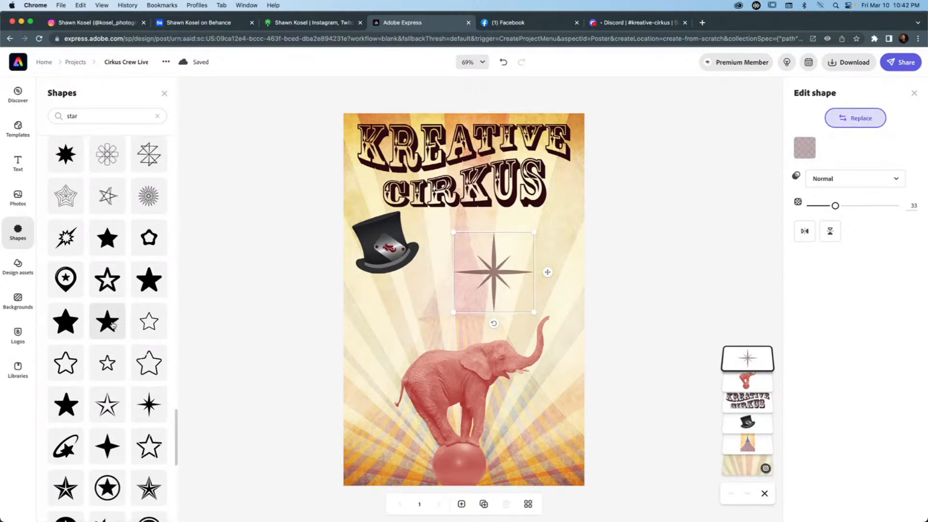
pyautogui.scroll(-8, 112, 326)
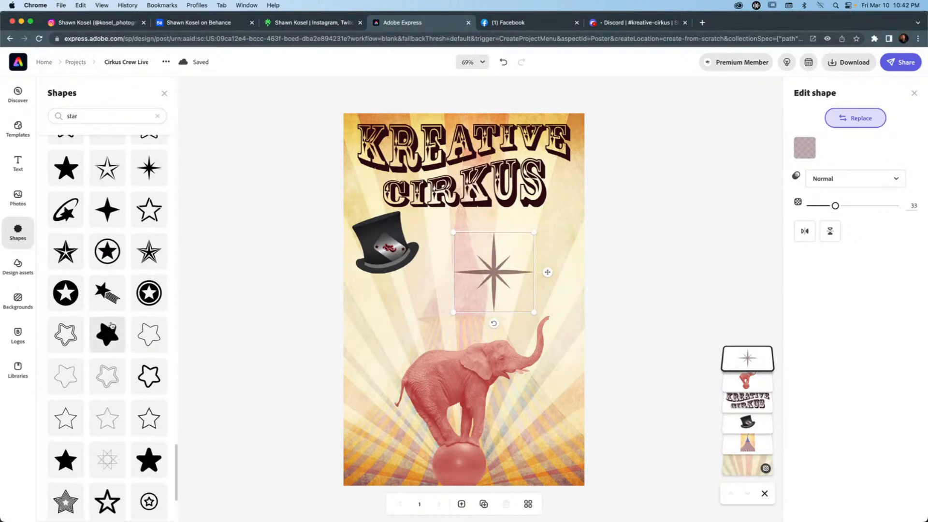
pyautogui.scroll(-6, 111, 324)
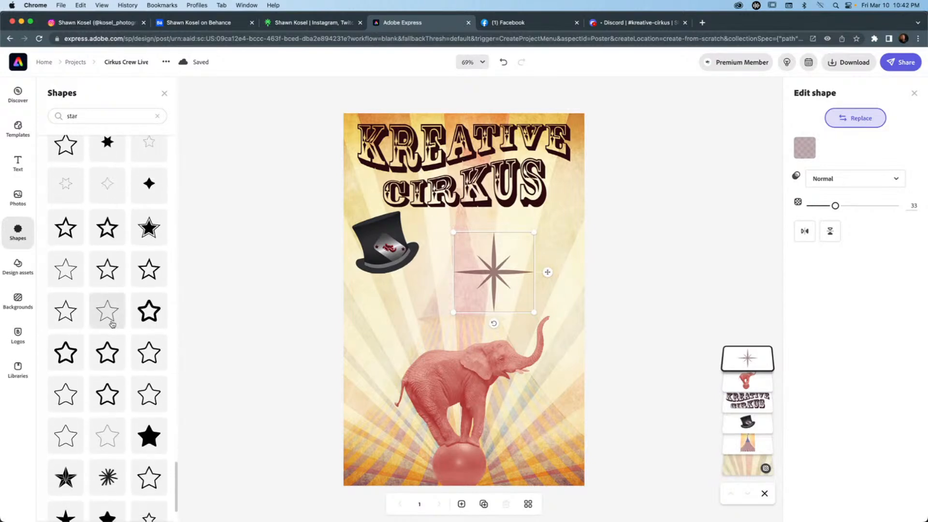
pyautogui.scroll(5, 116, 154)
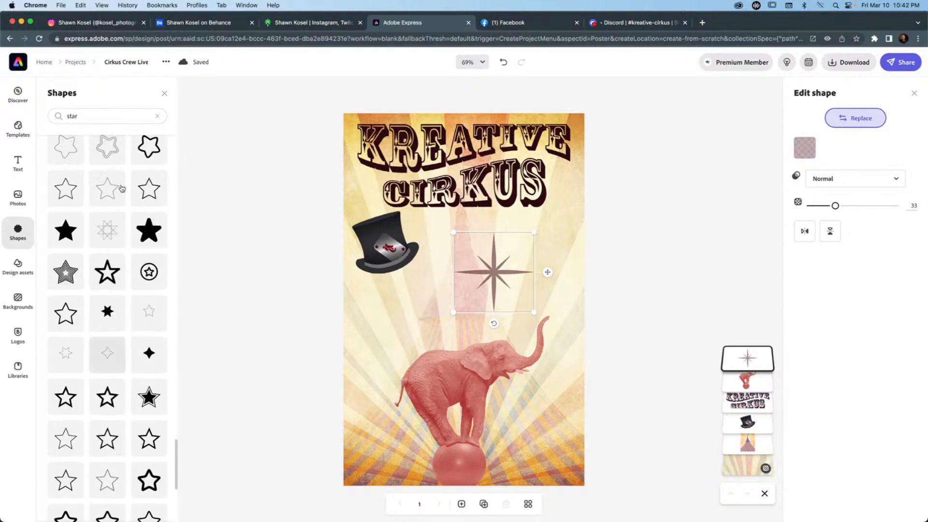
# Search the shapes library for "retro star" and replace the selected star with the thin eight-pointed one.
pyautogui.click(68, 116)
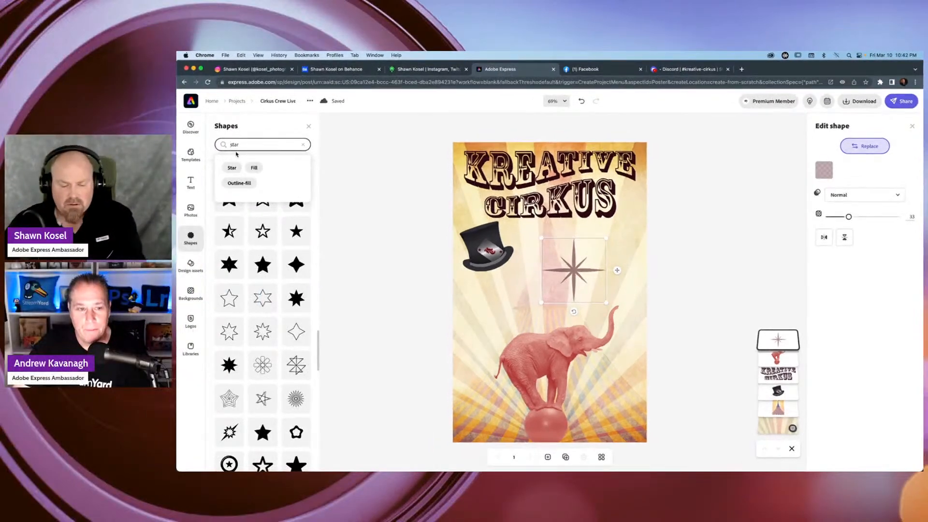
pyautogui.click(230, 145)
pyautogui.write('retro')
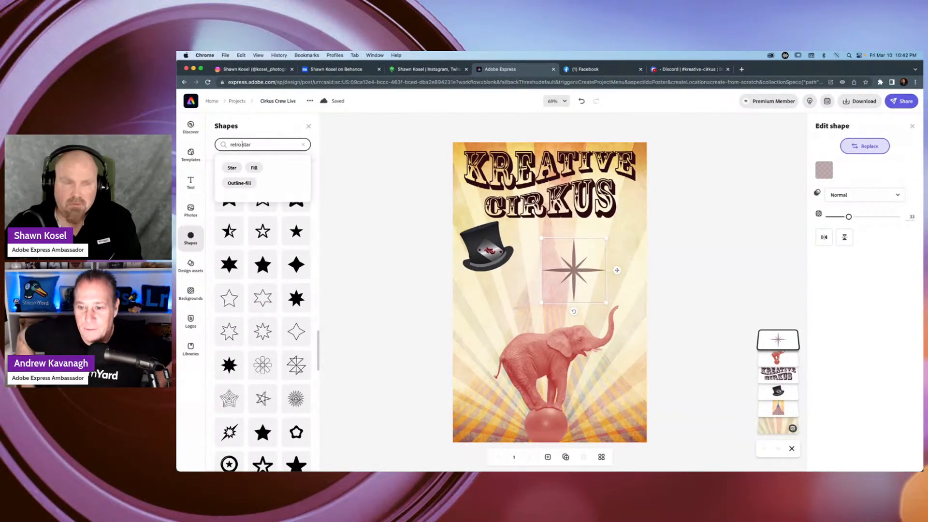
pyautogui.press('Return')
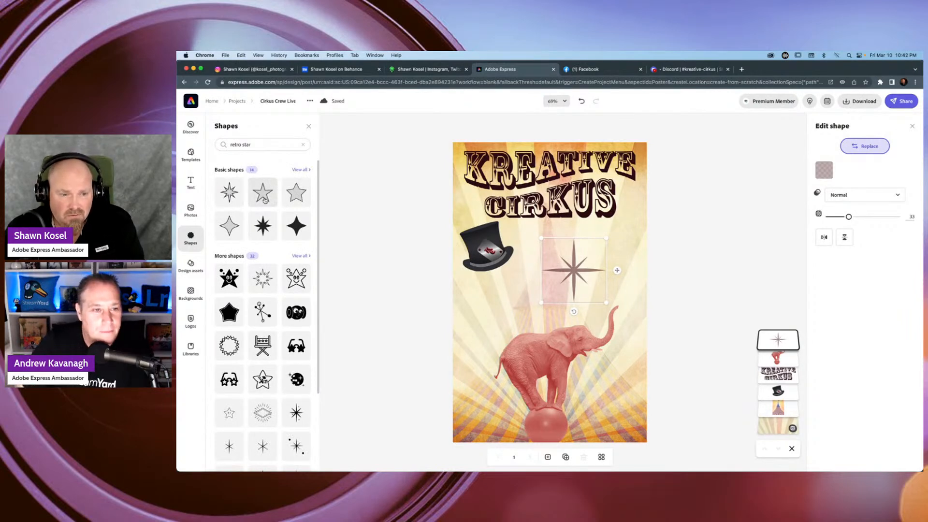
pyautogui.scroll(-3, 270, 198)
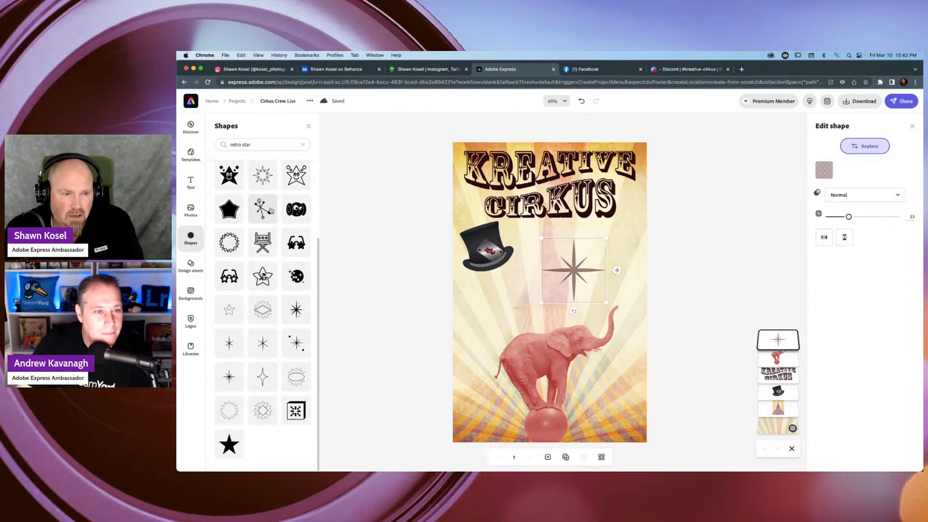
pyautogui.click(231, 343)
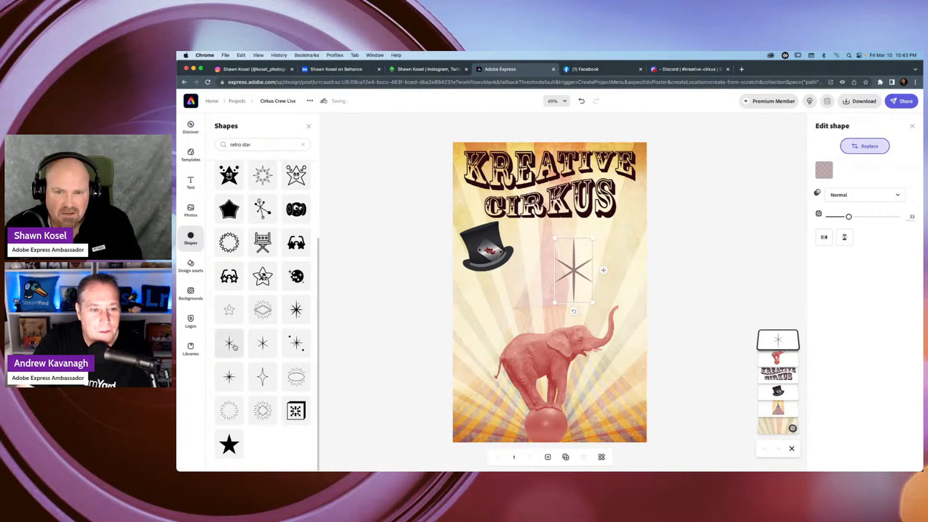
pyautogui.click(230, 375)
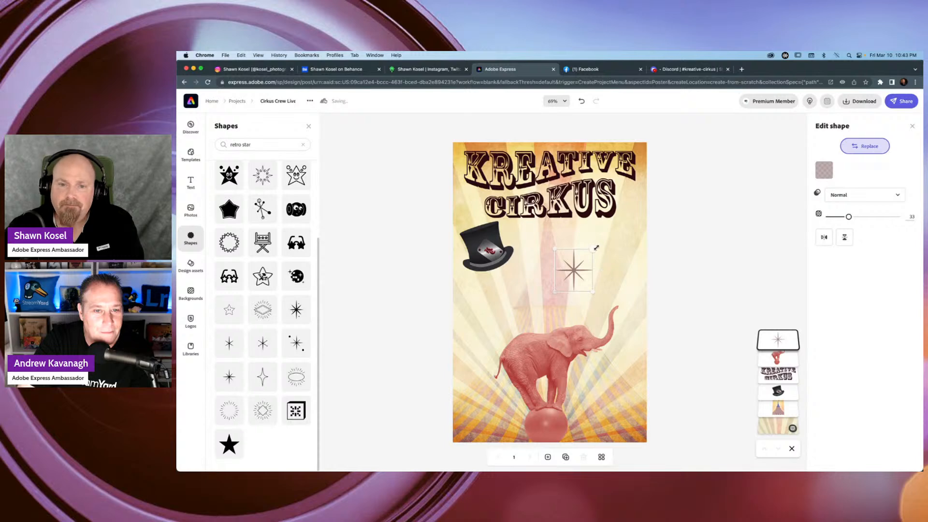
# Shrink the thin star slightly and duplicate it so that four stars are scattered above and behind the elephant.
pyautogui.moveTo(596, 248)
pyautogui.mouseDown()
pyautogui.moveTo(602, 242)
pyautogui.moveTo(594, 250)
pyautogui.mouseUp()
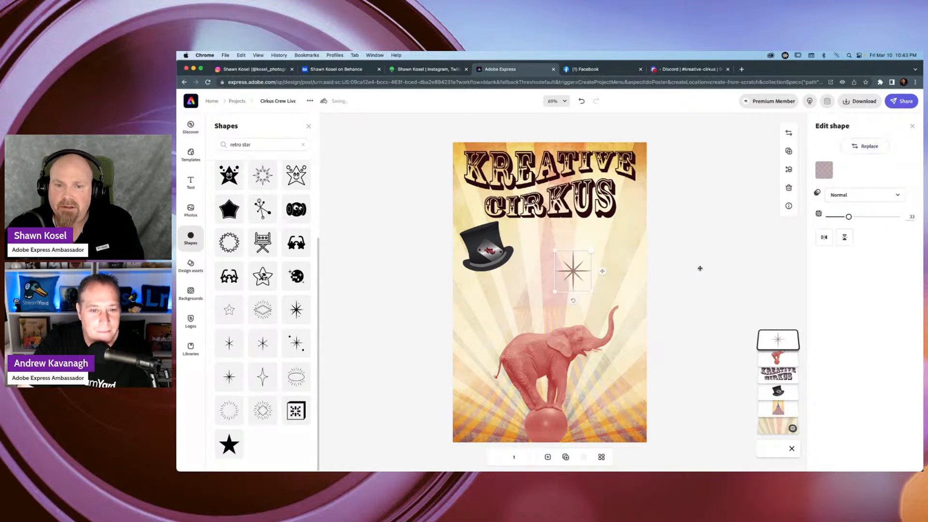
pyautogui.click(652, 216)
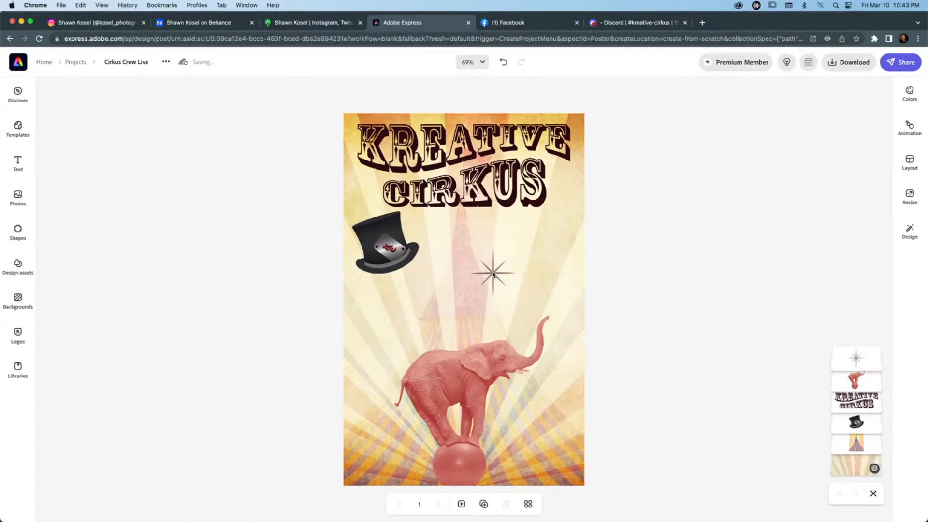
pyautogui.click(493, 274)
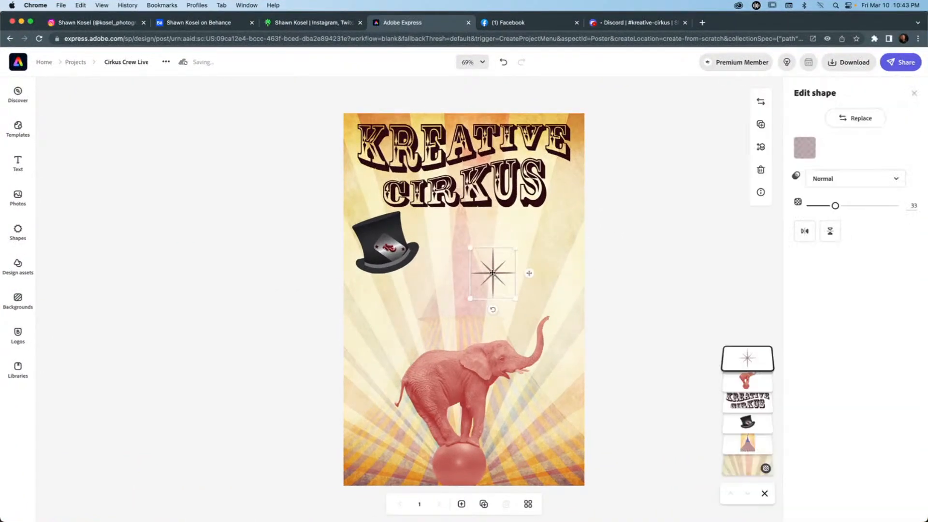
pyautogui.moveTo(493, 274); pyautogui.dragTo(415, 302)
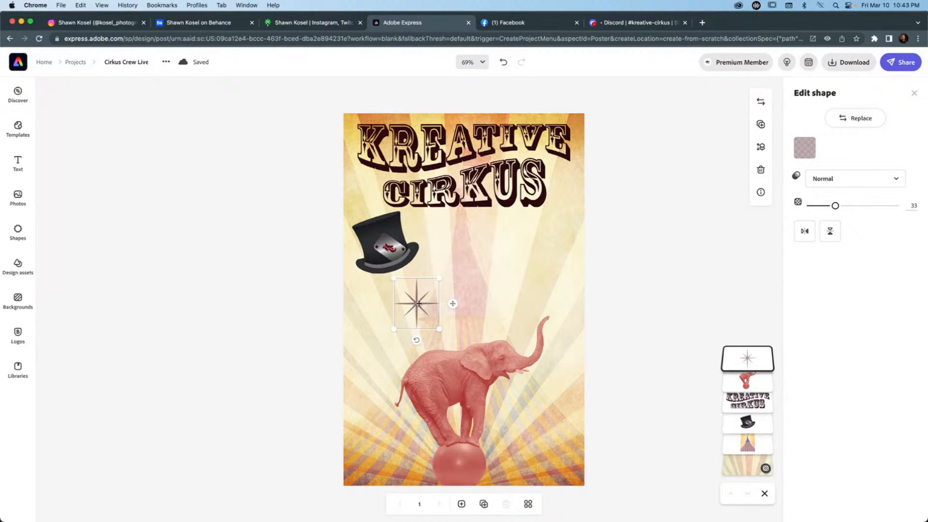
pyautogui.moveTo(419, 304); pyautogui.dragTo(457, 255)
pyautogui.moveTo(459, 252); pyautogui.dragTo(374, 351)
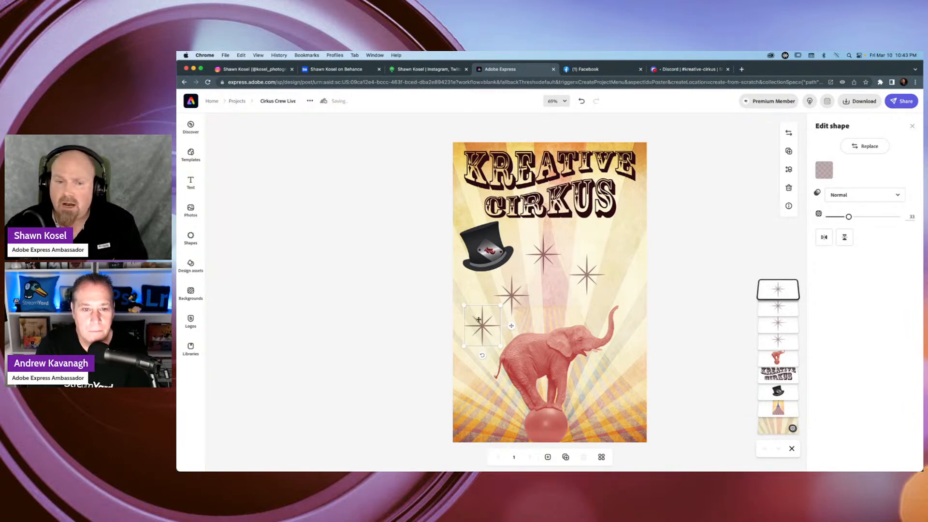
# Group the four stars and move the group slightly down the poster.
pyautogui.keyDown('shift'); pyautogui.click(511, 296); pyautogui.keyUp('shift')
pyautogui.keyDown('shift'); pyautogui.click(545, 252); pyautogui.keyUp('shift')
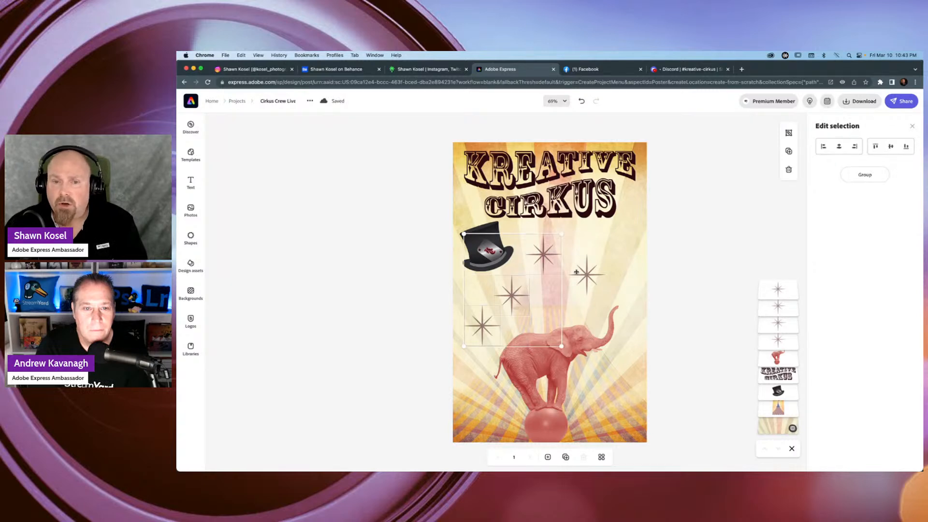
pyautogui.keyDown('shift'); pyautogui.click(586, 274); pyautogui.keyUp('shift')
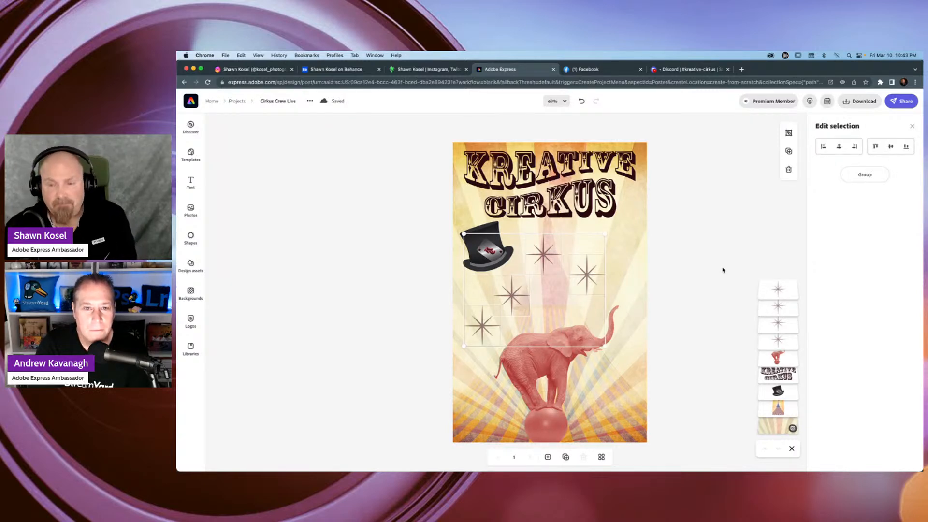
pyautogui.press('super+g')
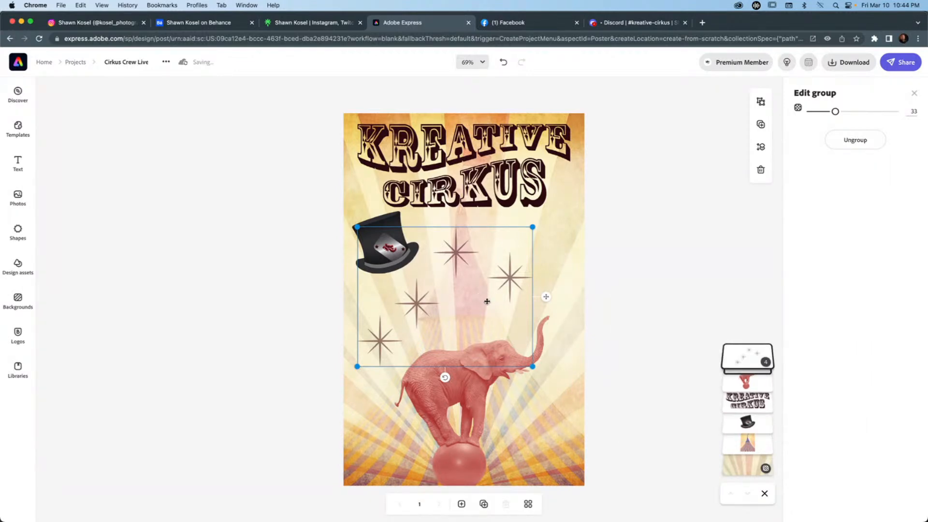
pyautogui.moveTo(508, 270); pyautogui.dragTo(483, 285)
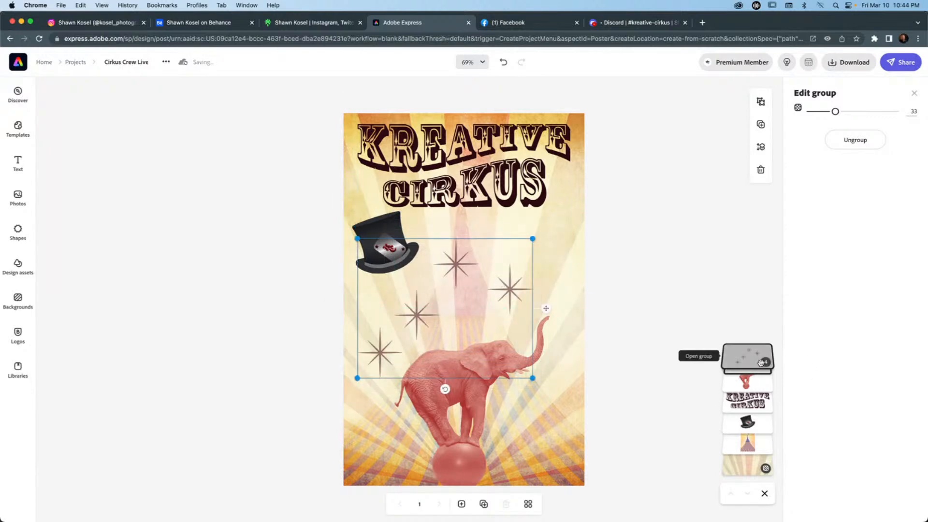
# Within the star group, shrink and move the rightmost star down to the right of the ball, and place the leftmost star, tilted, behind the elephant's legs.
pyautogui.click(703, 384)
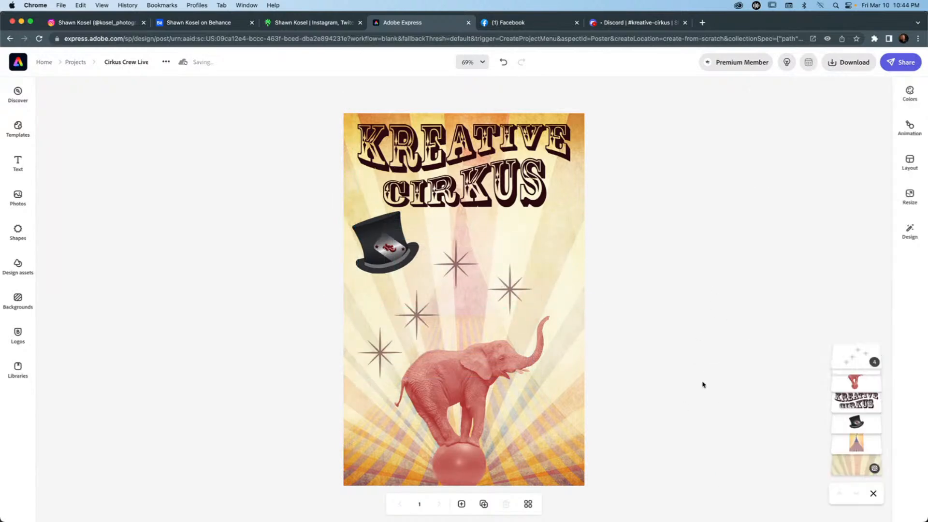
pyautogui.click(454, 261)
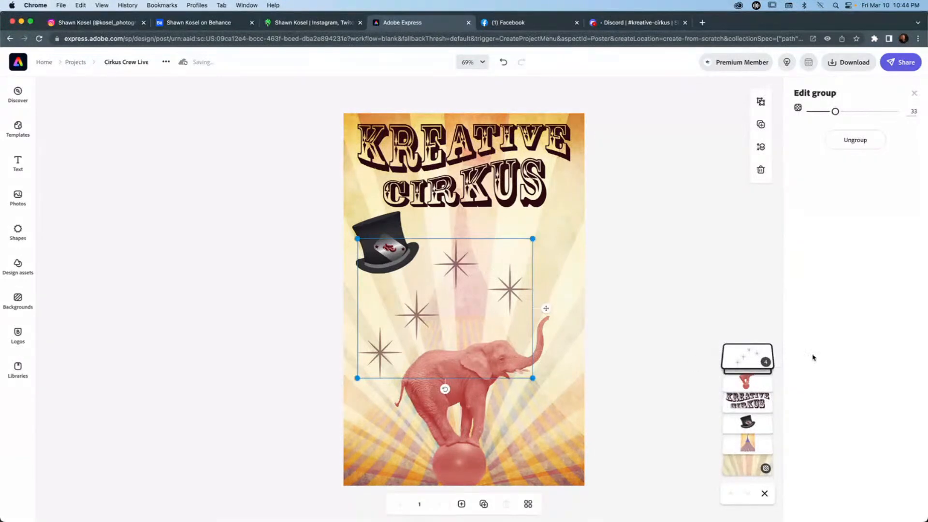
pyautogui.click(750, 357)
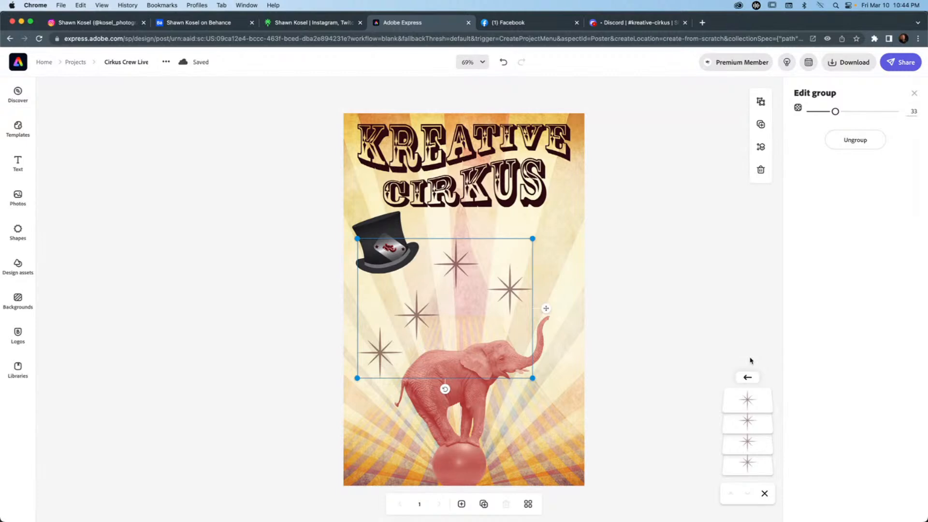
pyautogui.click(511, 290)
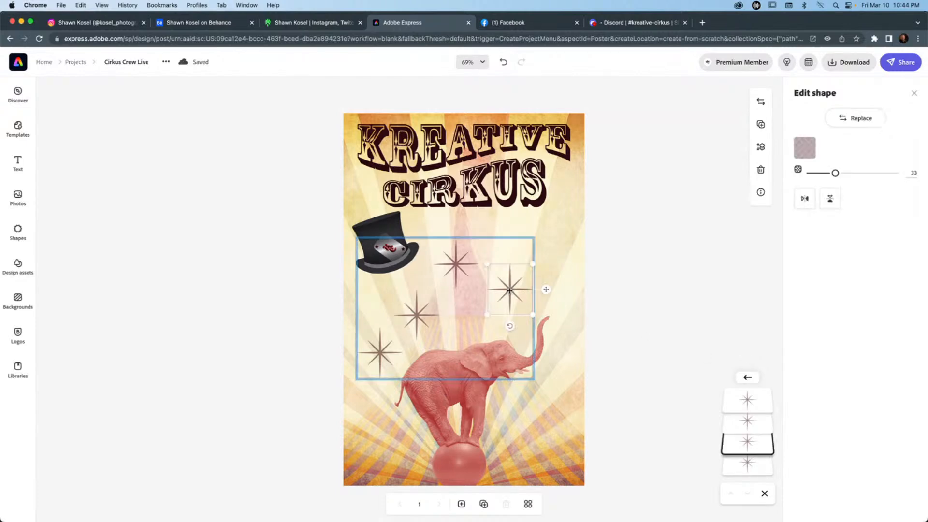
pyautogui.moveTo(506, 259); pyautogui.dragTo(551, 443)
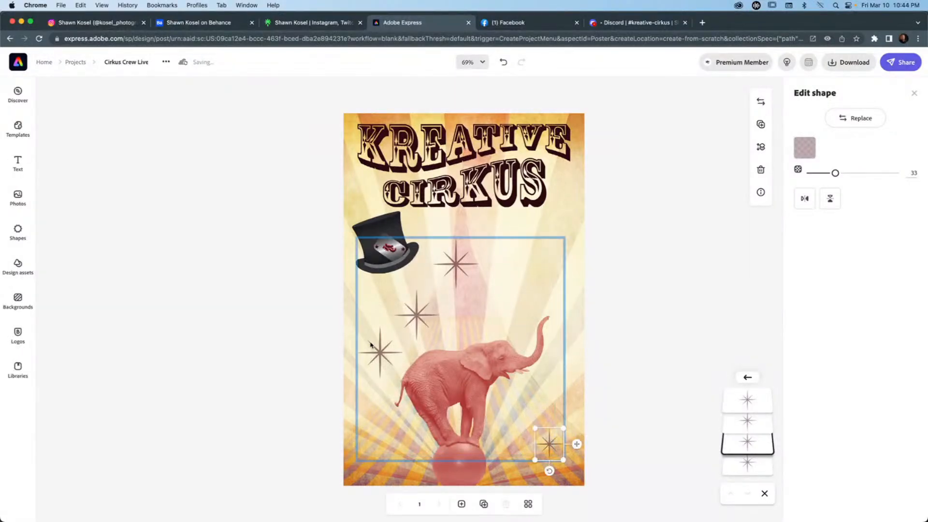
pyautogui.click(382, 349)
pyautogui.moveTo(401, 329); pyautogui.dragTo(365, 452)
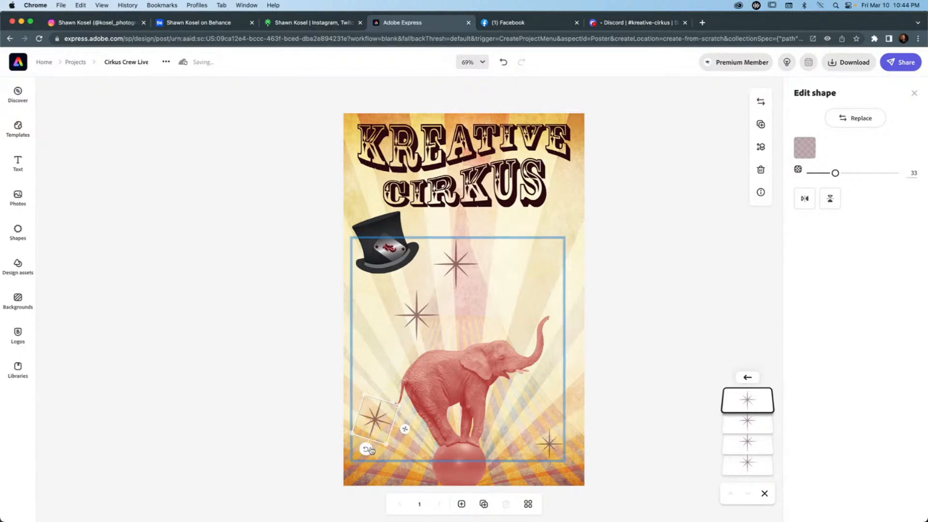
# Shrink the leftmost star and place it near the ball, and enlarge and tilt the star on the ball's other side.
pyautogui.moveTo(375, 421); pyautogui.dragTo(379, 441)
pyautogui.click(550, 443)
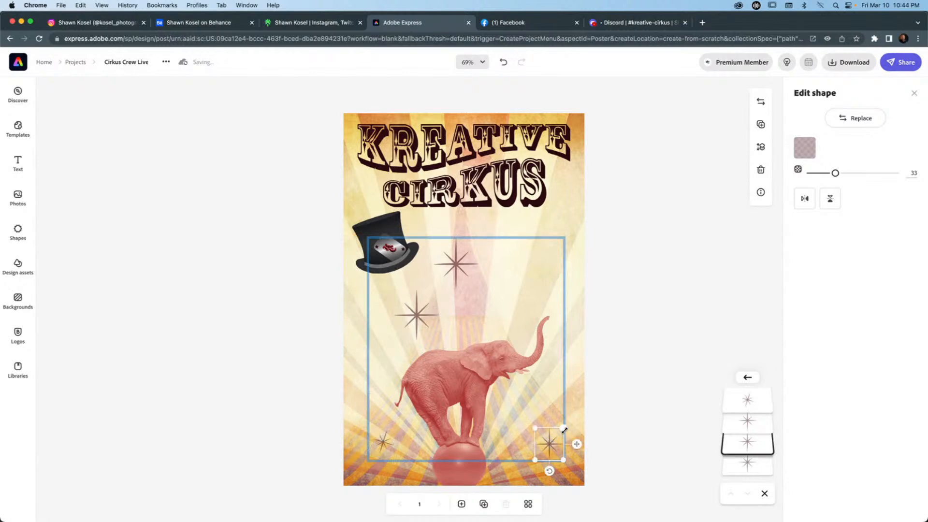
pyautogui.moveTo(564, 429); pyautogui.dragTo(575, 415)
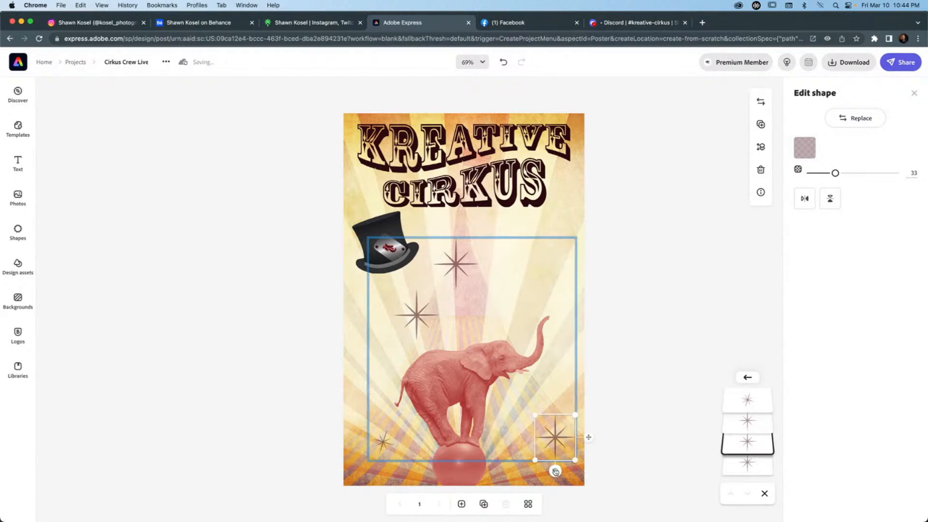
pyautogui.moveTo(563, 473); pyautogui.dragTo(564, 471)
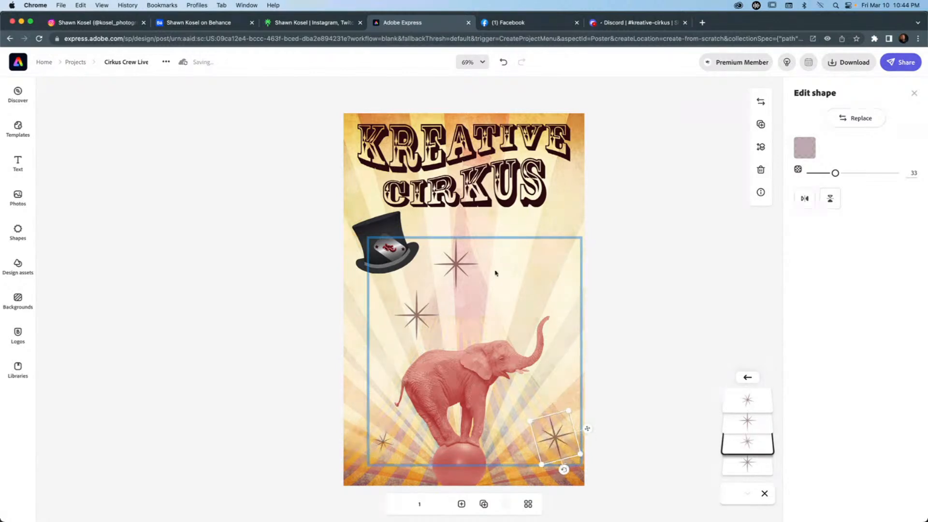
# Move the topmost star to the poster's upper right, just below the wordmark, and tilt it slightly.
pyautogui.click(460, 261)
pyautogui.moveTo(460, 263); pyautogui.dragTo(551, 237)
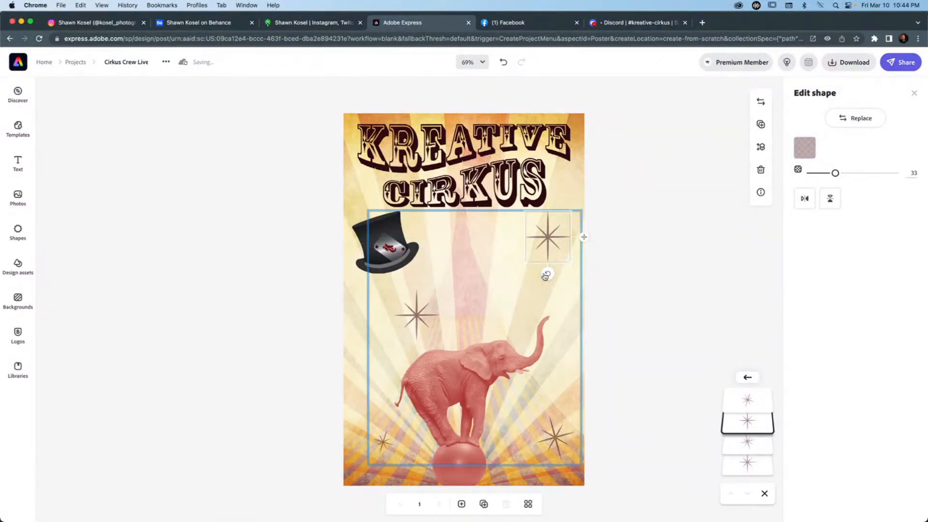
pyautogui.moveTo(545, 275); pyautogui.dragTo(539, 271)
pyautogui.moveTo(553, 238); pyautogui.dragTo(549, 248)
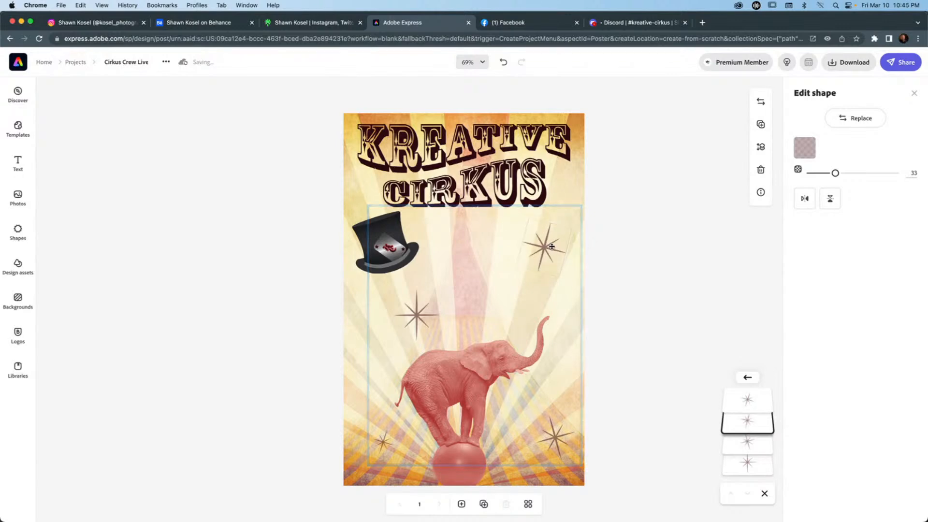
# Duplicate the star above the elephant's back and place a smaller, tilted copy beside the top hat.
pyautogui.click(419, 312)
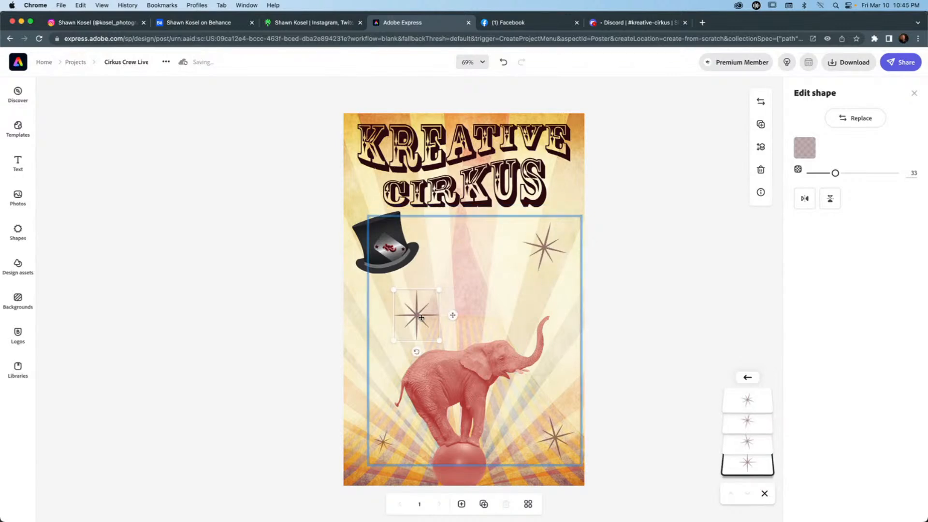
pyautogui.moveTo(422, 318); pyautogui.dragTo(409, 318)
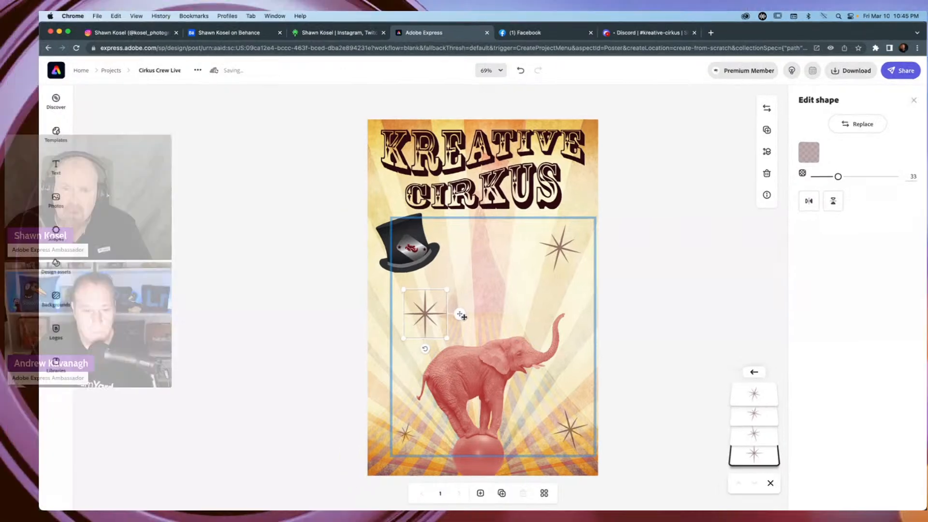
pyautogui.scroll(5, 440, 318)
pyautogui.scroll(-4, 441, 319)
pyautogui.scroll(-1, 532, 308)
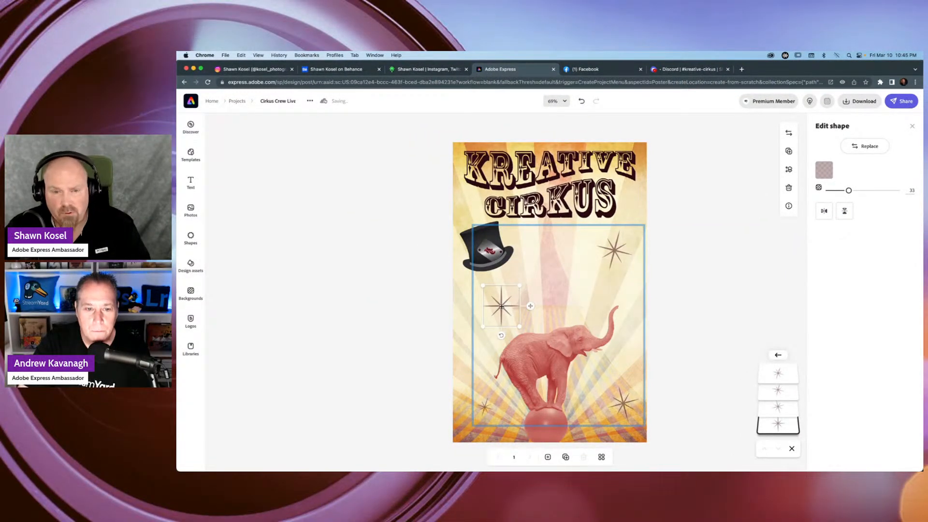
pyautogui.moveTo(501, 306); pyautogui.dragTo(559, 274)
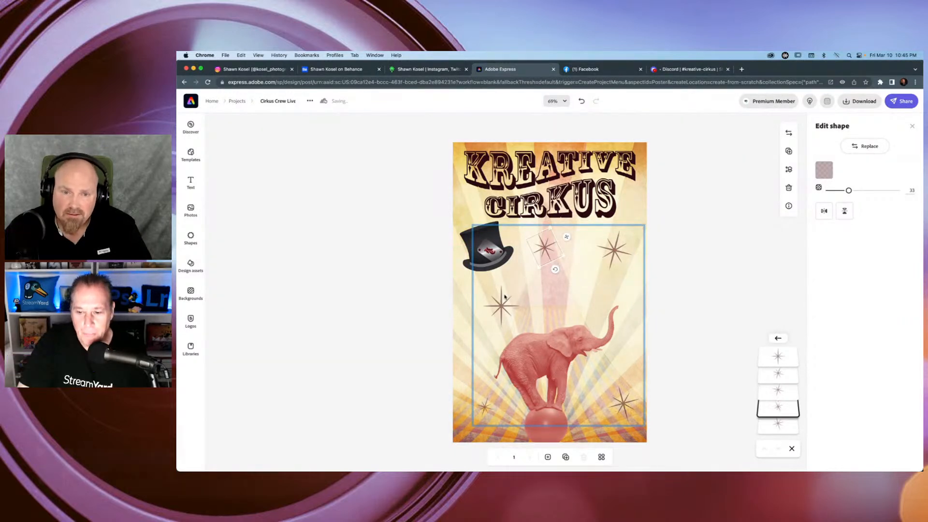
# Tilt the star above the elephant's back, adjust its position slightly, and deselect it.
pyautogui.click(507, 327)
pyautogui.moveTo(513, 337); pyautogui.dragTo(519, 332)
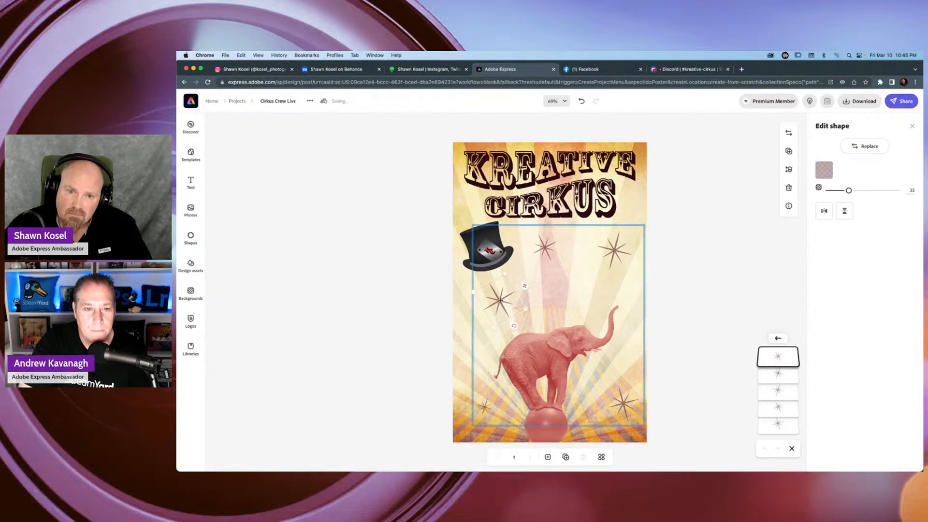
pyautogui.moveTo(501, 301); pyautogui.dragTo(505, 304)
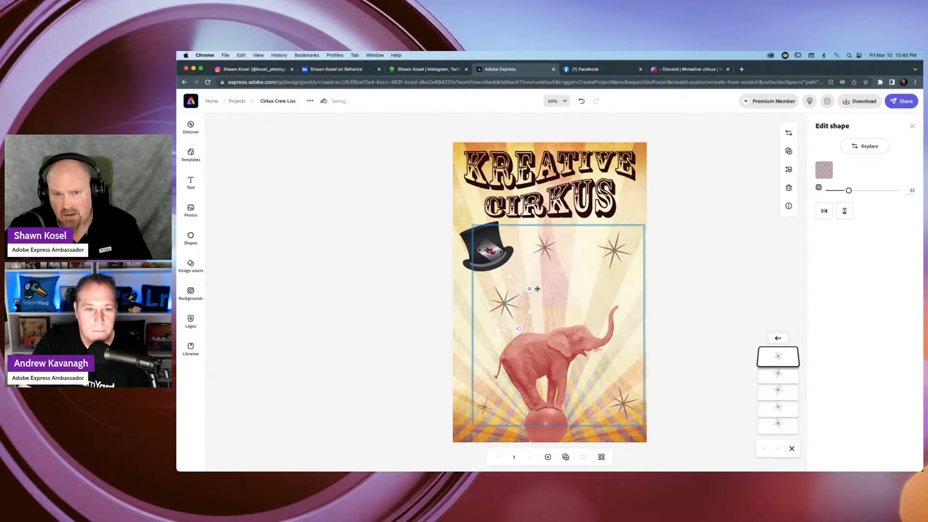
pyautogui.click(724, 221)
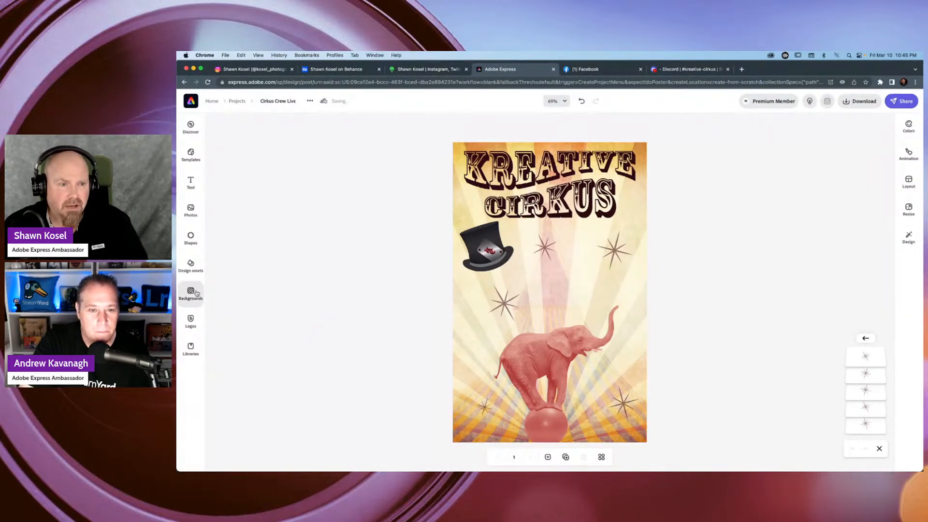
# Search the design assets for "halftones".
pyautogui.click(190, 266)
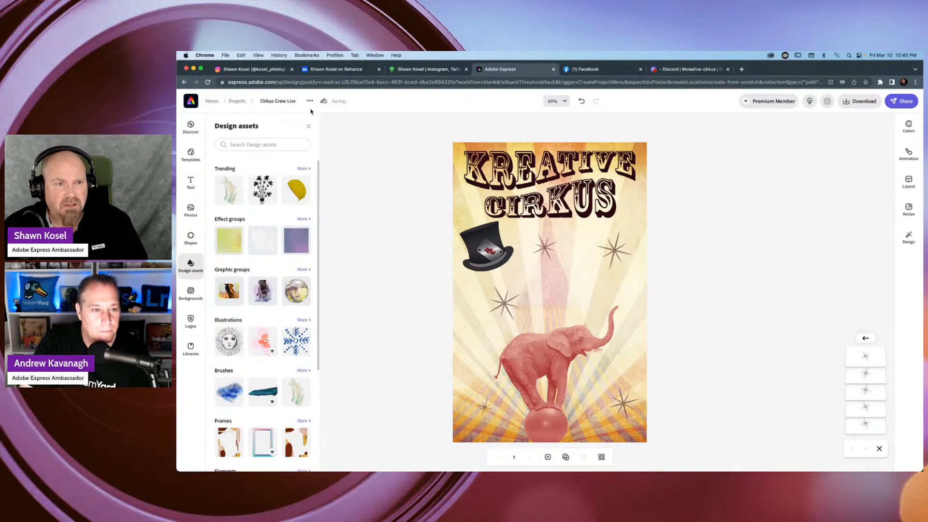
pyautogui.click(287, 144)
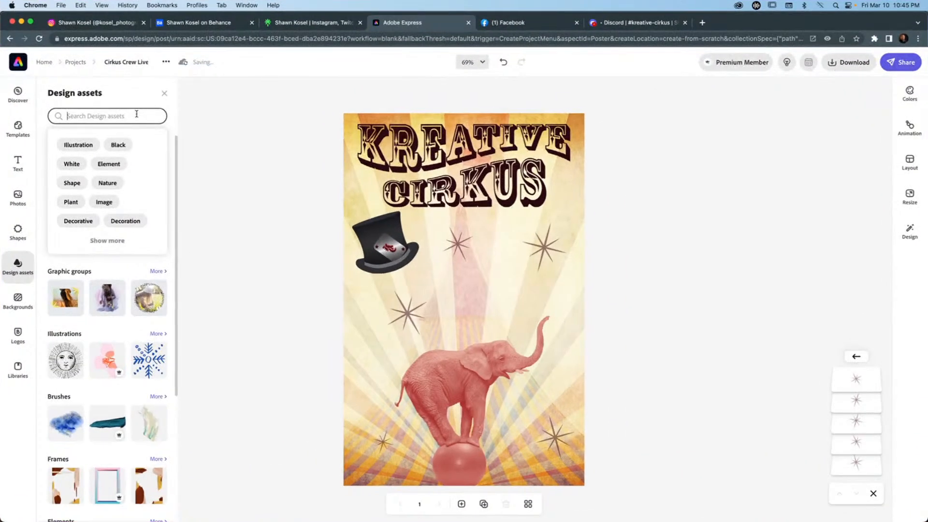
pyautogui.write('halftone')
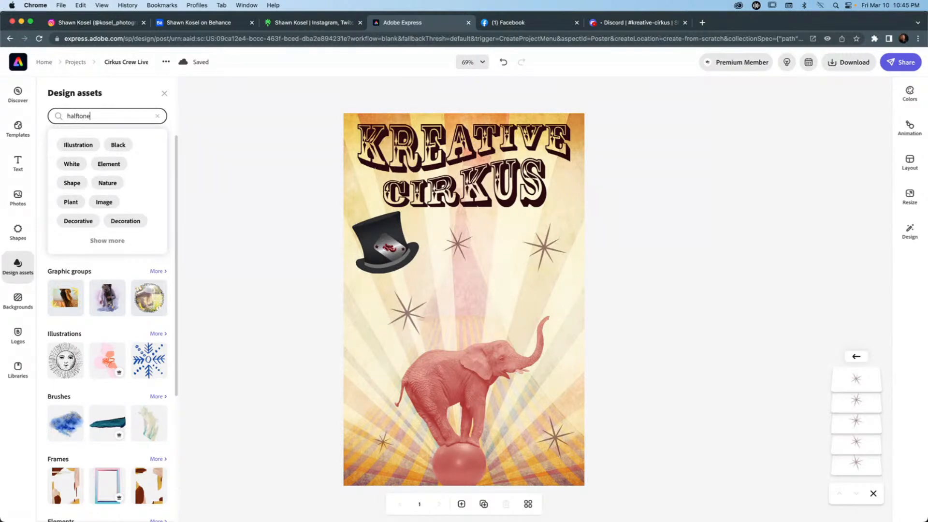
pyautogui.write('s')
pyautogui.press('Return')
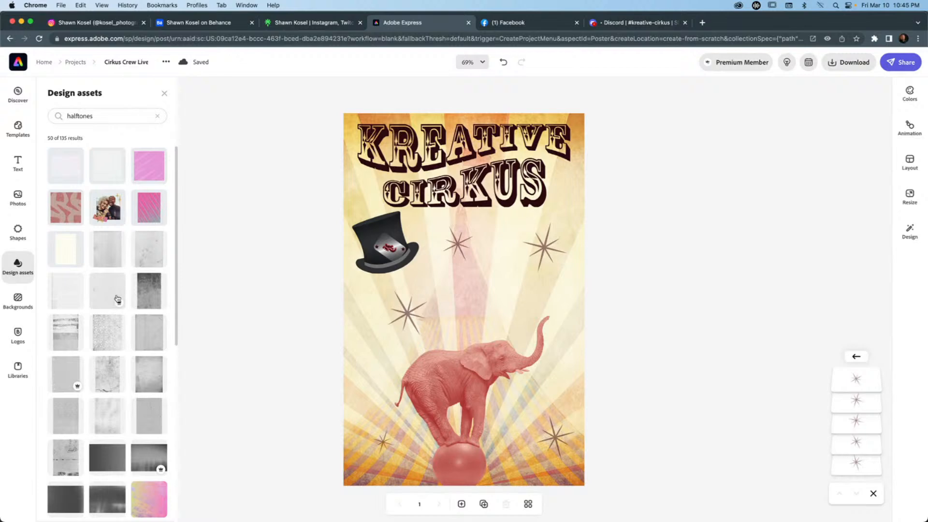
# Add a pale dotted halftone from the results to the poster, enlarge it and move it over the area above the elephant.
pyautogui.scroll(-3, 116, 298)
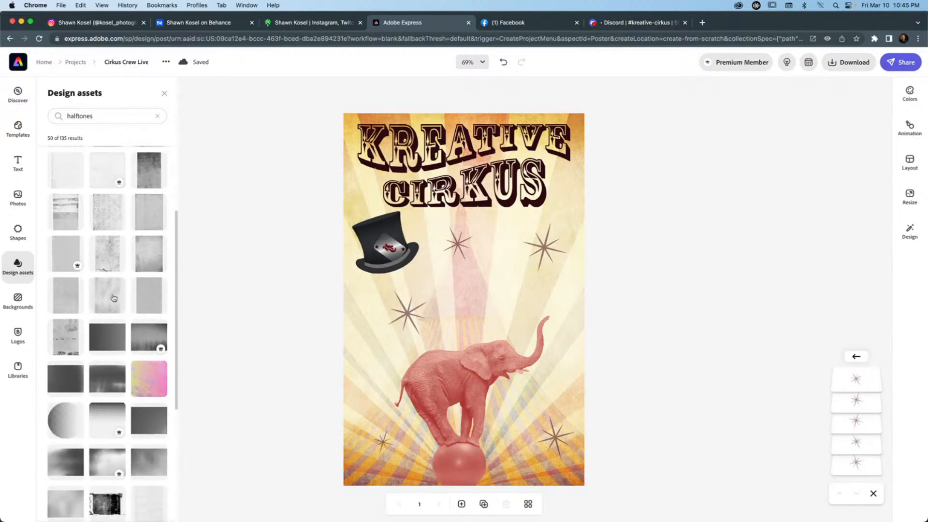
pyautogui.scroll(-3, 109, 296)
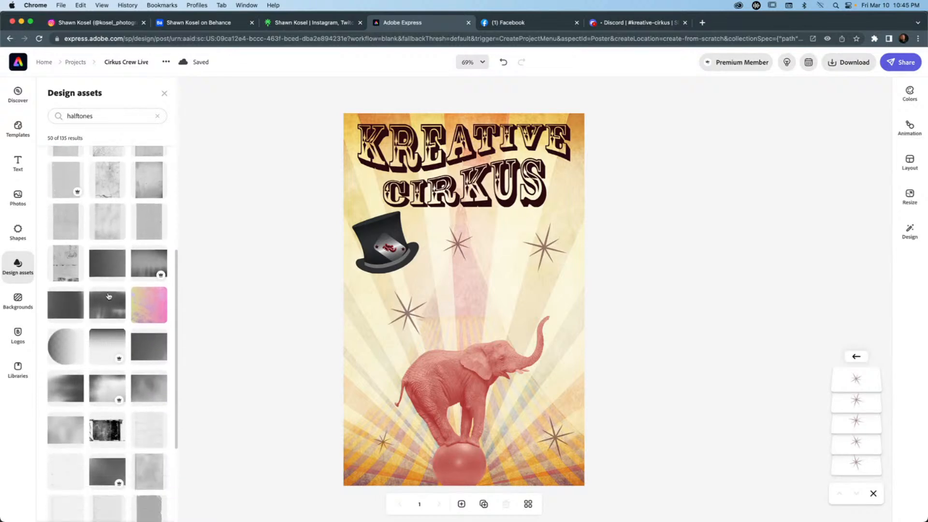
pyautogui.scroll(-2, 108, 296)
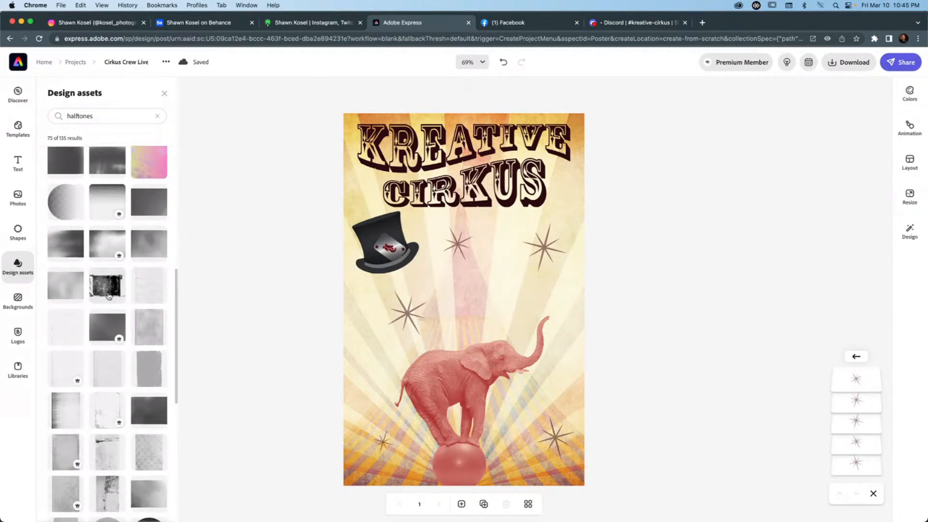
pyautogui.scroll(-4, 109, 296)
pyautogui.scroll(-2, 109, 296)
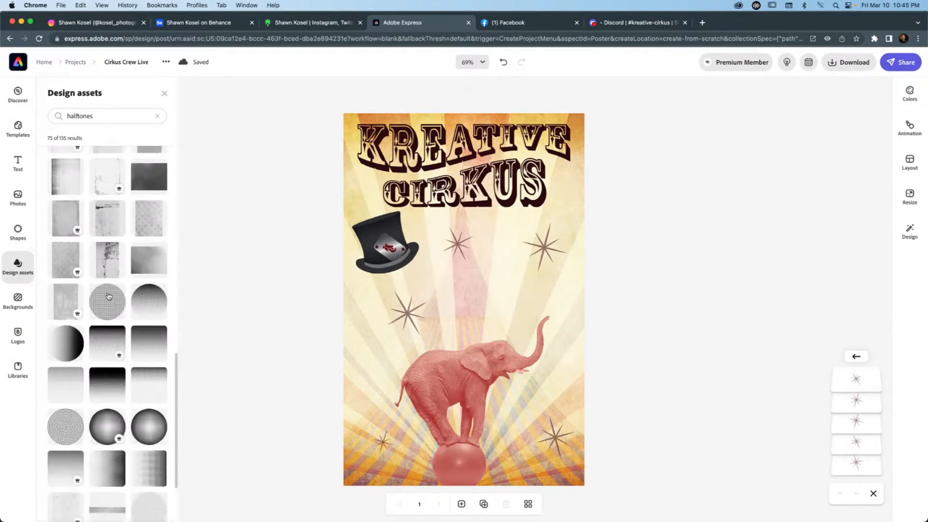
pyautogui.scroll(-5, 109, 296)
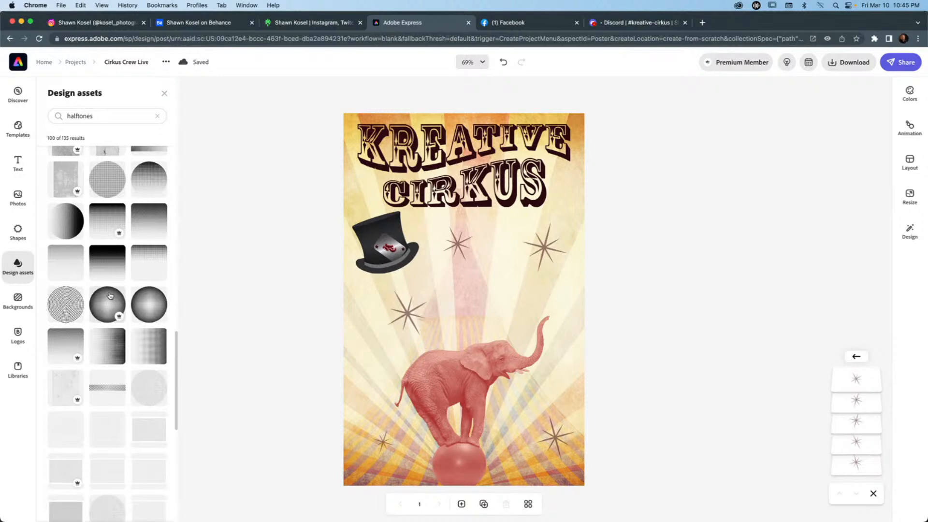
pyautogui.scroll(-2, 110, 295)
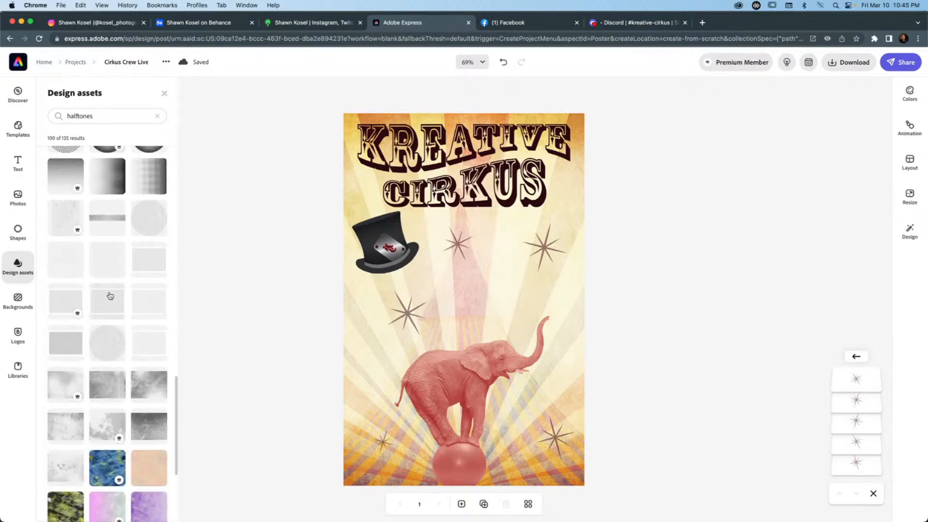
pyautogui.click(112, 257)
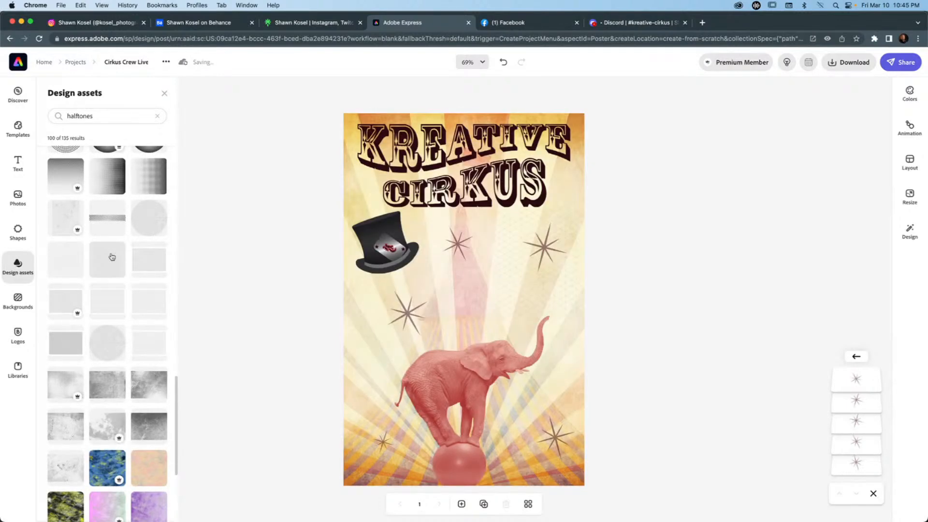
pyautogui.click(517, 282)
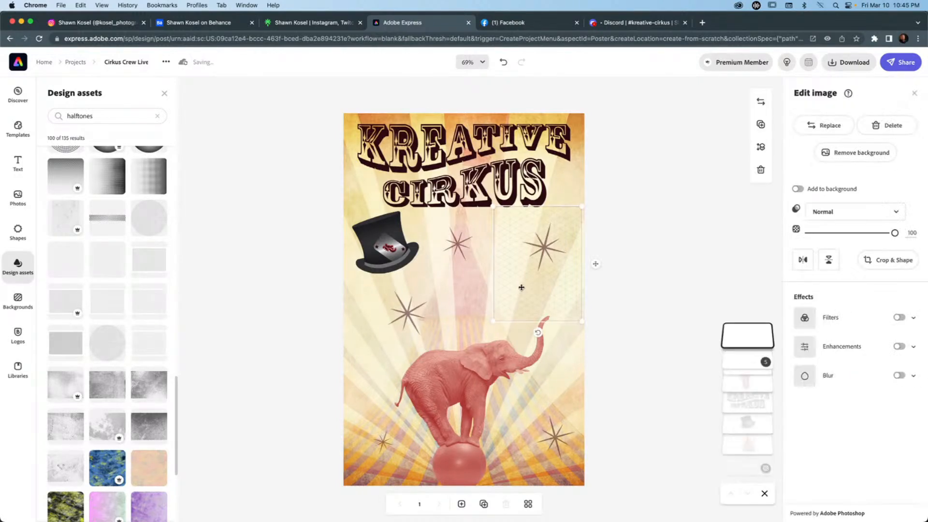
pyautogui.moveTo(493, 207); pyautogui.dragTo(387, 154)
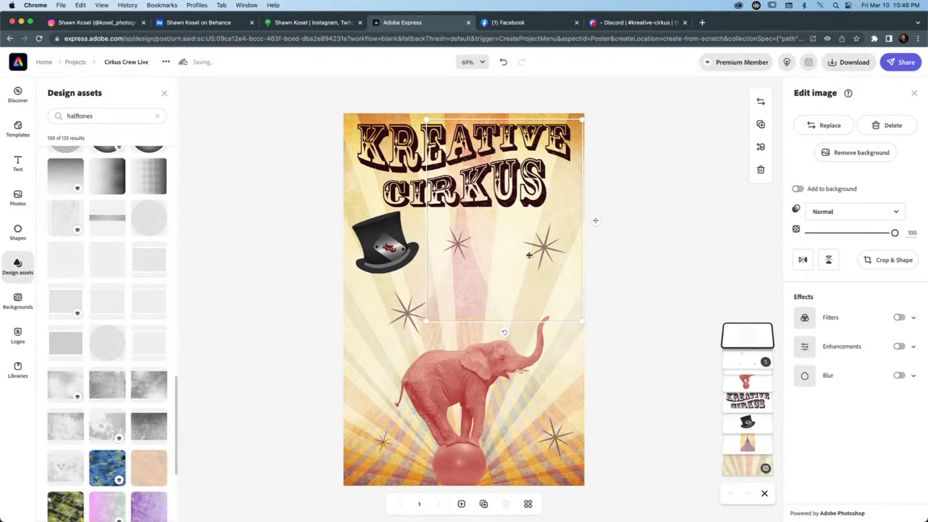
pyautogui.moveTo(598, 222); pyautogui.dragTo(587, 271)
# Replace the dotted halftone with the grey, grainy distressed texture from the halftones results.
pyautogui.click(831, 125)
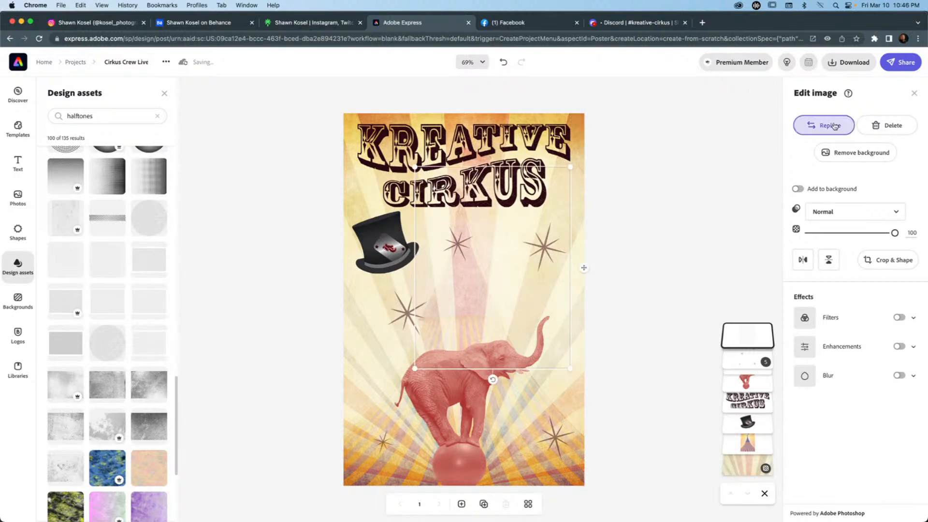
pyautogui.scroll(-5, 113, 343)
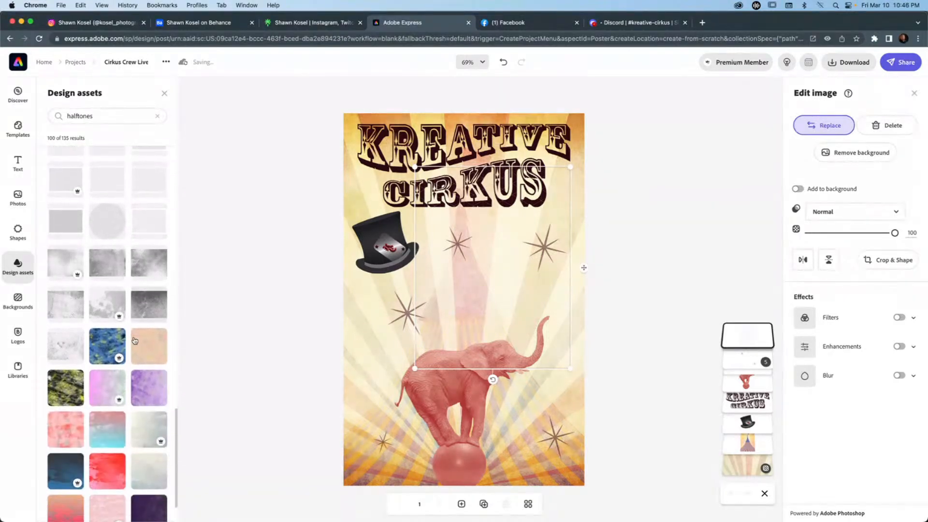
pyautogui.scroll(-1, 113, 343)
pyautogui.scroll(2, 113, 343)
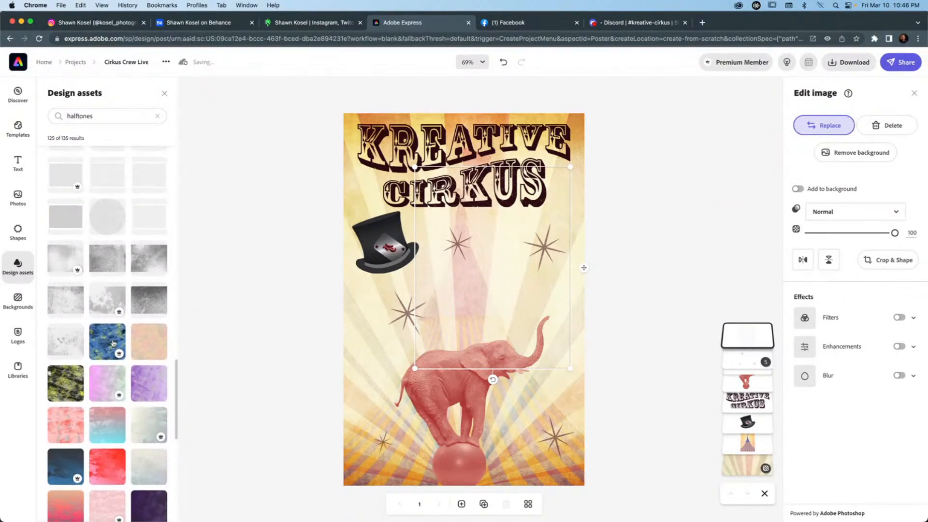
pyautogui.scroll(-1, 113, 343)
pyautogui.scroll(-4, 113, 343)
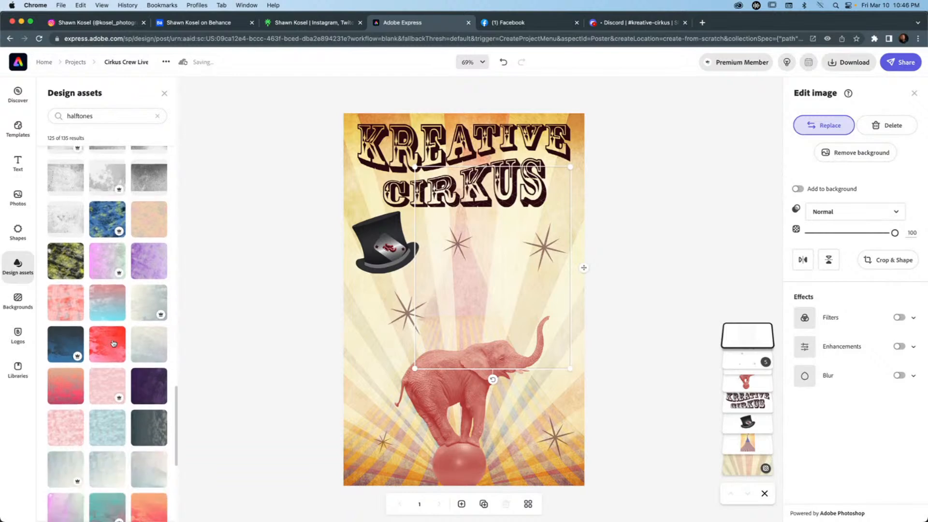
pyautogui.scroll(3, 113, 343)
pyautogui.scroll(4, 113, 343)
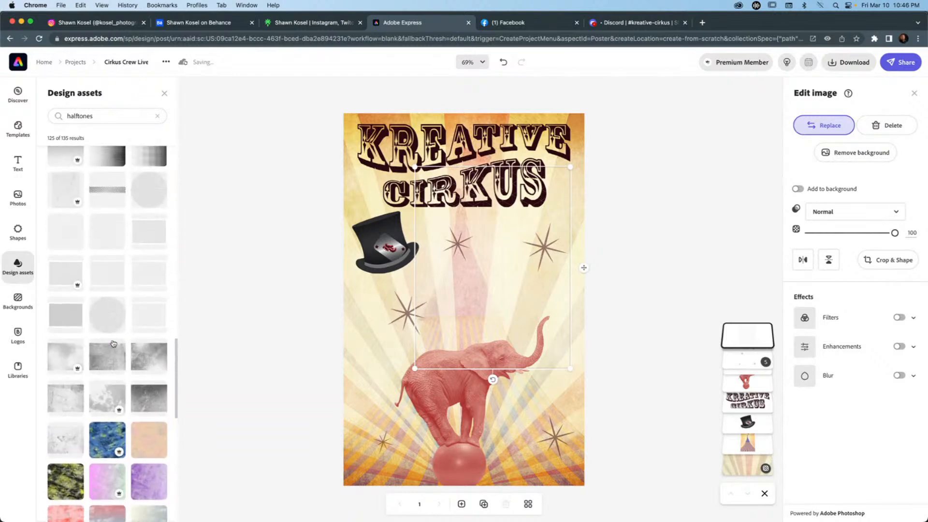
pyautogui.scroll(-1, 130, 343)
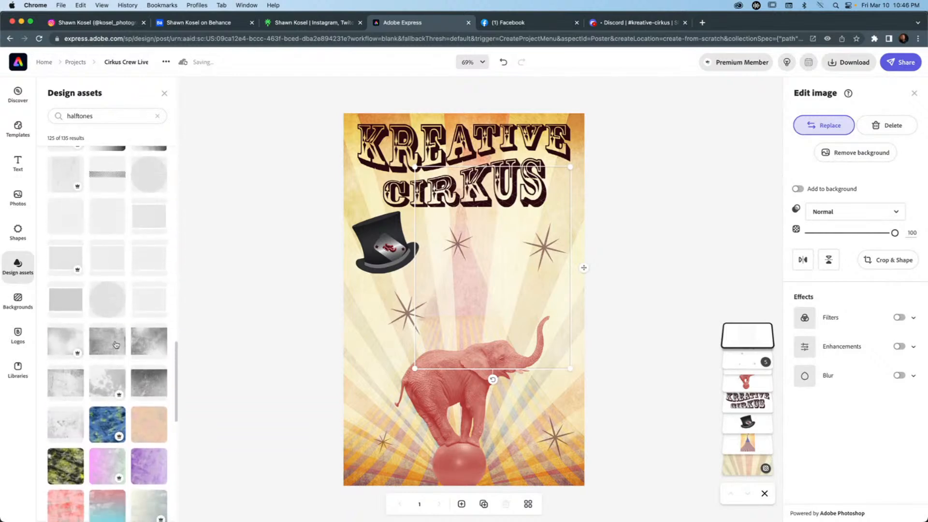
pyautogui.click(145, 343)
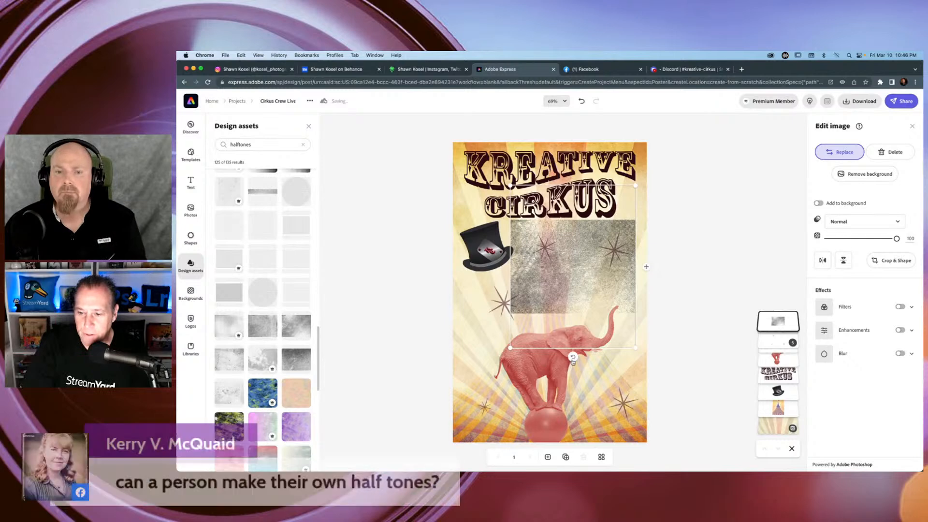
# Rotate the grainy texture 90 degrees clockwise so it stands upright, and flip it vertically.
pyautogui.moveTo(573, 357); pyautogui.dragTo(450, 259)
pyautogui.click(449, 260)
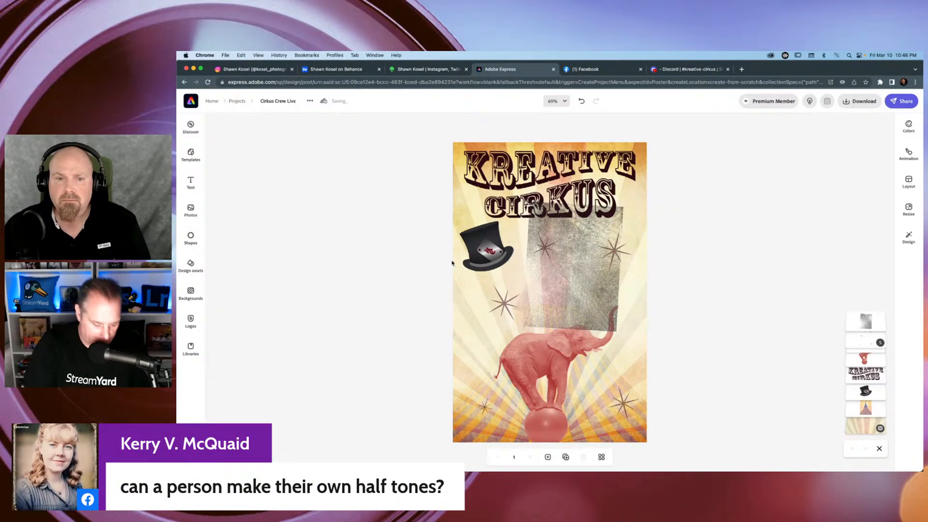
pyautogui.click(555, 260)
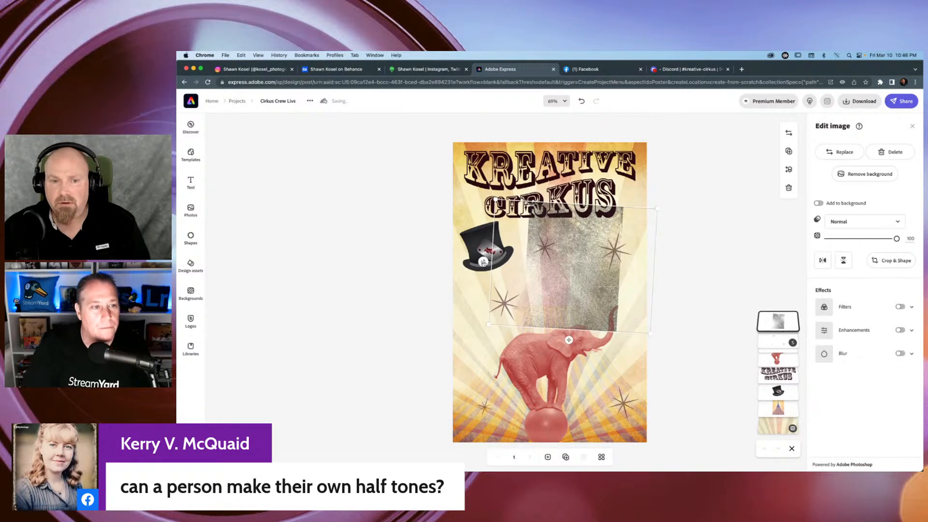
pyautogui.moveTo(483, 262); pyautogui.dragTo(483, 266)
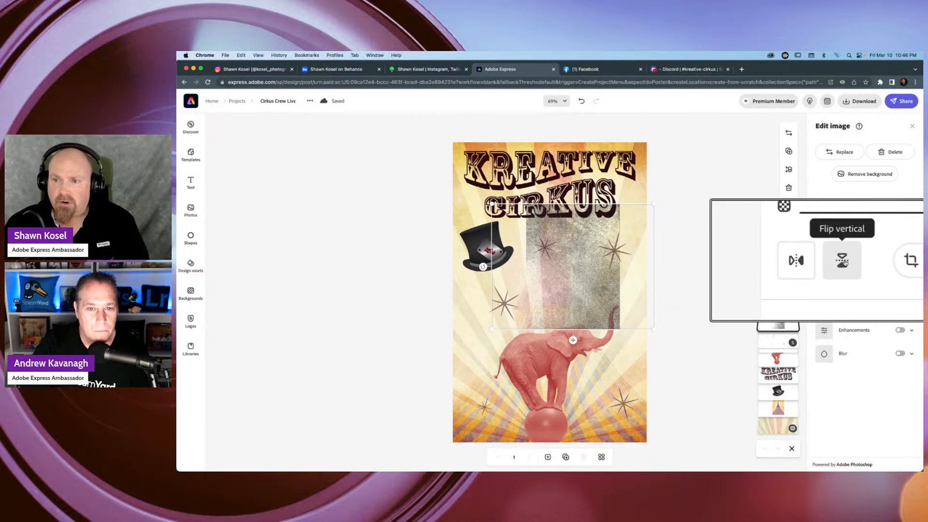
pyautogui.click(843, 260)
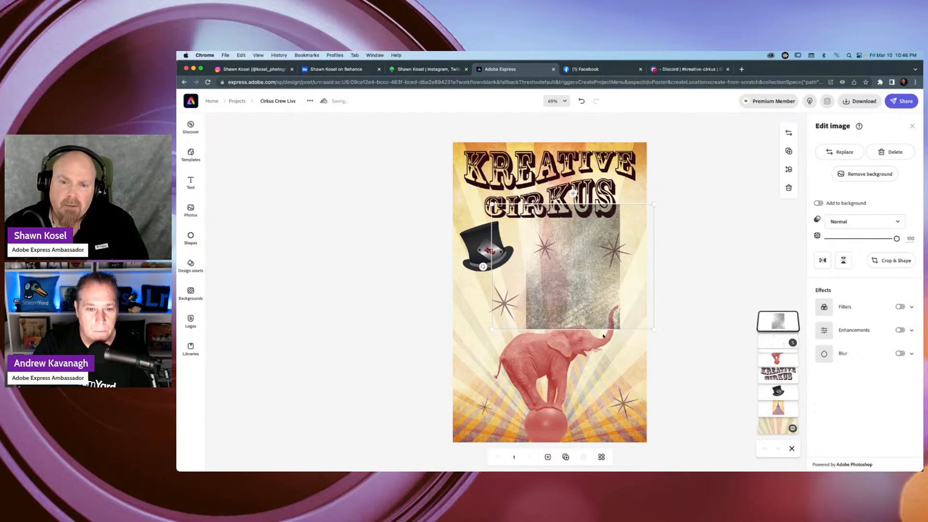
# Enlarge the grainy texture until it covers the whole poster, from above the wordmark down to below the elephant's ball.
pyautogui.moveTo(494, 330); pyautogui.dragTo(420, 443)
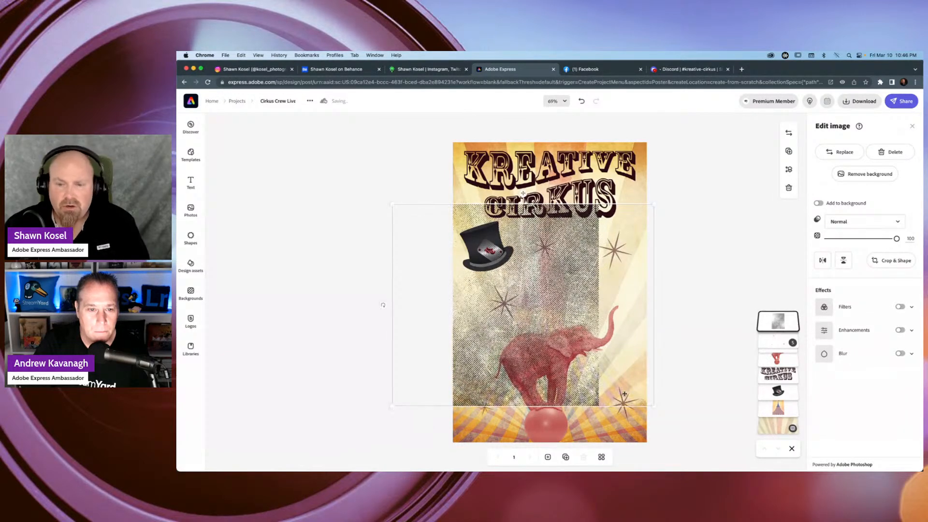
pyautogui.moveTo(654, 405); pyautogui.dragTo(712, 446)
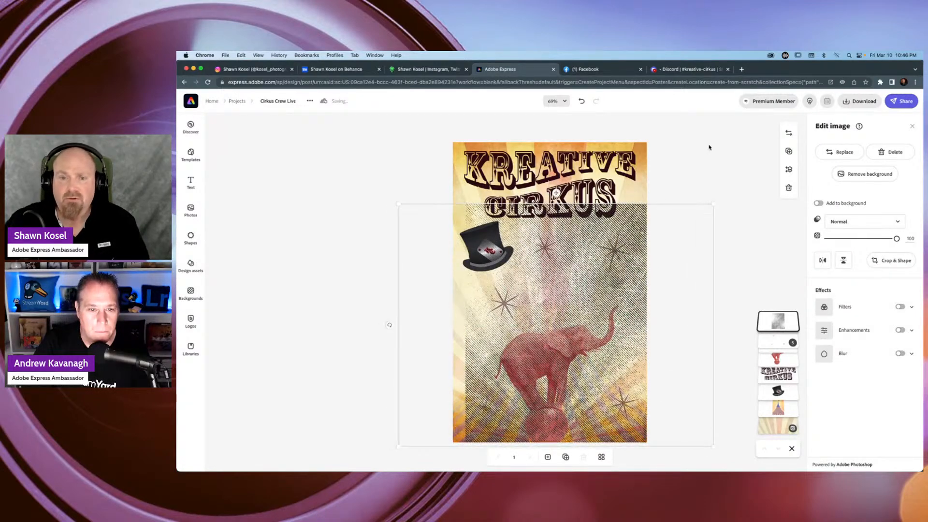
pyautogui.moveTo(714, 201); pyautogui.dragTo(745, 138)
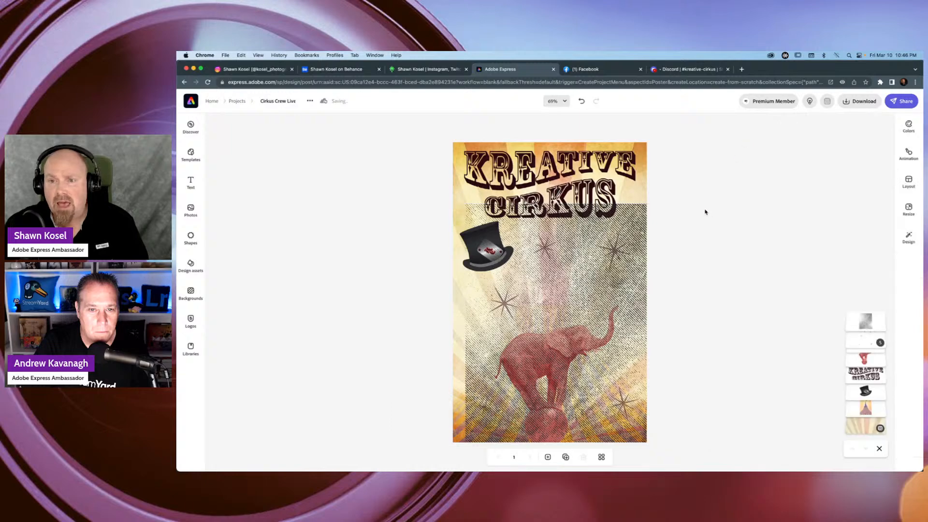
pyautogui.click(595, 236)
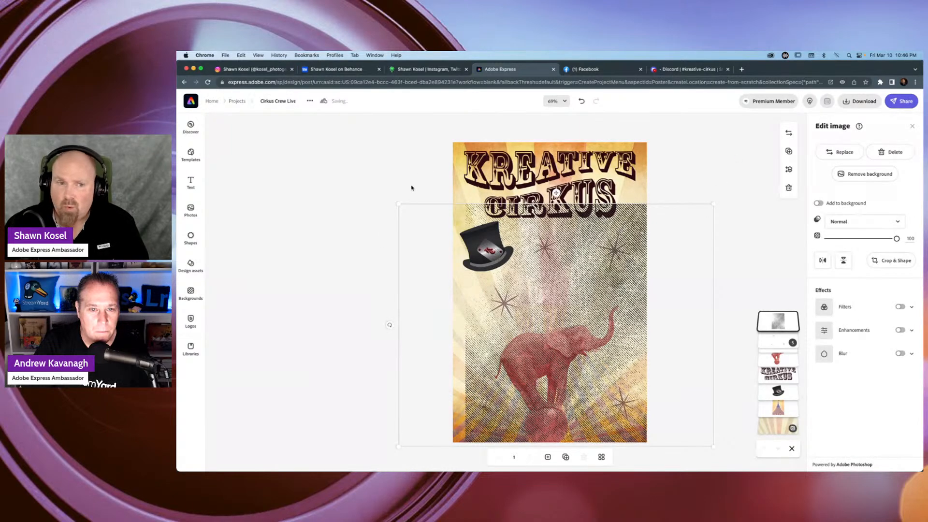
pyautogui.moveTo(398, 203); pyautogui.dragTo(379, 128)
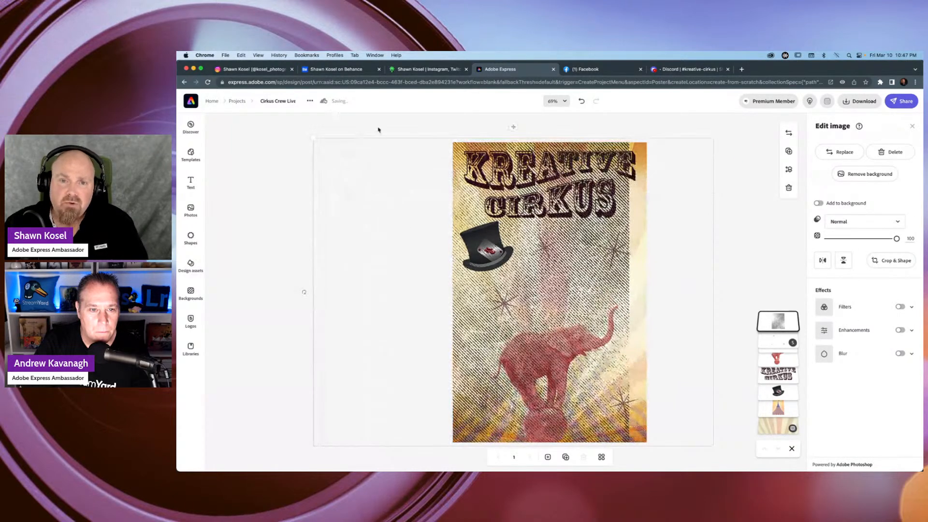
pyautogui.moveTo(732, 127); pyautogui.dragTo(746, 116)
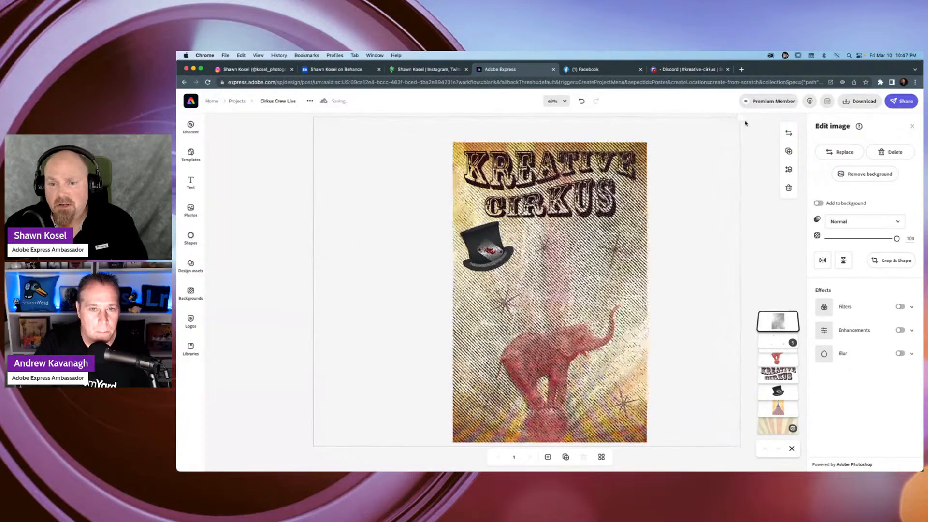
pyautogui.moveTo(586, 290); pyautogui.dragTo(593, 291)
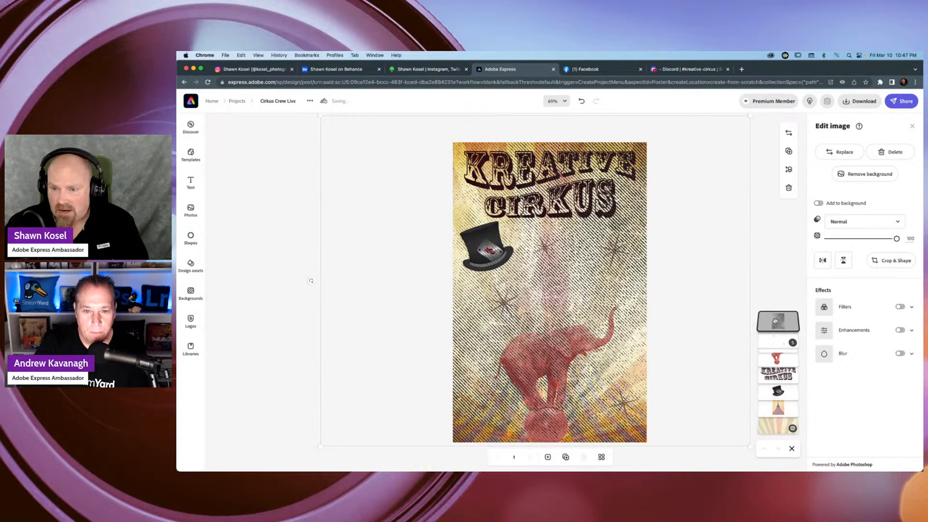
# Restack the texture between the wordmark and the elephant, with Multiply blending and 11% opacity.
pyautogui.moveTo(774, 321); pyautogui.dragTo(773, 378)
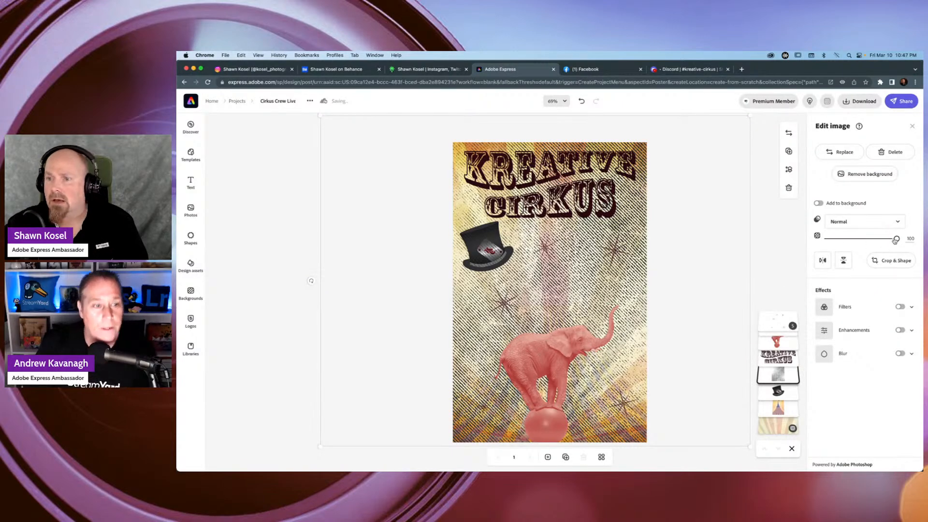
pyautogui.moveTo(897, 239); pyautogui.dragTo(817, 233)
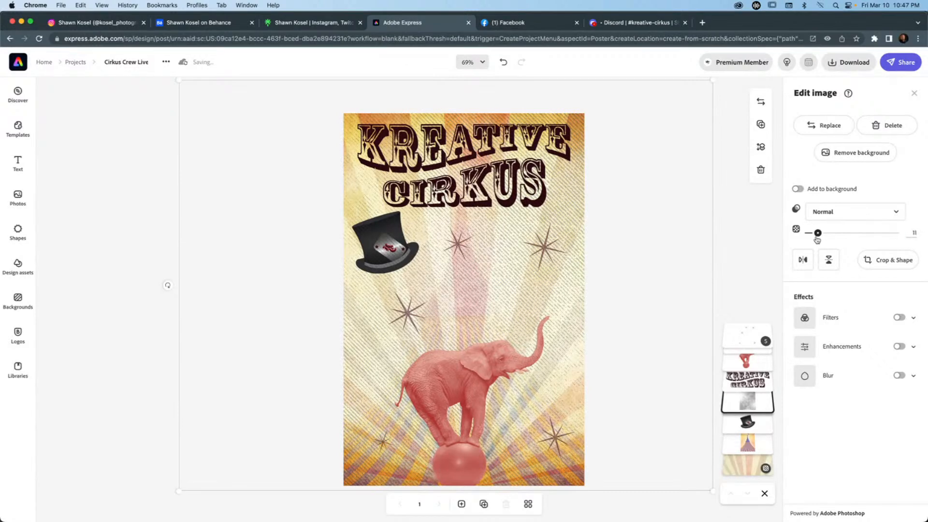
pyautogui.click(857, 213)
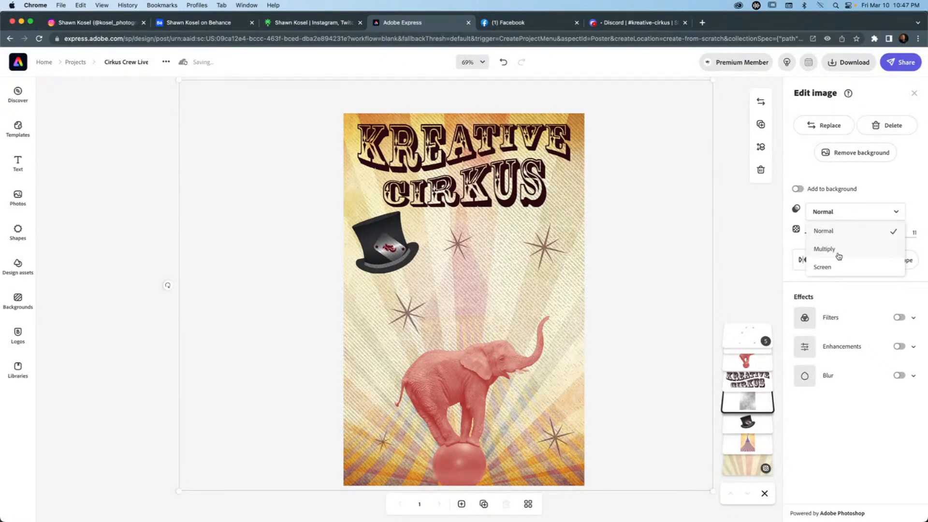
pyautogui.click(839, 257)
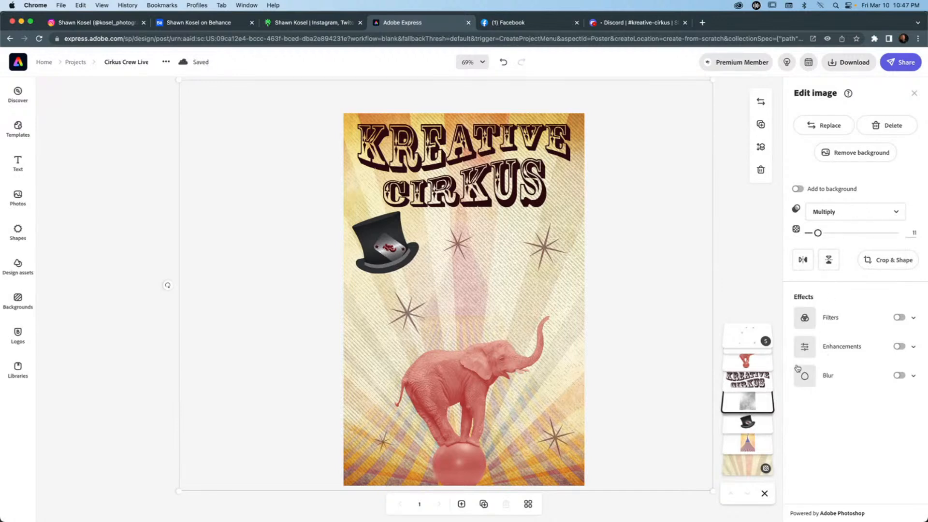
pyautogui.moveTo(750, 383); pyautogui.dragTo(746, 408)
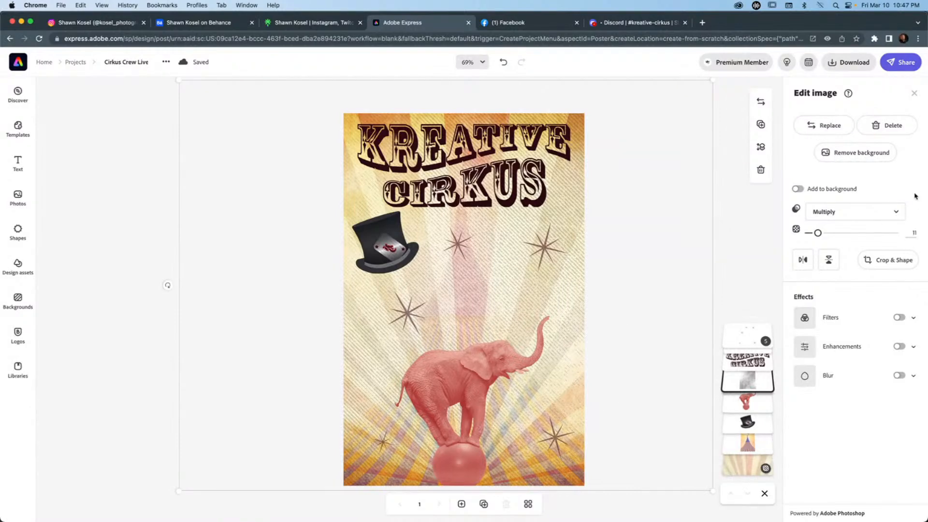
# Try Screen blending on the texture with the opacity raised to 74%.
pyautogui.click(884, 213)
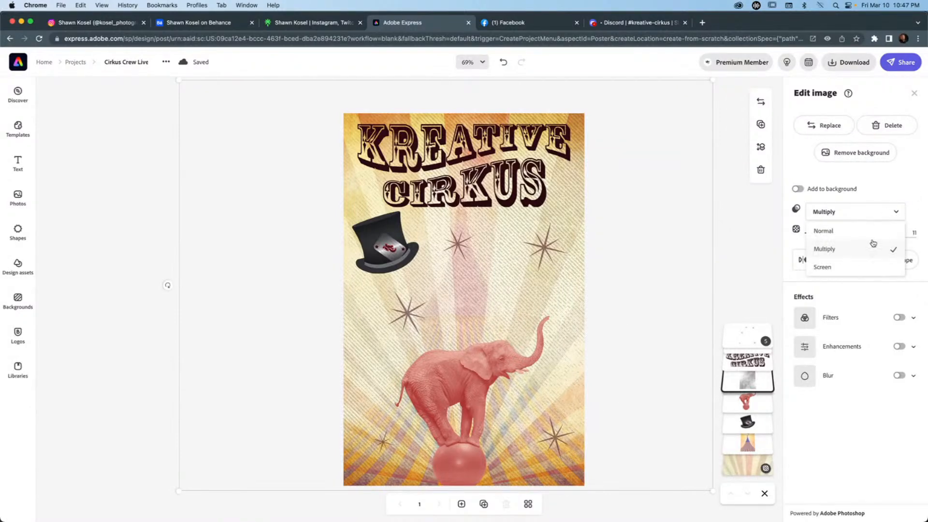
pyautogui.click(858, 267)
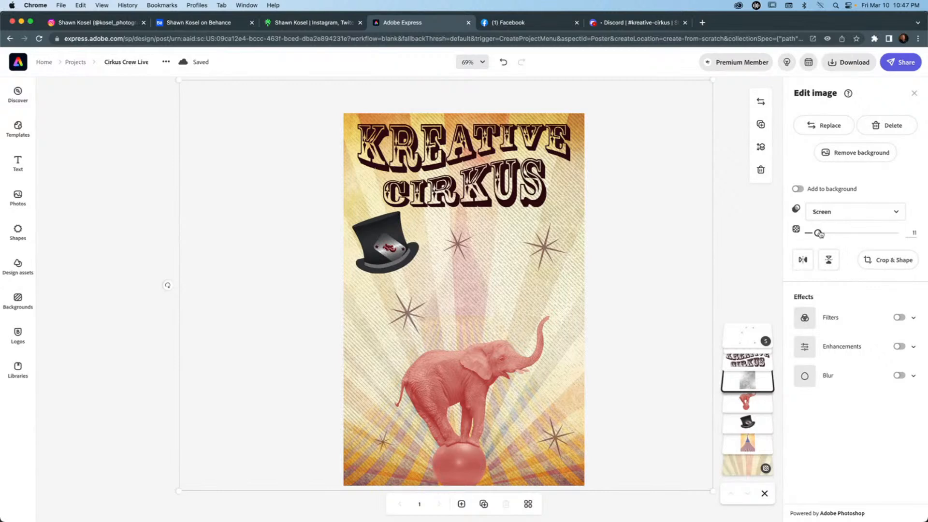
pyautogui.moveTo(820, 234); pyautogui.dragTo(872, 233)
pyautogui.moveTo(748, 402)
pyautogui.mouseDown()
pyautogui.moveTo(755, 356)
pyautogui.moveTo(747, 404)
pyautogui.mouseUp()
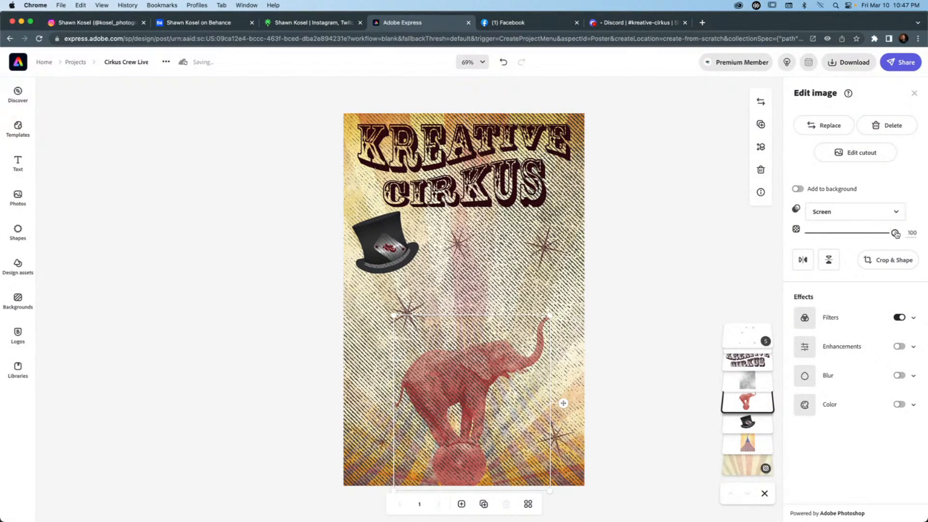
pyautogui.moveTo(895, 233)
pyautogui.mouseDown()
pyautogui.moveTo(862, 233)
pyautogui.moveTo(895, 232)
pyautogui.mouseUp()
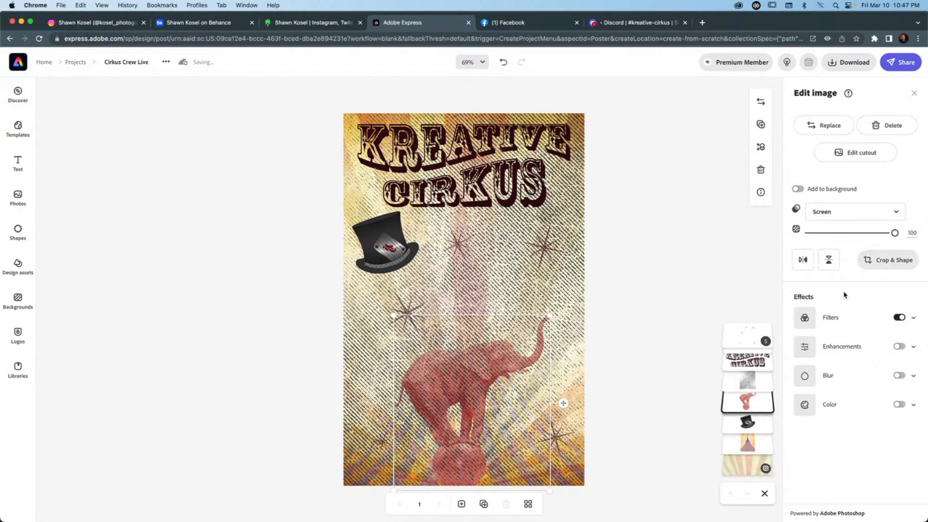
# Set the texture's blend mode to Multiply and lower its opacity to 7%.
pyautogui.click(748, 381)
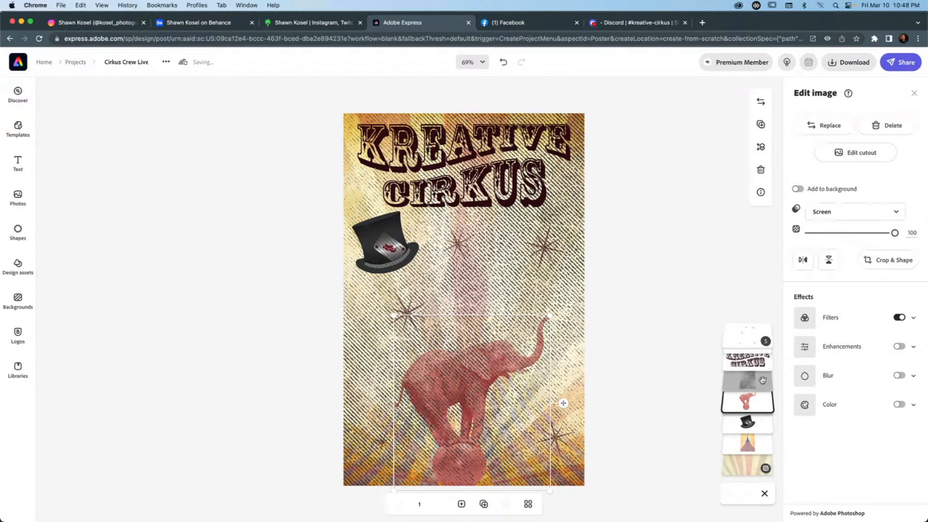
pyautogui.moveTo(872, 233); pyautogui.dragTo(841, 235)
pyautogui.click(854, 212)
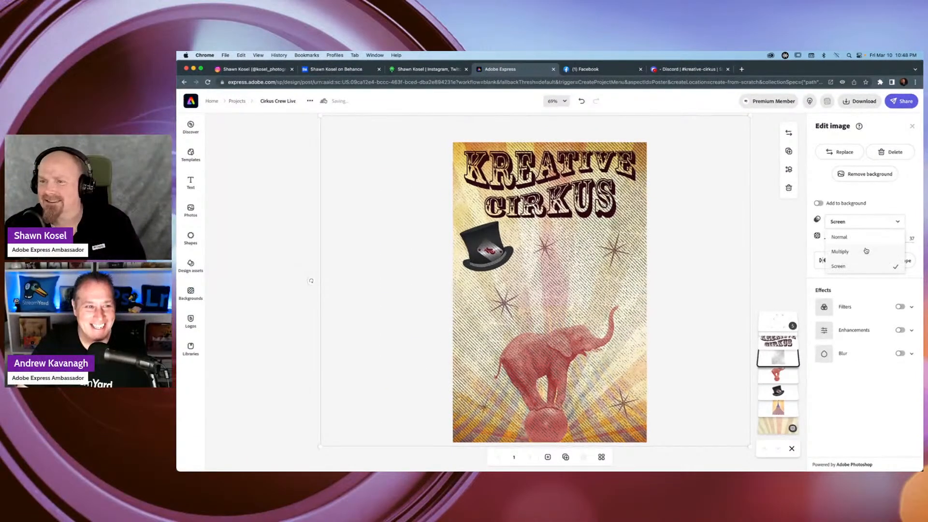
pyautogui.click(866, 250)
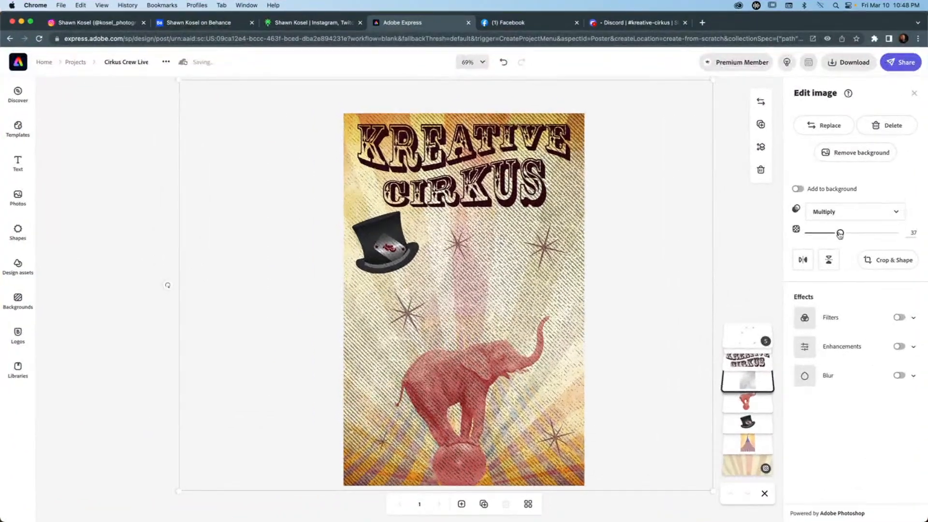
pyautogui.moveTo(852, 238); pyautogui.dragTo(814, 233)
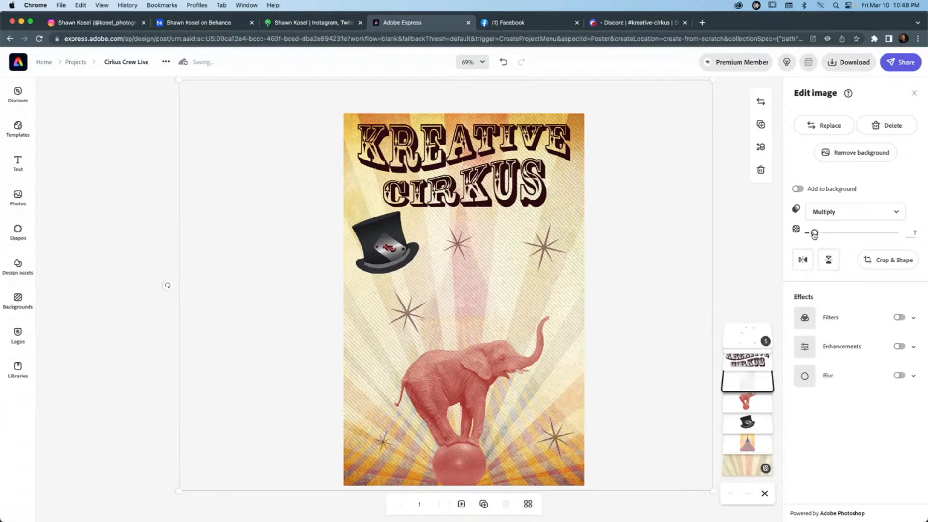
pyautogui.click(734, 223)
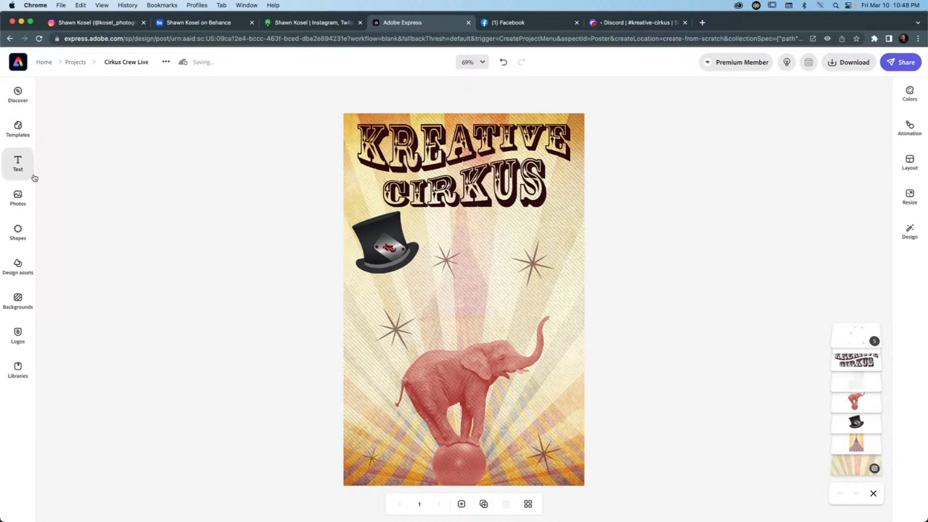
# Add a text box reading "Community Challenge" to the poster and widen it so the words fit on one line.
pyautogui.click(19, 163)
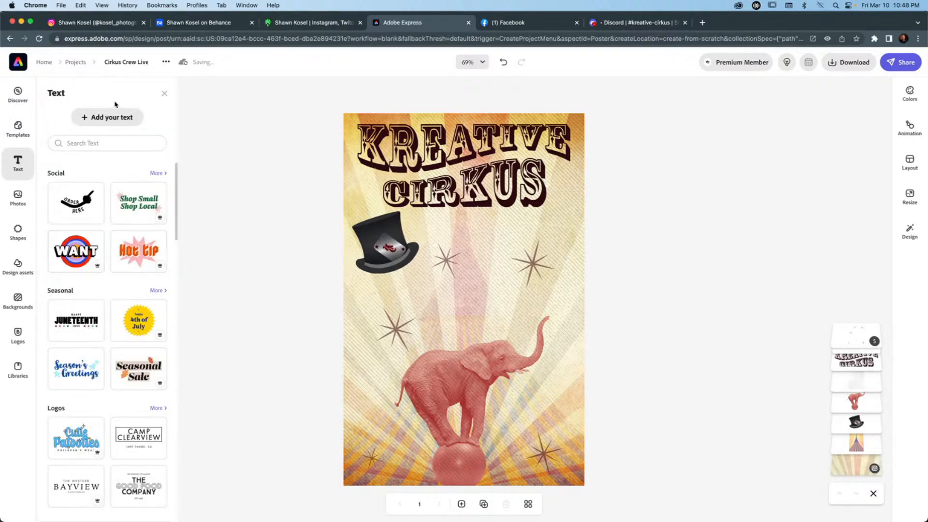
pyautogui.click(111, 117)
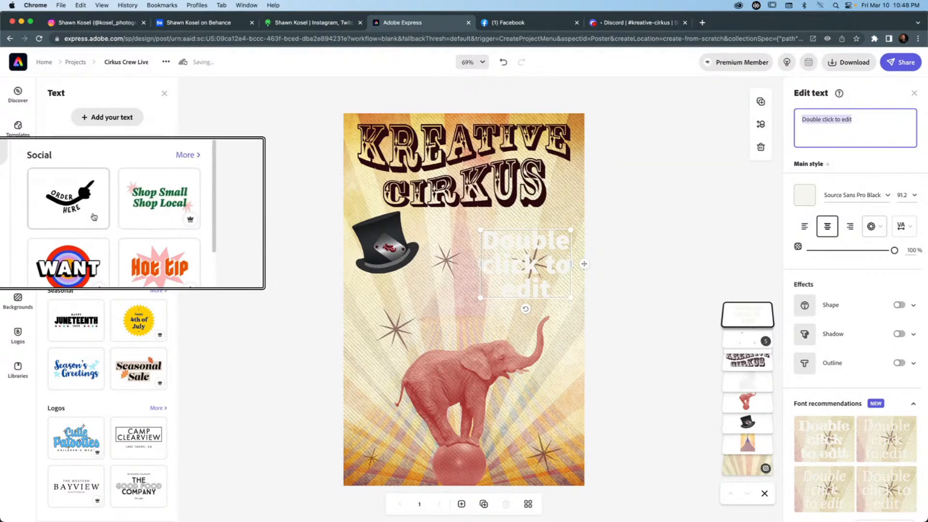
pyautogui.scroll(-3, 110, 285)
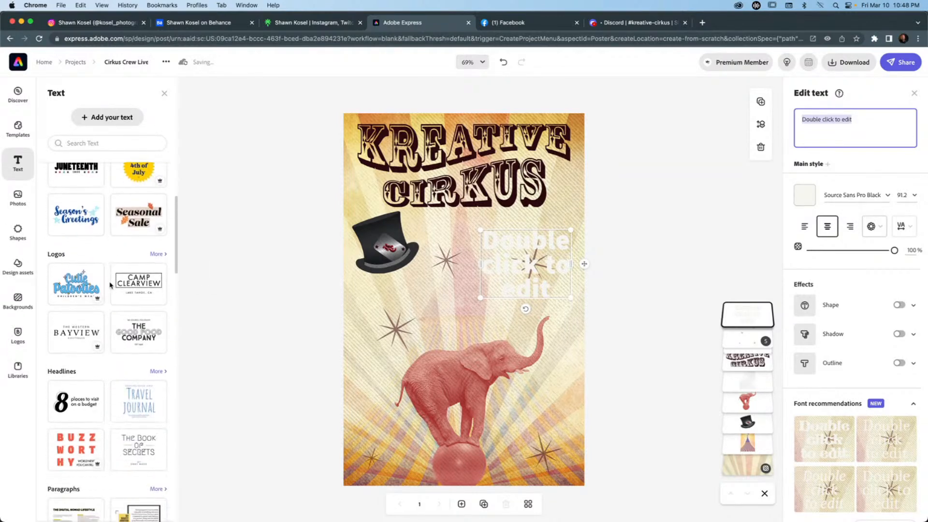
pyautogui.scroll(-8, 110, 285)
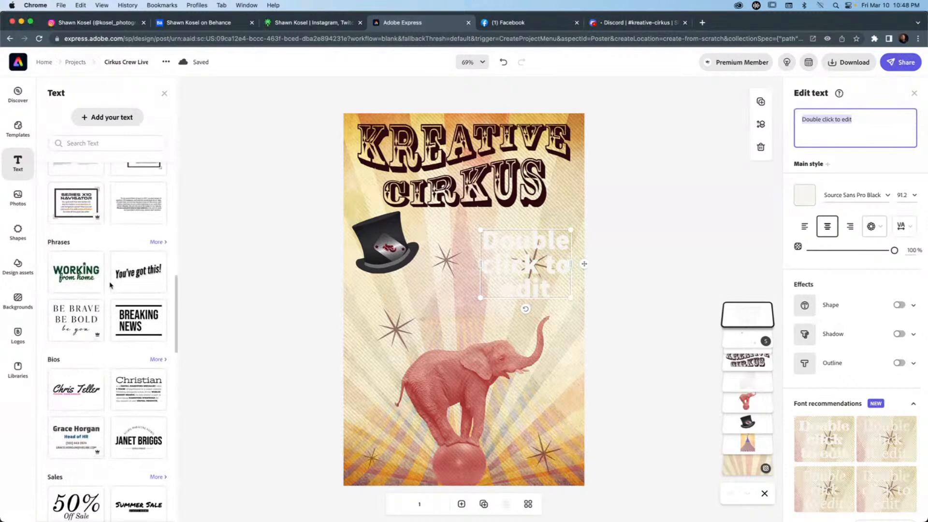
pyautogui.scroll(5, 110, 285)
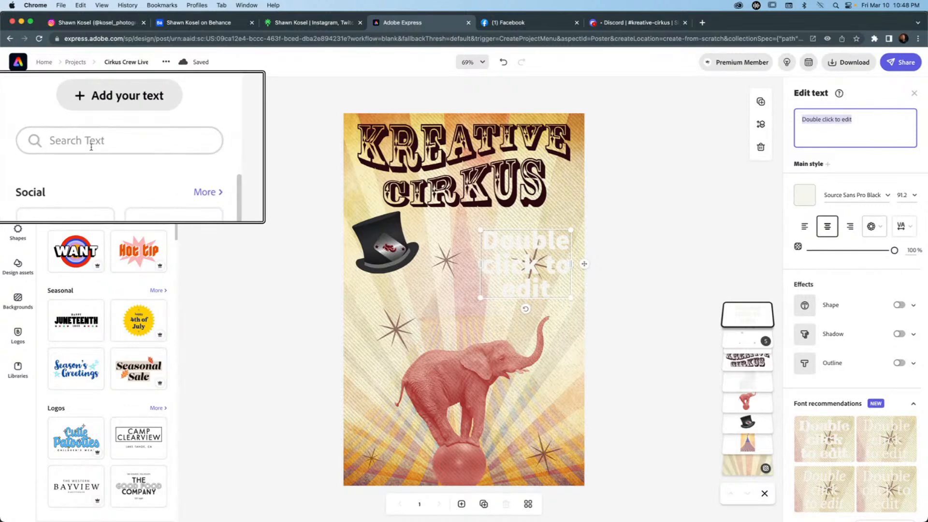
pyautogui.moveTo(481, 263); pyautogui.dragTo(368, 250)
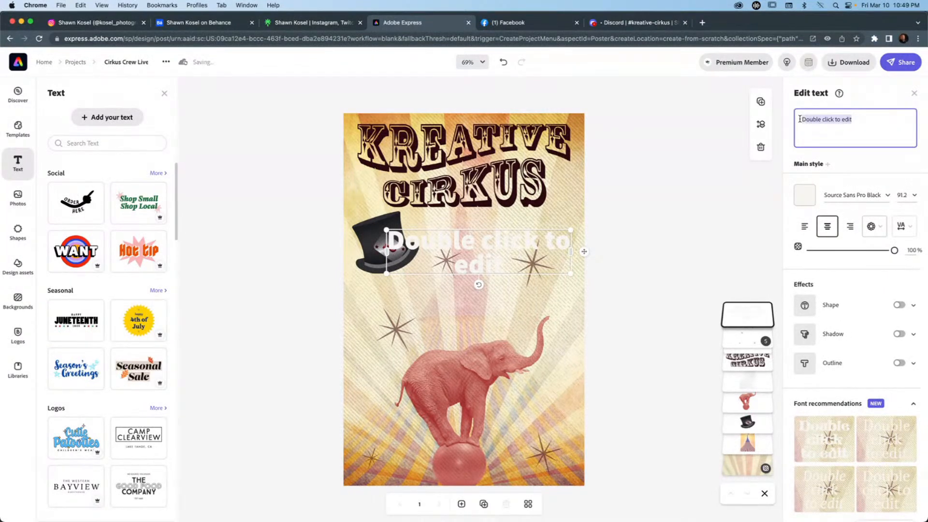
pyautogui.write('C')
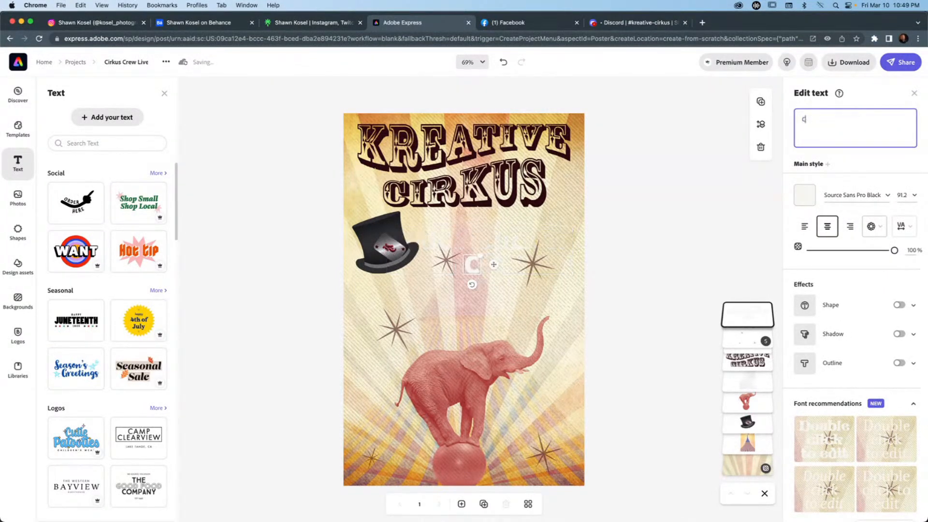
pyautogui.write('ommunity Ch')
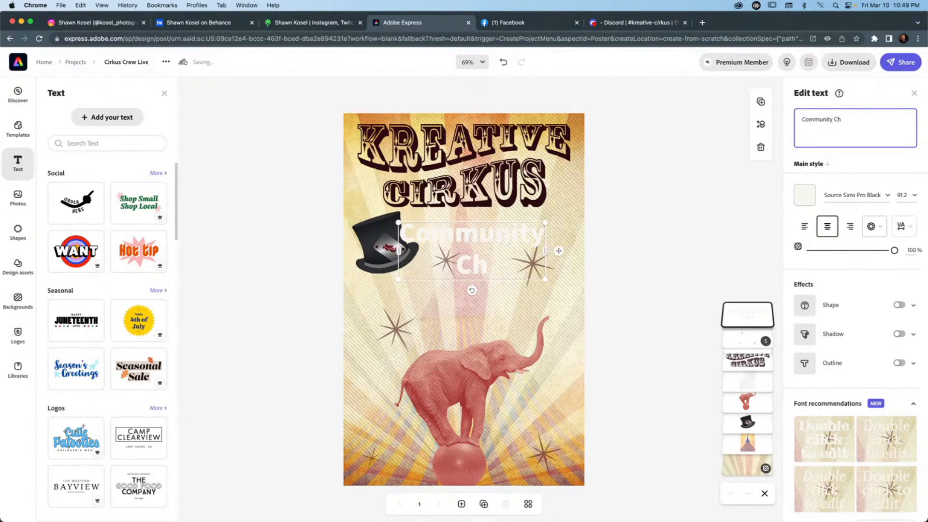
pyautogui.press('BackSpace')
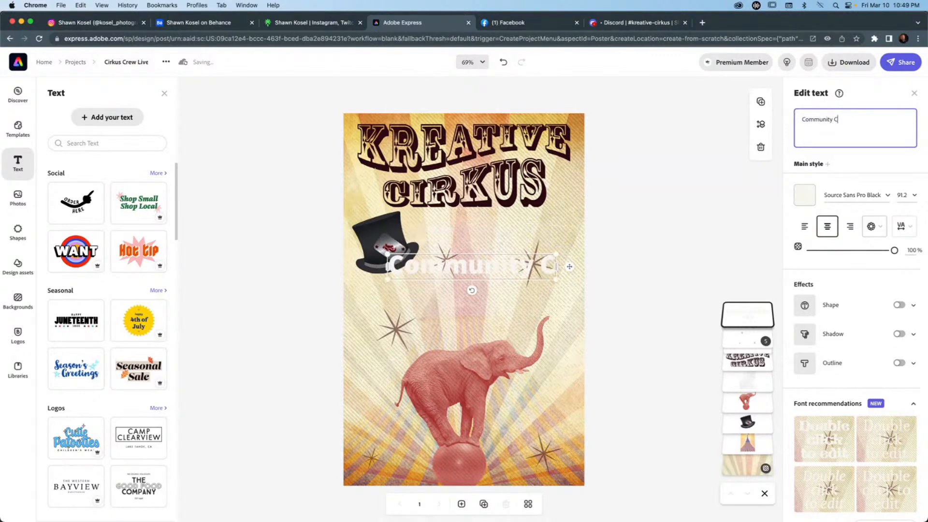
pyautogui.write('hallenge')
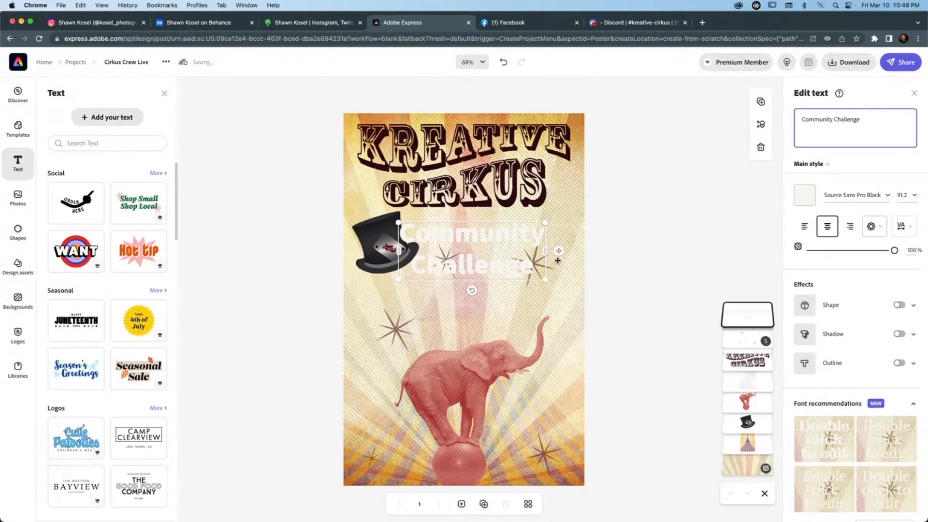
pyautogui.moveTo(546, 251); pyautogui.dragTo(673, 245)
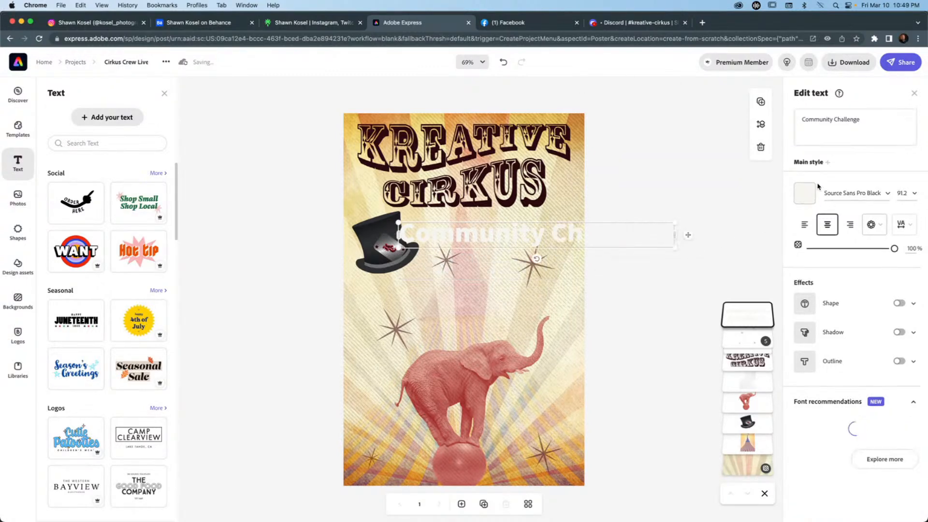
# Set the "Community Challenge" text size to 36 and place it just under the CIRKUS word, beside the top hat.
pyautogui.click(915, 187)
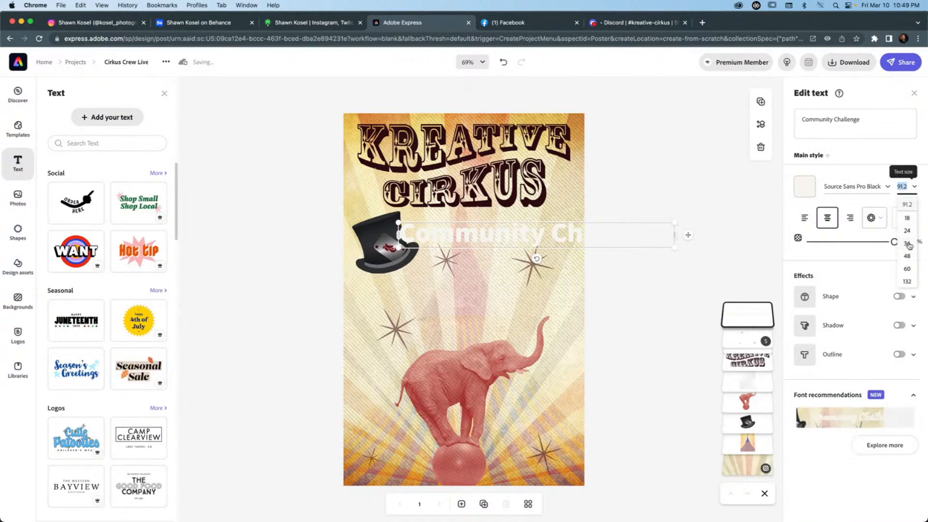
pyautogui.click(909, 243)
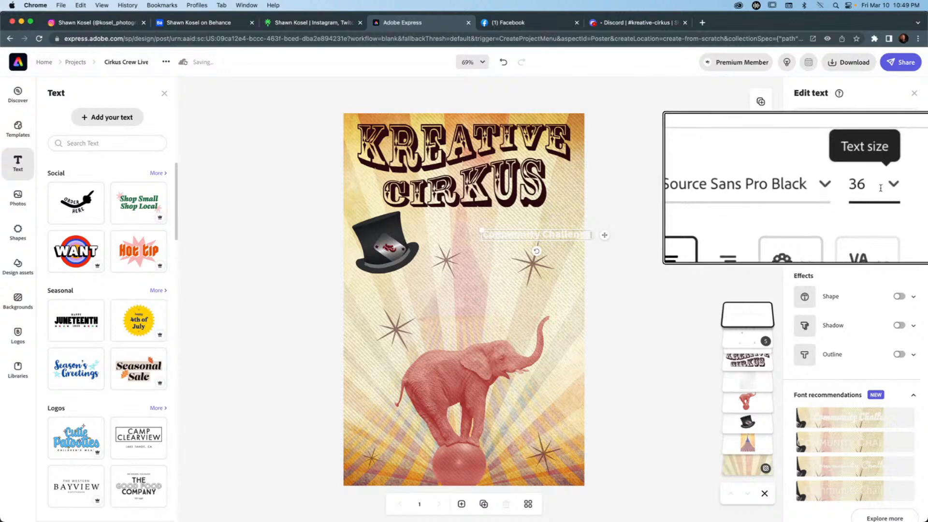
pyautogui.click(913, 189)
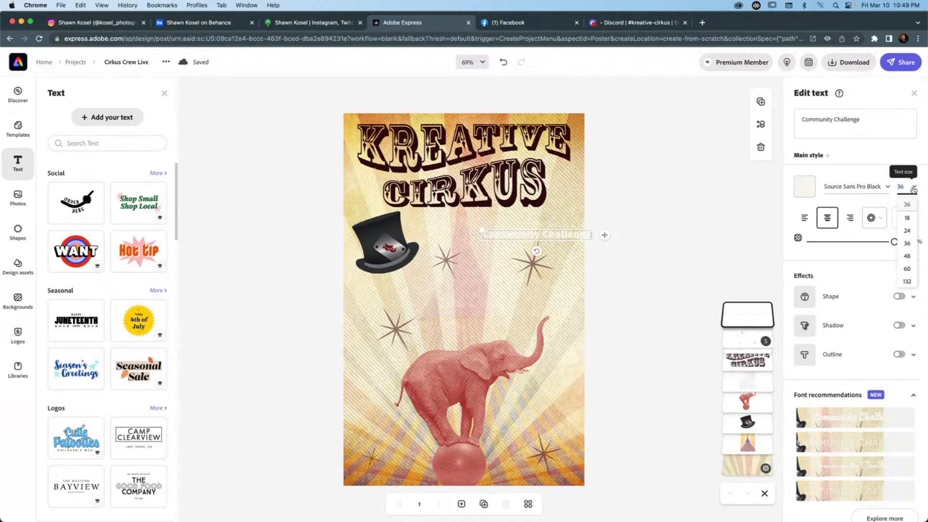
pyautogui.click(913, 189)
pyautogui.moveTo(583, 236); pyautogui.dragTo(510, 226)
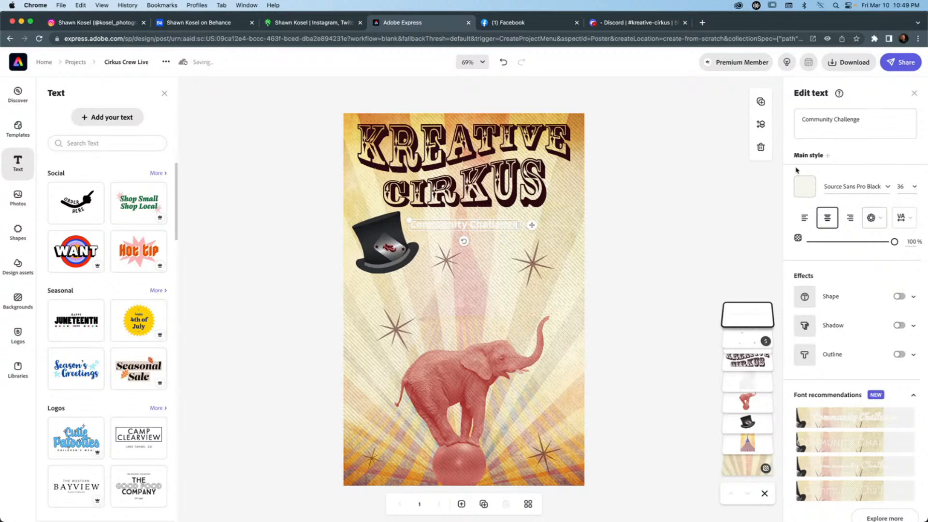
# Colour the "Community Challenge" text dark maroon #400913 and enlarge it to size 54, placed beside the top hat.
pyautogui.click(805, 187)
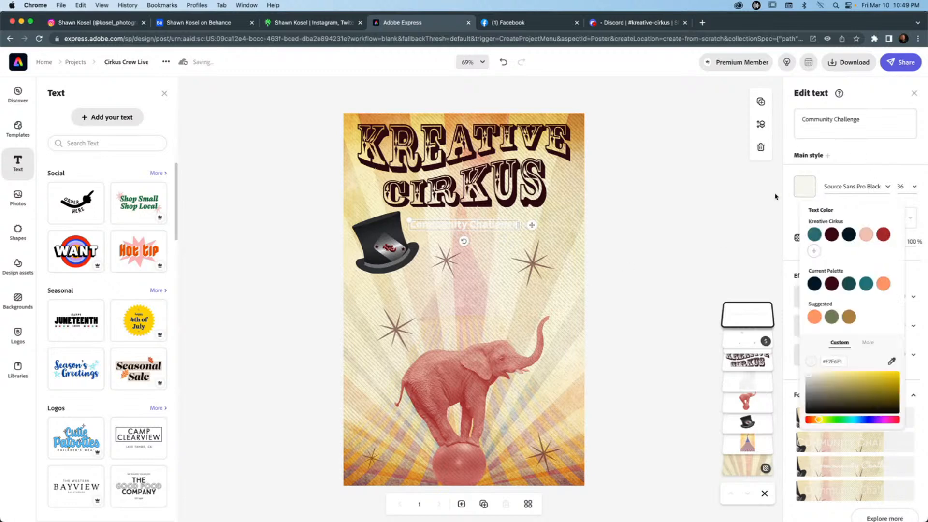
pyautogui.click(832, 236)
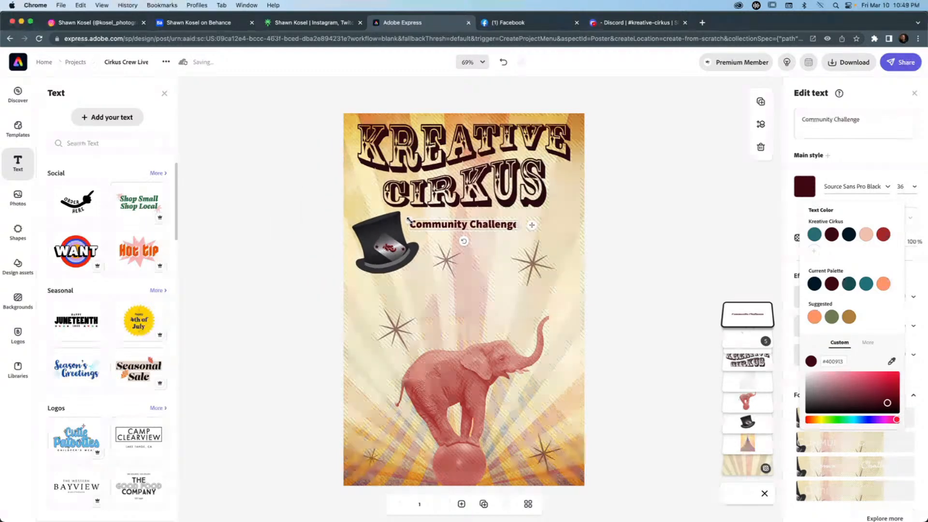
pyautogui.moveTo(410, 221); pyautogui.dragTo(355, 212)
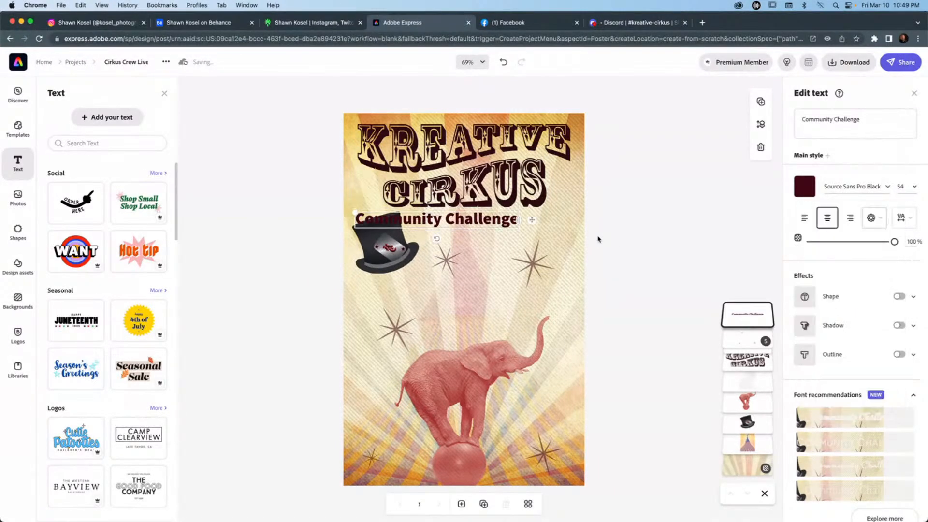
pyautogui.moveTo(516, 222); pyautogui.dragTo(560, 225)
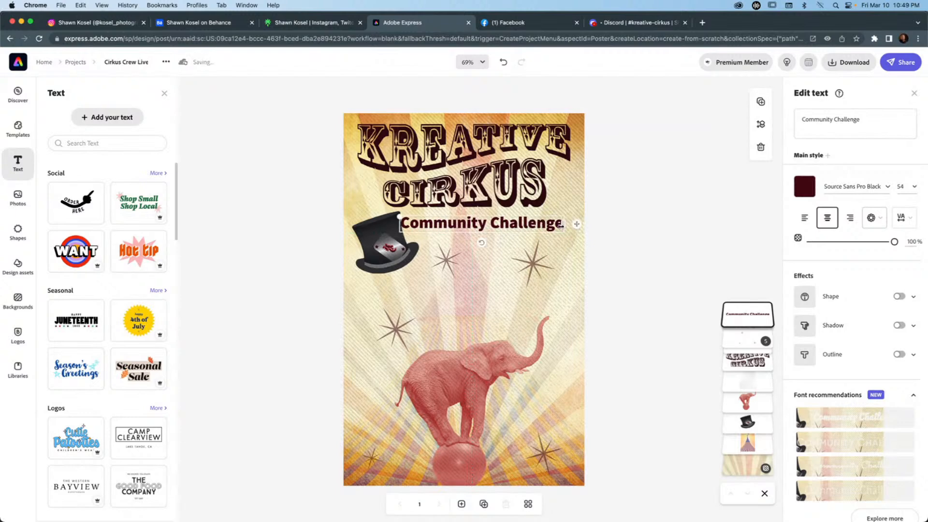
# Reduce the "Community Challenge" text to about size 46 and position it just below CIRKUS, clear of the top hat.
pyautogui.moveTo(401, 217); pyautogui.dragTo(419, 220)
pyautogui.moveTo(578, 226)
pyautogui.mouseDown()
pyautogui.moveTo(549, 224)
pyautogui.moveTo(582, 229)
pyautogui.mouseUp()
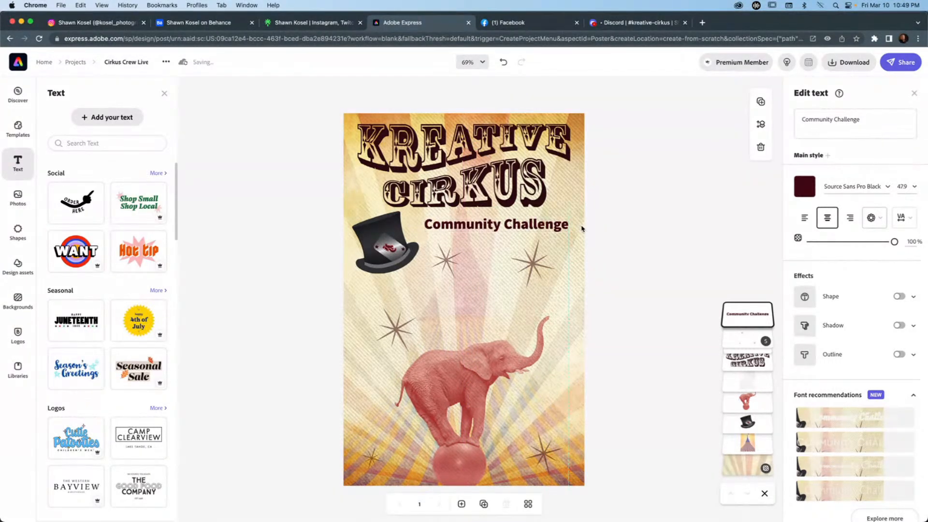
pyautogui.moveTo(582, 228); pyautogui.dragTo(581, 224)
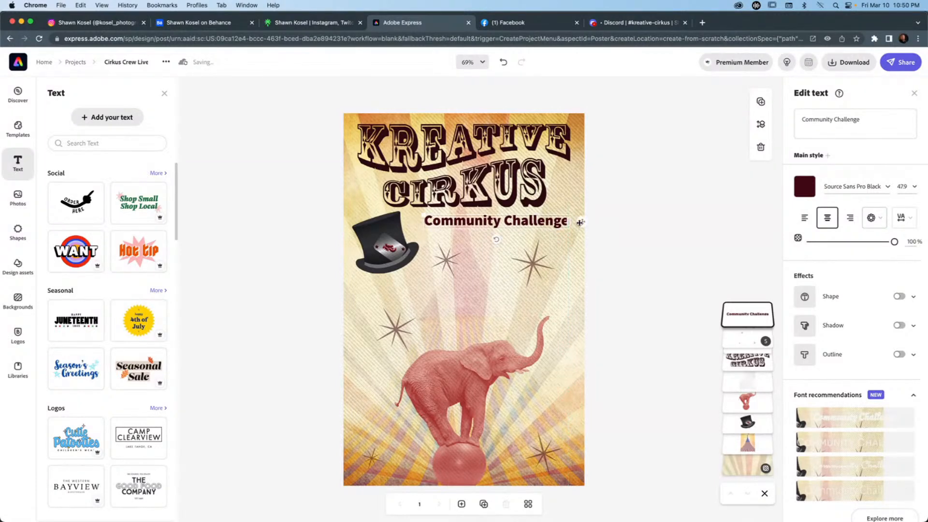
pyautogui.moveTo(424, 215); pyautogui.dragTo(438, 217)
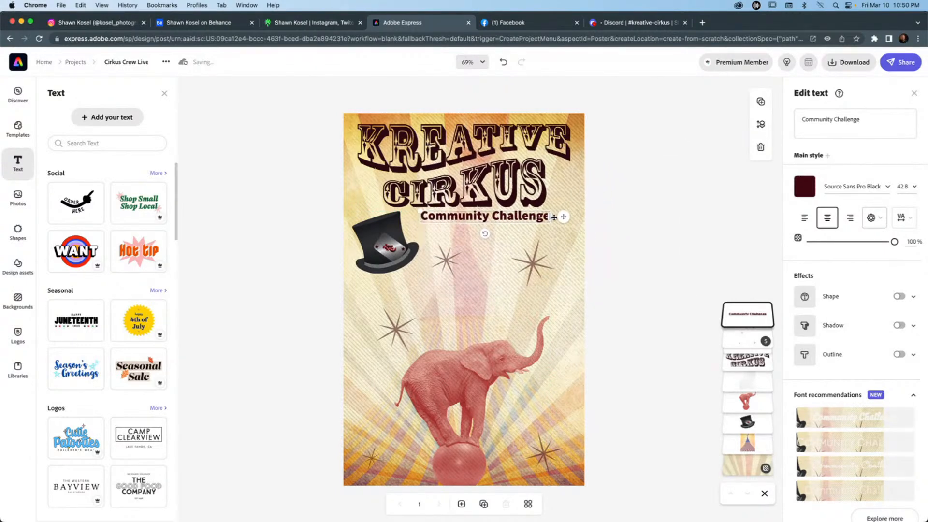
pyautogui.moveTo(565, 218); pyautogui.dragTo(563, 219)
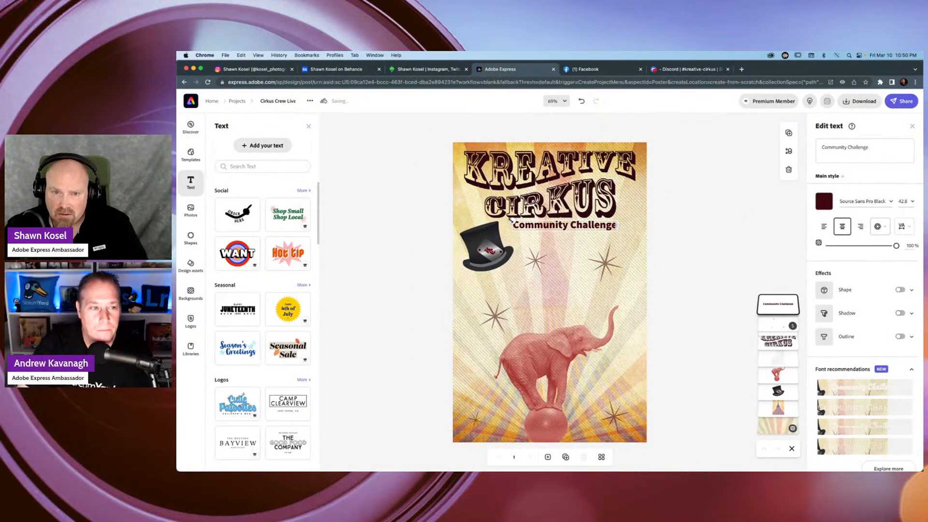
pyautogui.moveTo(509, 220); pyautogui.dragTo(506, 222)
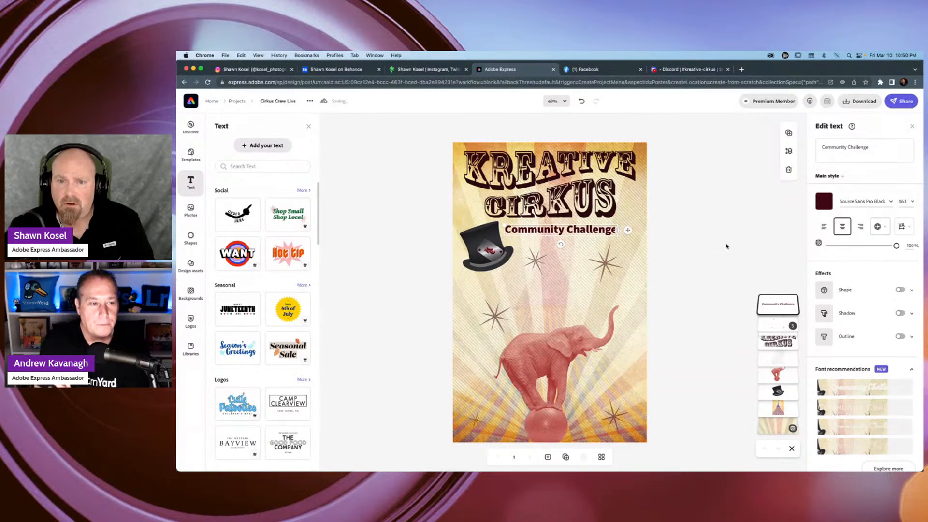
pyautogui.click(344, 278)
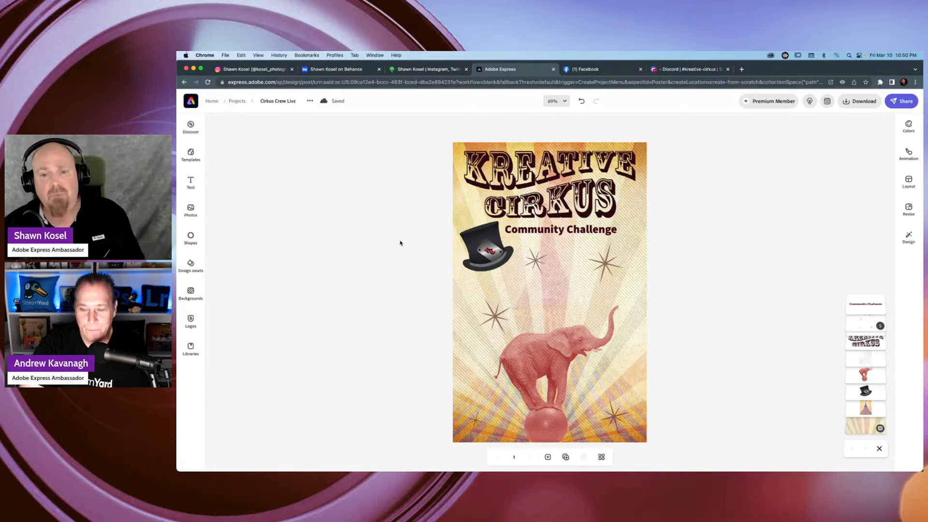
# Add a new text box and place it below "Community Challenge", above the elephant.
pyautogui.click(195, 184)
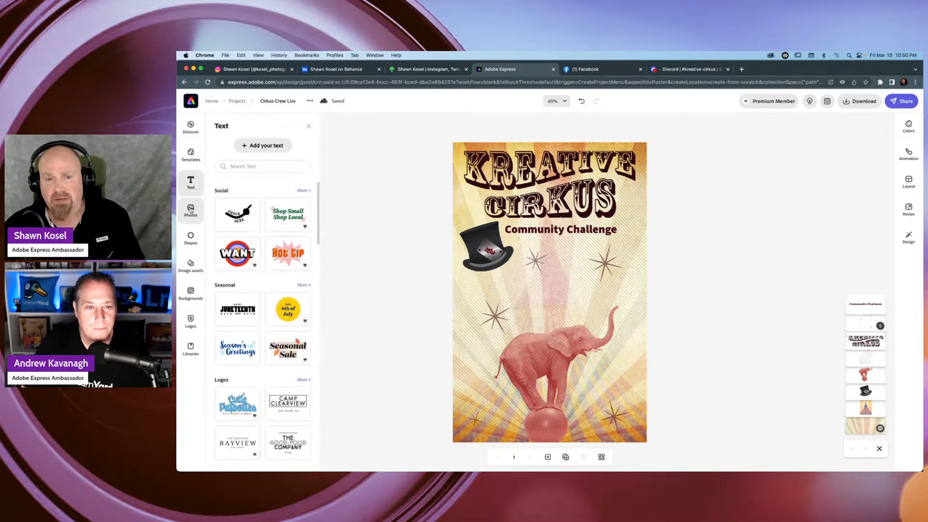
pyautogui.click(265, 146)
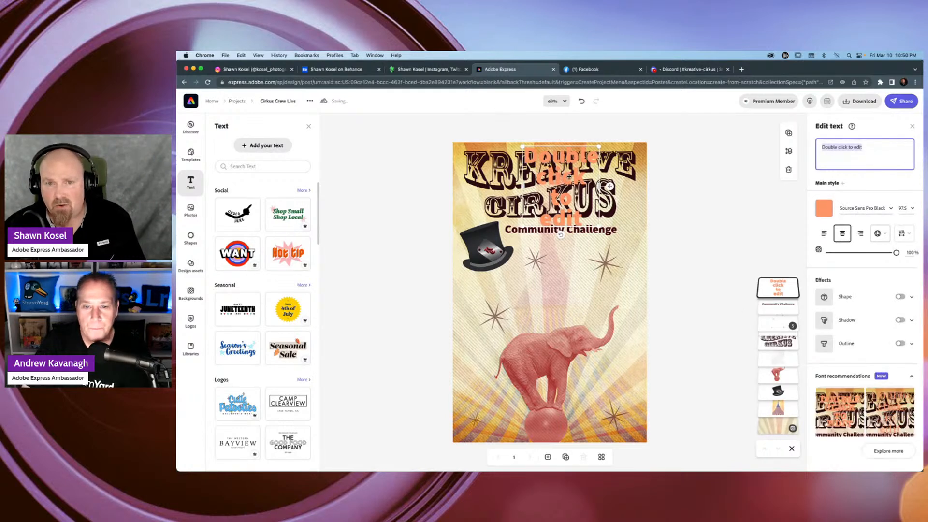
pyautogui.moveTo(557, 277); pyautogui.dragTo(567, 297)
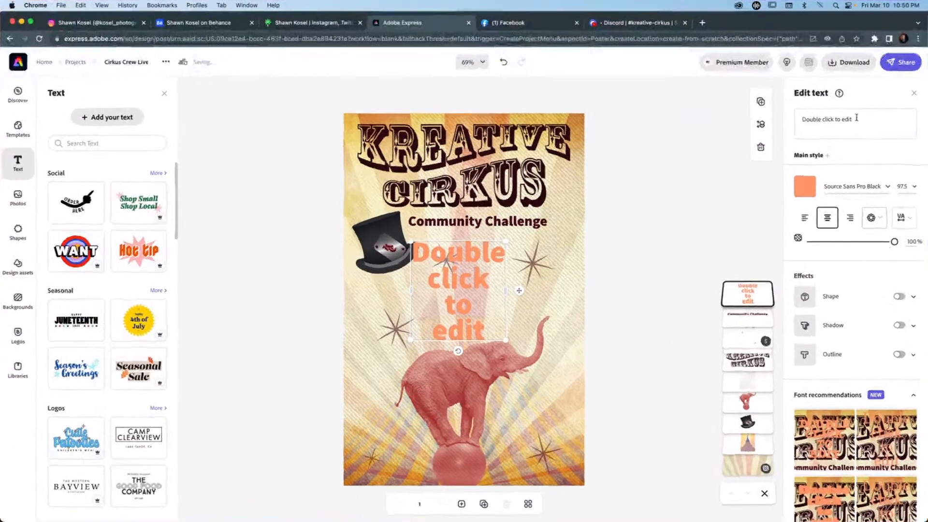
# Replace the new text box's placeholder with "Create anything, anyhow, just be Kreative!".
pyautogui.click(865, 147)
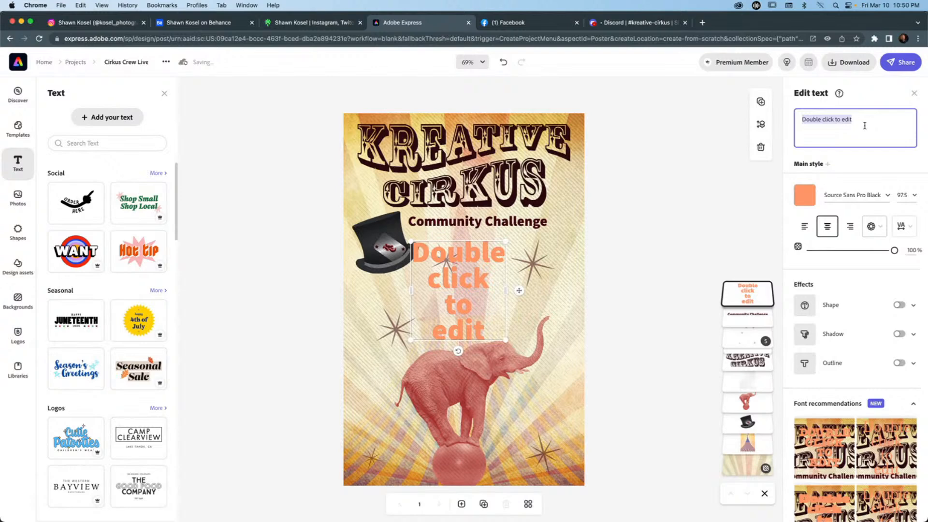
pyautogui.write('Create')
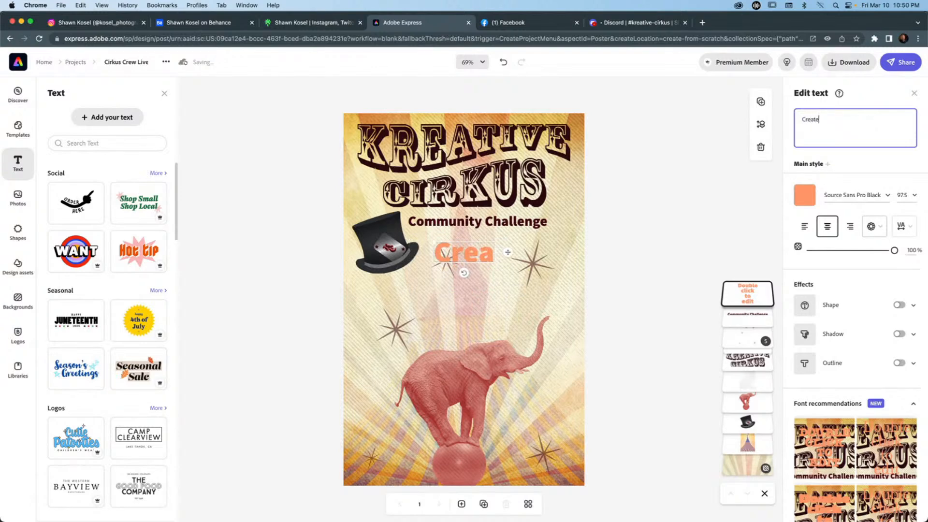
pyautogui.write(' anythi')
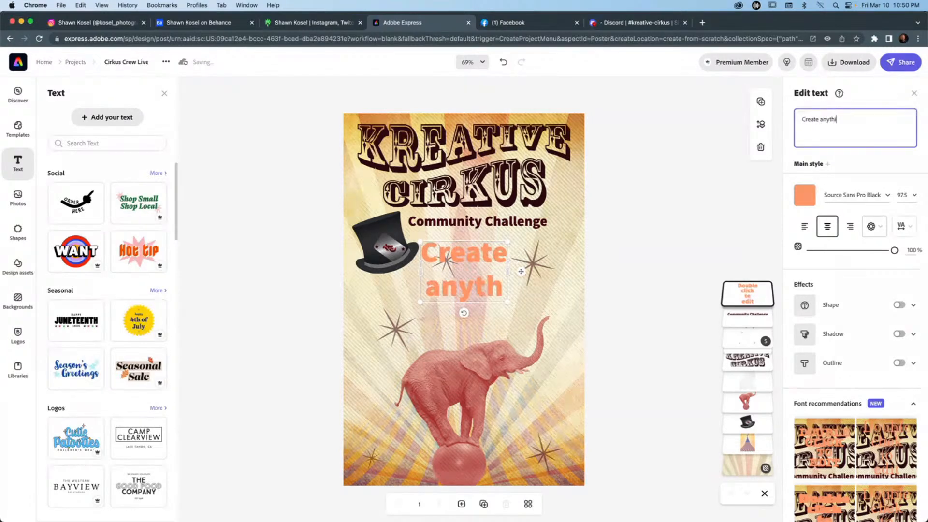
pyautogui.write('ng, any')
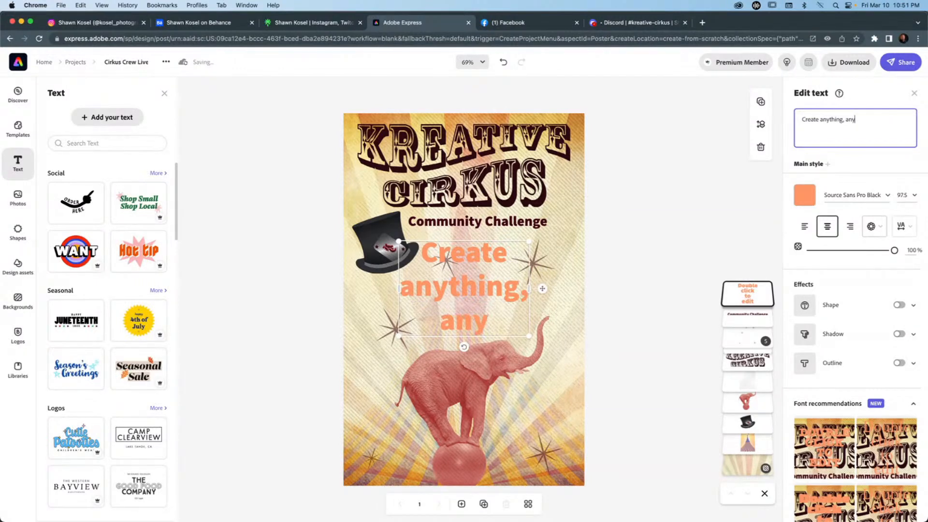
pyautogui.write('how')
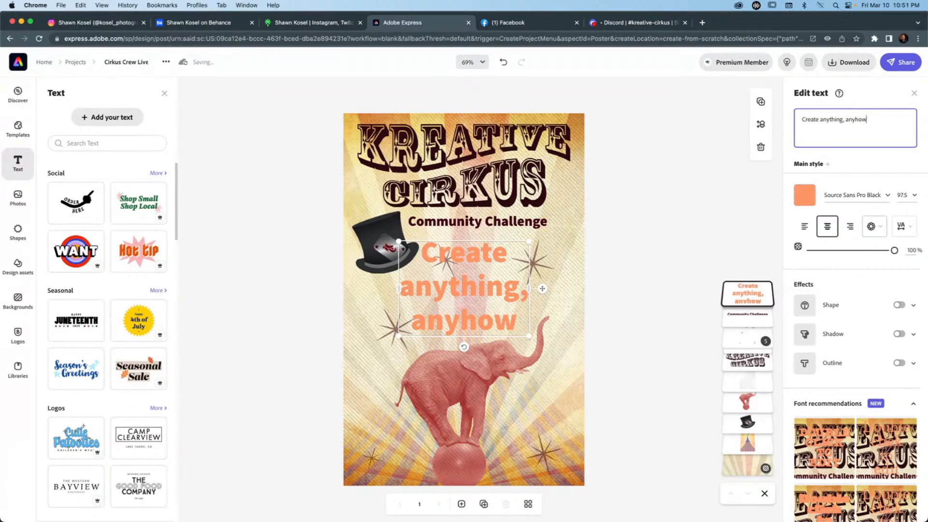
pyautogui.write(', just')
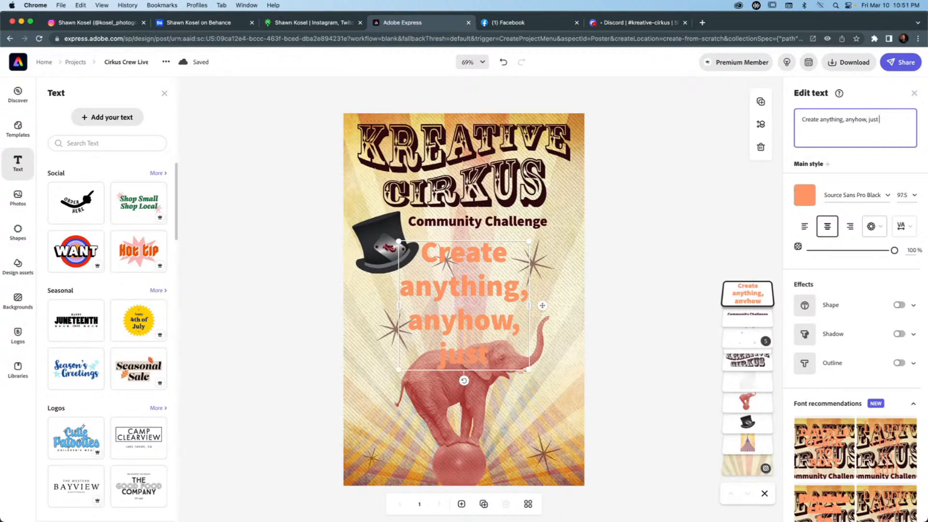
pyautogui.write(' for')
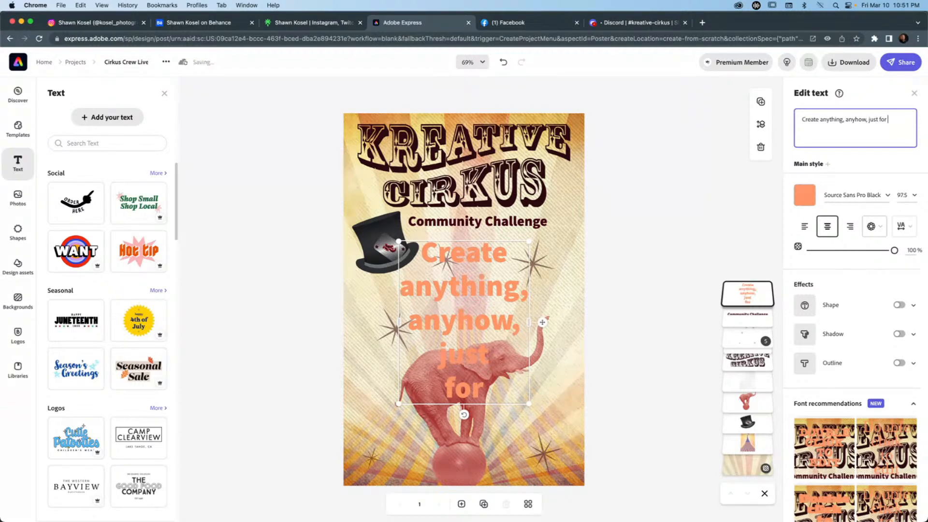
pyautogui.press('BackSpace')
pyautogui.press('BackSpace')
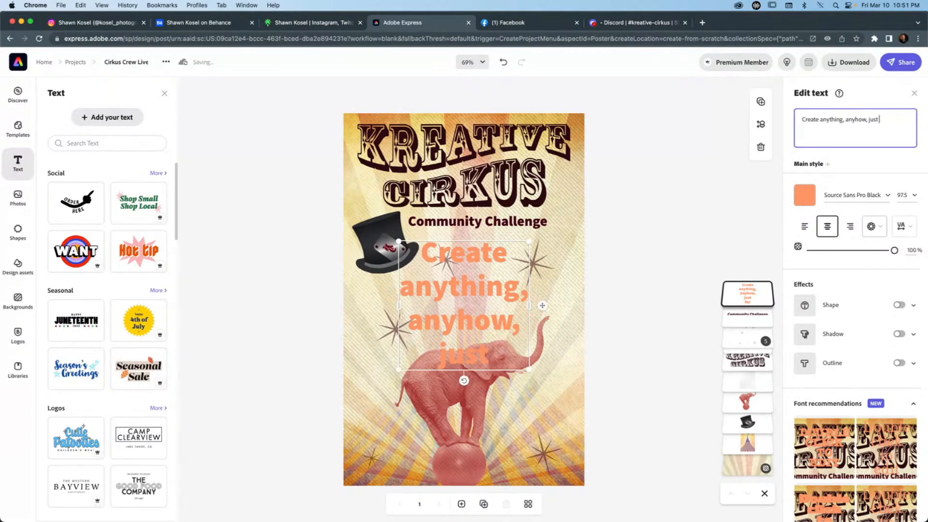
pyautogui.write('be K')
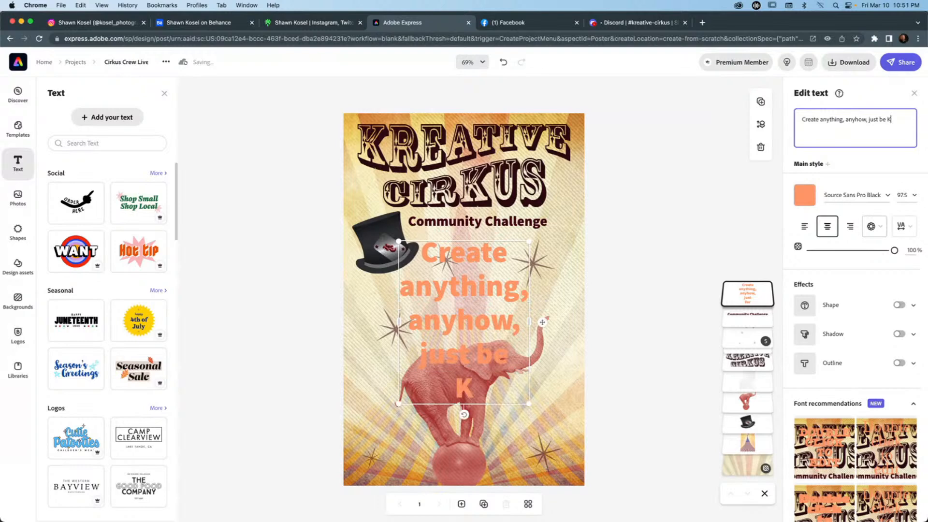
pyautogui.write('reativ')
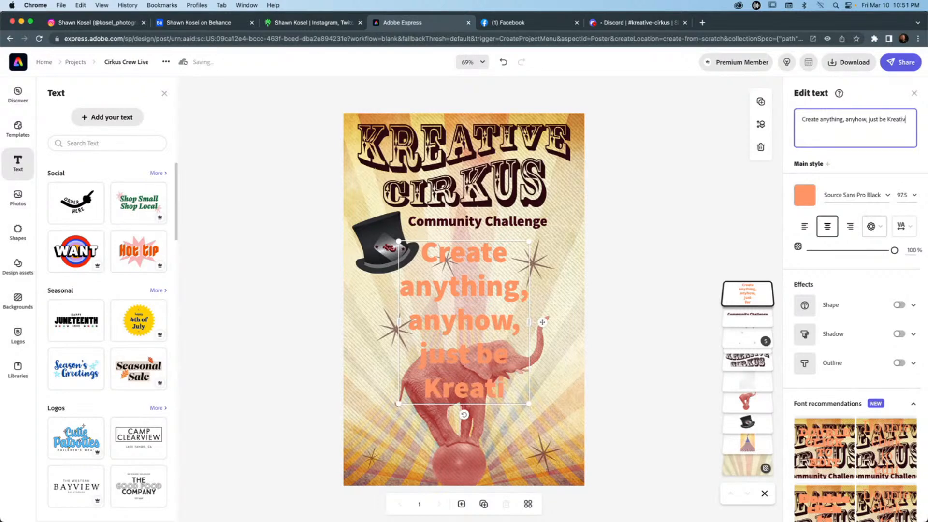
pyautogui.write('e!')
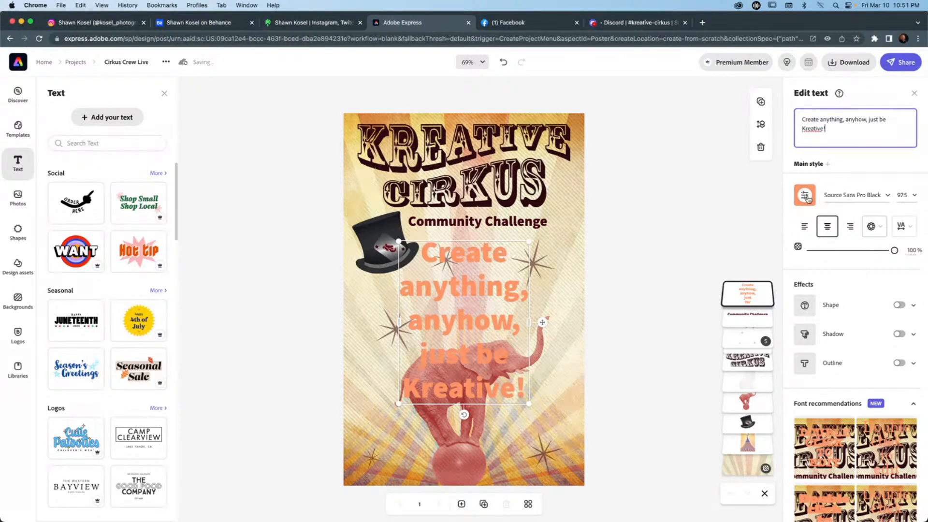
# Colour the "Create anything" tagline light pink #F2C1AE from the Kreative Cirkus palette and widen its text box.
pyautogui.click(806, 196)
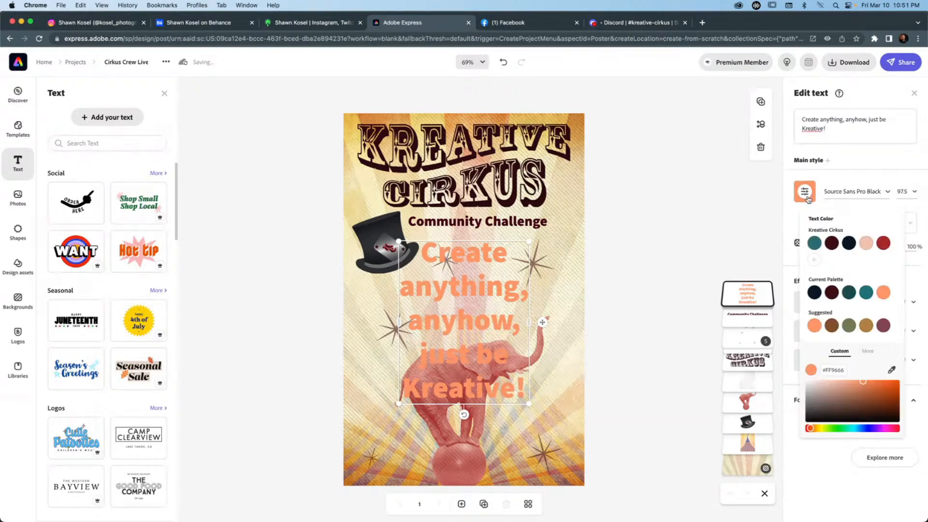
pyautogui.click(866, 234)
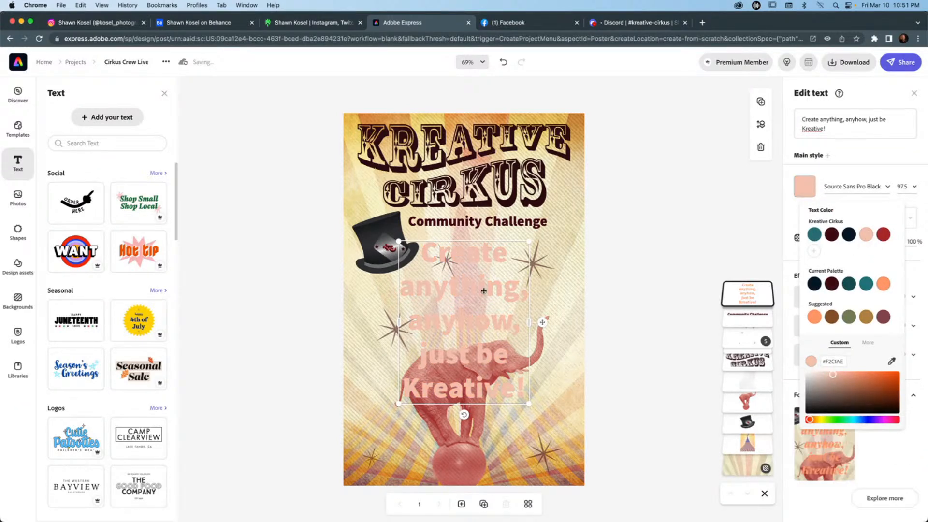
pyautogui.moveTo(529, 322); pyautogui.dragTo(587, 317)
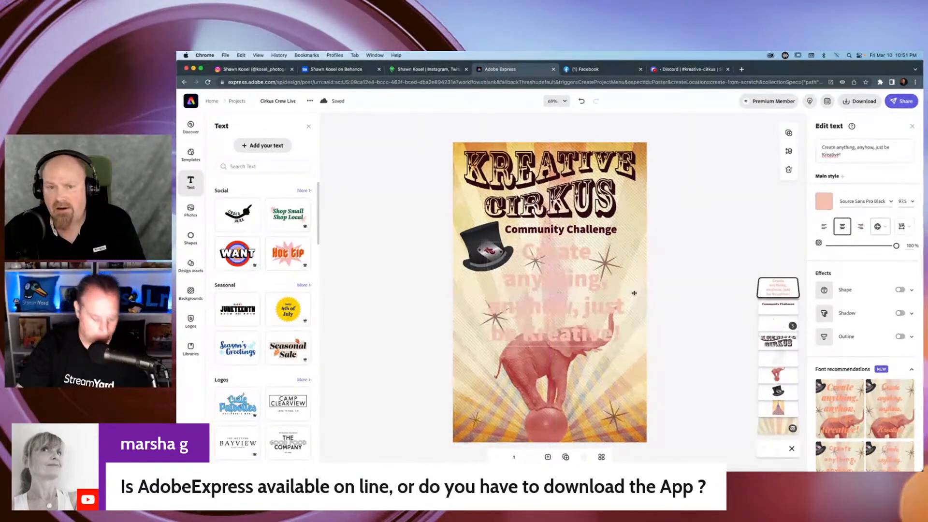
# Shrink the tagline to fit three lines above the elephant and set its font to Clarendon Text Pro Bold.
pyautogui.moveTo(624, 244); pyautogui.dragTo(572, 268)
pyautogui.moveTo(572, 308); pyautogui.dragTo(618, 285)
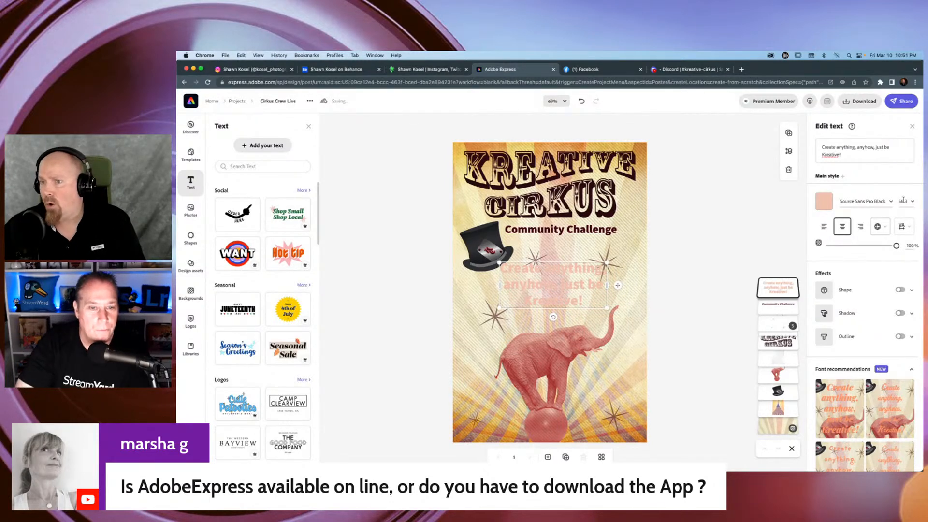
pyautogui.click(865, 201)
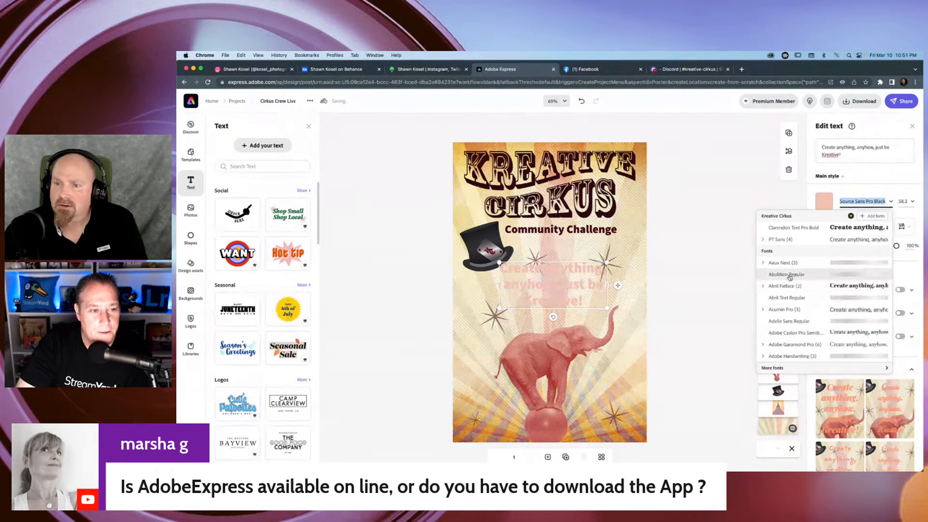
pyautogui.click(850, 228)
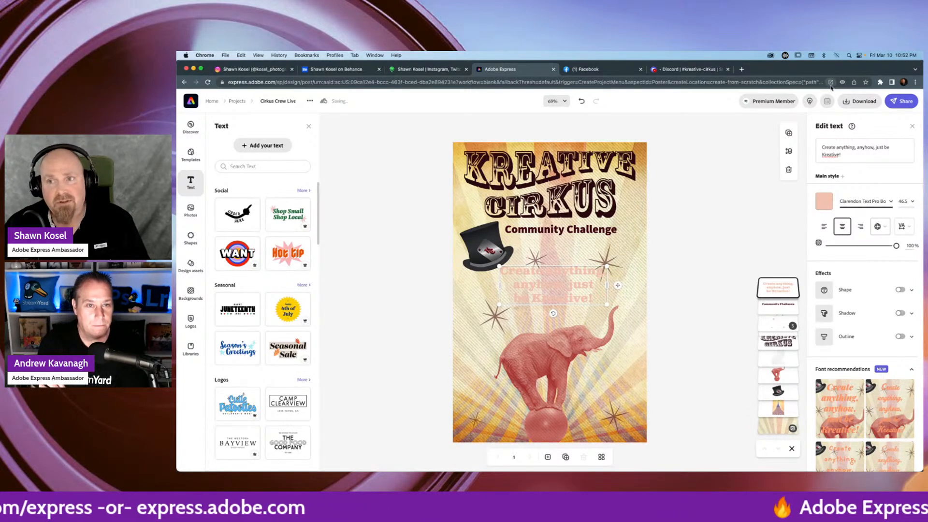
pyautogui.scroll(1, 832, 88)
pyautogui.scroll(3, 831, 88)
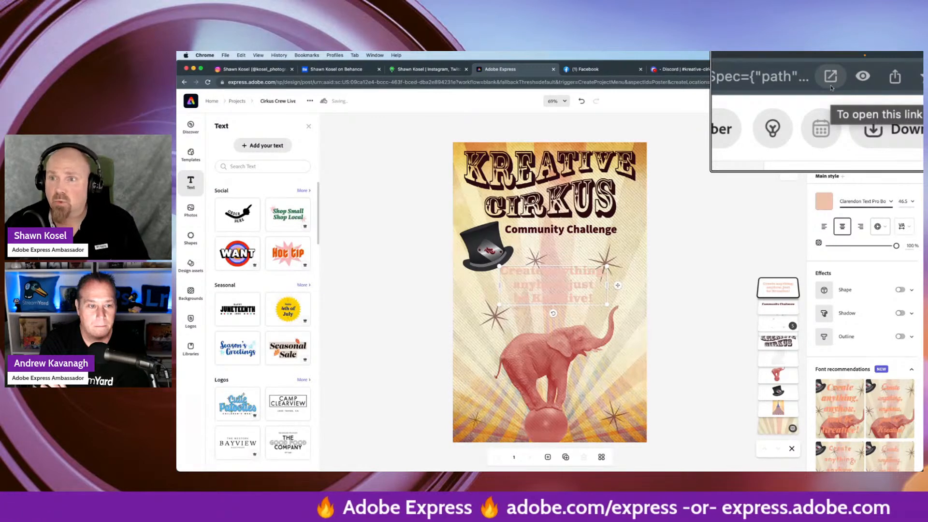
pyautogui.scroll(-1, 832, 87)
pyautogui.scroll(-2, 831, 87)
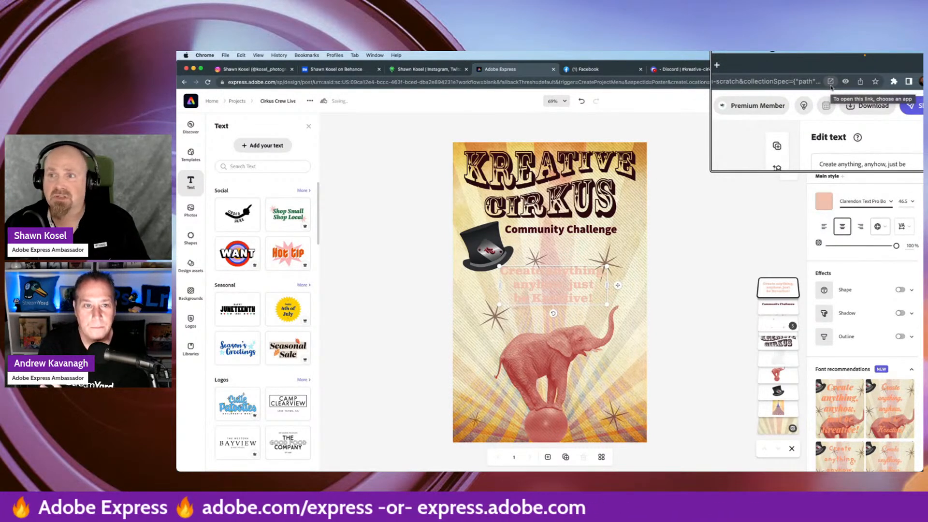
pyautogui.scroll(-2, 832, 88)
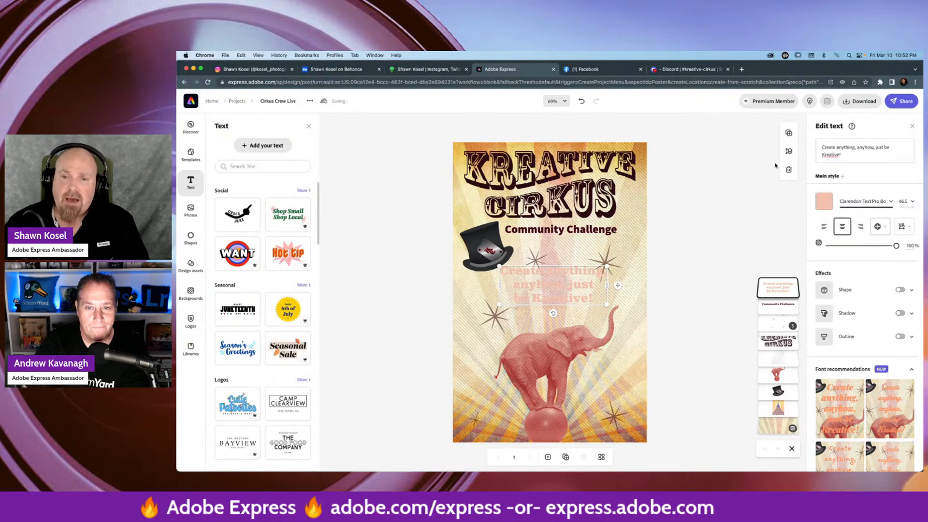
# Deselect the tagline and leave the poster for the Adobe Express home page.
pyautogui.click(699, 217)
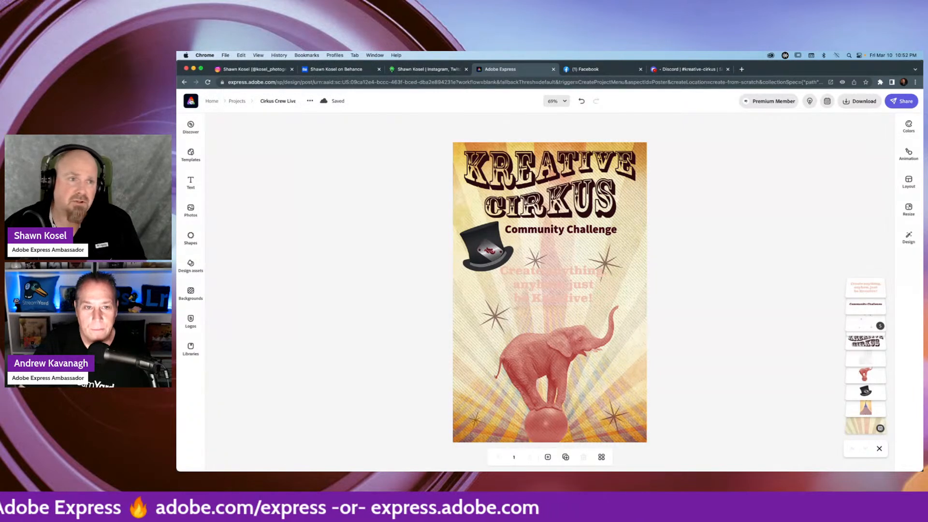
pyautogui.click(191, 101)
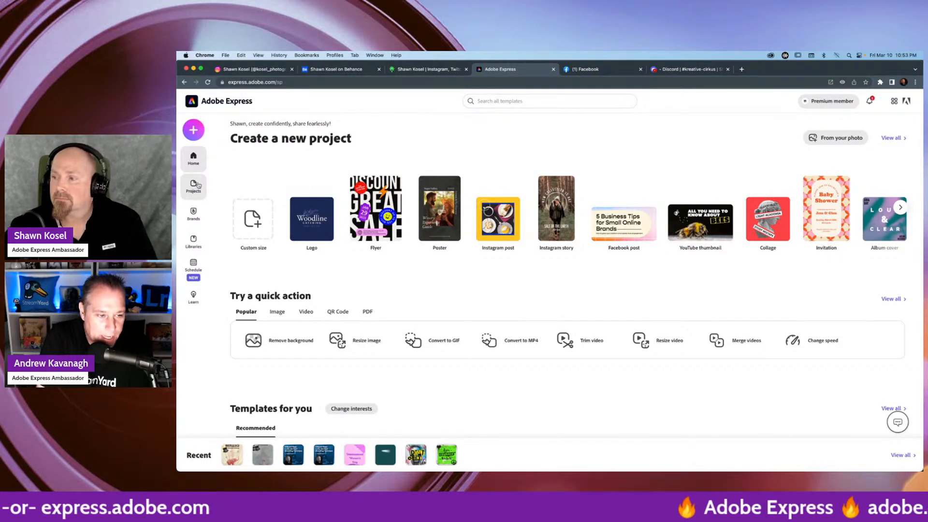
# Browse the saved projects and reopen the Cirkus Crew Live poster for editing.
pyautogui.scroll(3, 255, 94)
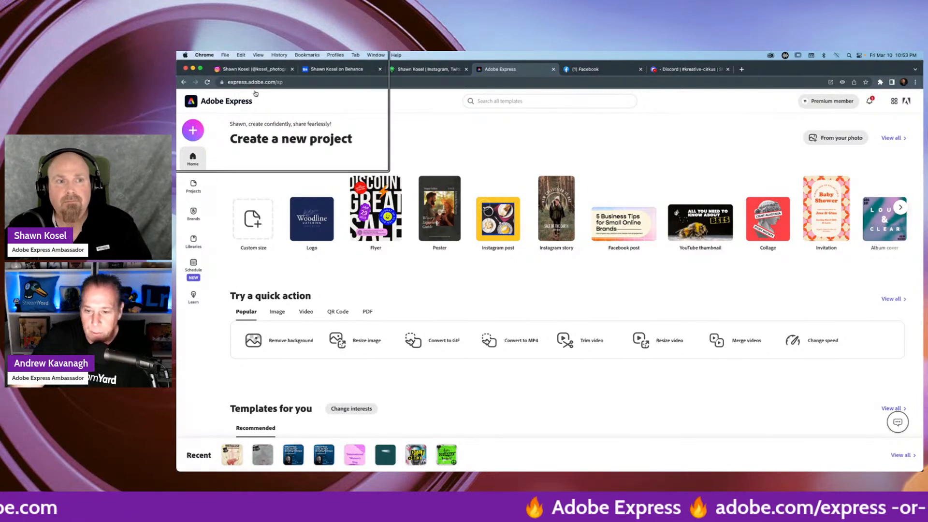
pyautogui.scroll(-3, 231, 116)
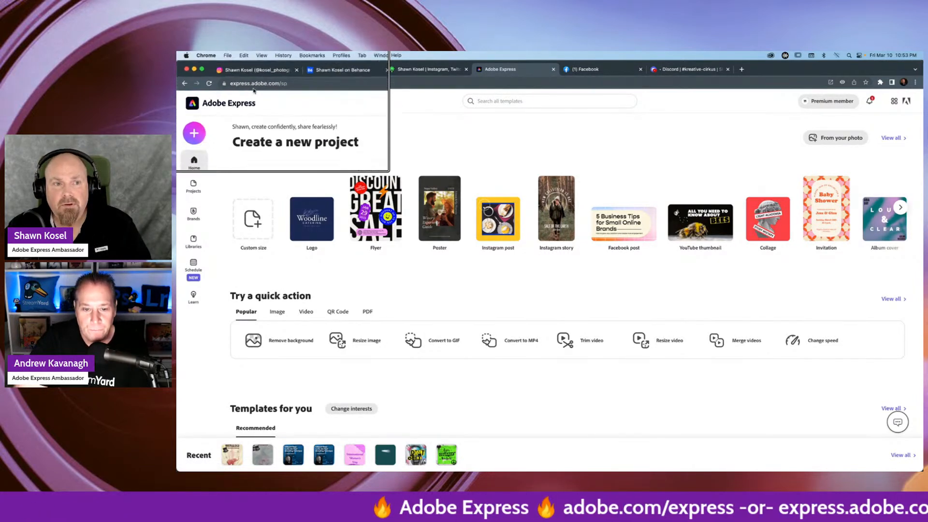
pyautogui.click(194, 191)
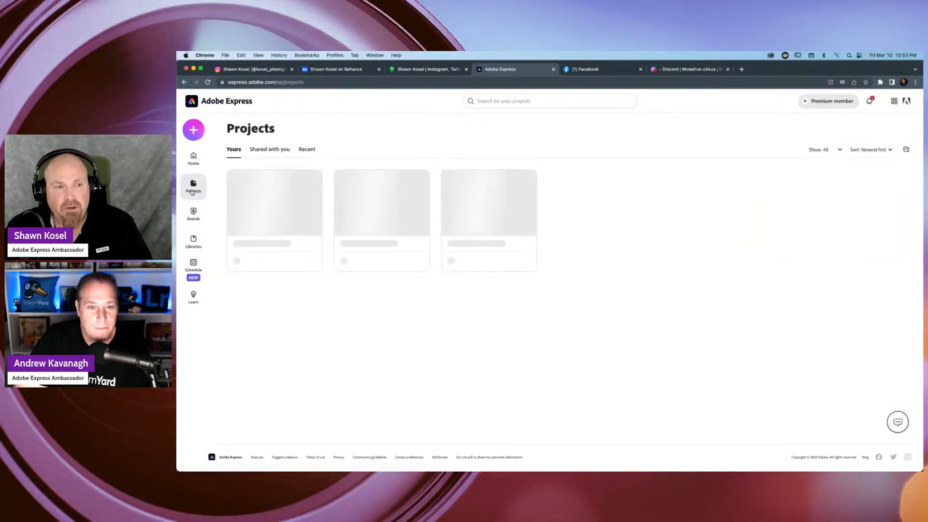
pyautogui.scroll(3, 193, 191)
pyautogui.scroll(-3, 193, 191)
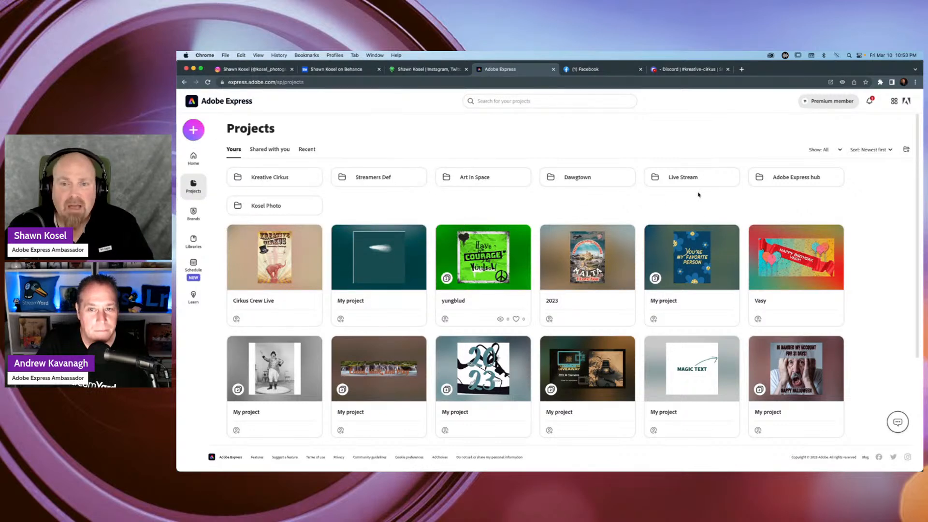
pyautogui.scroll(-3, 524, 211)
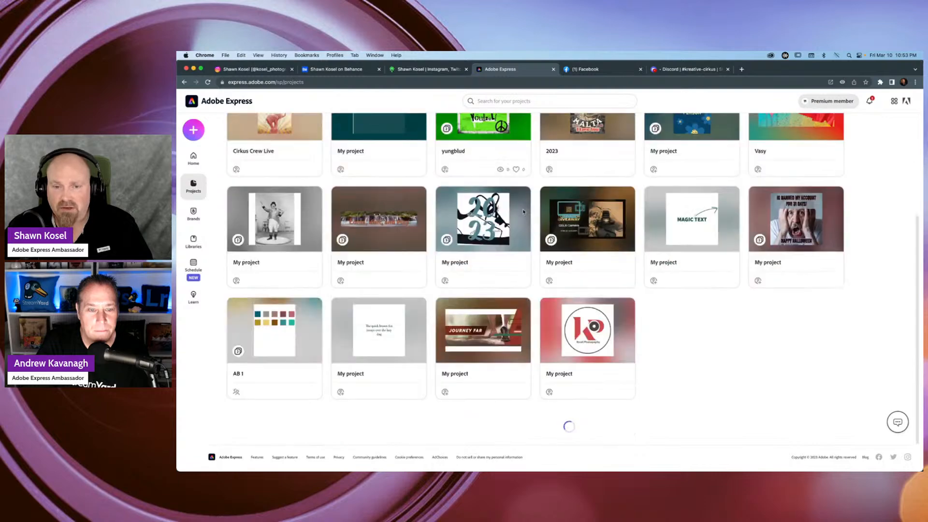
pyautogui.scroll(3, 556, 252)
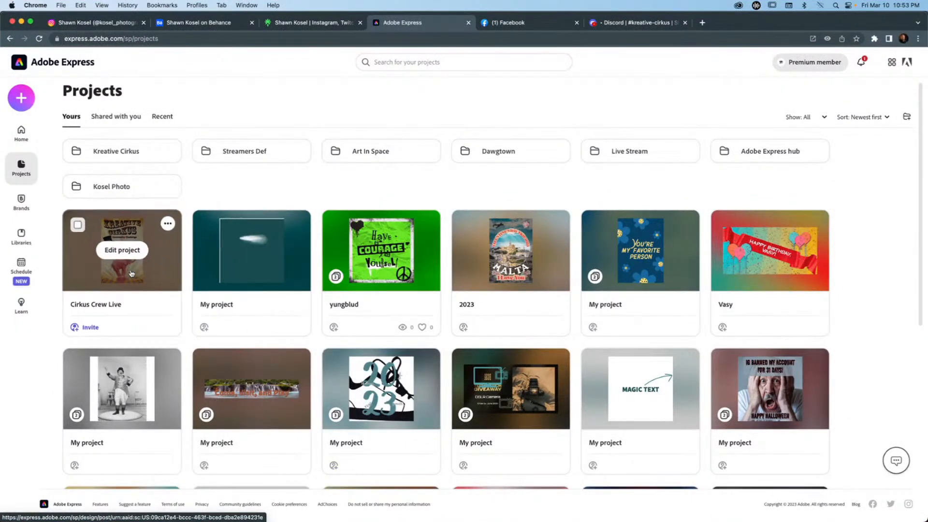
pyautogui.click(115, 245)
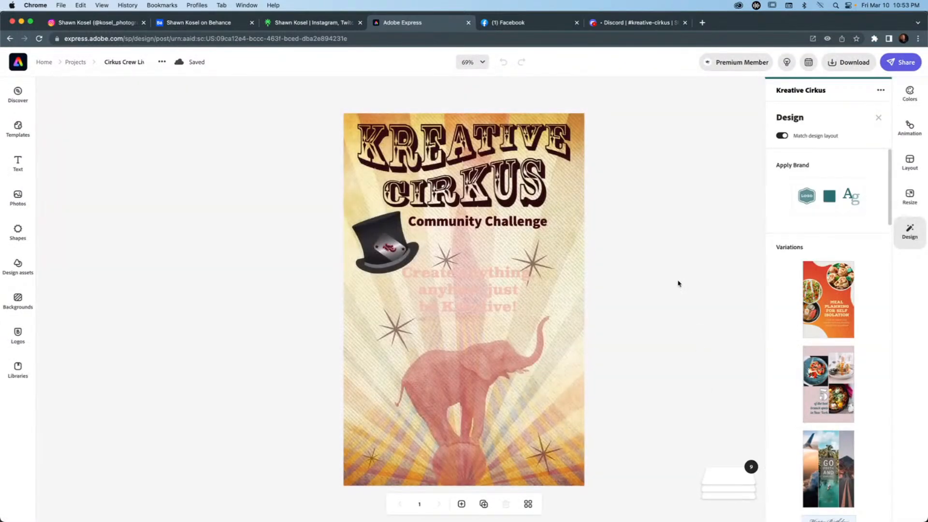
# Add a shape effect to the "Create anything" tagline and choose the ribbon banner with folded, notched ends.
pyautogui.click(493, 292)
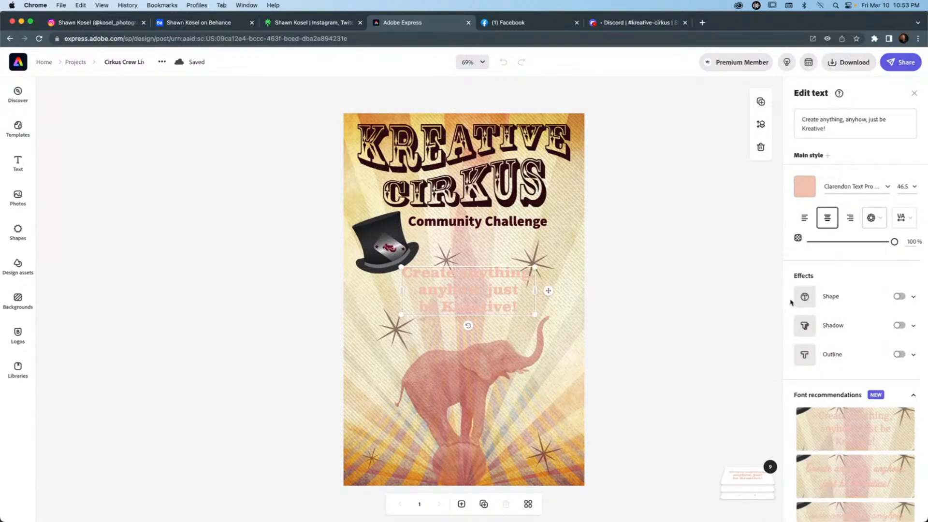
pyautogui.scroll(-2, 858, 291)
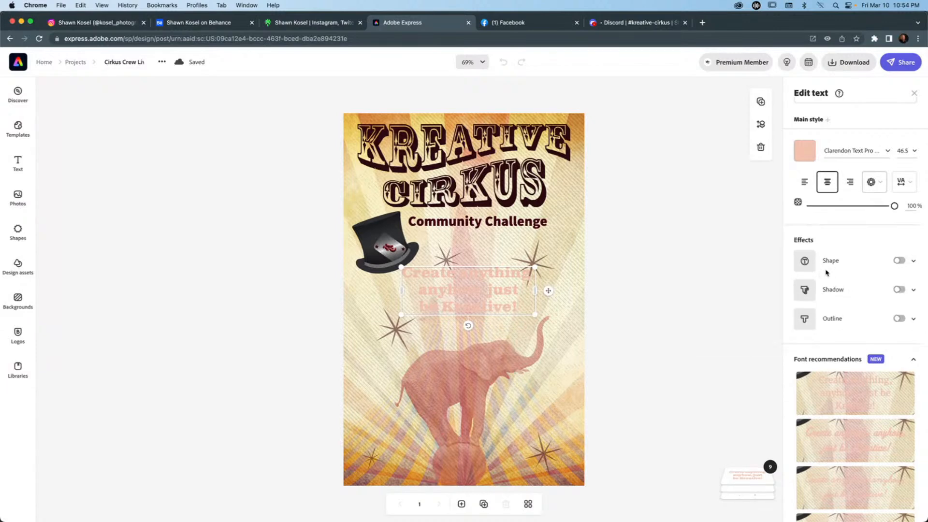
pyautogui.click(899, 261)
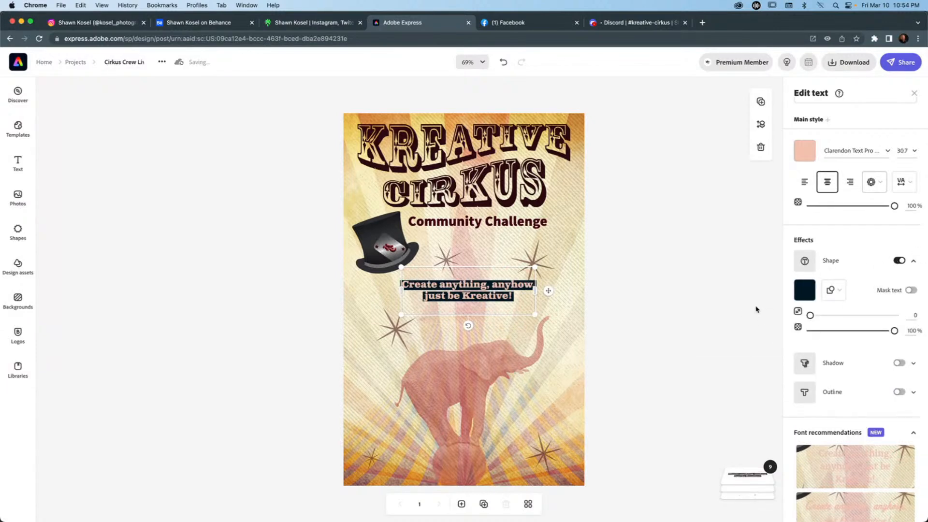
pyautogui.click(834, 290)
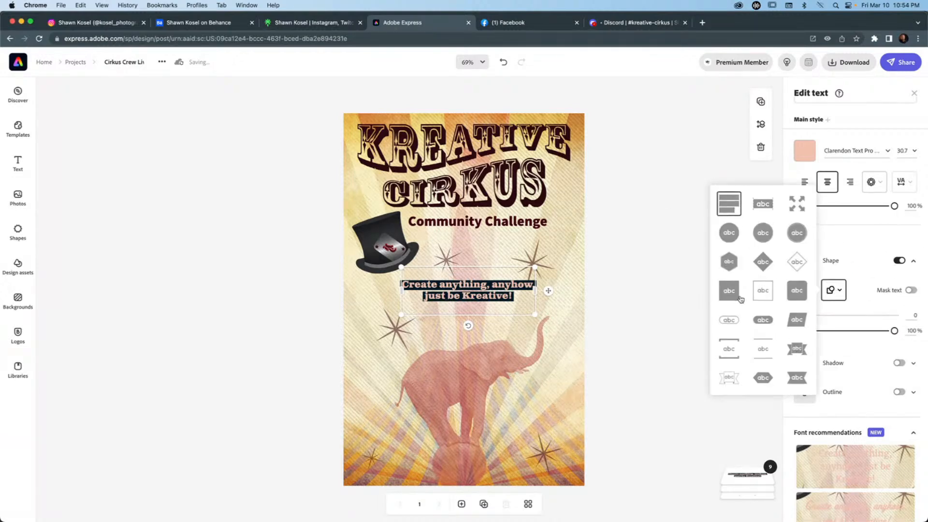
pyautogui.scroll(-5, 742, 300)
pyautogui.scroll(-2, 742, 300)
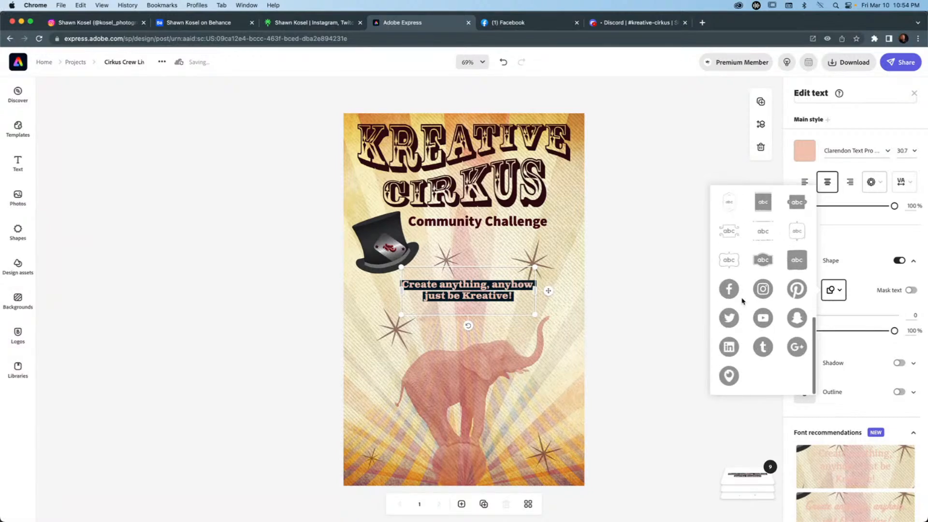
pyautogui.scroll(6, 742, 301)
pyautogui.scroll(3, 742, 300)
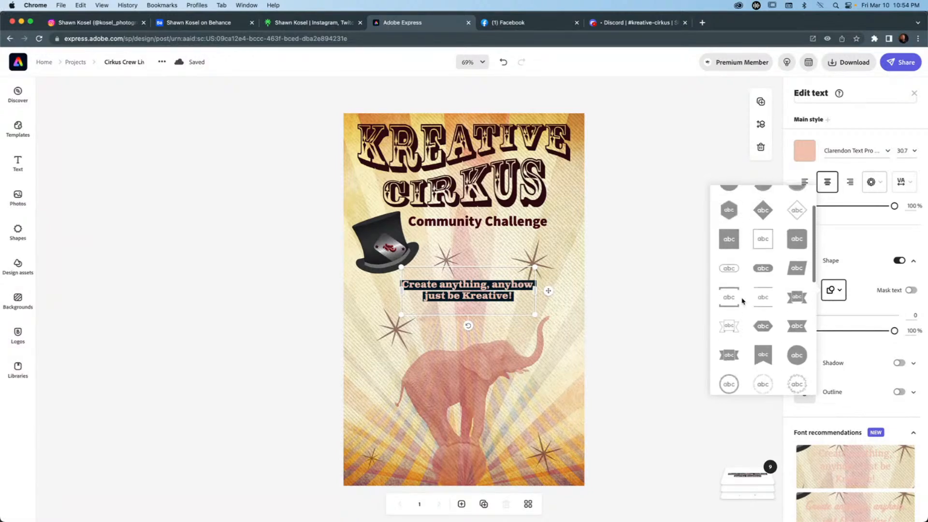
pyautogui.click(797, 296)
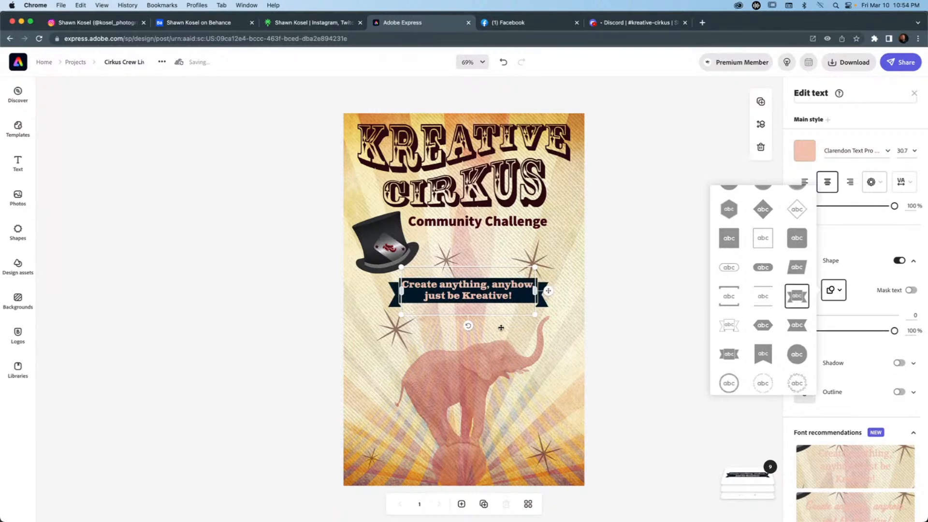
pyautogui.click(841, 240)
# Colour the tagline's banner dark maroon #400913 from the Kreative Cirkus palette after trying its teal #296B73.
pyautogui.click(804, 290)
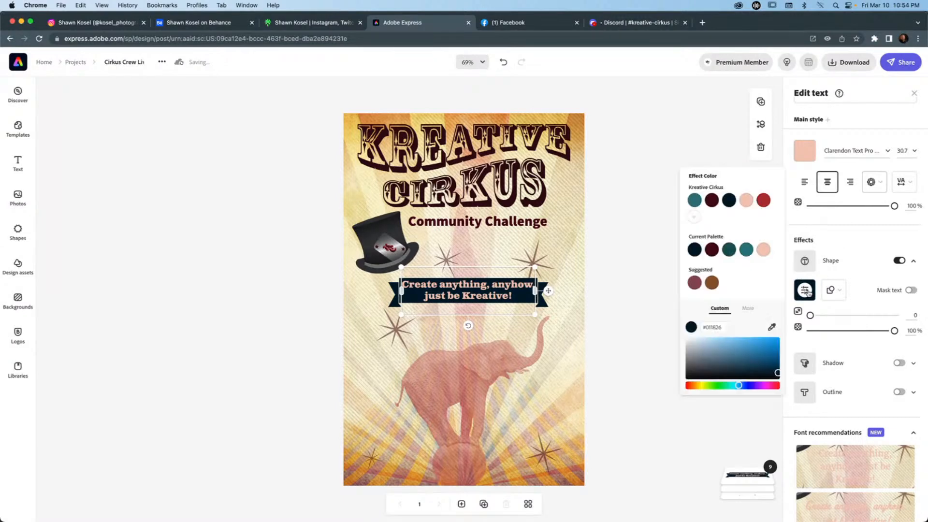
pyautogui.click(712, 249)
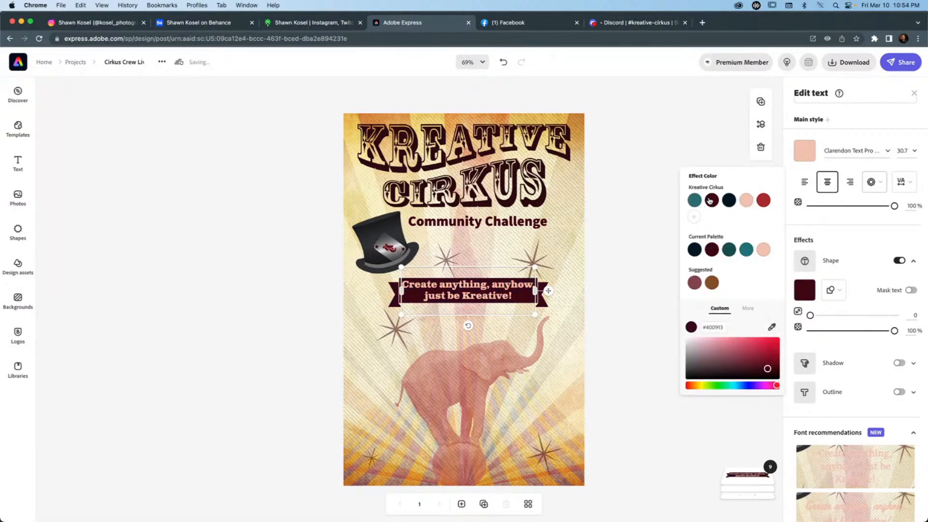
pyautogui.click(694, 201)
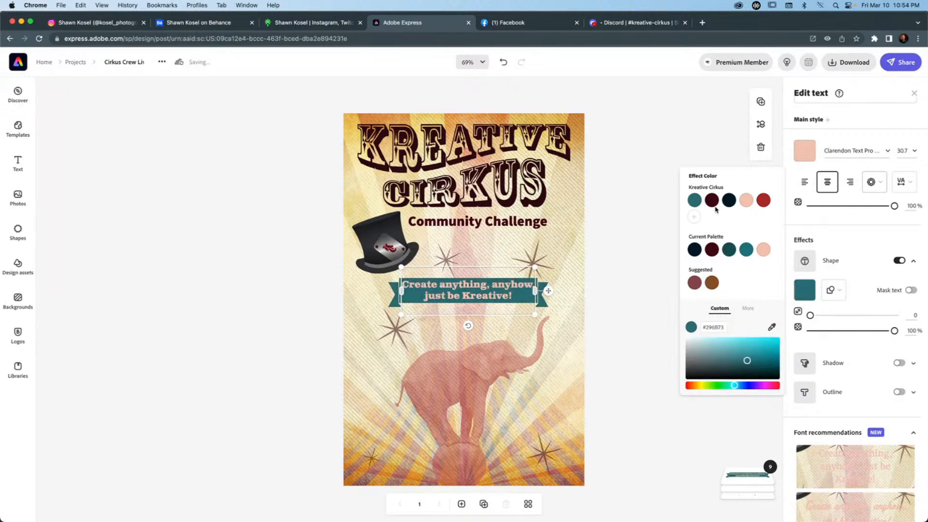
pyautogui.click(711, 199)
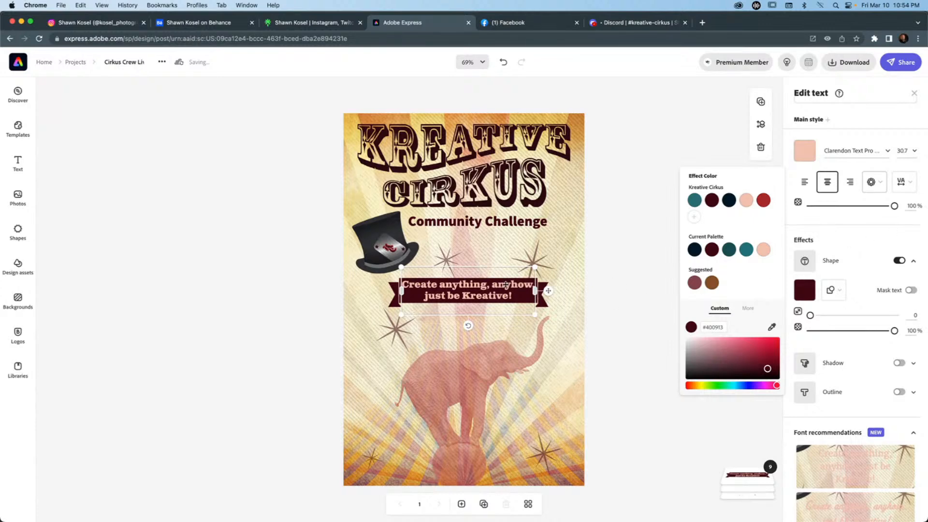
# Try masking the tagline text out of the banner, and set the banner shape's size to 27 at 100% opacity.
pyautogui.click(910, 291)
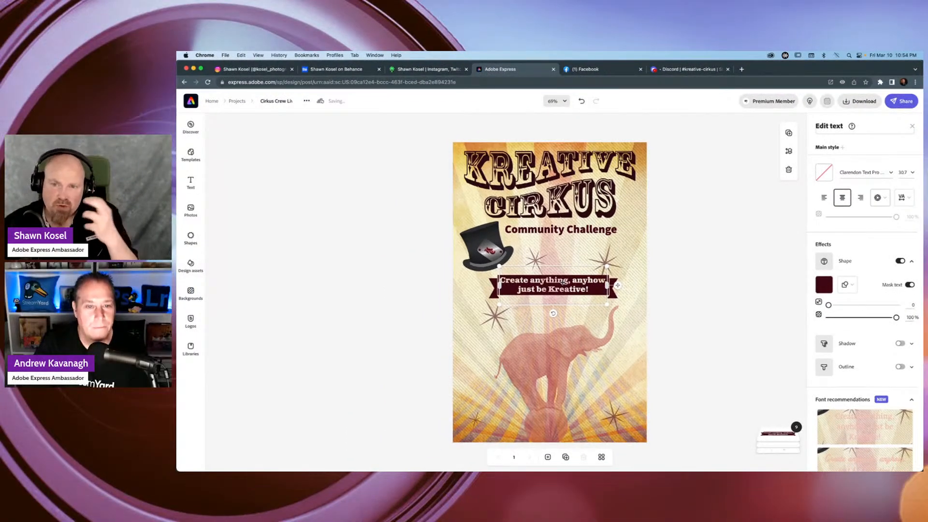
pyautogui.click(910, 286)
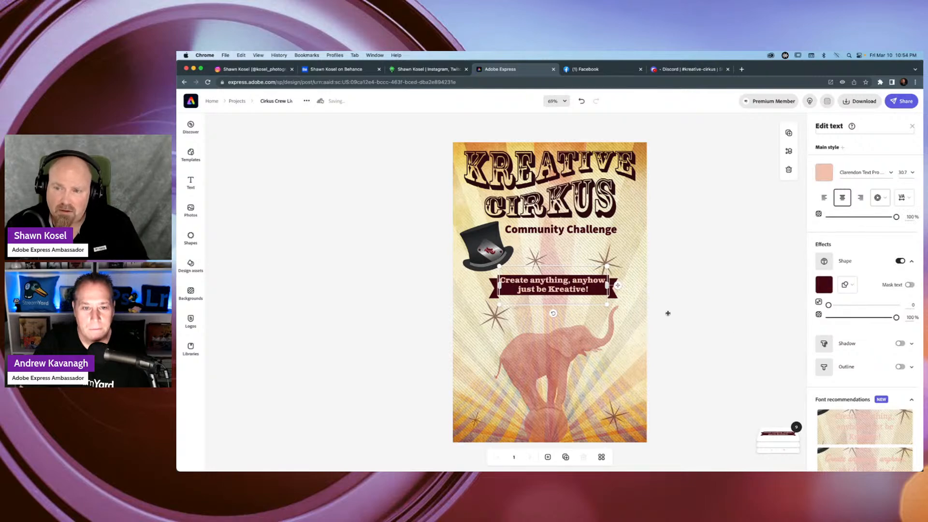
pyautogui.moveTo(829, 305); pyautogui.dragTo(833, 317)
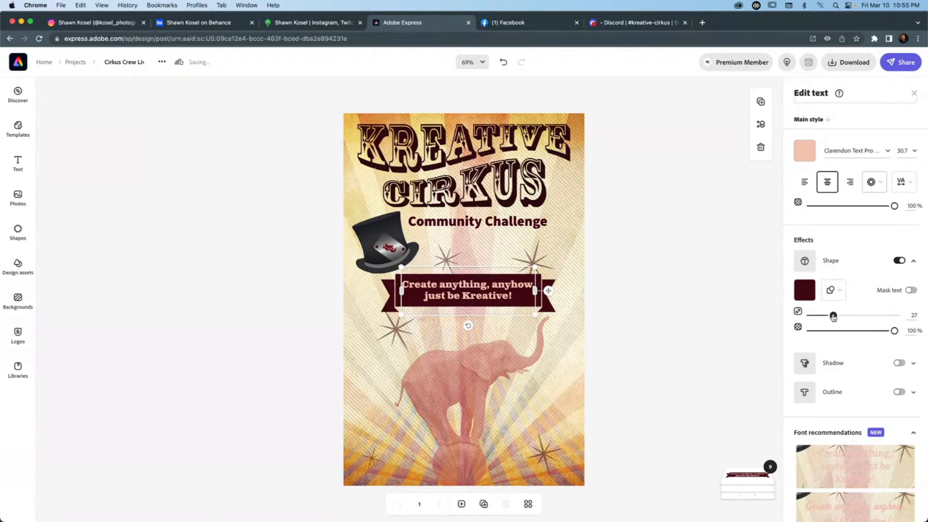
pyautogui.moveTo(894, 331); pyautogui.dragTo(925, 332)
pyautogui.moveTo(472, 327)
pyautogui.mouseDown()
pyautogui.moveTo(462, 325)
pyautogui.moveTo(477, 329)
pyautogui.mouseUp()
pyautogui.moveTo(548, 276); pyautogui.dragTo(566, 246)
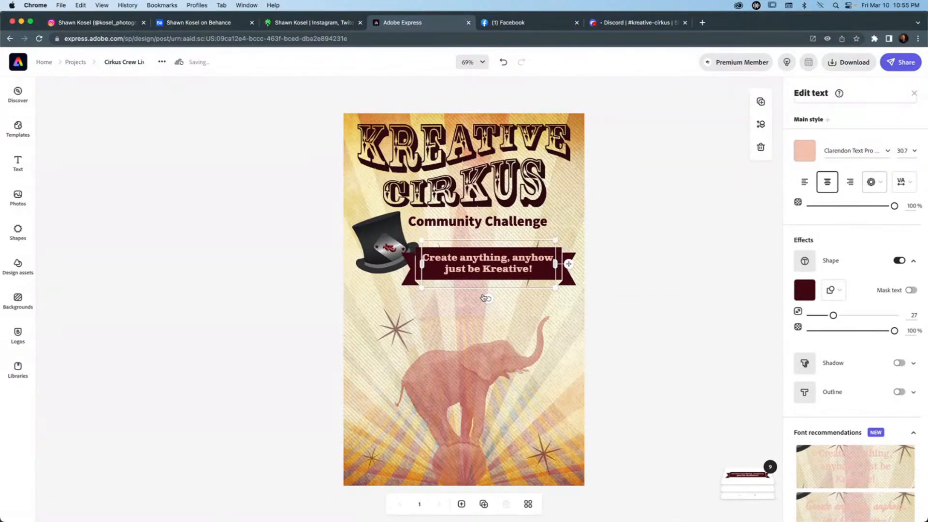
pyautogui.moveTo(487, 298); pyautogui.dragTo(480, 317)
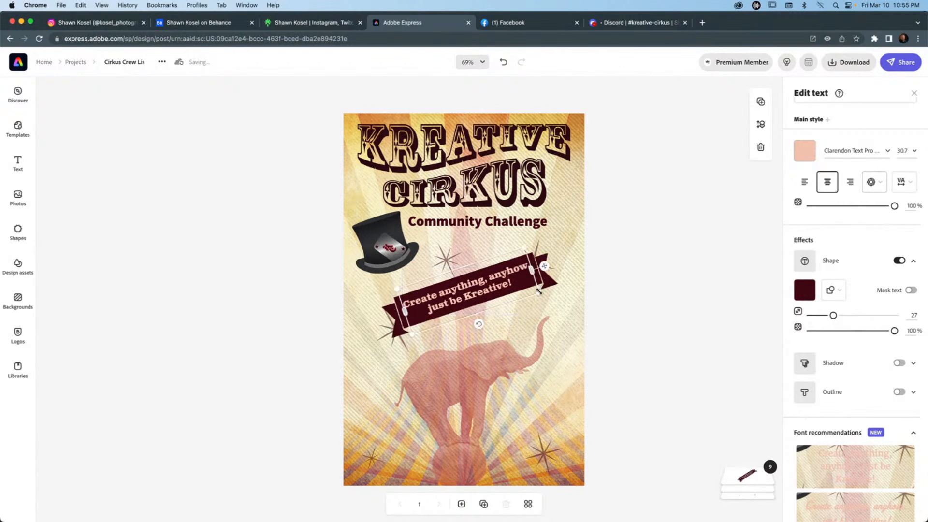
pyautogui.press('super+z')
pyautogui.press('super+z')
pyautogui.press('super+z')
pyautogui.press('super+z')
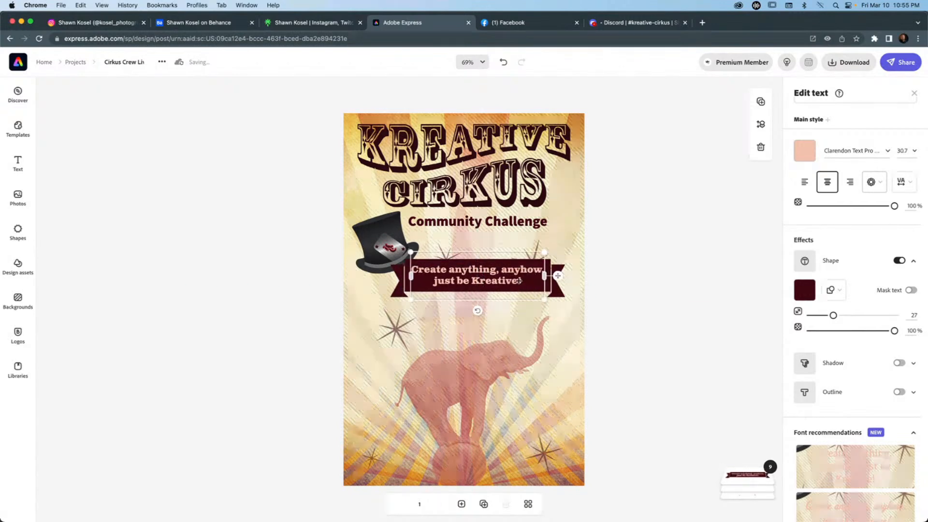
pyautogui.moveTo(477, 313); pyautogui.dragTo(483, 316)
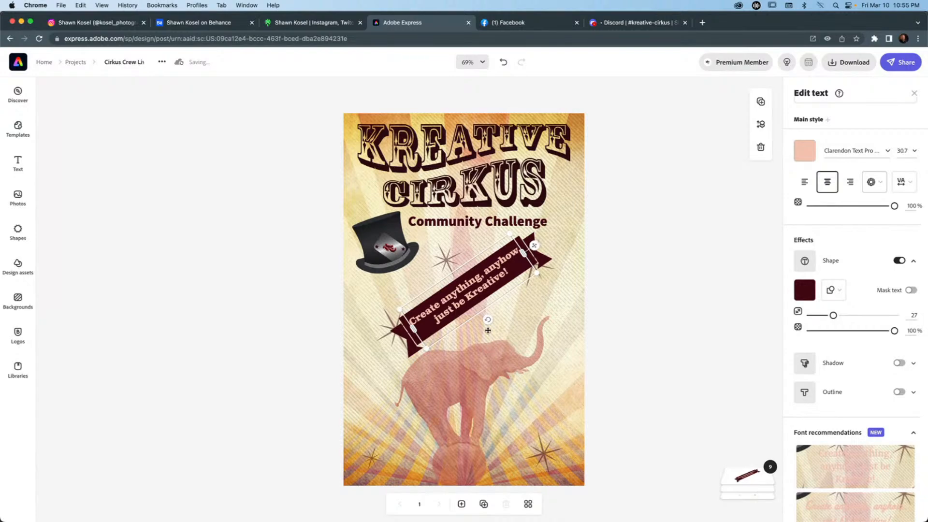
pyautogui.press('super+z')
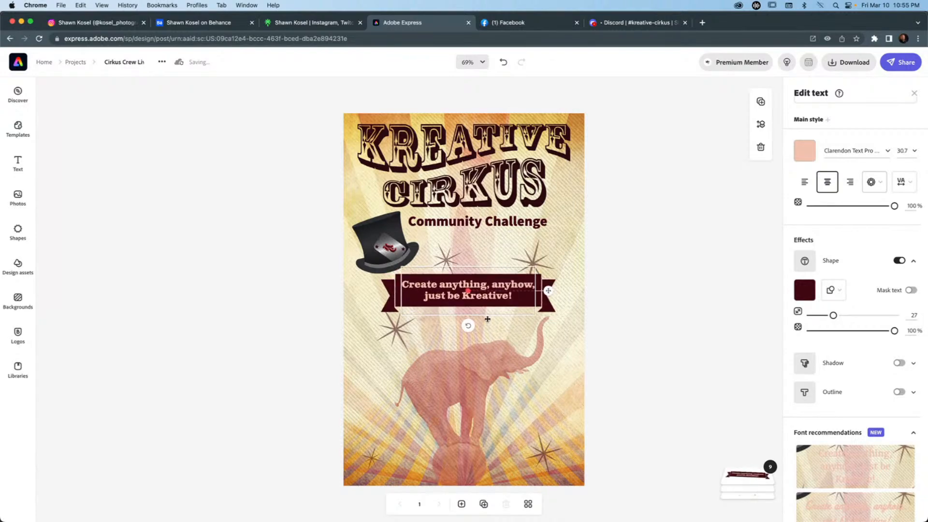
# Tilt the tagline banner gently upward to the right and place it beside the top hat, beneath "Community Challenge".
pyautogui.moveTo(486, 319); pyautogui.dragTo(489, 319)
pyautogui.moveTo(570, 308); pyautogui.dragTo(571, 308)
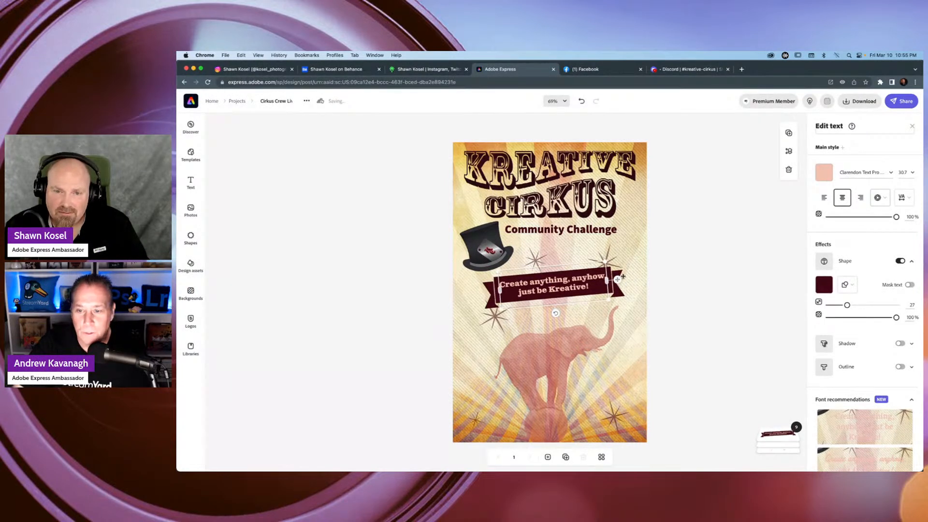
pyautogui.moveTo(617, 279); pyautogui.dragTo(634, 271)
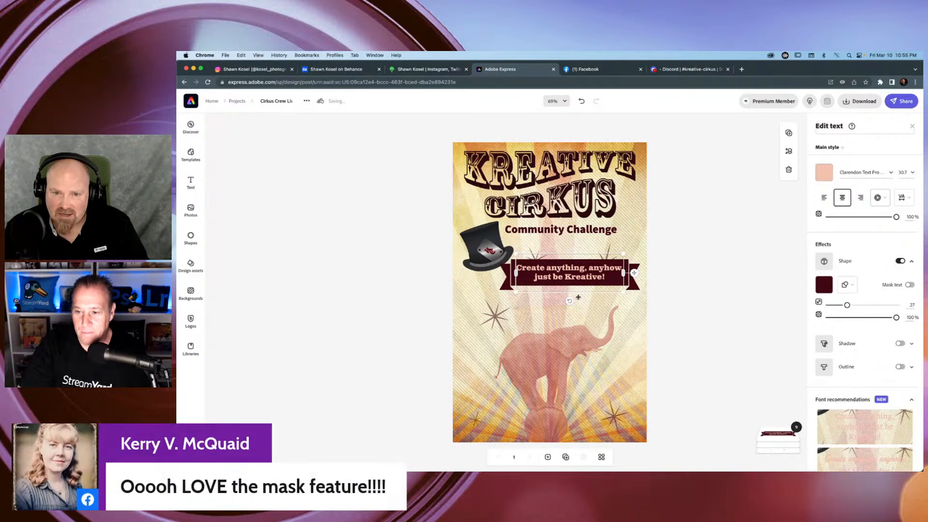
pyautogui.moveTo(570, 301); pyautogui.dragTo(572, 305)
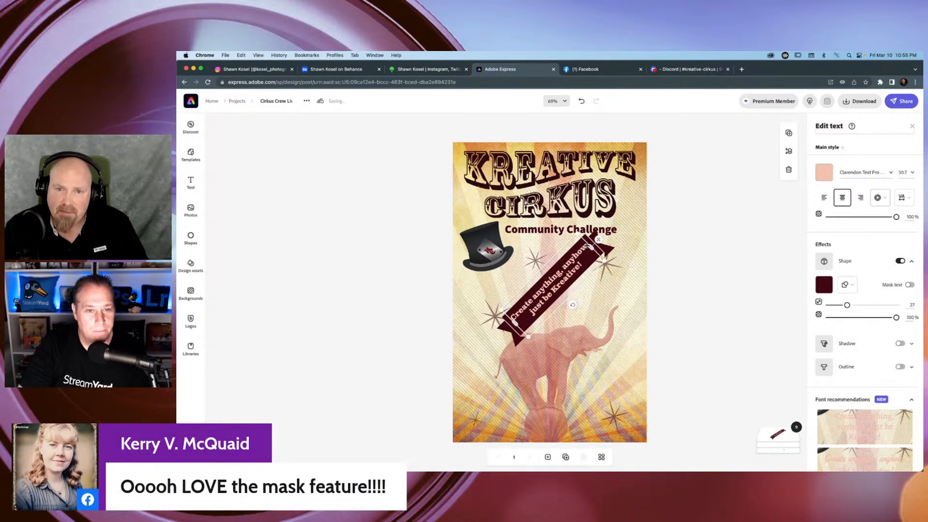
pyautogui.moveTo(586, 246); pyautogui.dragTo(578, 354)
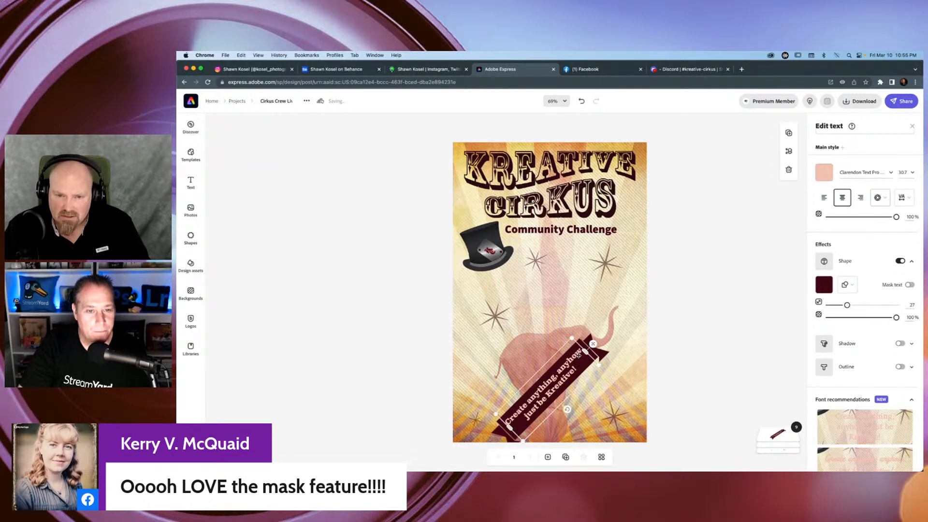
pyautogui.moveTo(571, 417); pyautogui.dragTo(559, 424)
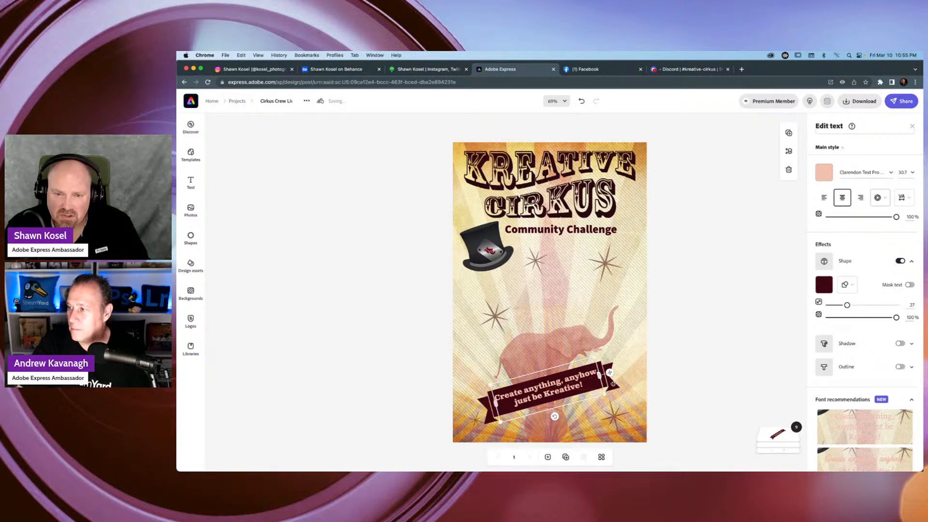
pyautogui.moveTo(610, 373); pyautogui.dragTo(631, 259)
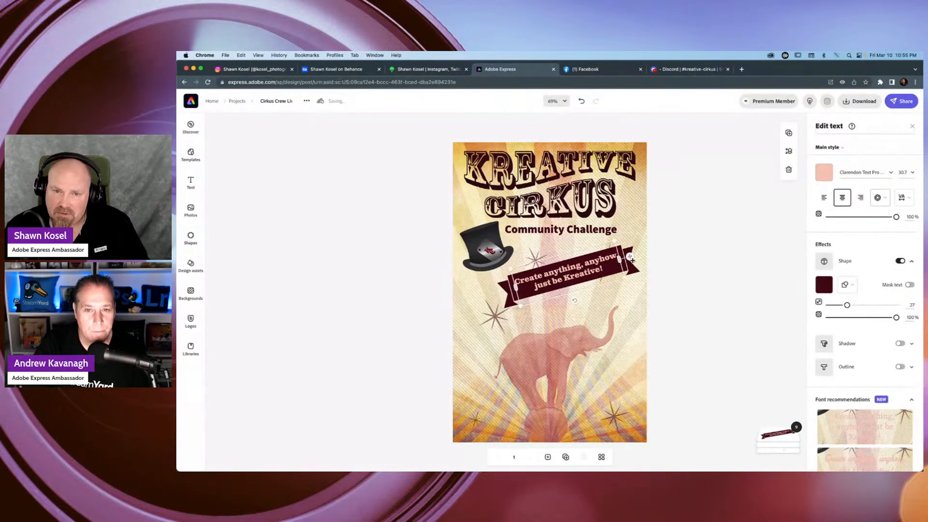
# Inside the star group, move the star hidden behind the banner's right end down to just below the banner.
pyautogui.click(778, 433)
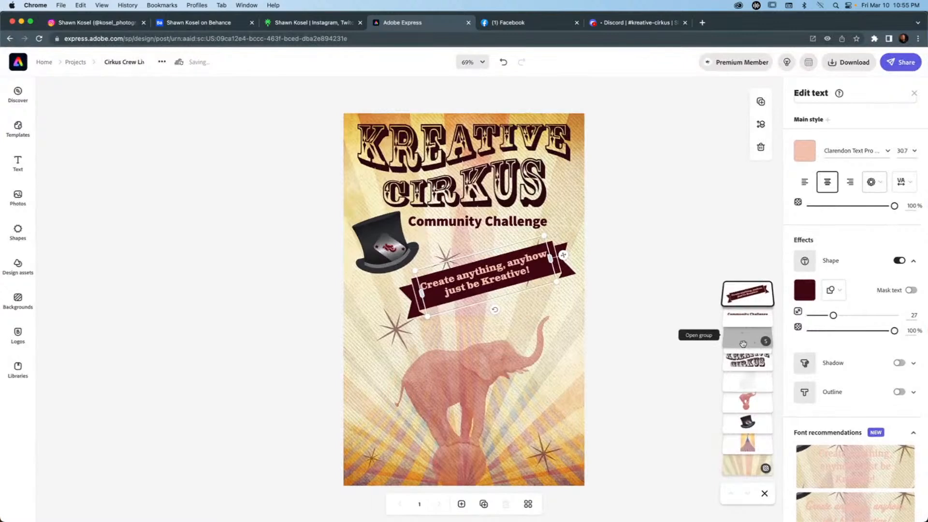
pyautogui.click(742, 344)
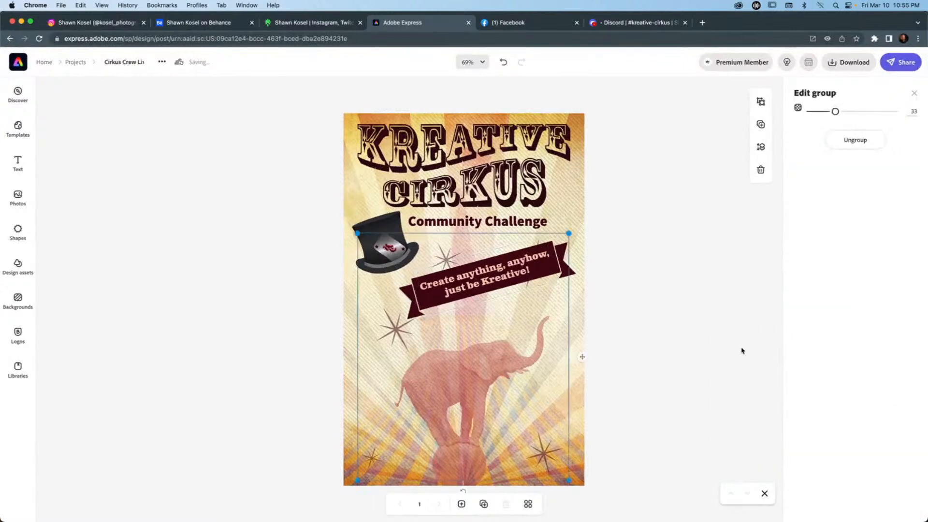
pyautogui.click(527, 284)
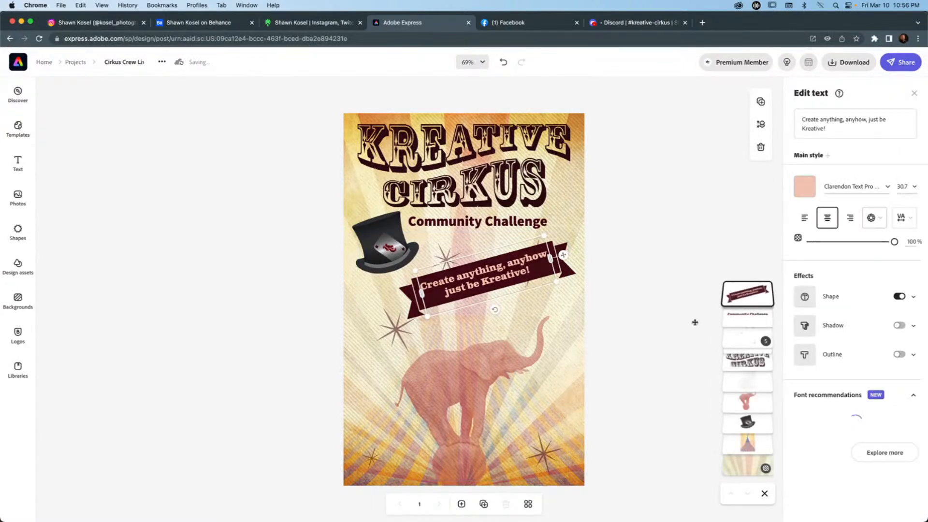
pyautogui.click(767, 342)
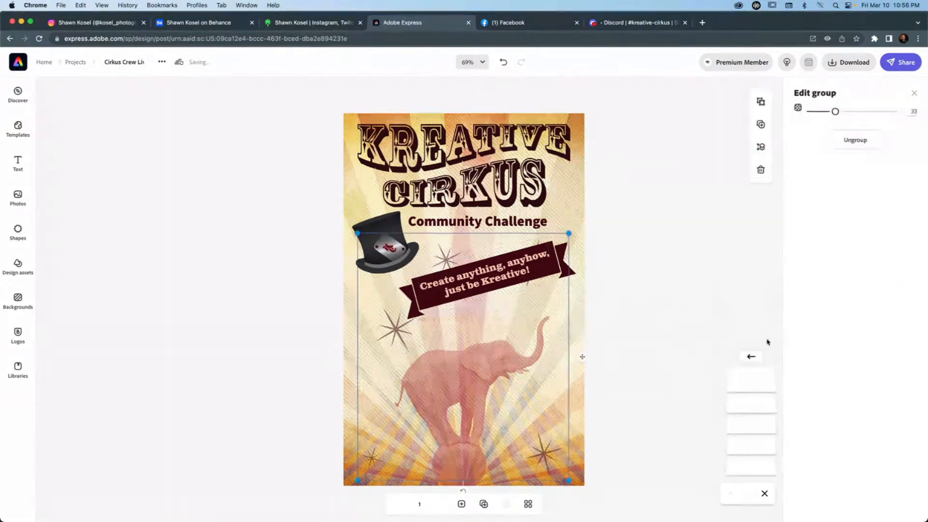
pyautogui.click(746, 380)
pyautogui.click(745, 399)
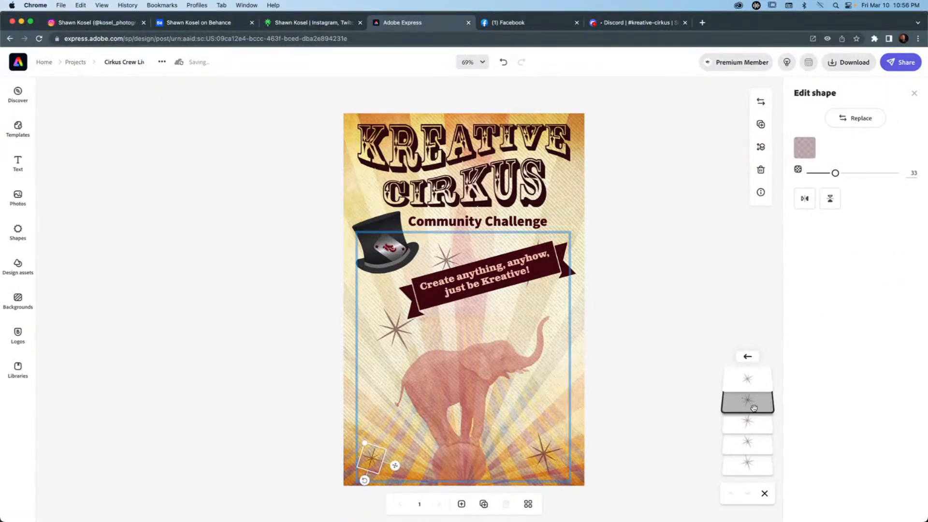
pyautogui.click(749, 425)
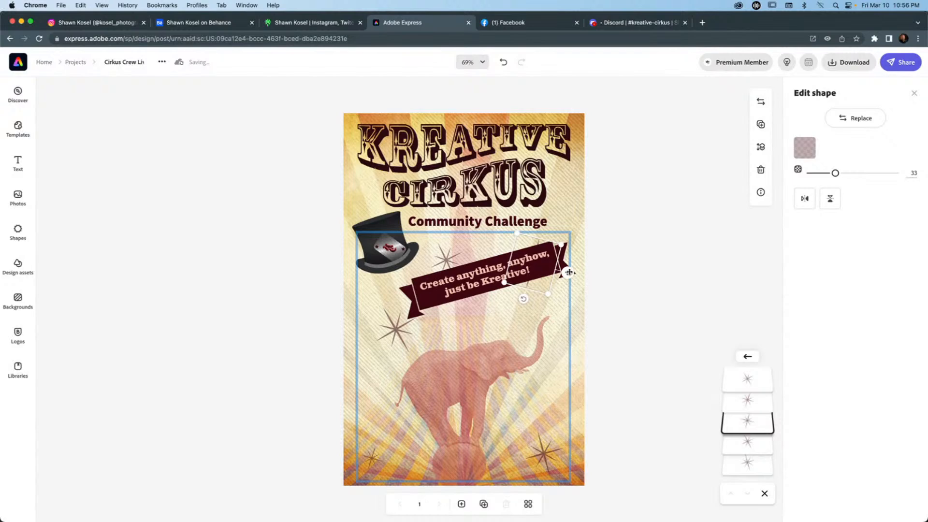
pyautogui.moveTo(569, 272); pyautogui.dragTo(558, 302)
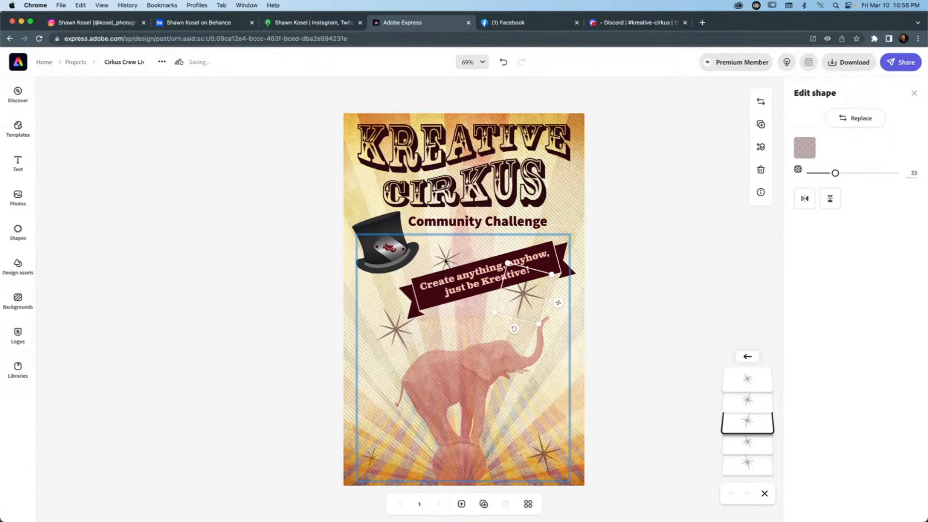
# Nudge the star beside the top hat slightly left and move the two bottom corner stars up and inward.
pyautogui.click(445, 260)
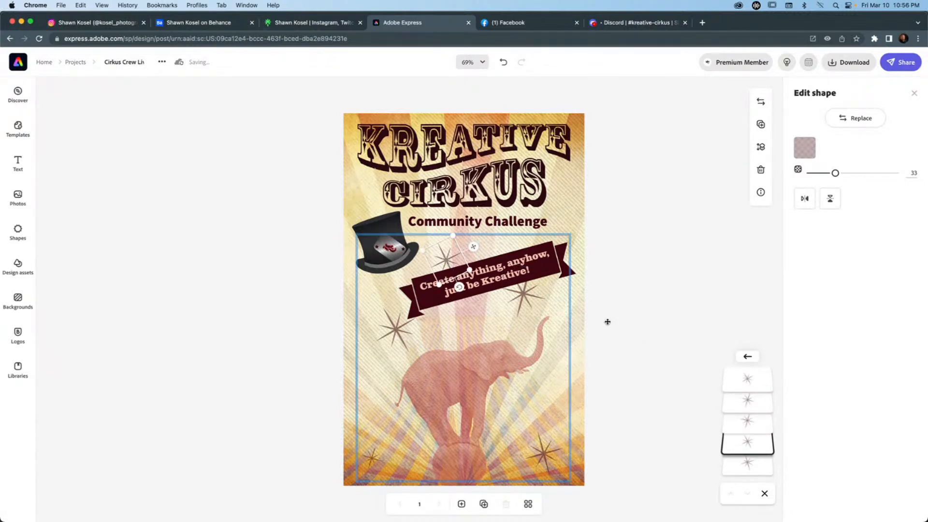
pyautogui.moveTo(473, 247); pyautogui.dragTo(469, 247)
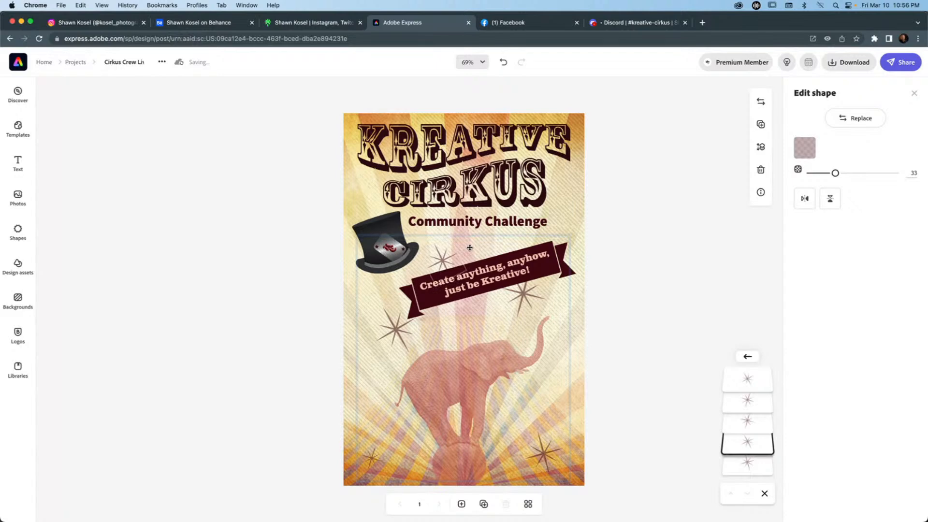
pyautogui.click(548, 454)
pyautogui.moveTo(548, 454); pyautogui.dragTo(540, 429)
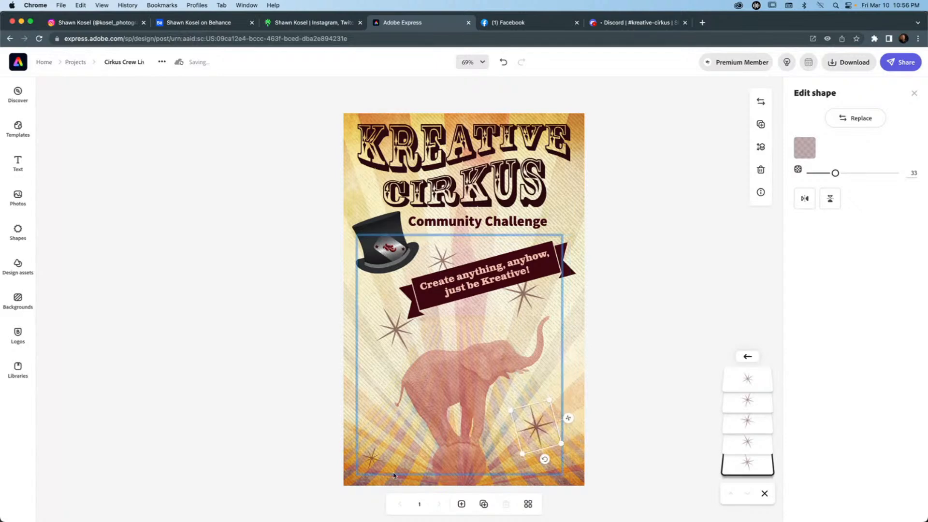
pyautogui.click(372, 455)
pyautogui.moveTo(398, 467); pyautogui.dragTo(407, 451)
pyautogui.click(695, 274)
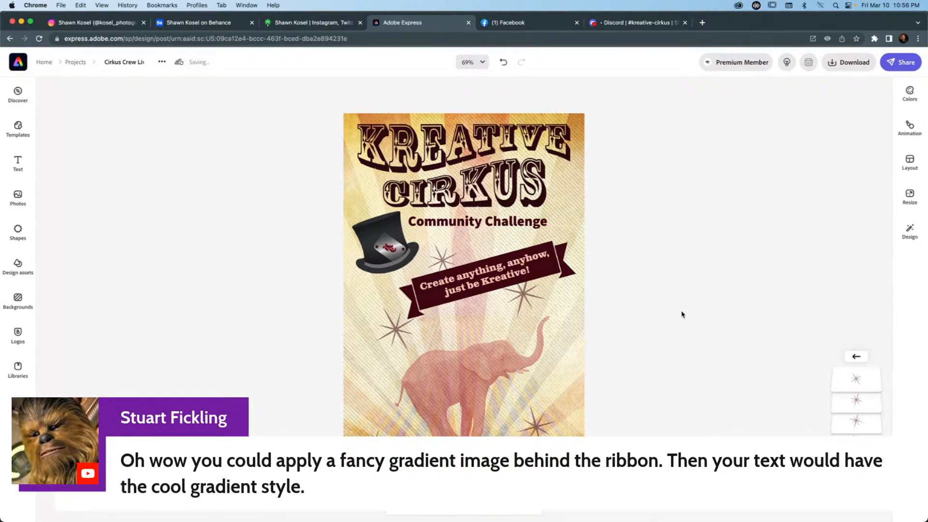
# Move the tagline banner directly above the elephant in the layer order and lower its text opacity to 64%.
pyautogui.click(856, 356)
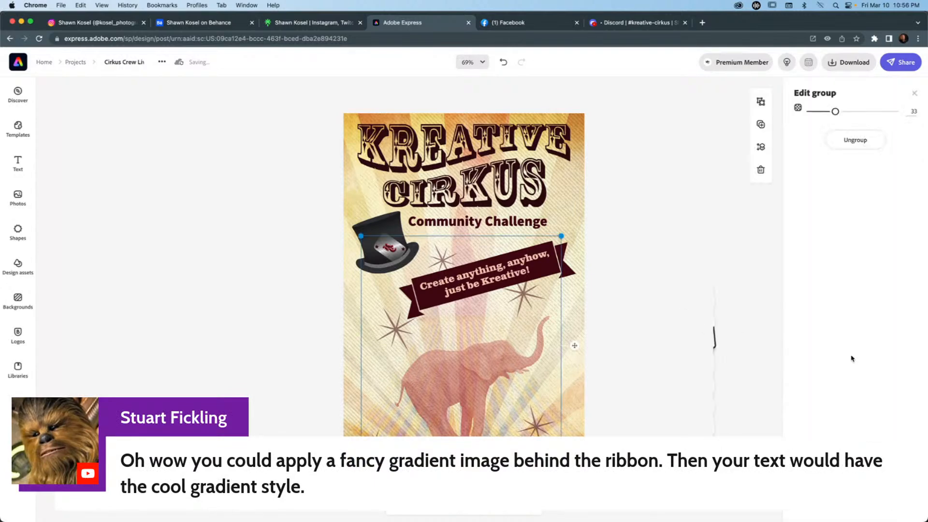
pyautogui.click(550, 264)
pyautogui.moveTo(895, 242); pyautogui.dragTo(876, 243)
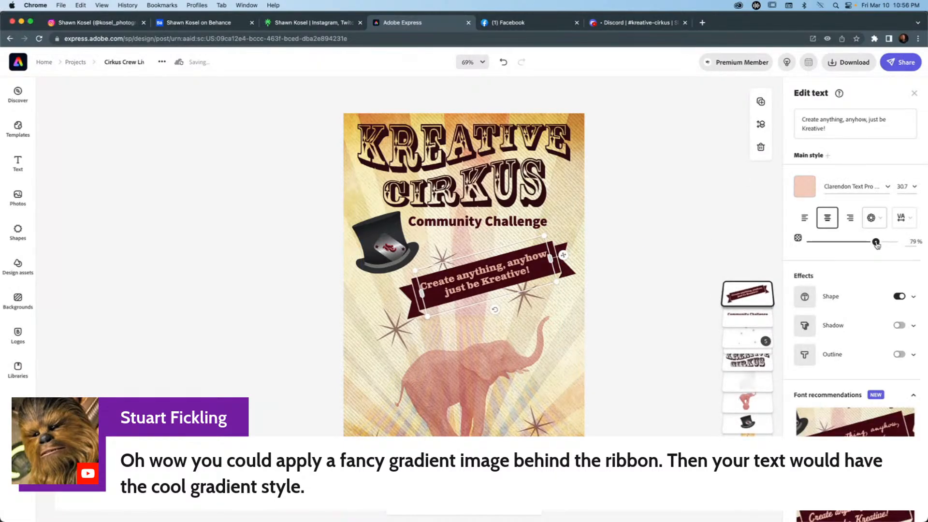
pyautogui.moveTo(757, 296); pyautogui.dragTo(759, 385)
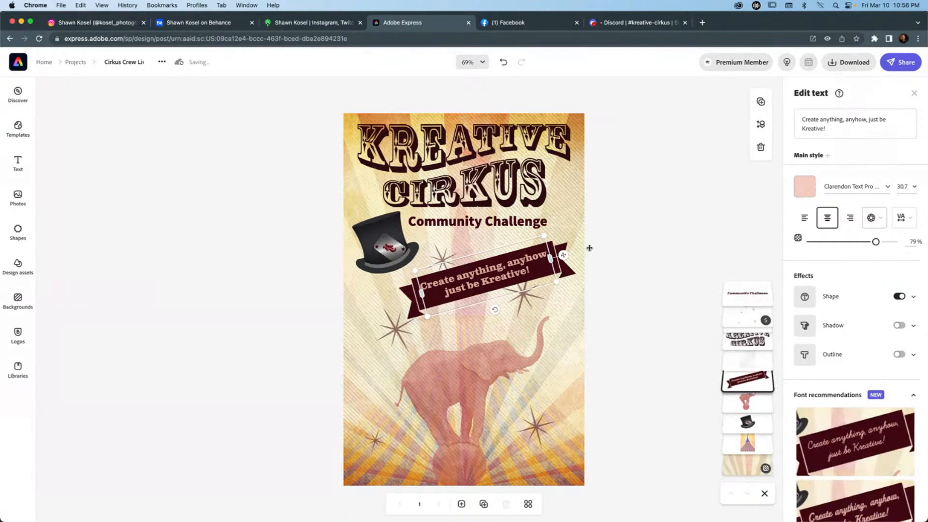
pyautogui.moveTo(875, 243); pyautogui.dragTo(858, 242)
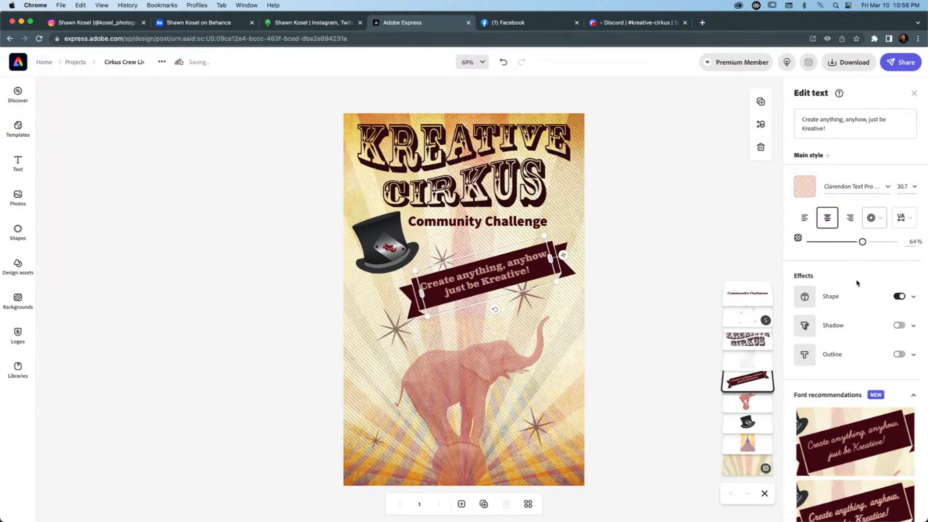
# Mask the tagline text out of its banner shape so the background shows through the letters.
pyautogui.scroll(-1, 857, 284)
pyautogui.click(813, 272)
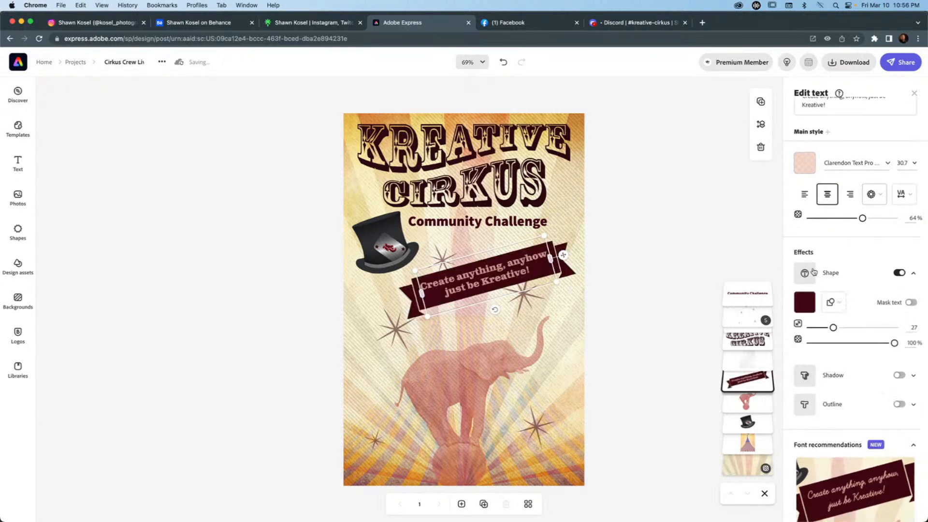
pyautogui.click(911, 302)
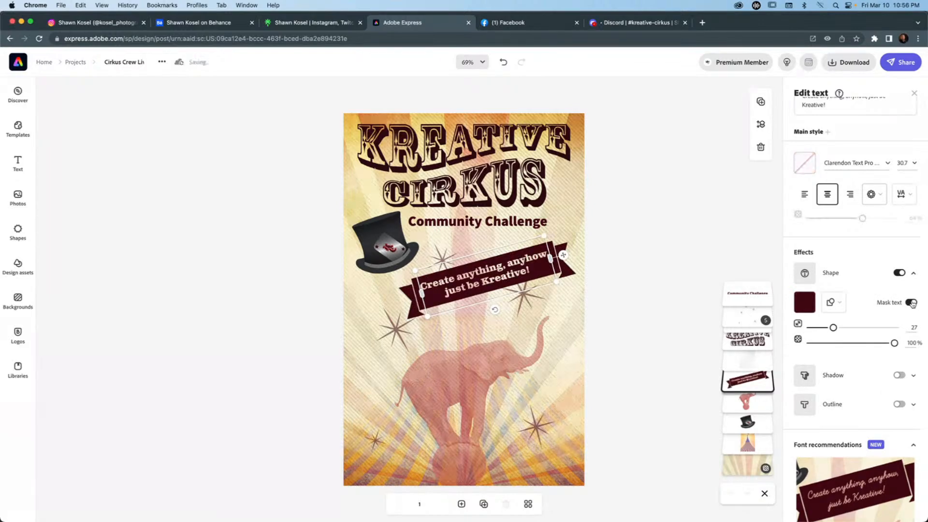
# Colour the banner red from the Kreative Cirkus palette after trying its peach, and set the shape's opacity to 65%.
pyautogui.click(804, 302)
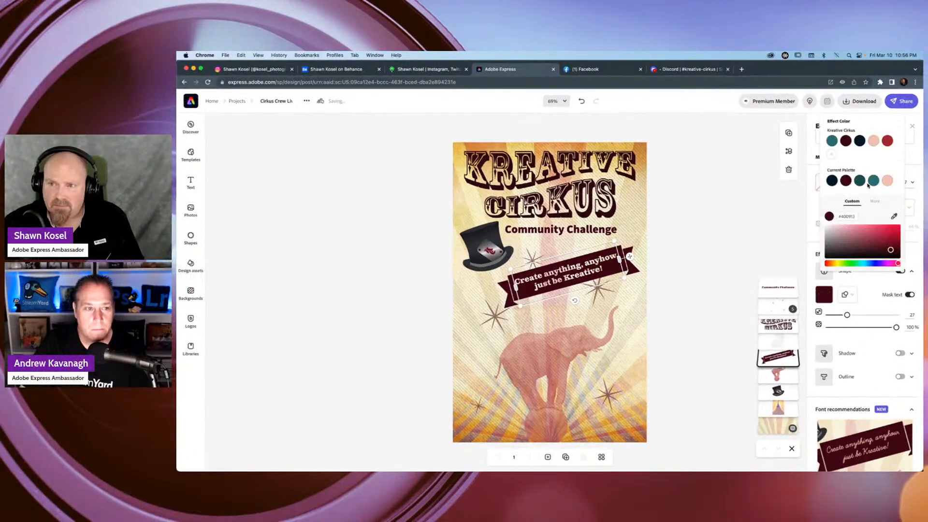
pyautogui.click(888, 180)
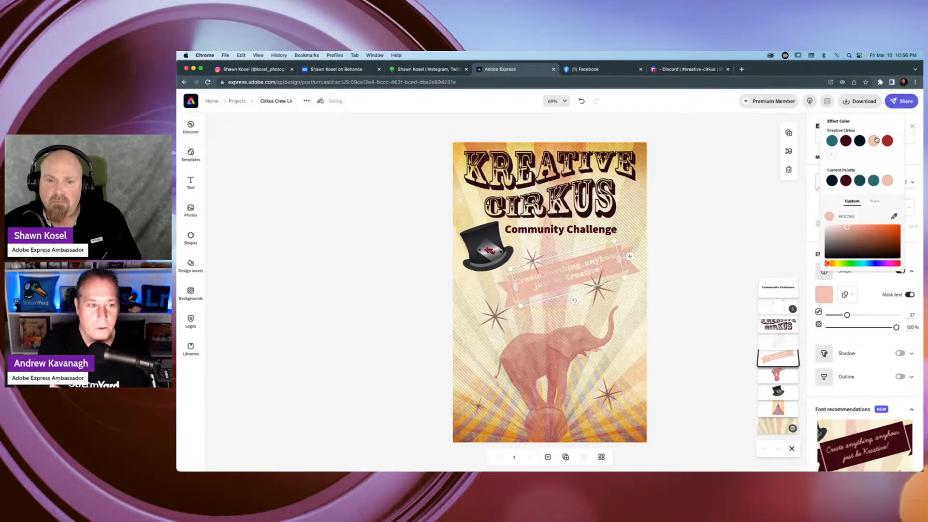
pyautogui.click(889, 141)
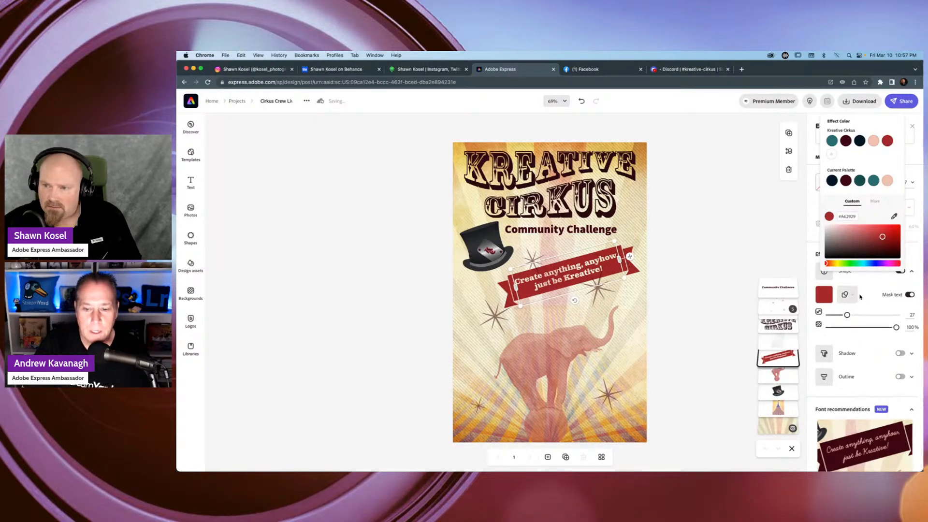
pyautogui.click(750, 210)
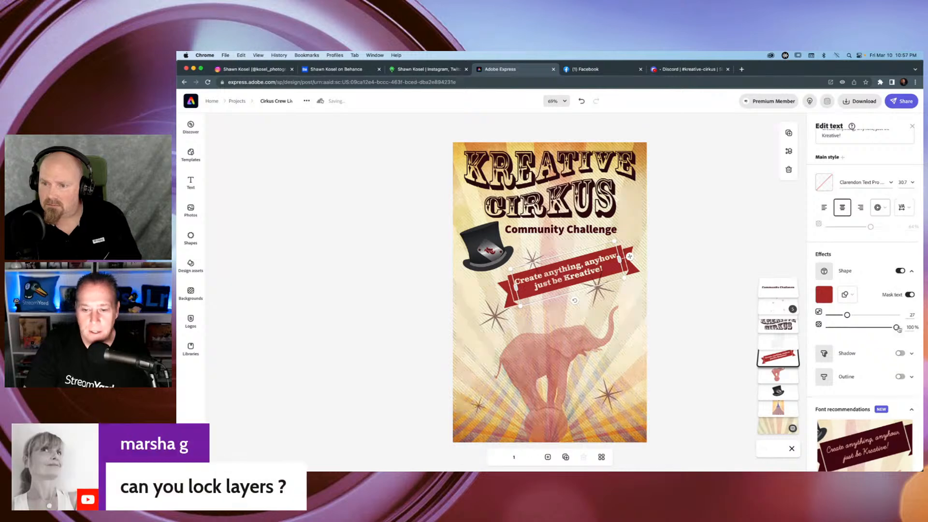
pyautogui.moveTo(896, 327); pyautogui.dragTo(871, 328)
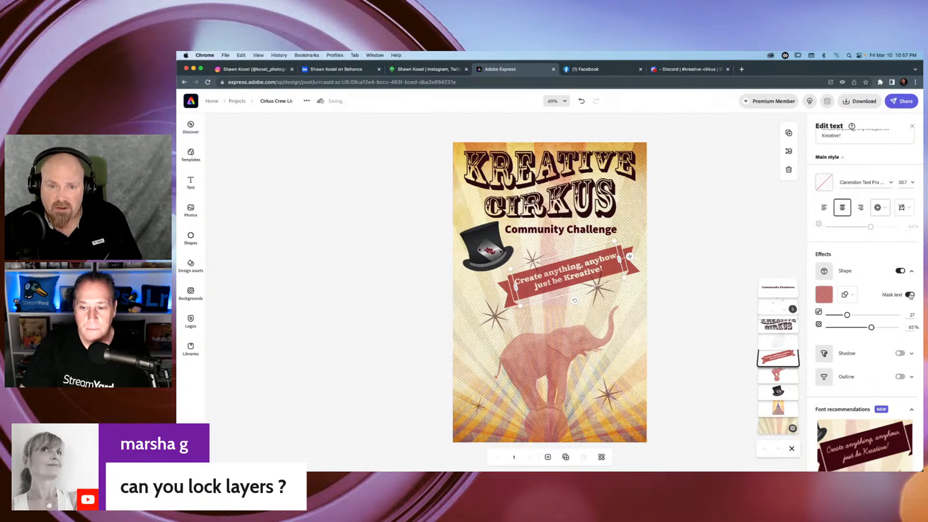
pyautogui.click(701, 247)
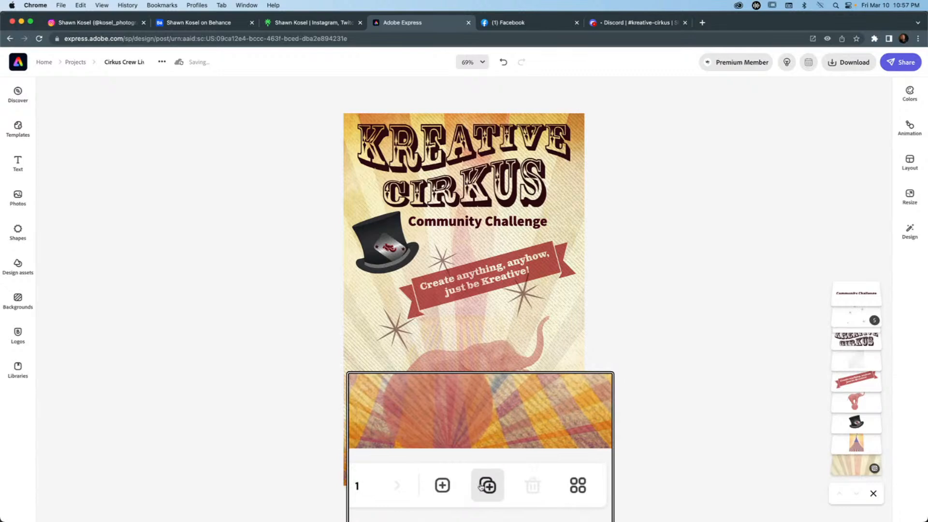
# Duplicate the poster page, check both copies in the all-pages overview and return to editing page 2.
pyautogui.click(483, 505)
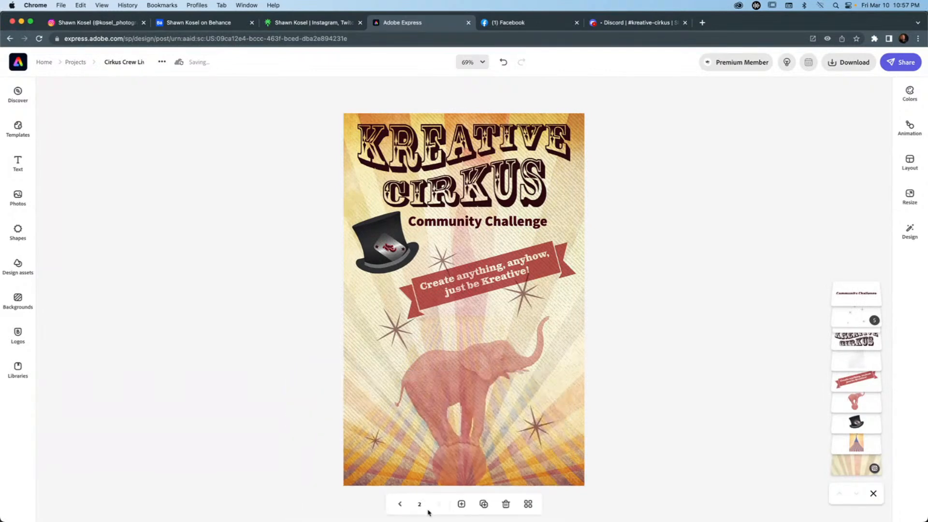
pyautogui.click(528, 504)
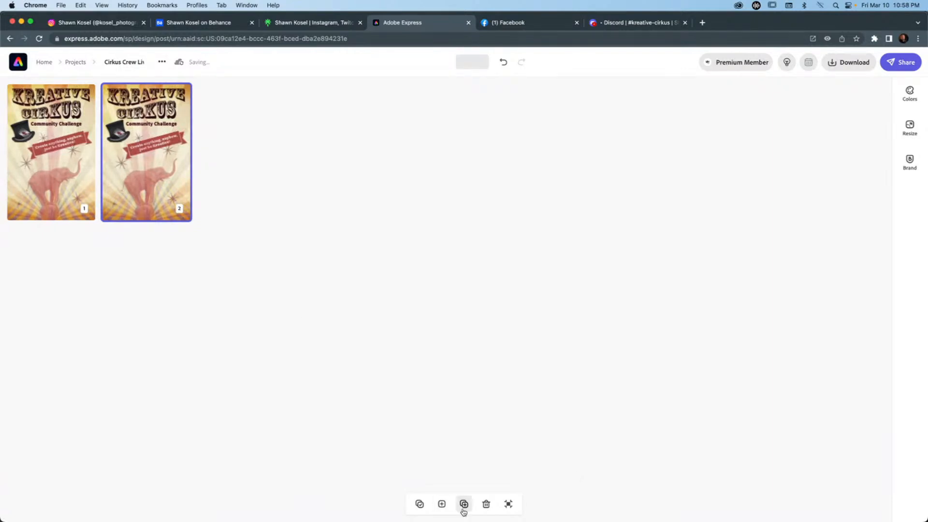
pyautogui.click(508, 504)
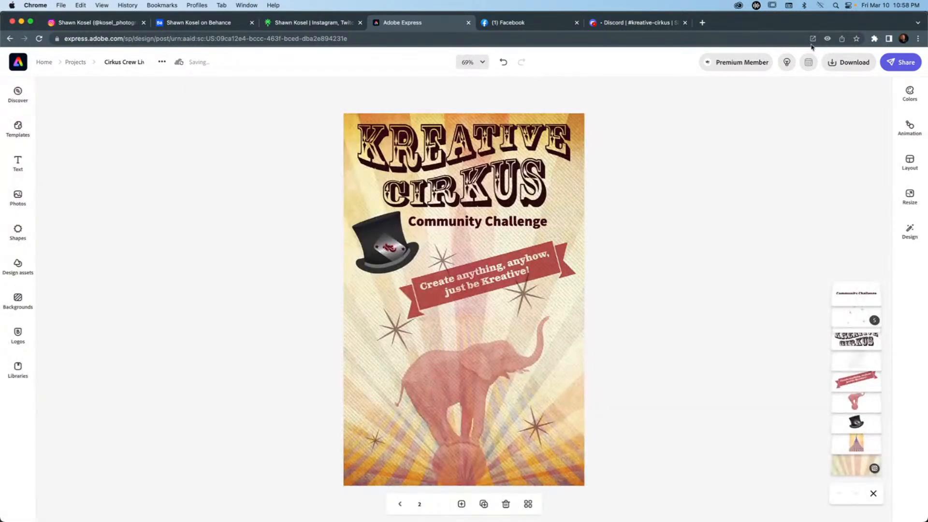
# Browse the colour theme categories for page 2 and open the full Color pop palette collection.
pyautogui.click(909, 93)
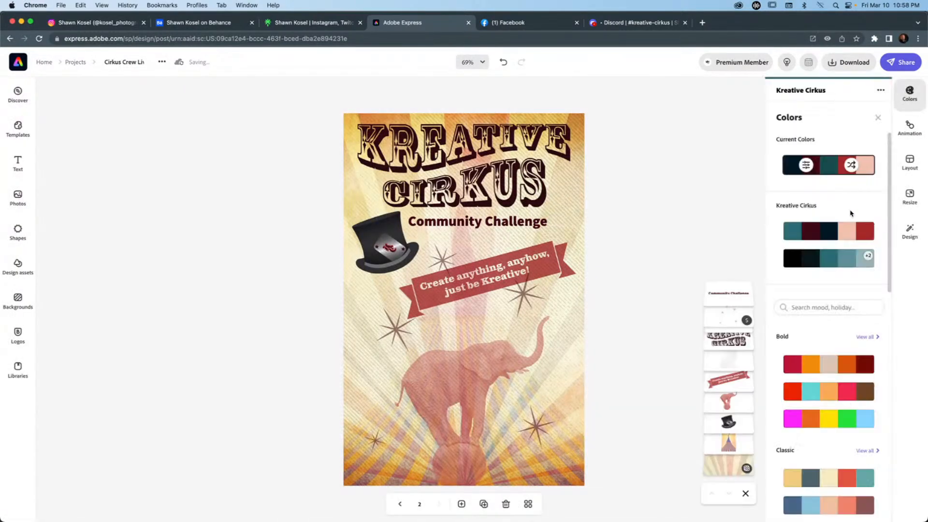
pyautogui.scroll(-4, 828, 237)
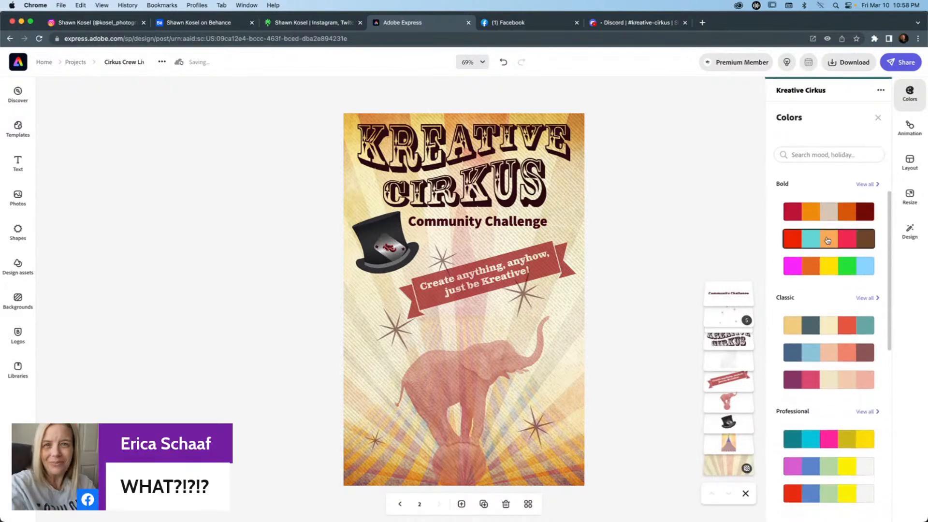
pyautogui.scroll(-3, 828, 236)
pyautogui.scroll(3, 827, 235)
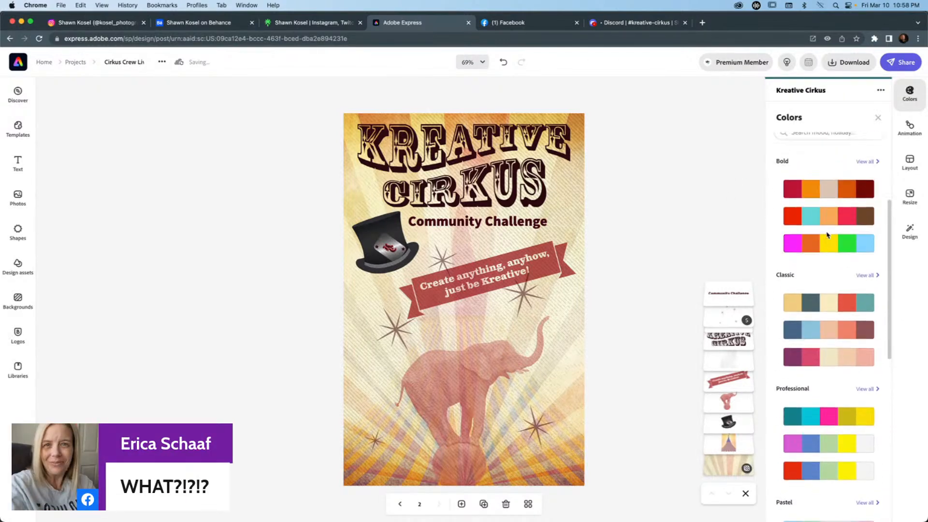
pyautogui.scroll(-6, 827, 235)
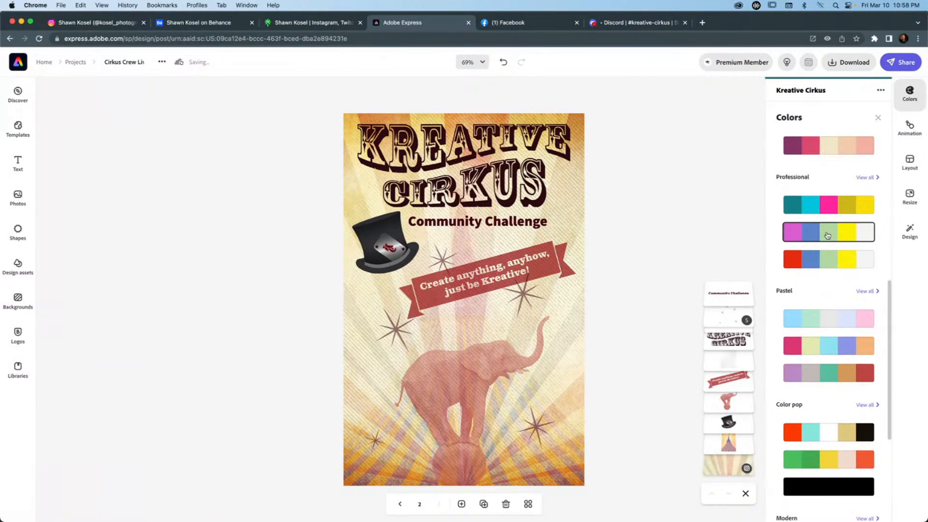
pyautogui.scroll(-4, 827, 235)
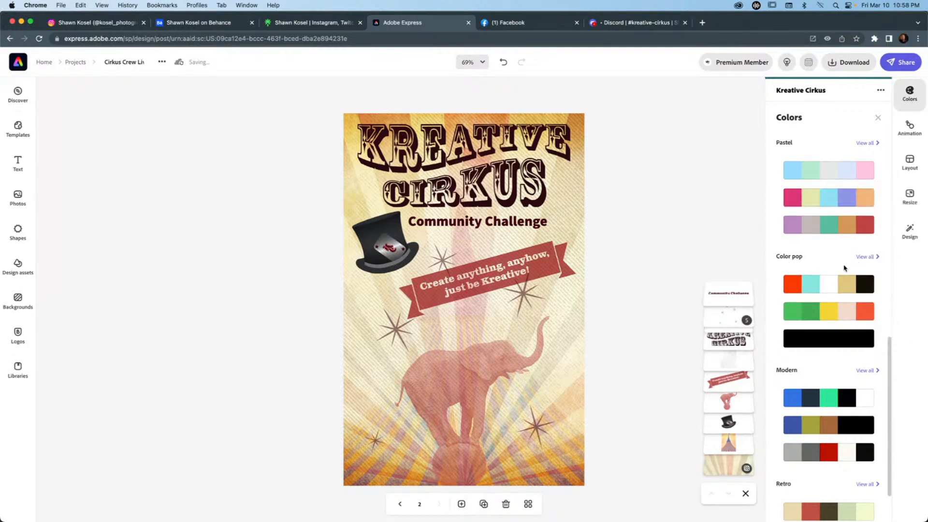
pyautogui.click(865, 256)
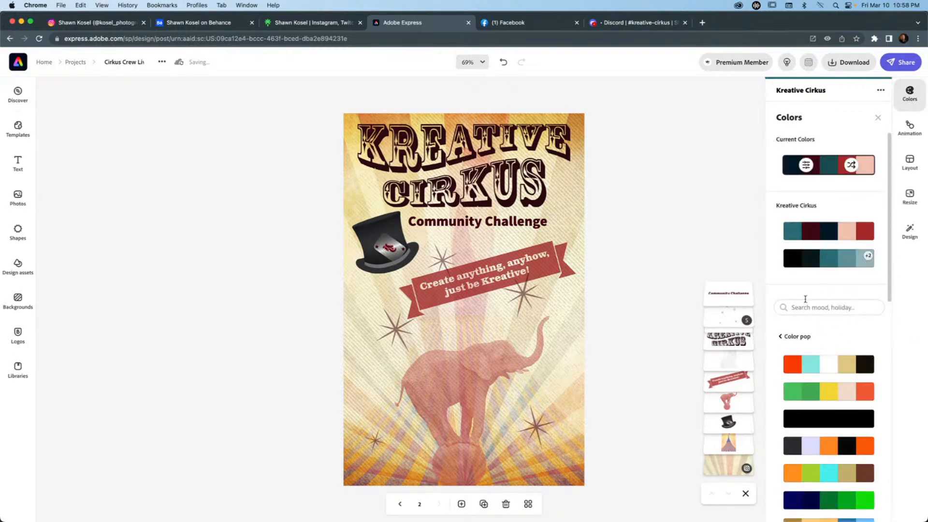
# Apply the purple, orange, blue, lime and cyan Color pop palette to page 2 and shuffle its colours twice.
pyautogui.scroll(-1, 812, 300)
pyautogui.scroll(-6, 821, 297)
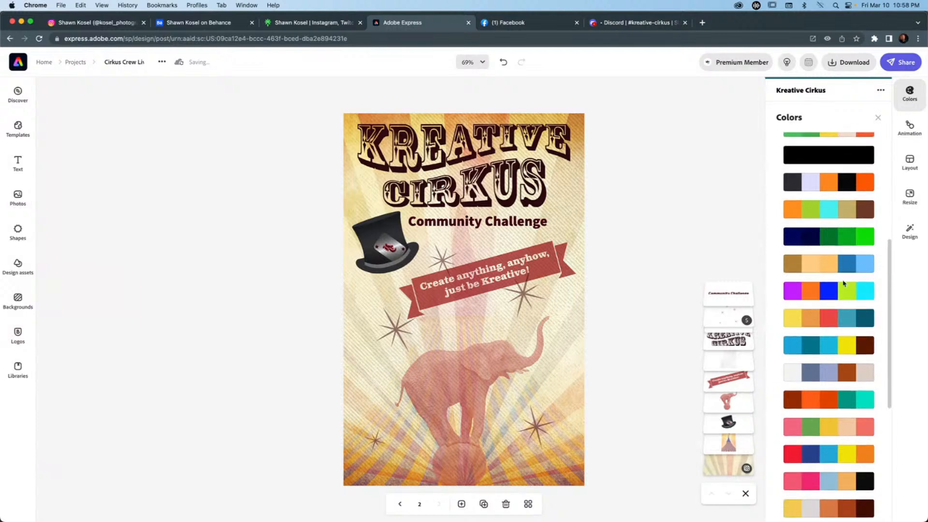
pyautogui.click(827, 294)
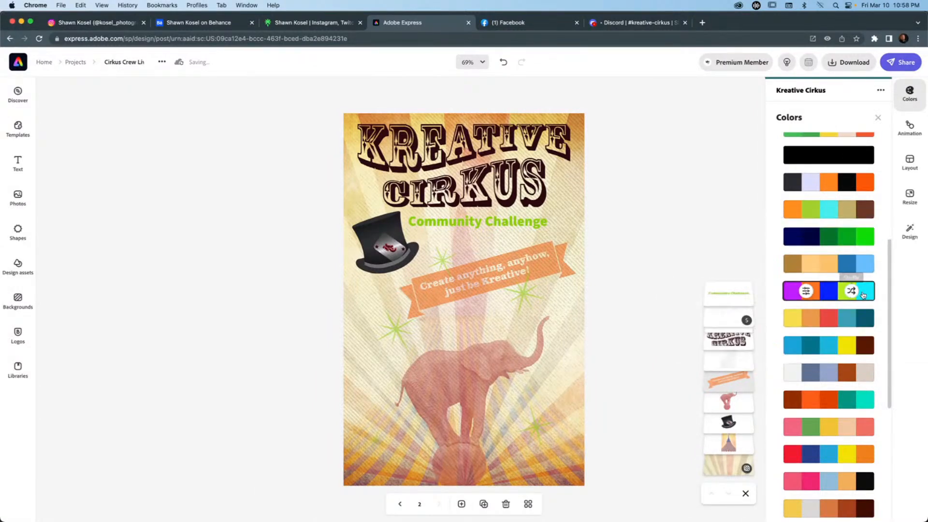
pyautogui.click(851, 292)
pyautogui.click(851, 292)
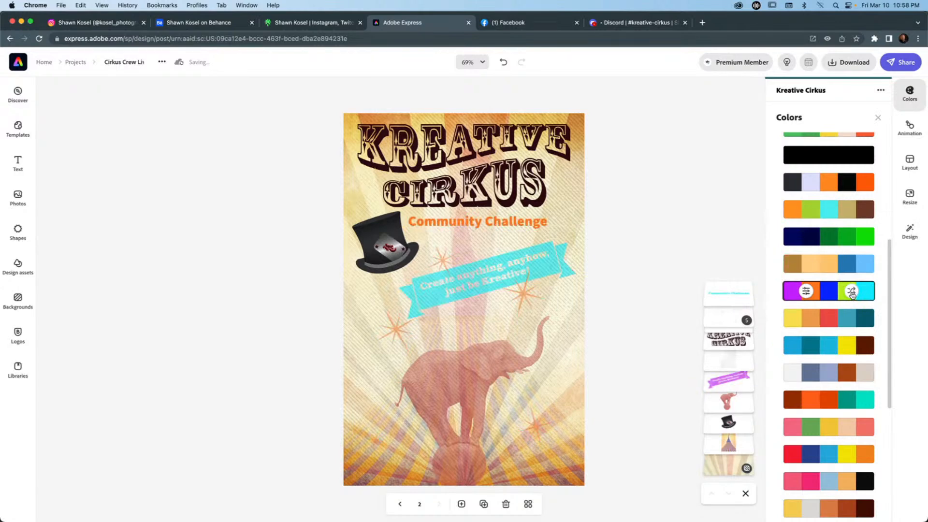
# Shuffle the Color pop palette on page 2 until the Community Challenge text and stars are blue and the banner orange, and close the colour options.
pyautogui.click(851, 292)
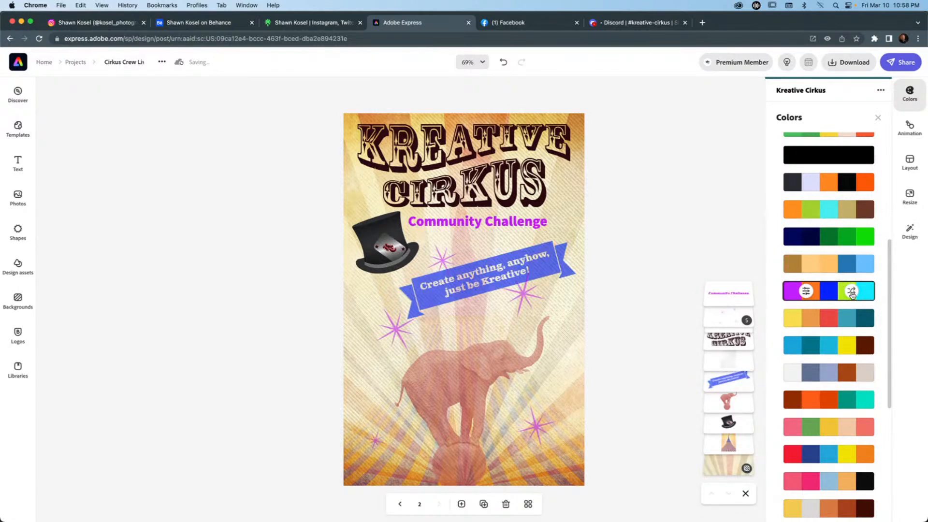
pyautogui.click(851, 292)
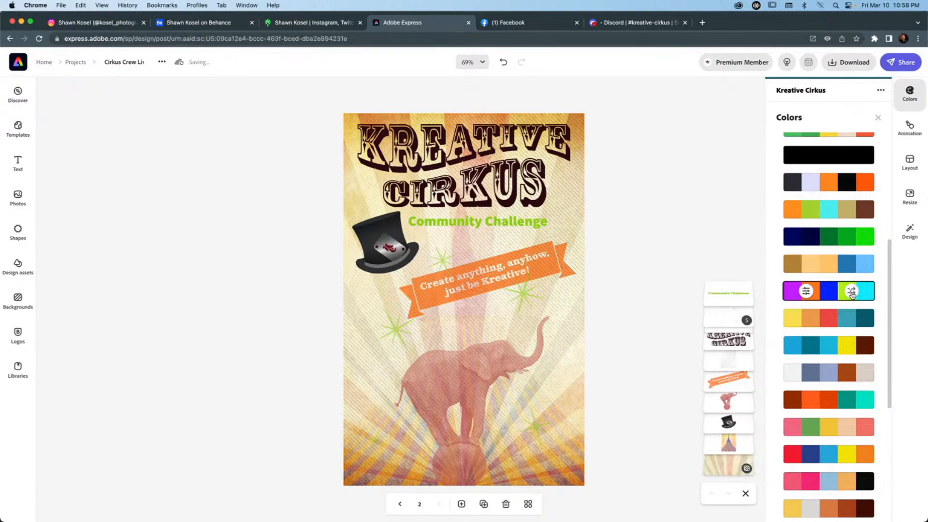
pyautogui.click(852, 292)
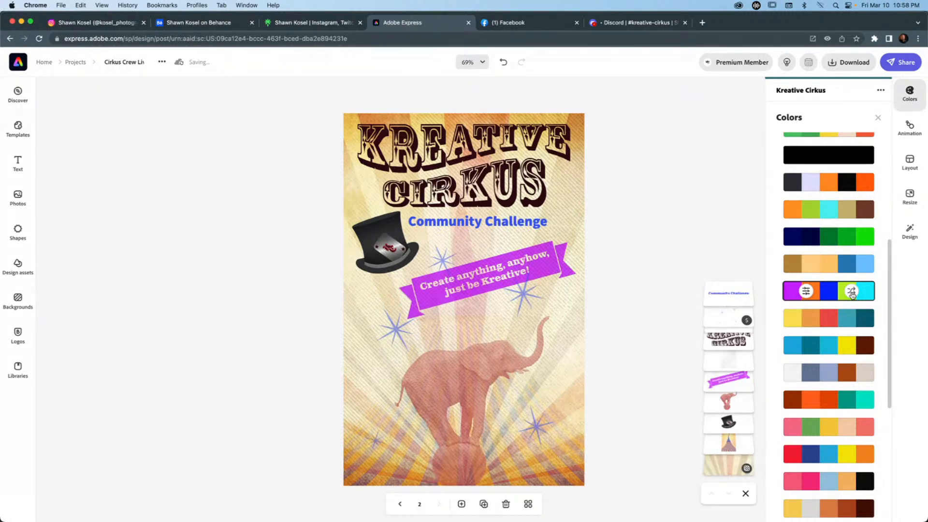
pyautogui.click(852, 292)
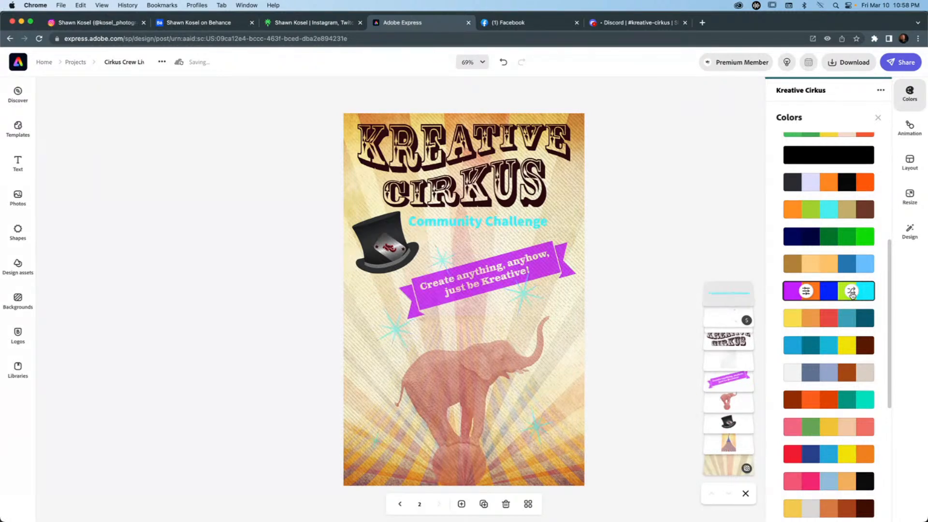
pyautogui.click(851, 292)
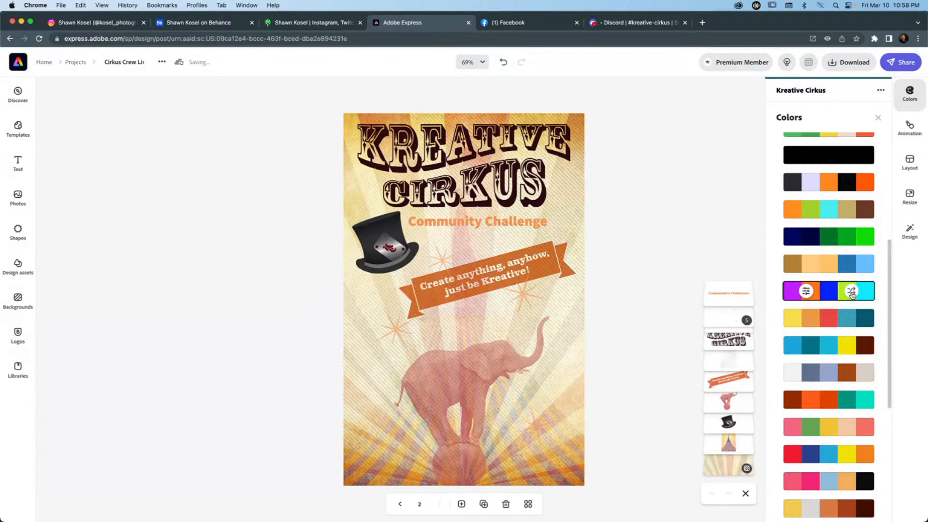
pyautogui.click(851, 292)
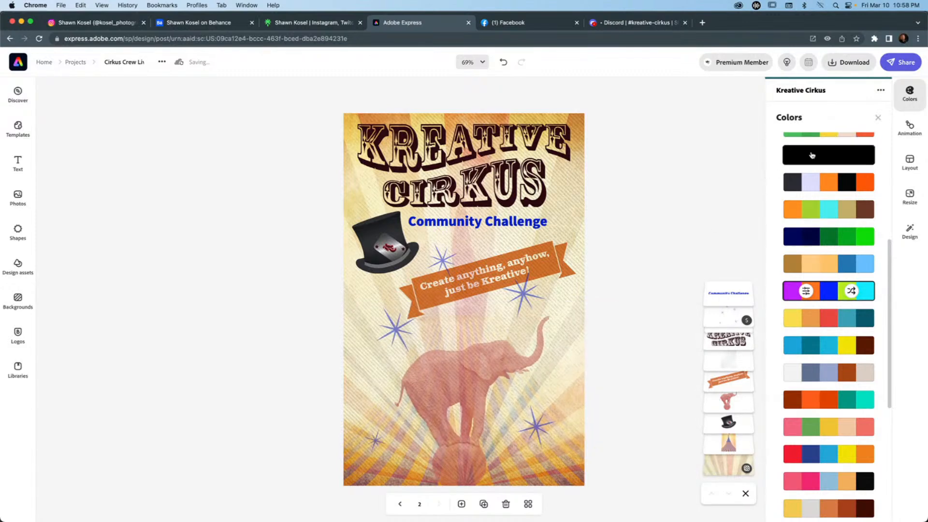
pyautogui.click(878, 119)
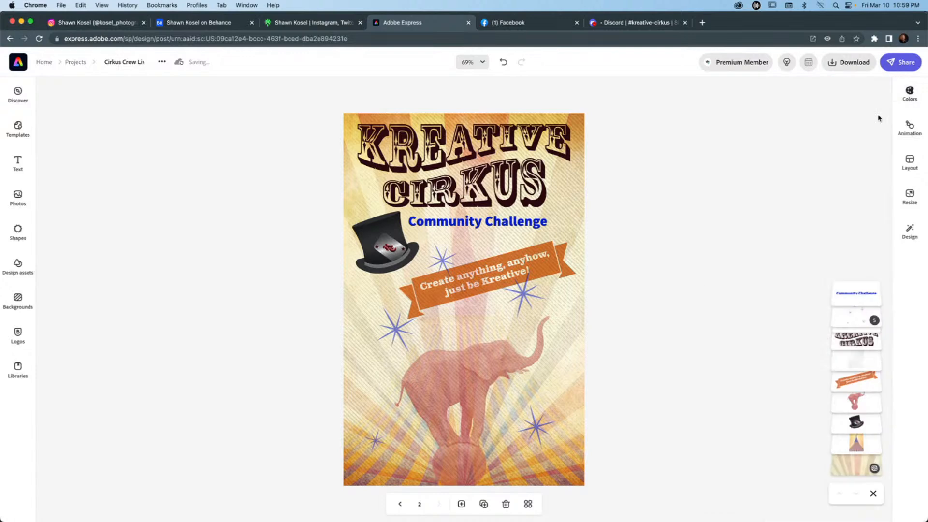
# Compare both poster versions up close in the all-pages overview and return to editing page 2.
pyautogui.click(528, 504)
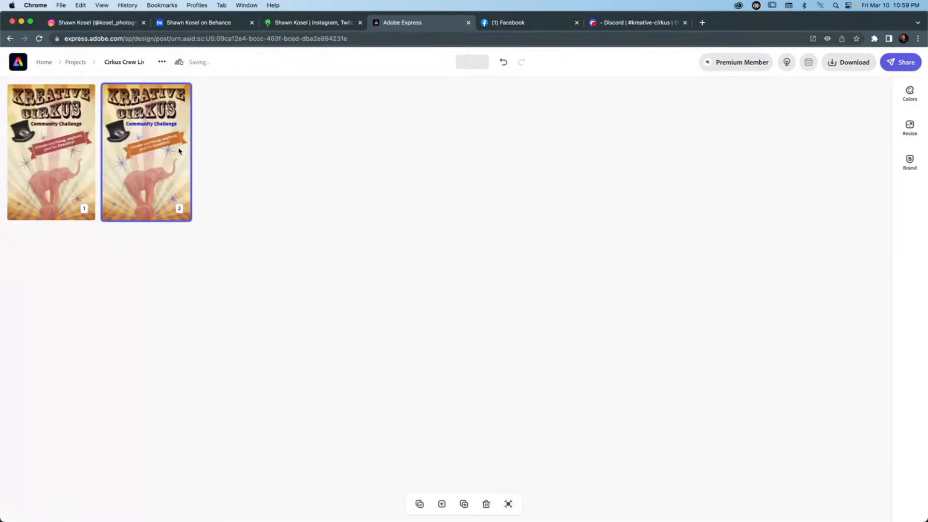
pyautogui.scroll(3, 179, 151)
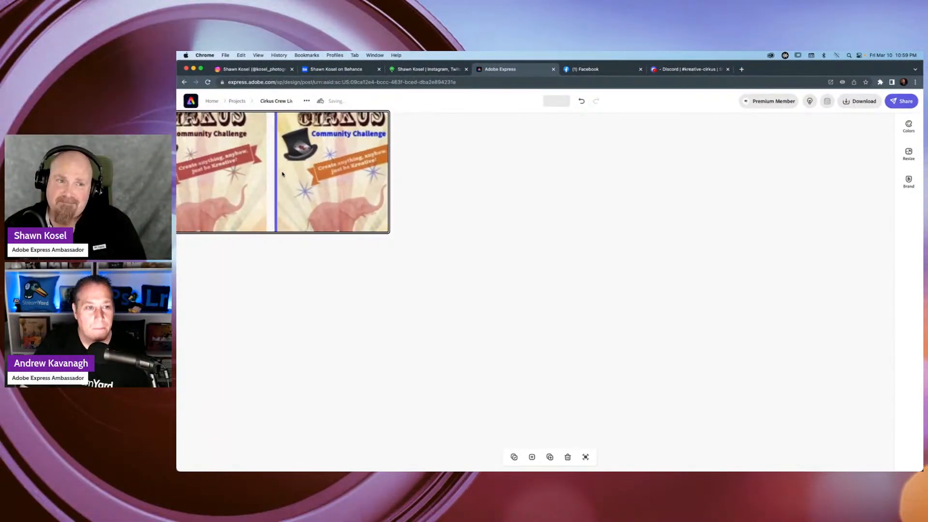
pyautogui.scroll(-3, 283, 174)
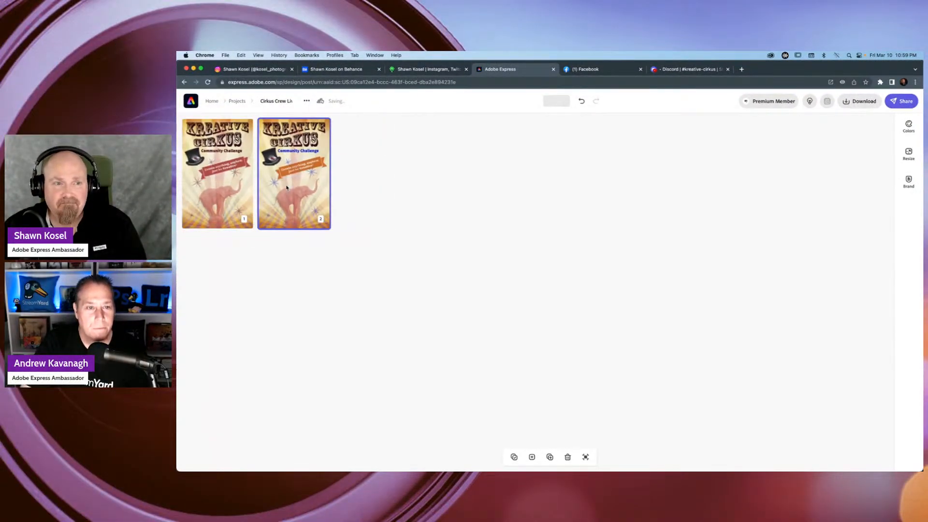
pyautogui.click(585, 458)
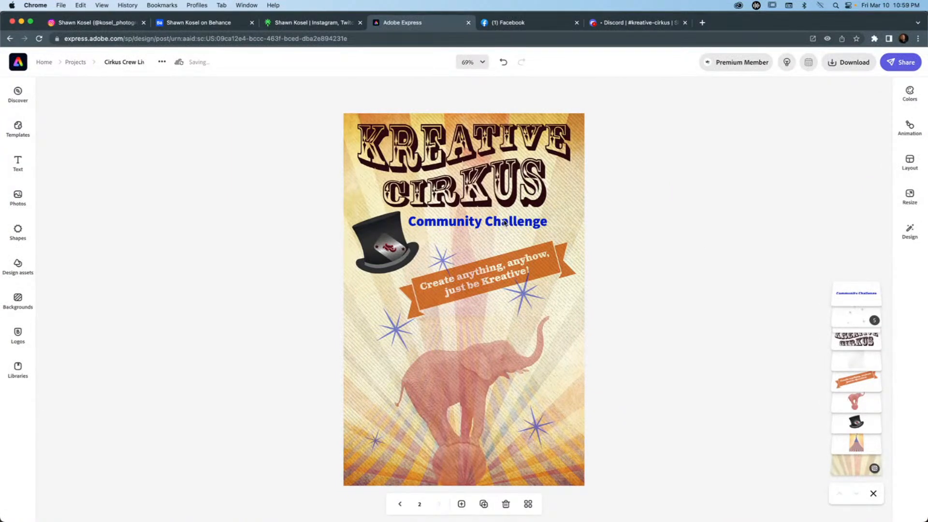
# Duplicate the Community Challenge text, colour the lower copy dark maroon #400913 and offset it slightly down and right as a shadow.
pyautogui.click(504, 222)
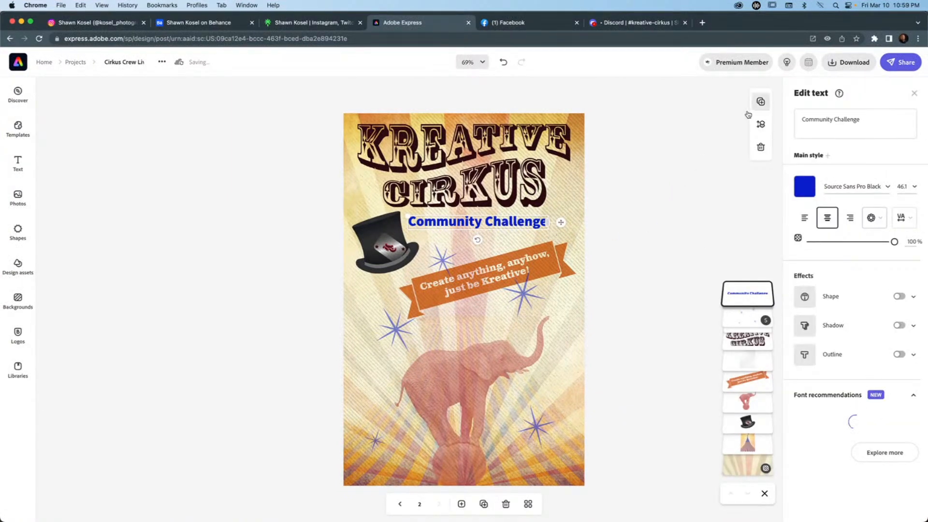
pyautogui.click(759, 125)
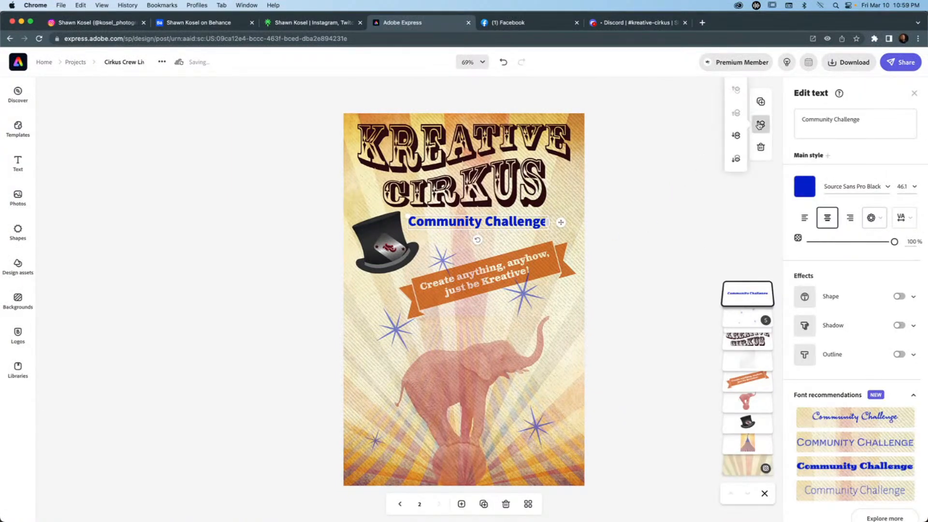
pyautogui.click(735, 135)
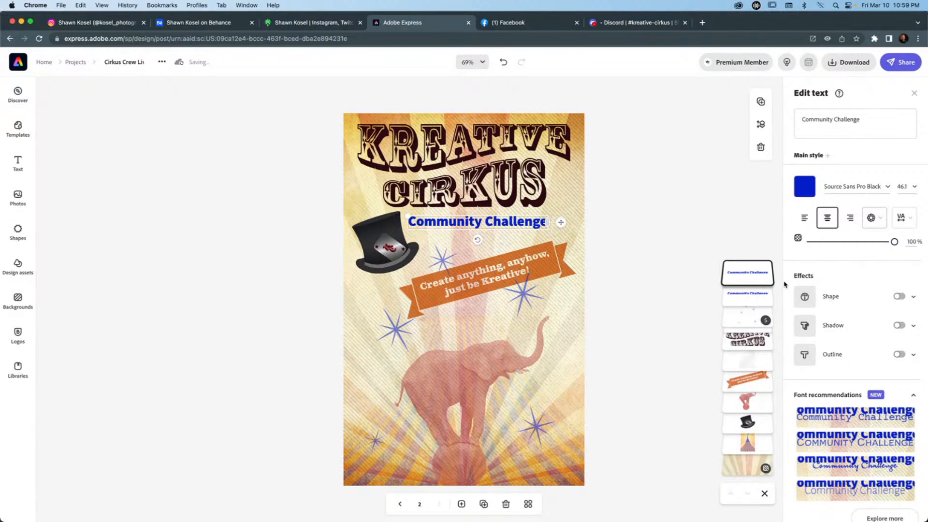
pyautogui.click(746, 294)
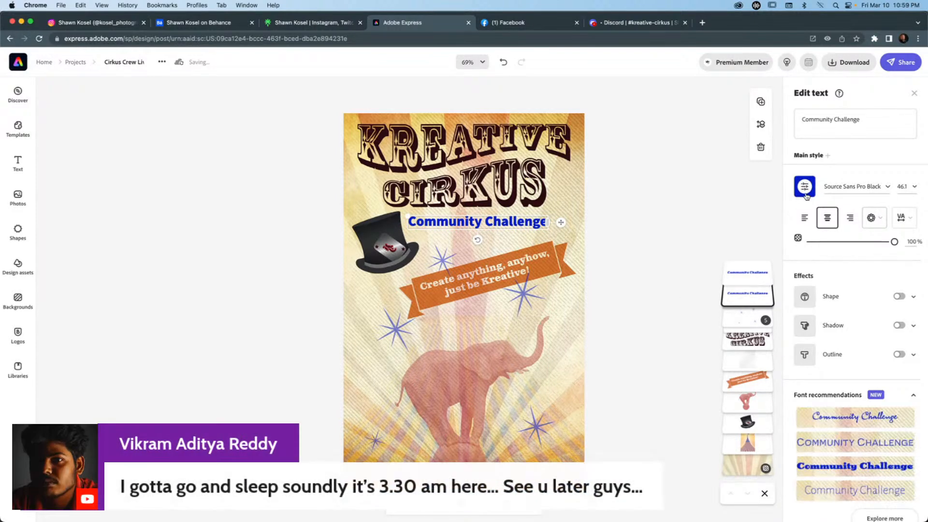
pyautogui.click(805, 187)
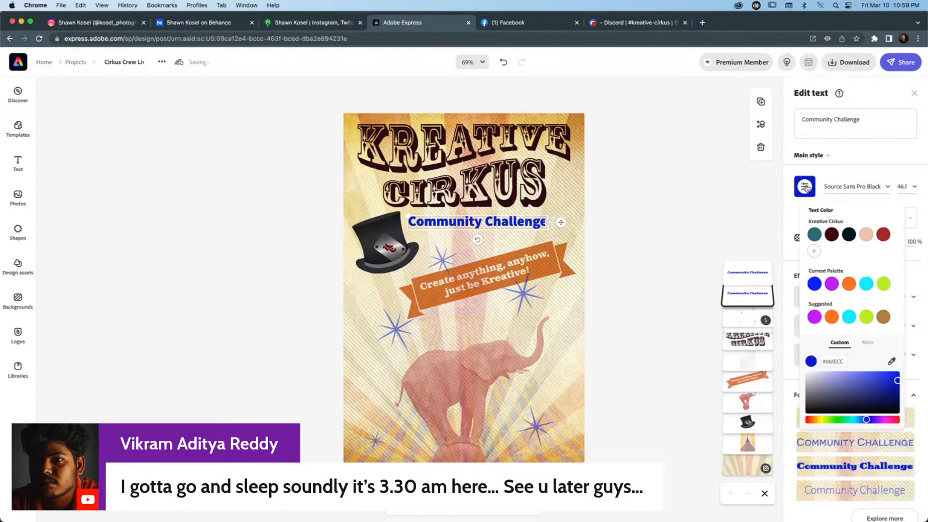
pyautogui.click(832, 235)
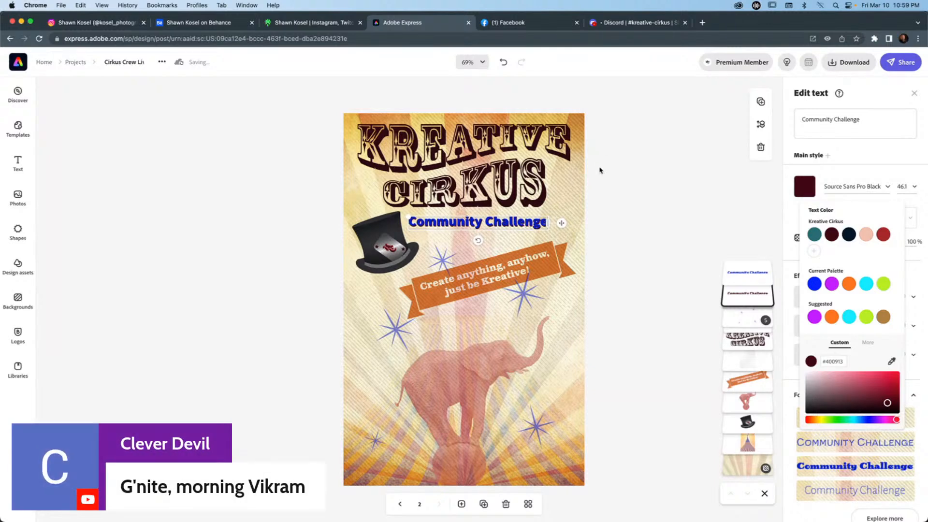
# Examine the maroon shadow copy behind the Community Challenge text at 125% zoom and return to the full-page view.
pyautogui.click(552, 194)
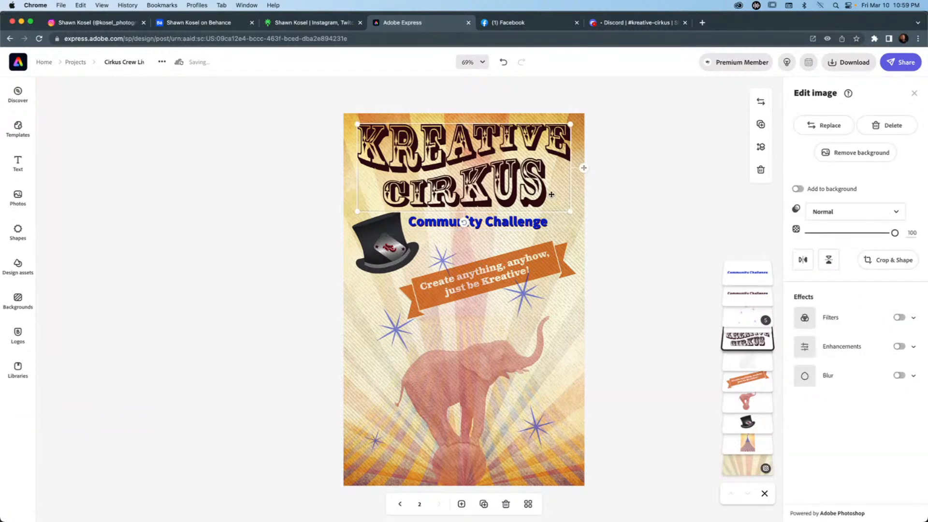
pyautogui.scroll(5, 552, 194)
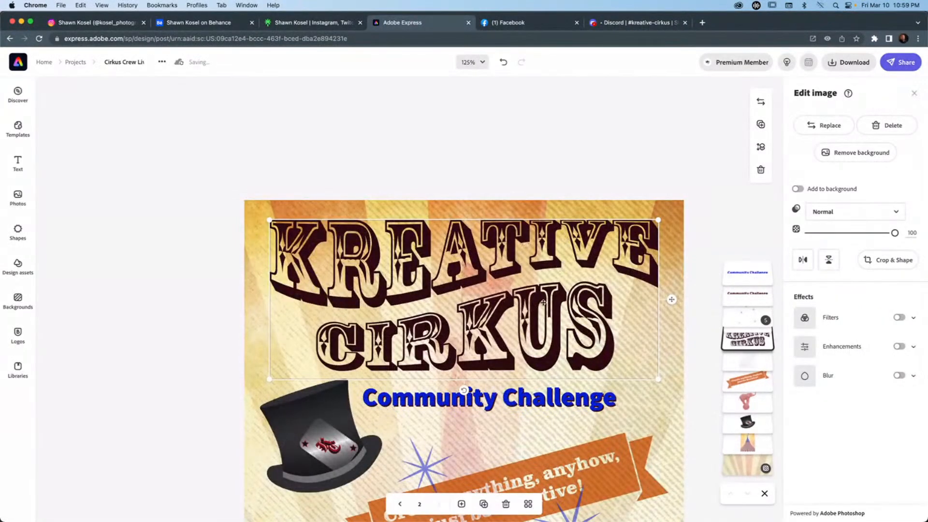
pyautogui.click(653, 408)
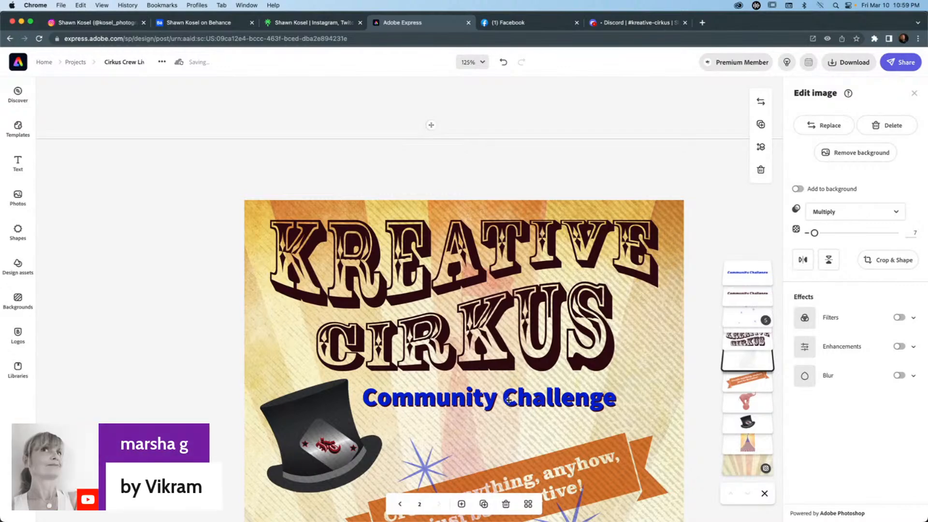
pyautogui.scroll(-5, 508, 400)
pyautogui.scroll(2, 506, 398)
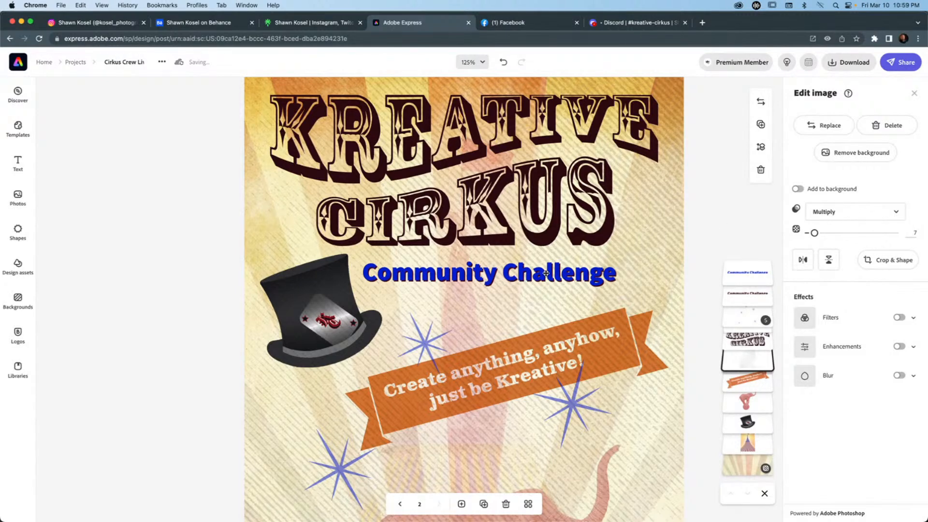
pyautogui.click(748, 293)
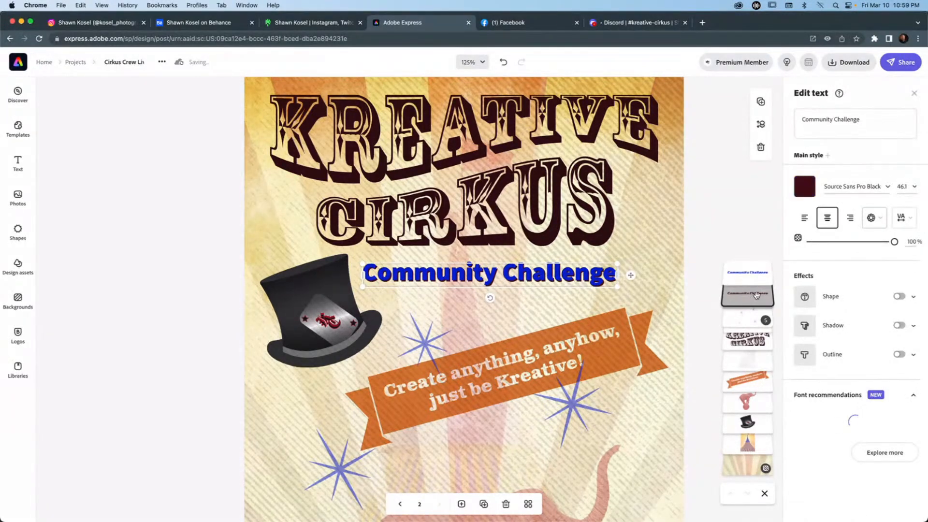
pyautogui.scroll(-1, 852, 324)
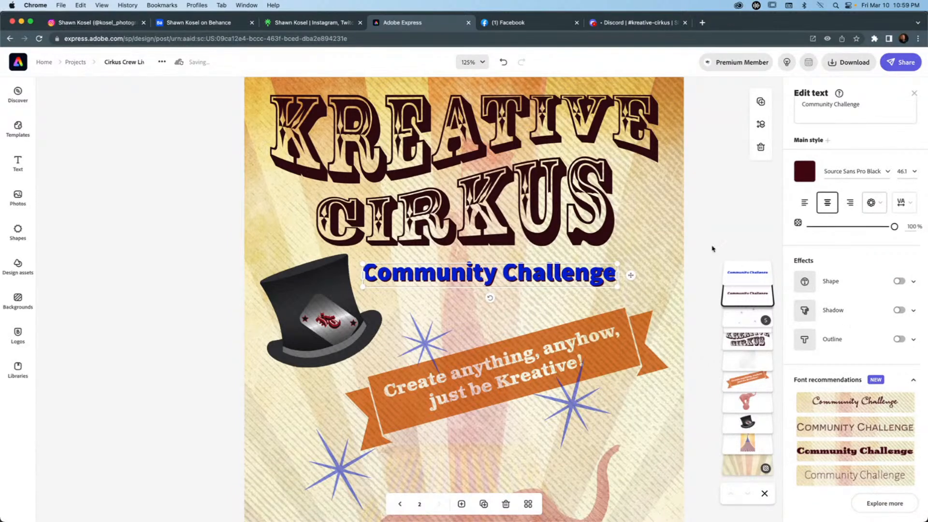
pyautogui.click(630, 249)
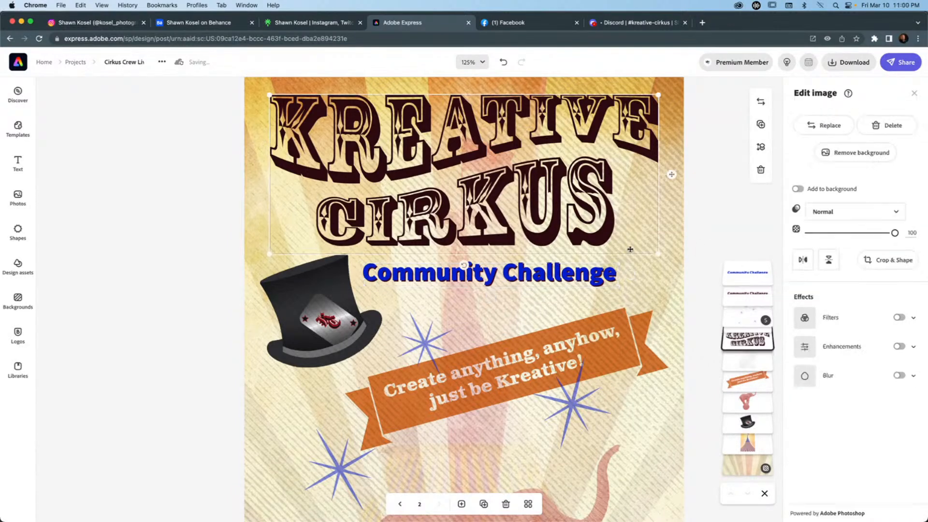
pyautogui.click(571, 277)
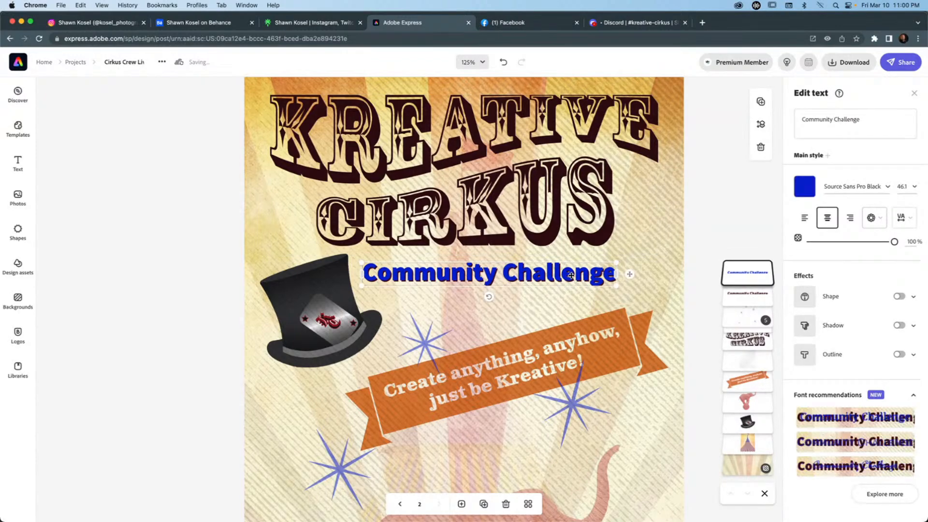
pyautogui.click(716, 237)
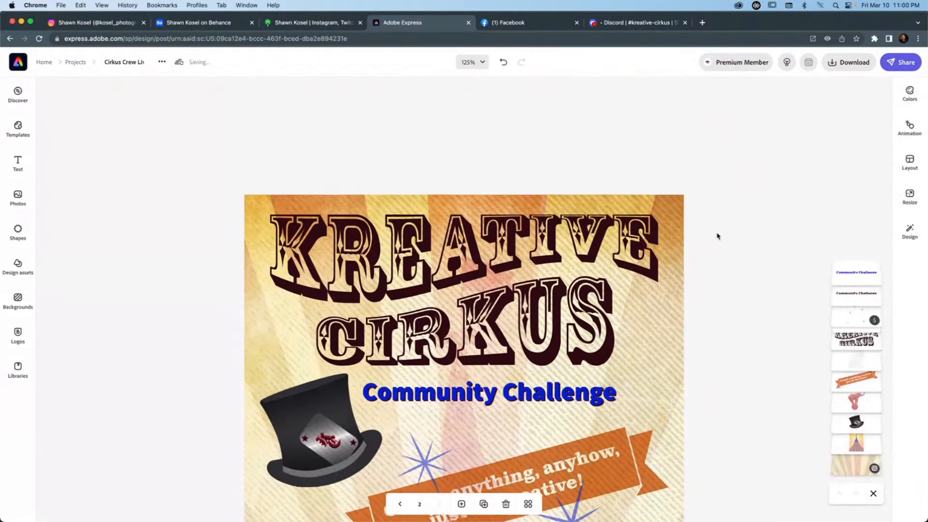
pyautogui.press('super+0')
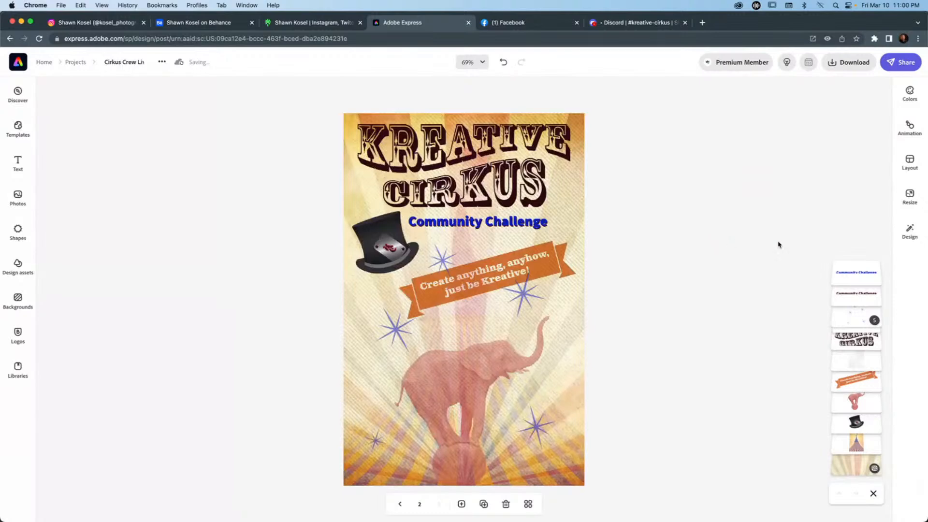
# Apply the Typewriter text animation to page 2.
pyautogui.click(908, 126)
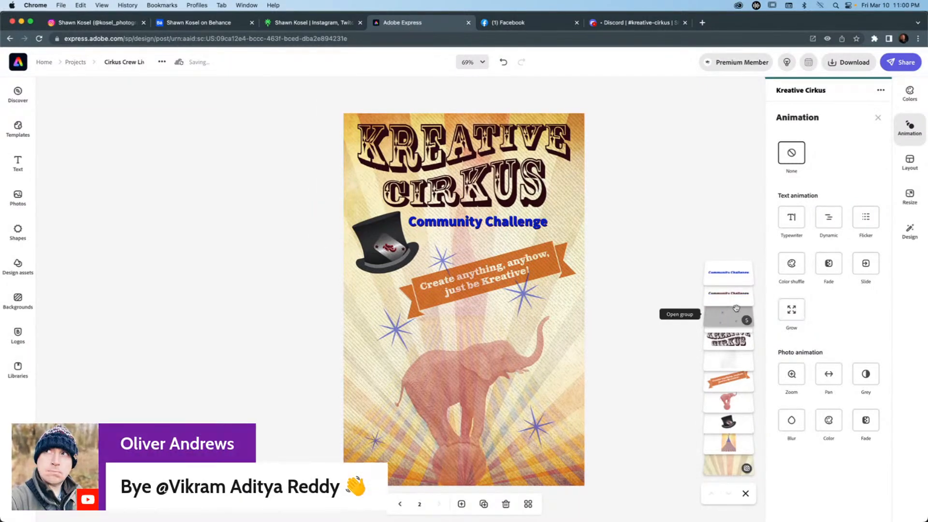
pyautogui.click(792, 219)
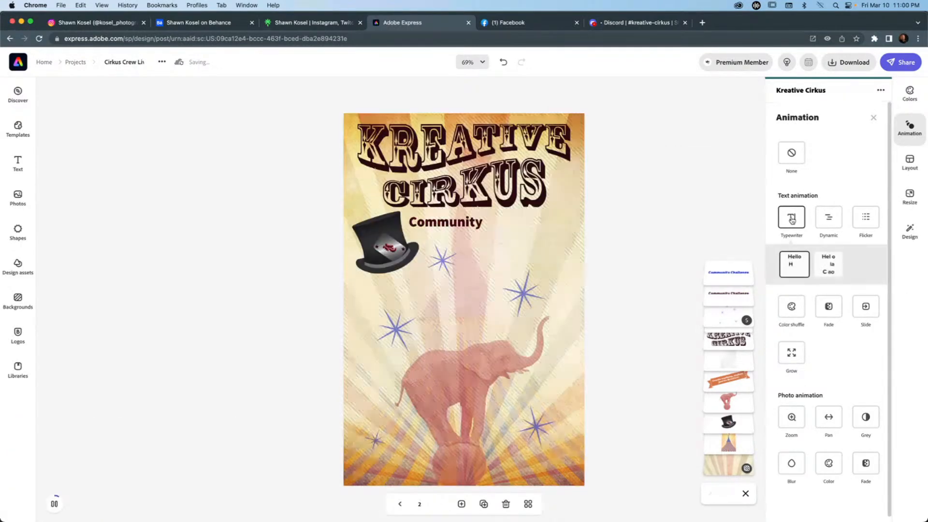
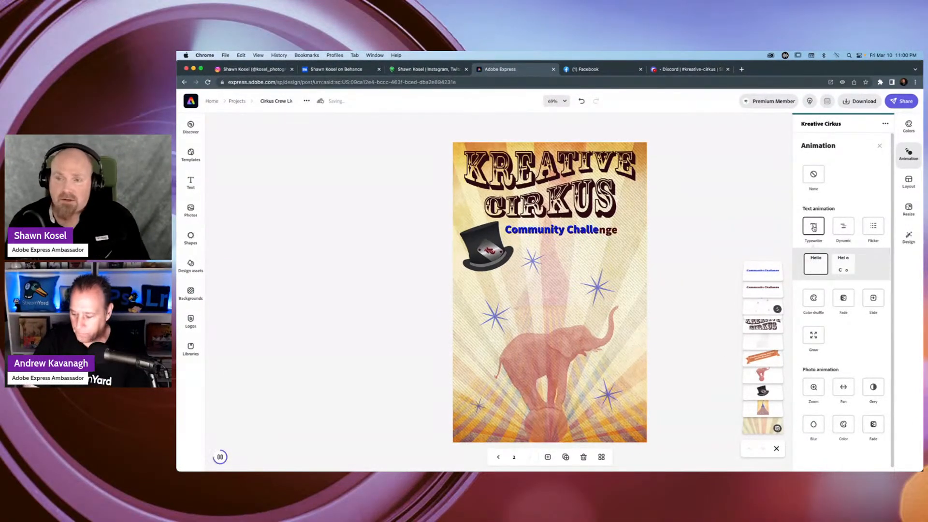
# Remove the Typewriter animation from page 2.
pyautogui.click(816, 172)
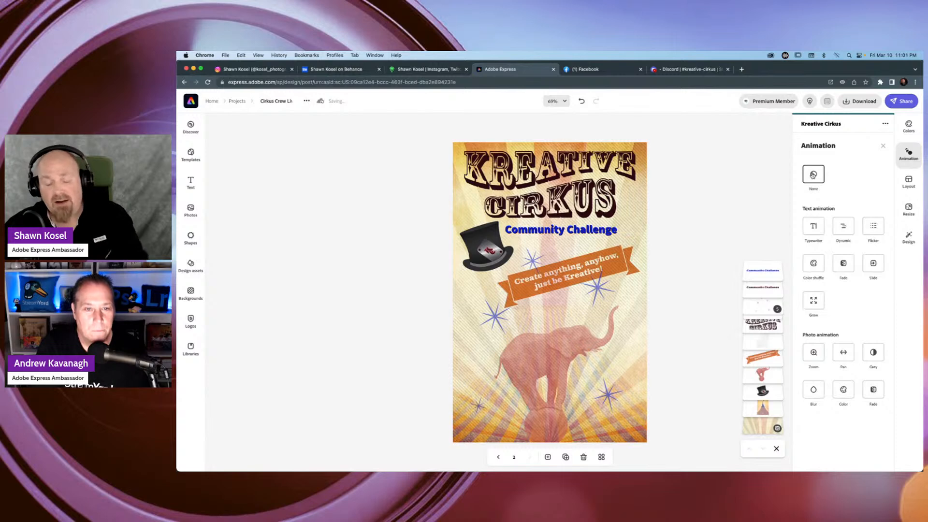
pyautogui.click(722, 179)
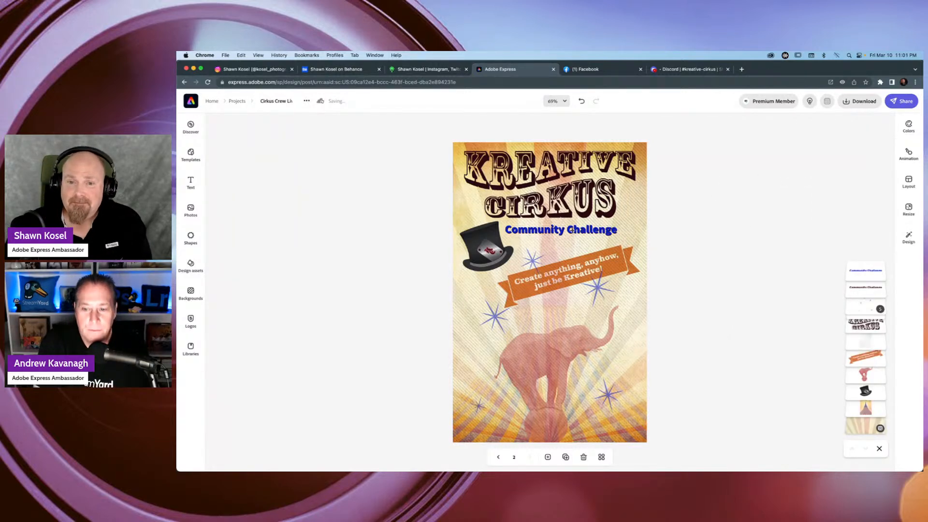
# Bring up the extended list of font recommendations for the blue Community Challenge text.
pyautogui.click(572, 230)
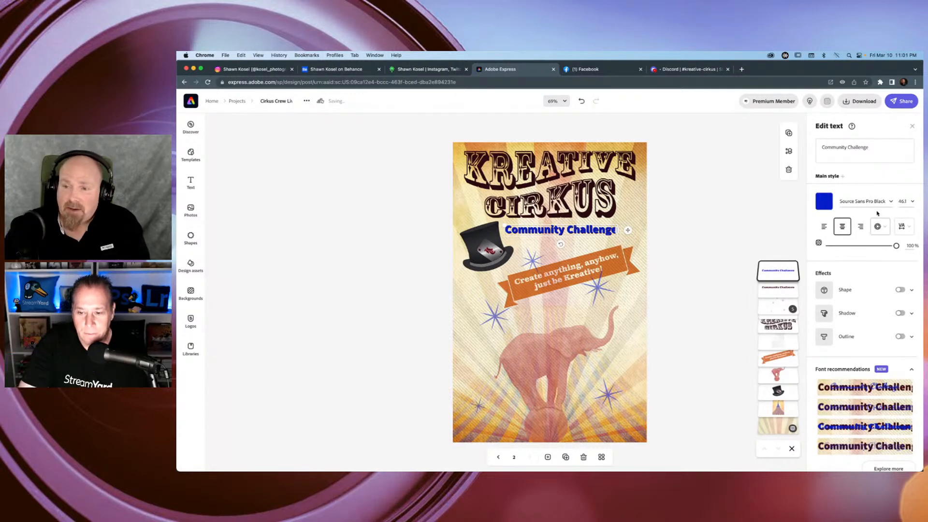
pyautogui.scroll(-1, 867, 213)
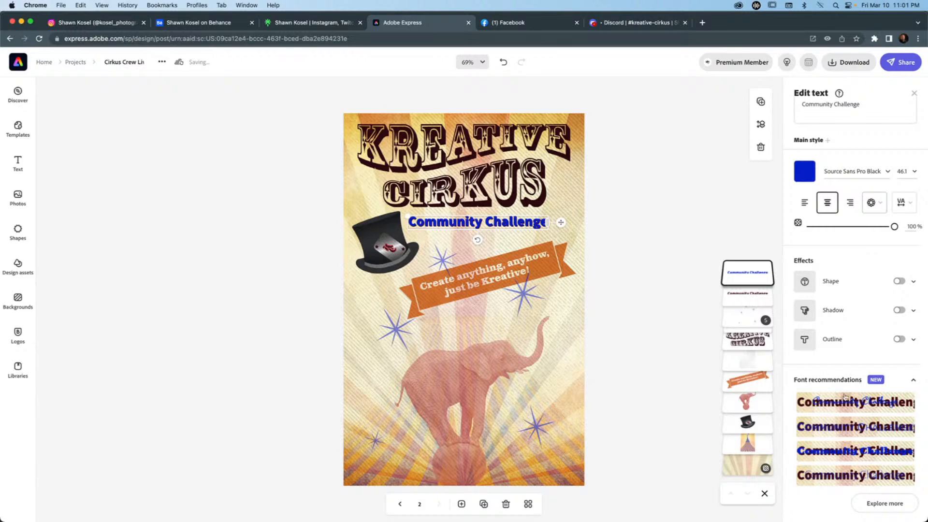
pyautogui.click(894, 504)
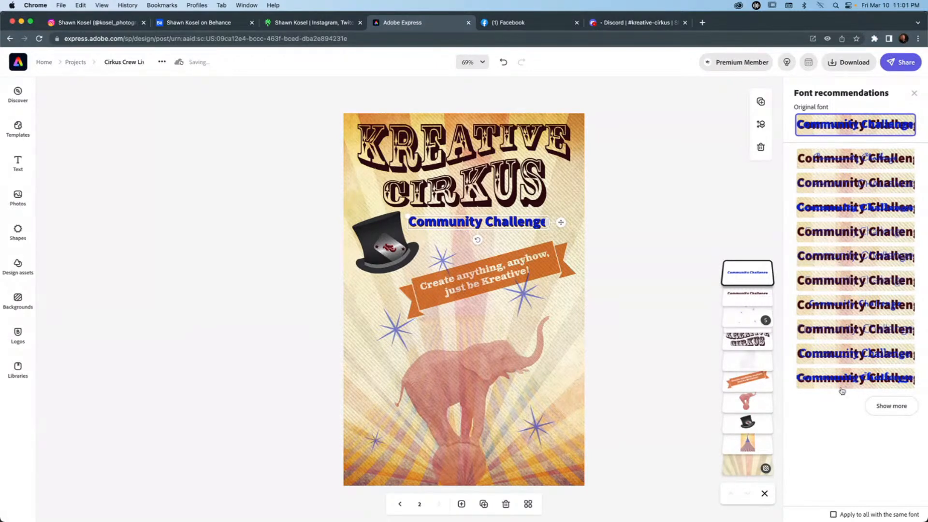
pyautogui.click(893, 405)
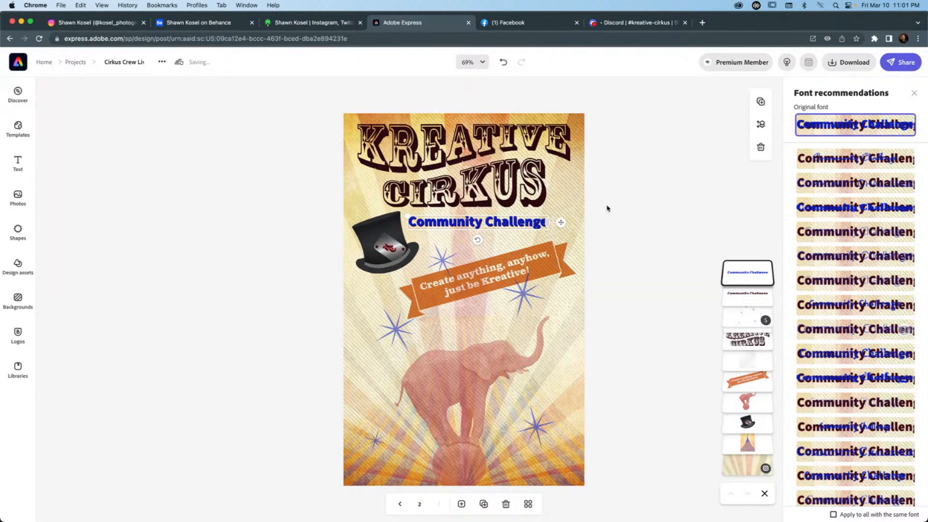
# Move the blue Community Challenge text below the orange ribbon and narrow its box so the words wrap onto two lines.
pyautogui.moveTo(561, 223); pyautogui.dragTo(557, 325)
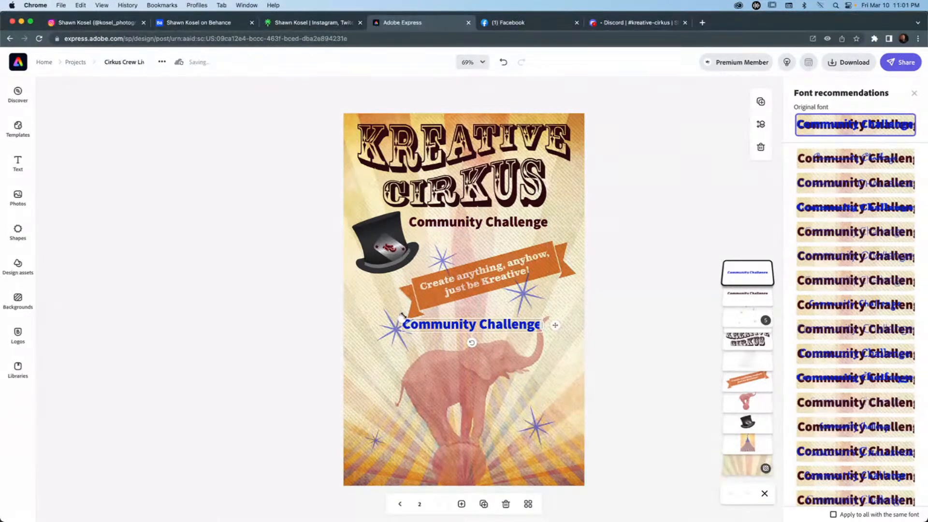
pyautogui.moveTo(403, 318); pyautogui.dragTo(355, 296)
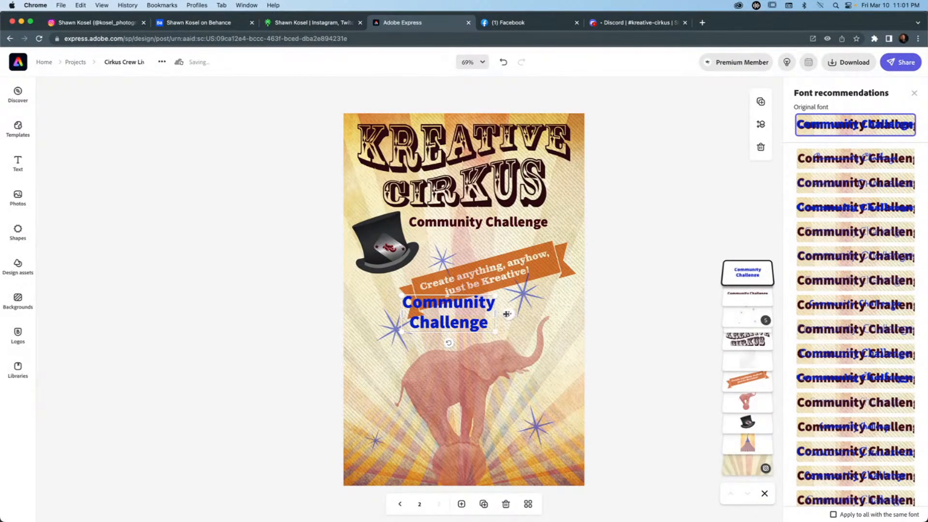
pyautogui.moveTo(508, 314); pyautogui.dragTo(531, 332)
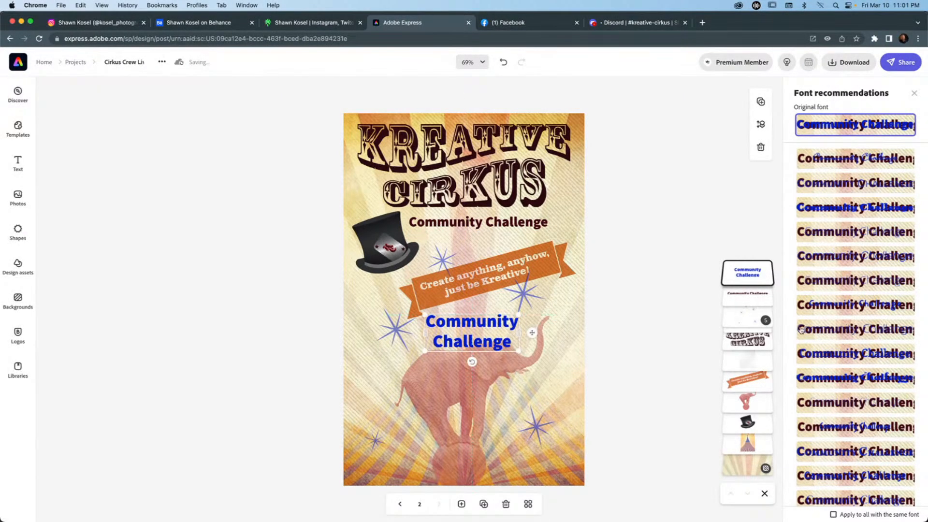
# Try several recommended fonts on the blue text, ending on the wide small-caps one, and enlarge it over the elephant.
pyautogui.click(904, 278)
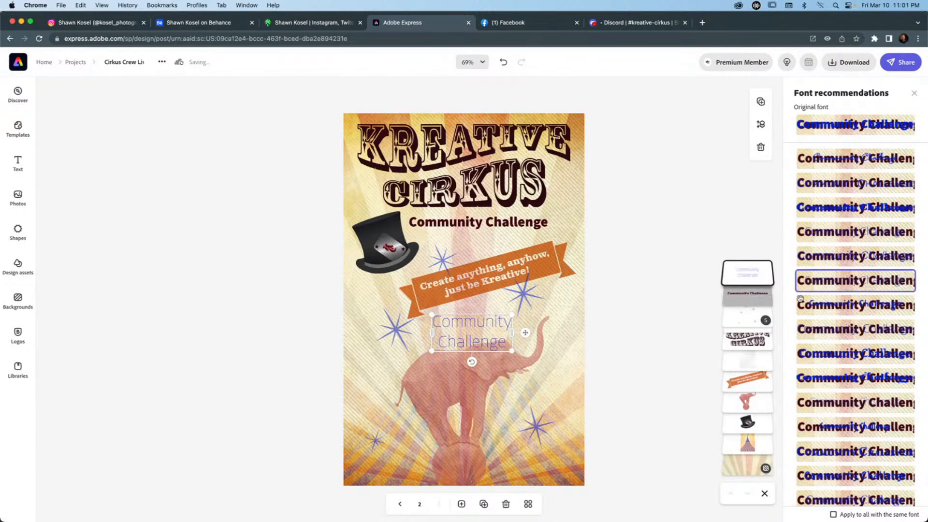
pyautogui.click(853, 231)
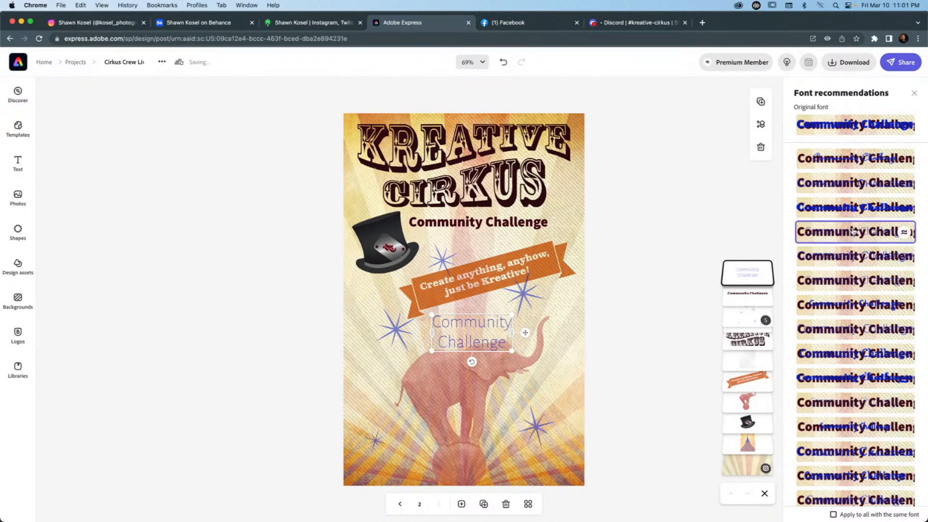
pyautogui.click(847, 185)
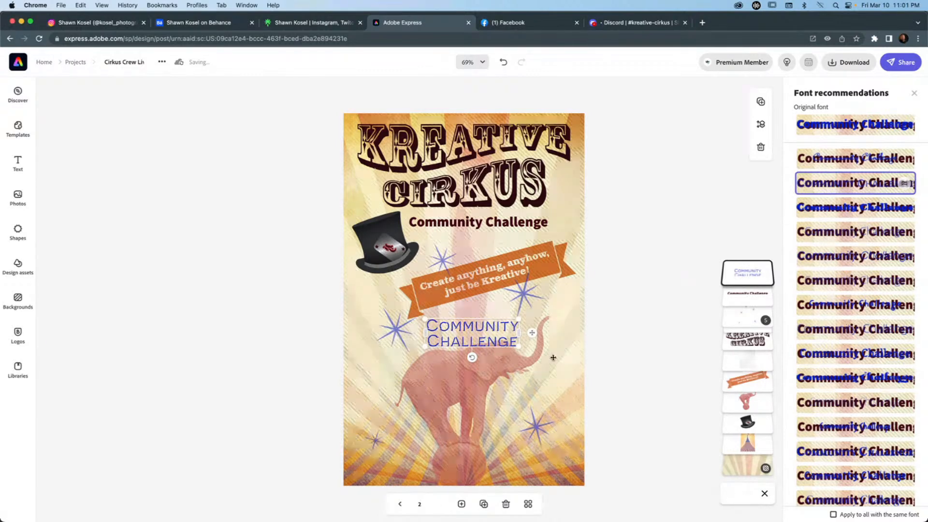
pyautogui.moveTo(518, 347); pyautogui.dragTo(564, 374)
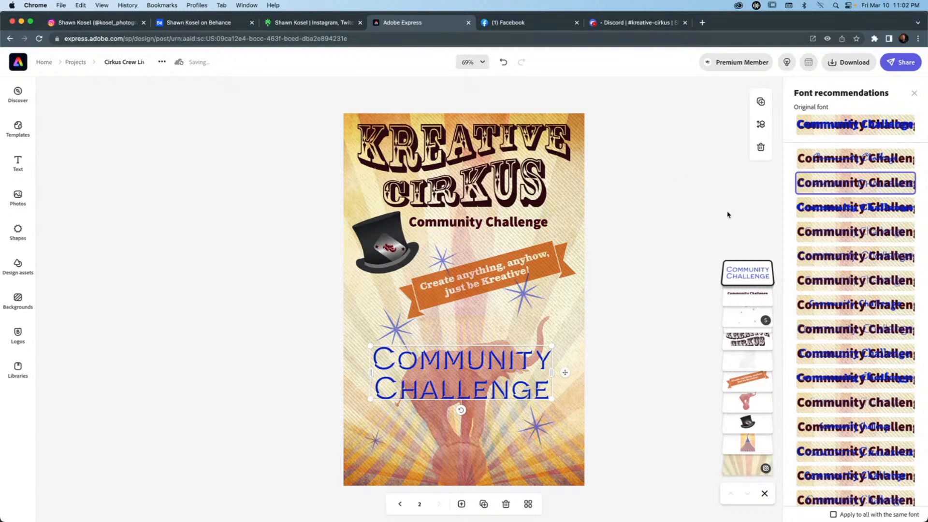
# Try the recommended SacreBleuMVB-Regular script font on the blue text and leave the font recommendations.
pyautogui.click(836, 160)
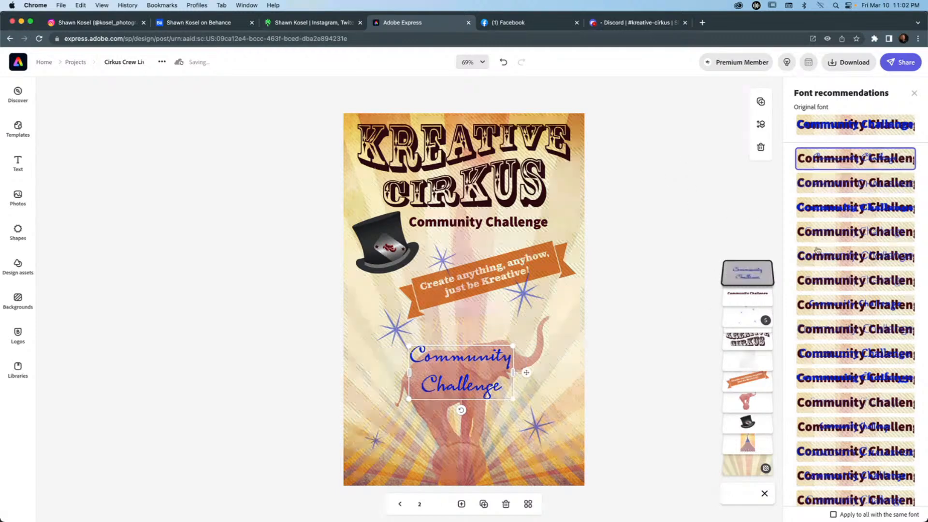
pyautogui.scroll(-5, 841, 237)
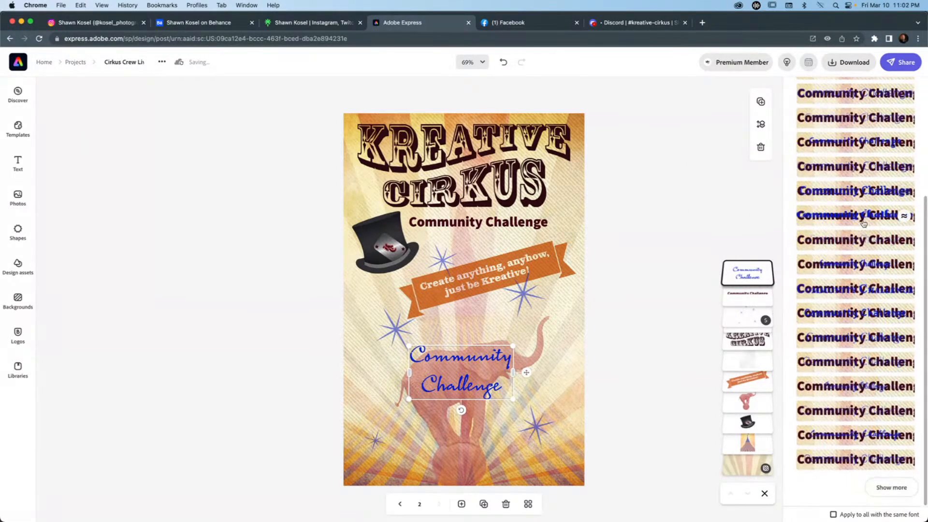
pyautogui.scroll(5, 863, 223)
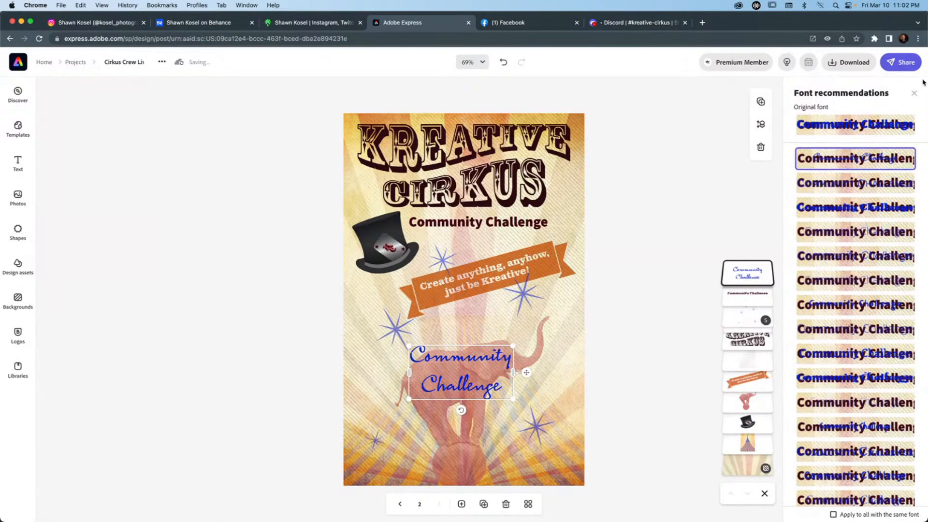
pyautogui.click(915, 95)
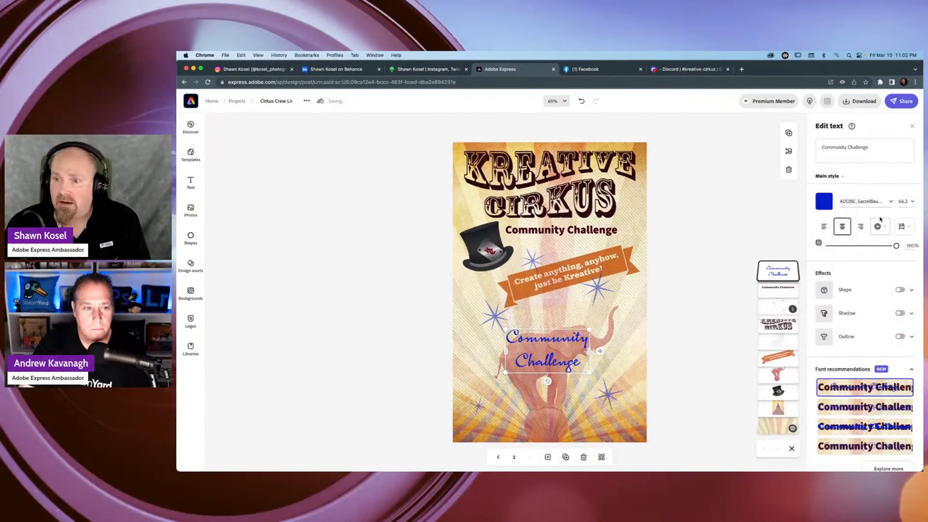
# Search the fonts for Lust and set the blue Community Challenge text to Lust Display.
pyautogui.click(885, 202)
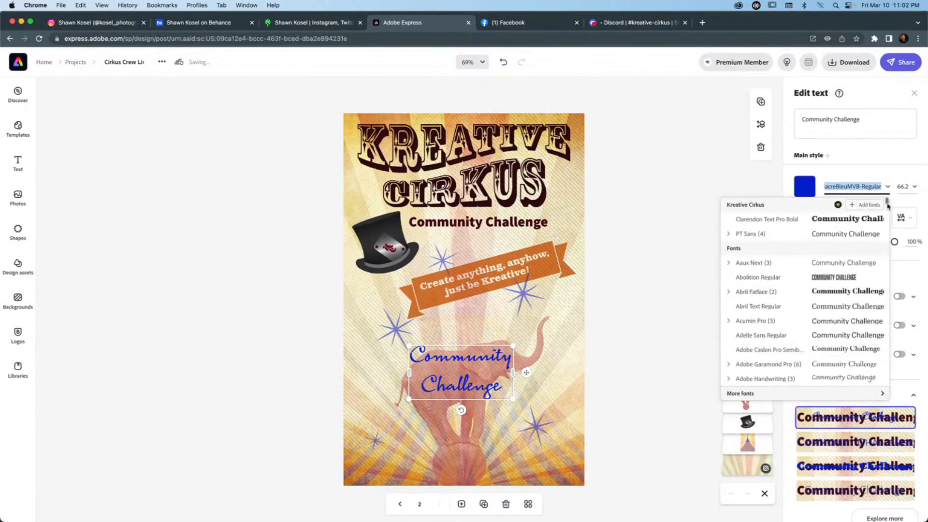
pyautogui.click(878, 186)
pyautogui.write('Lust')
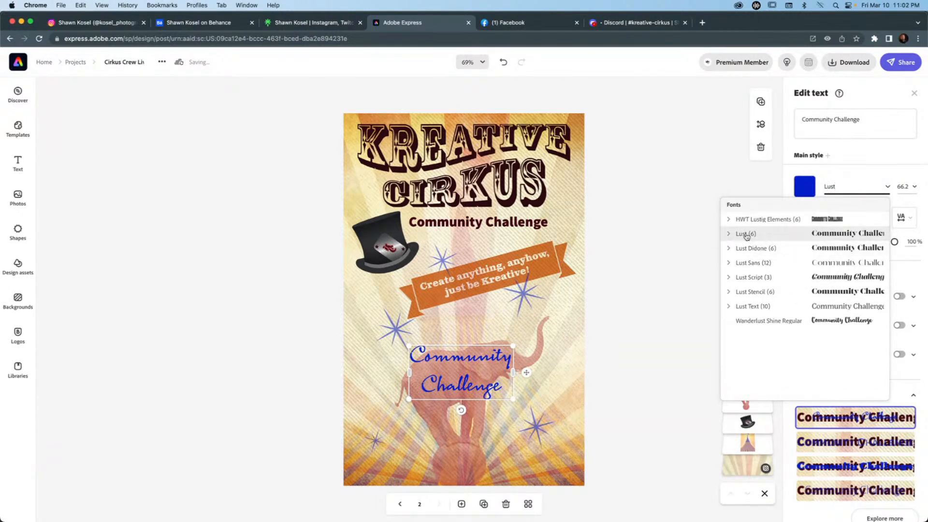
pyautogui.click(739, 234)
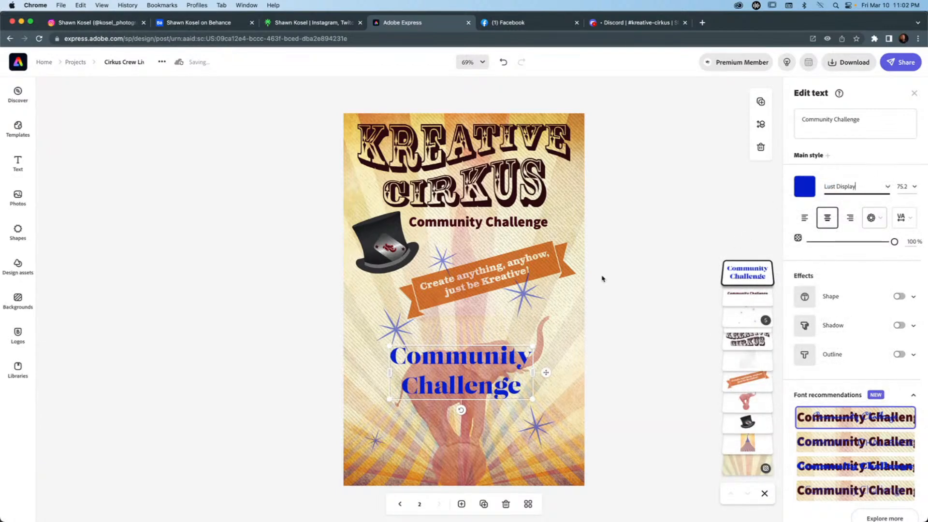
# Enlarge the blue Community Challenge text to about size 112.6 and centre it across the elephant.
pyautogui.moveTo(533, 345); pyautogui.dragTo(580, 328)
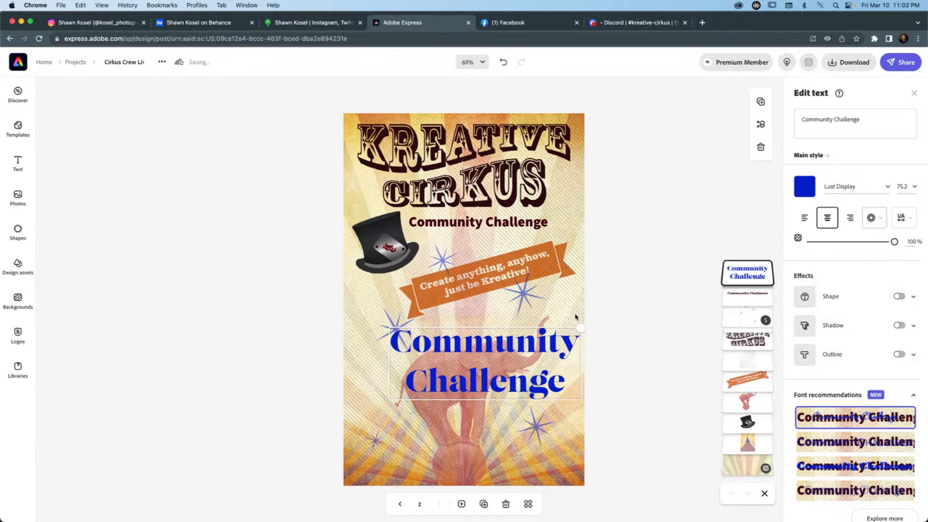
pyautogui.moveTo(389, 397); pyautogui.dragTo(366, 408)
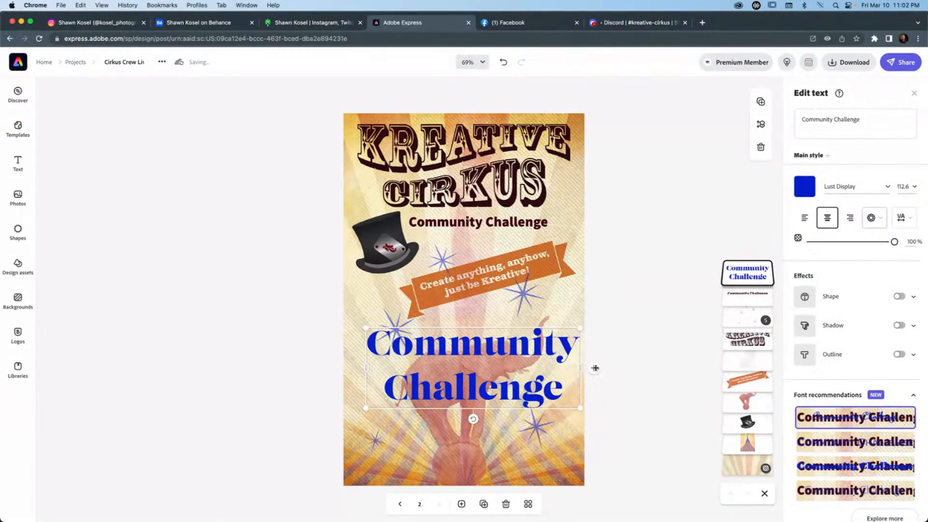
pyautogui.moveTo(594, 367); pyautogui.dragTo(584, 384)
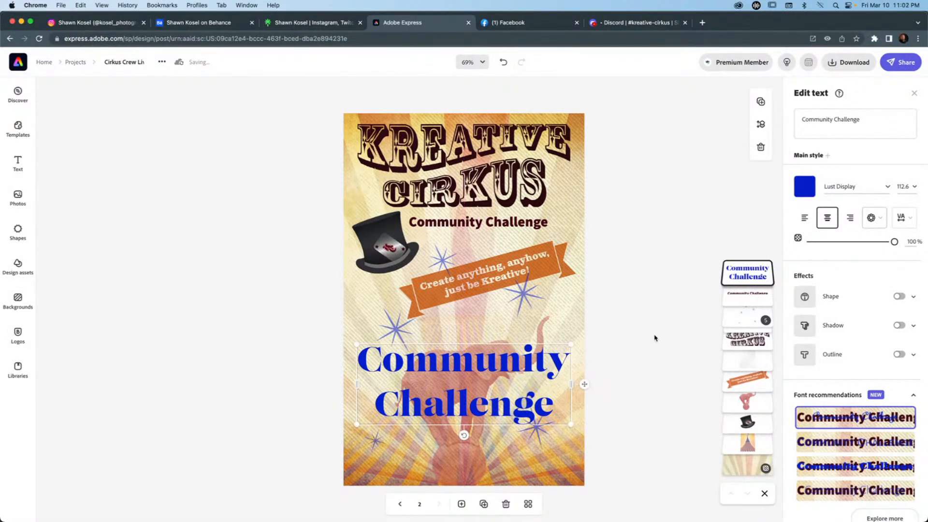
pyautogui.click(648, 323)
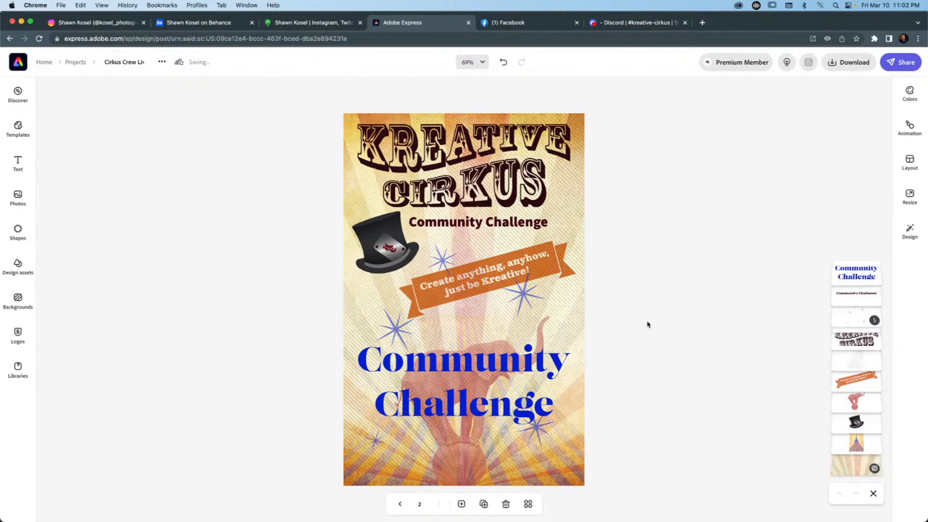
# Show page 1 of the poster and leave the design for the Projects library.
pyautogui.click(400, 503)
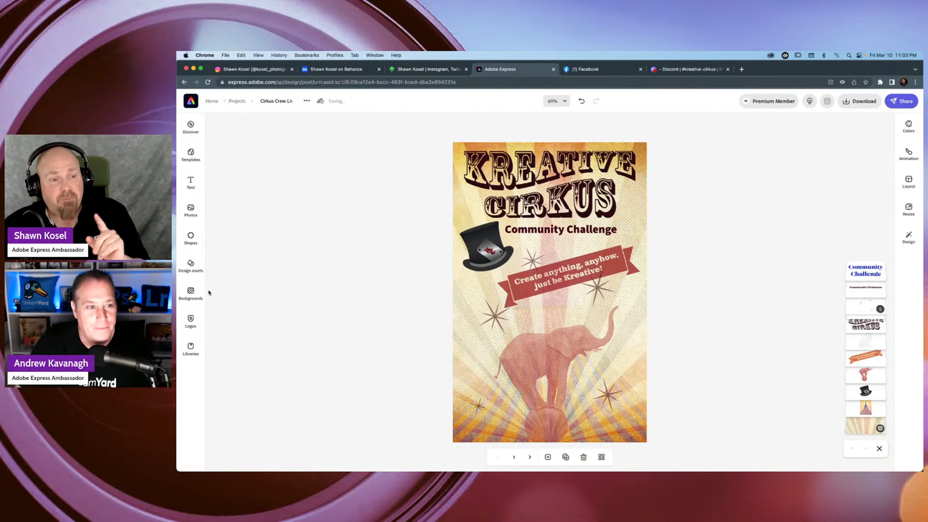
pyautogui.click(191, 100)
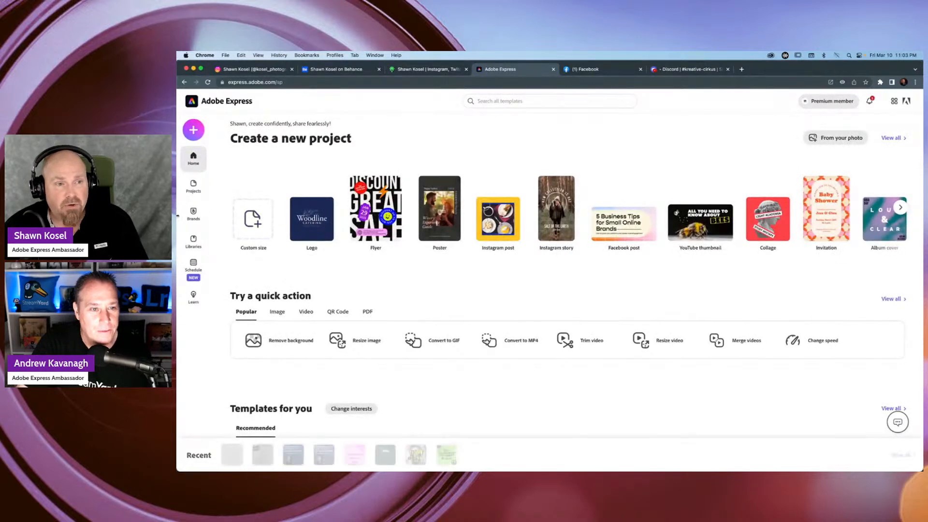
pyautogui.click(192, 187)
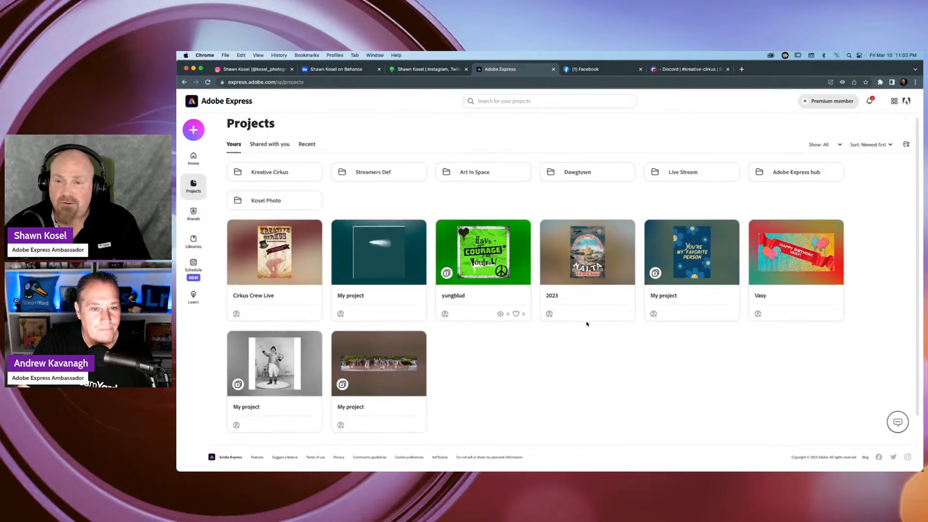
# Look through the Live Stream project folder and return to the Projects overview.
pyautogui.scroll(-2, 587, 319)
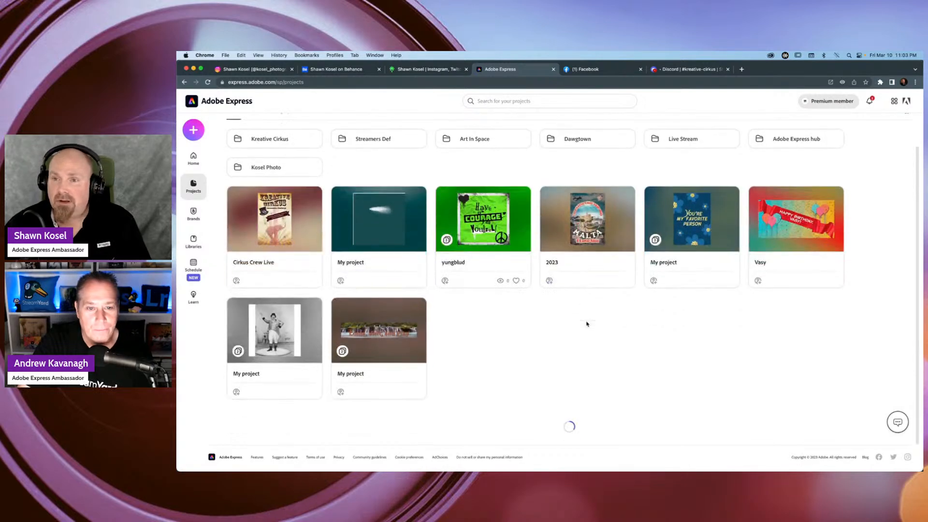
pyautogui.click(691, 141)
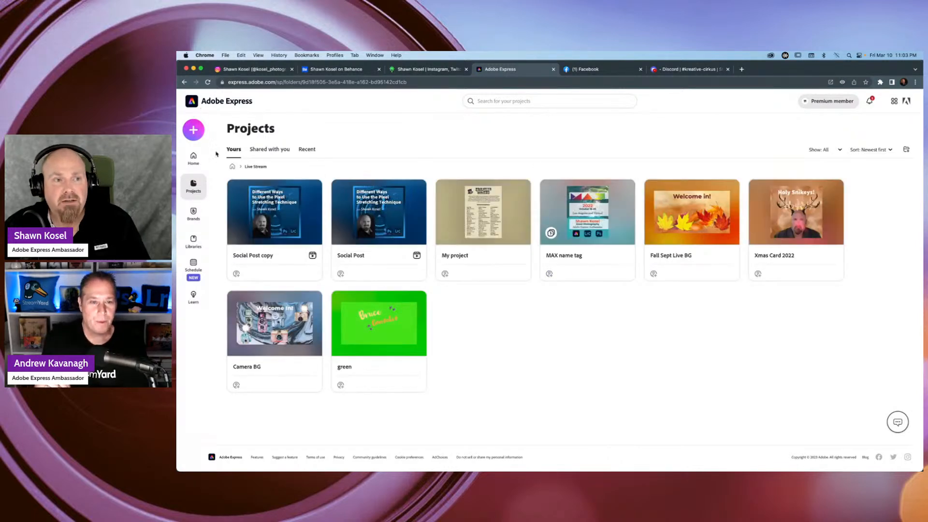
pyautogui.click(233, 167)
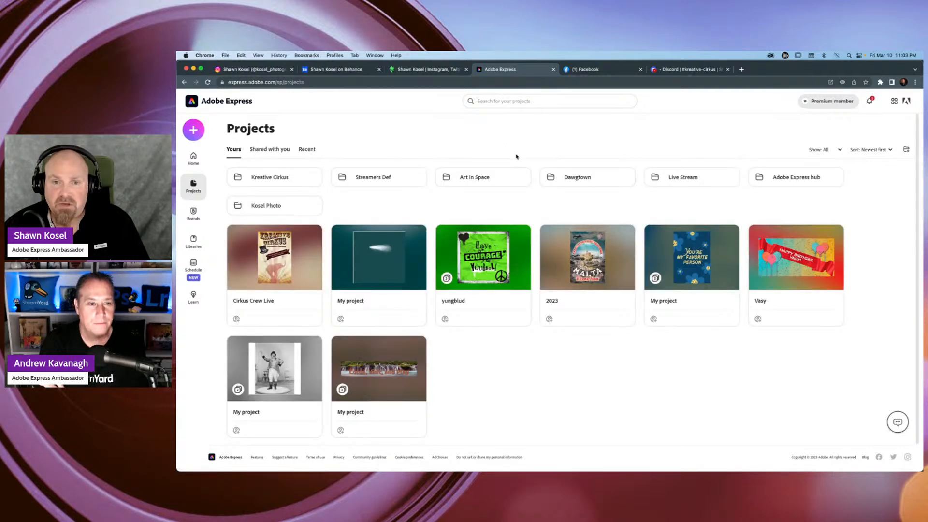
# Open the LI Dawgtown project from the Dawgtown folder for editing.
pyautogui.click(586, 178)
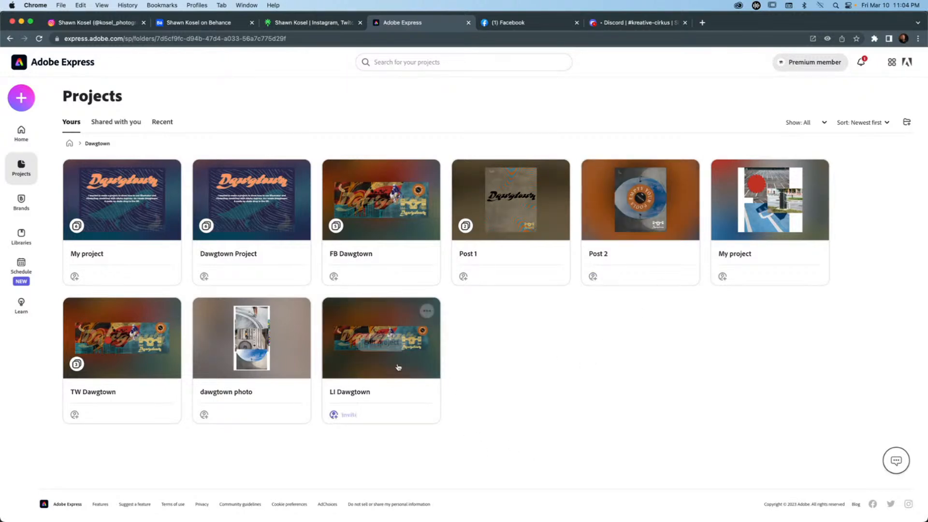
pyautogui.moveTo(375, 355)
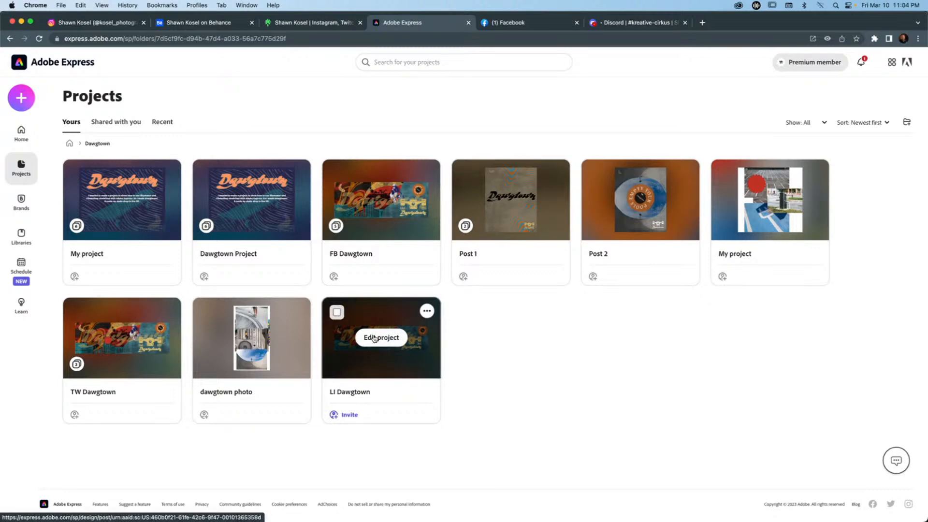
pyautogui.click(375, 339)
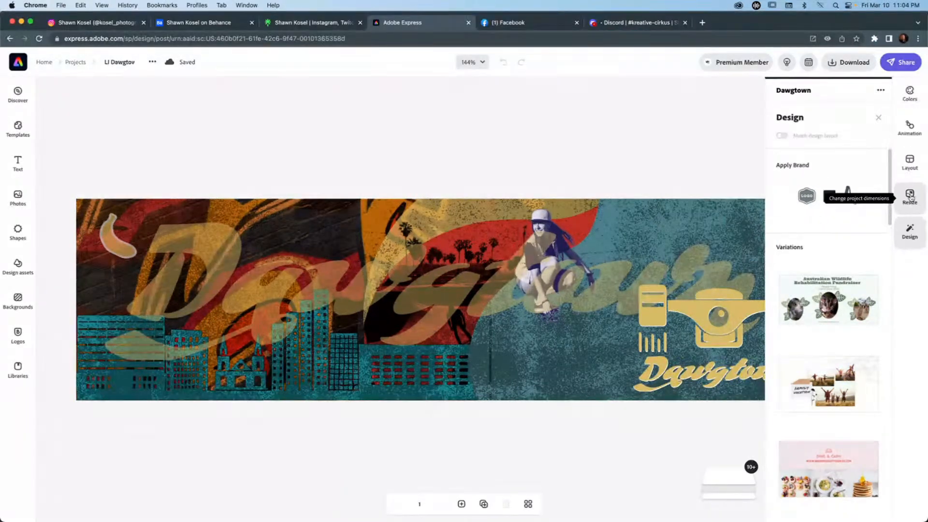
# Look through the available resize presets for the LI Dawgtown banner, from the social covers to the standard formats.
pyautogui.click(910, 196)
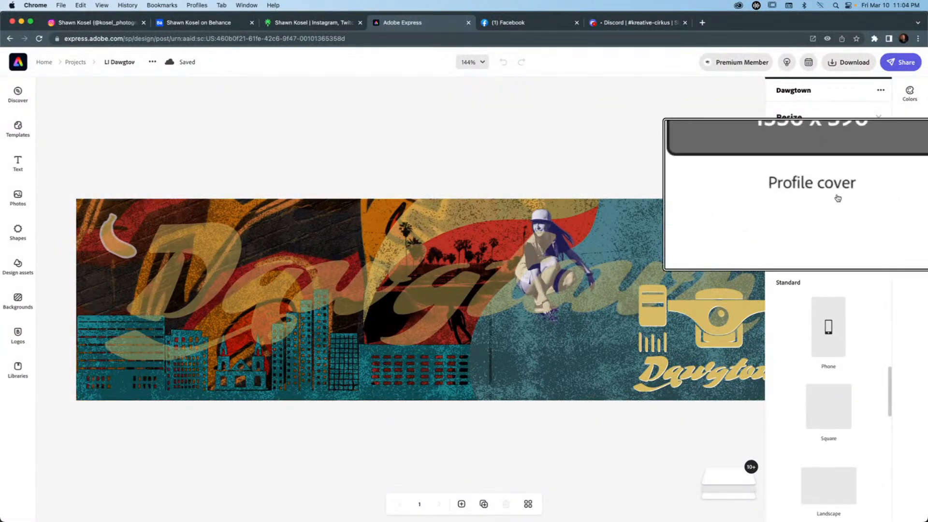
pyautogui.scroll(-5, 829, 300)
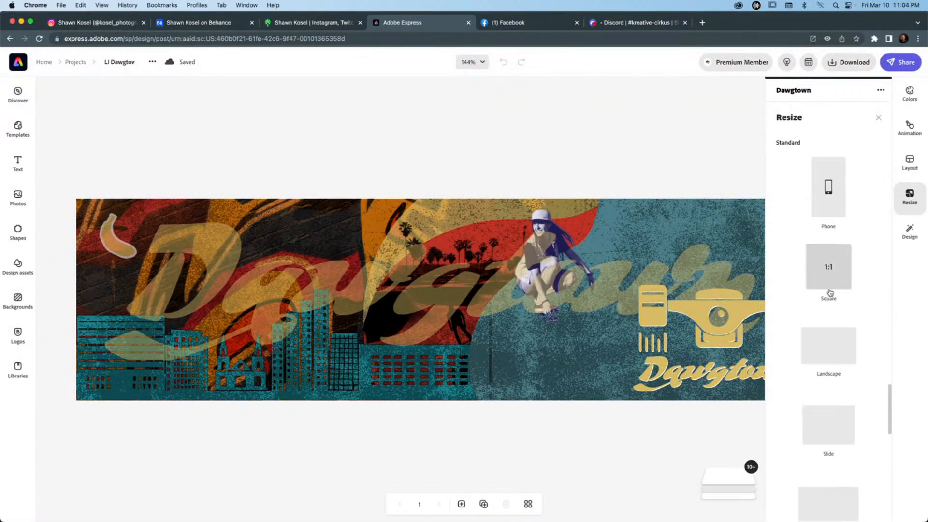
pyautogui.scroll(-5, 829, 292)
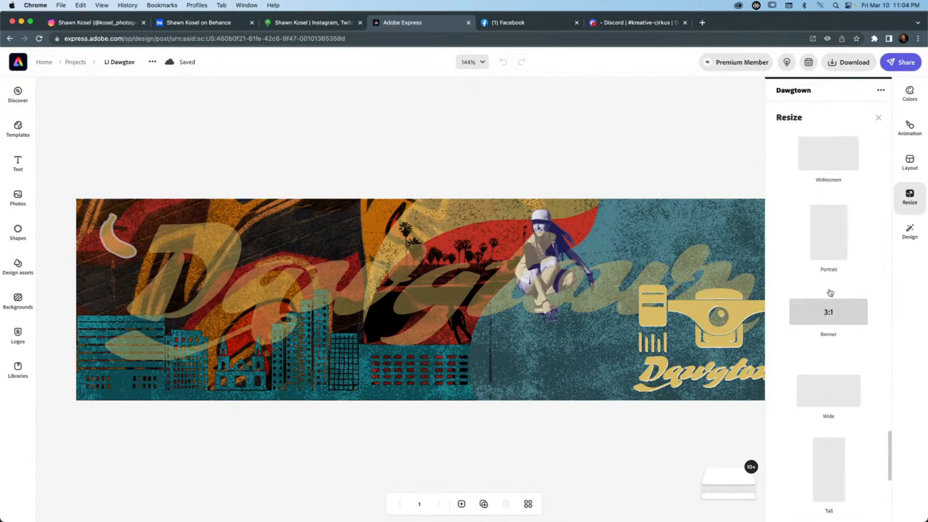
pyautogui.scroll(-3, 829, 292)
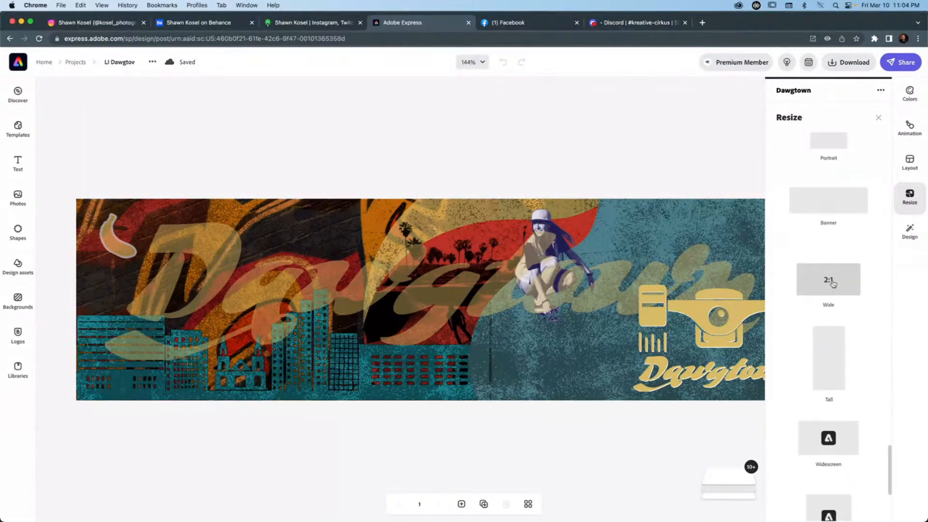
pyautogui.scroll(-4, 812, 310)
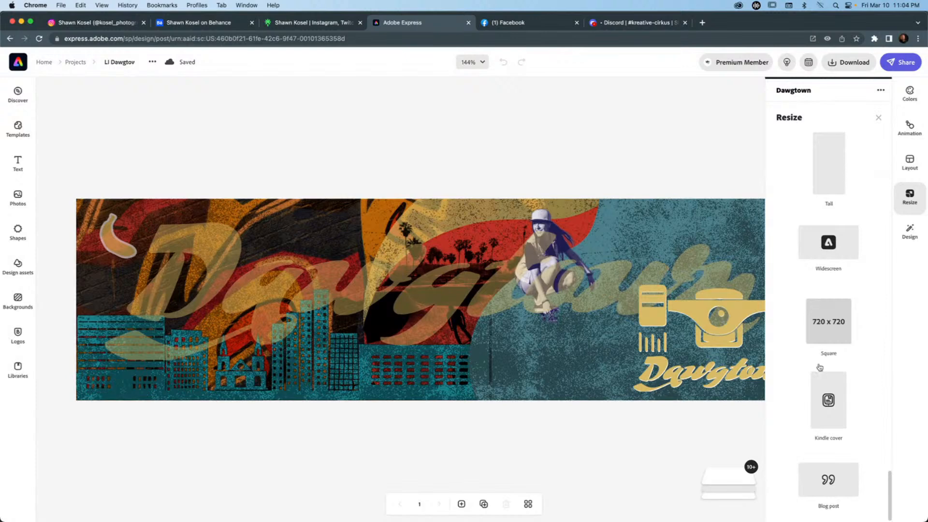
pyautogui.scroll(10, 830, 393)
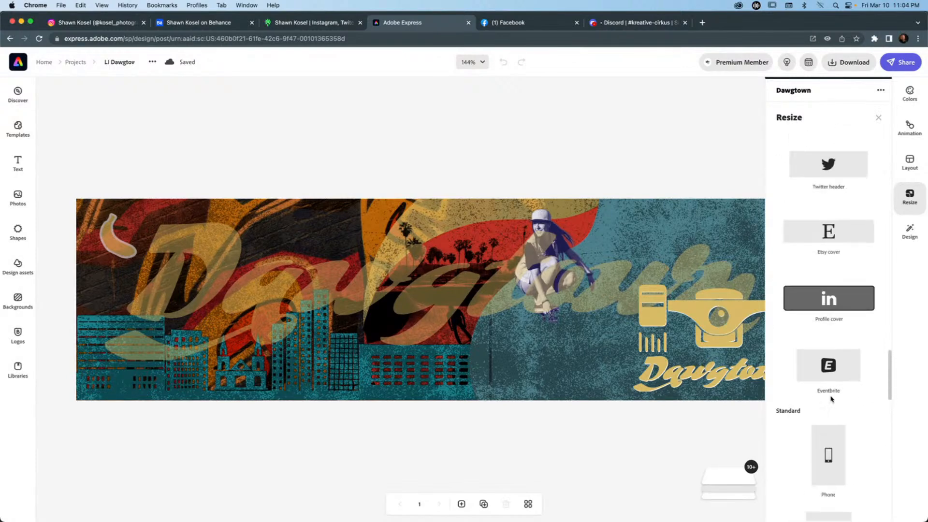
pyautogui.scroll(1, 832, 399)
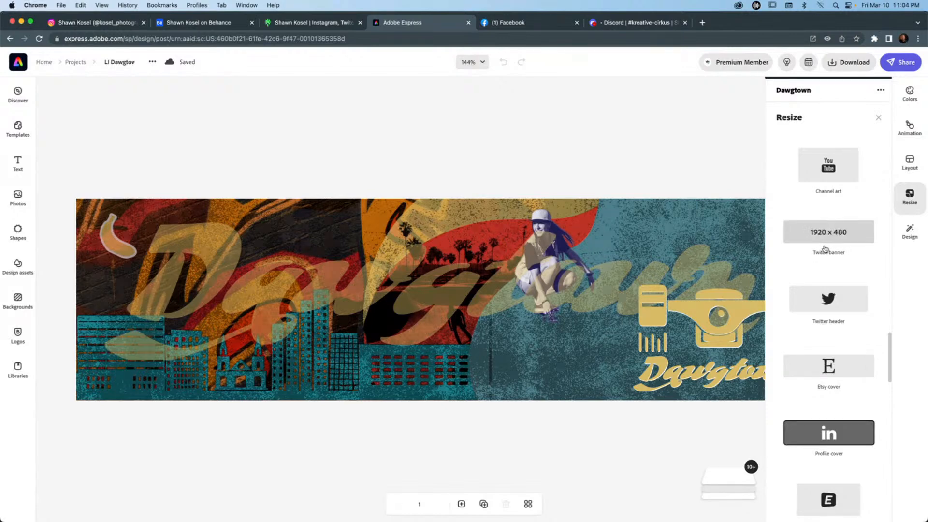
# Open Dawgtown Project from the Dawgtown projects folder and show all its pages as a grid.
pyautogui.click(18, 62)
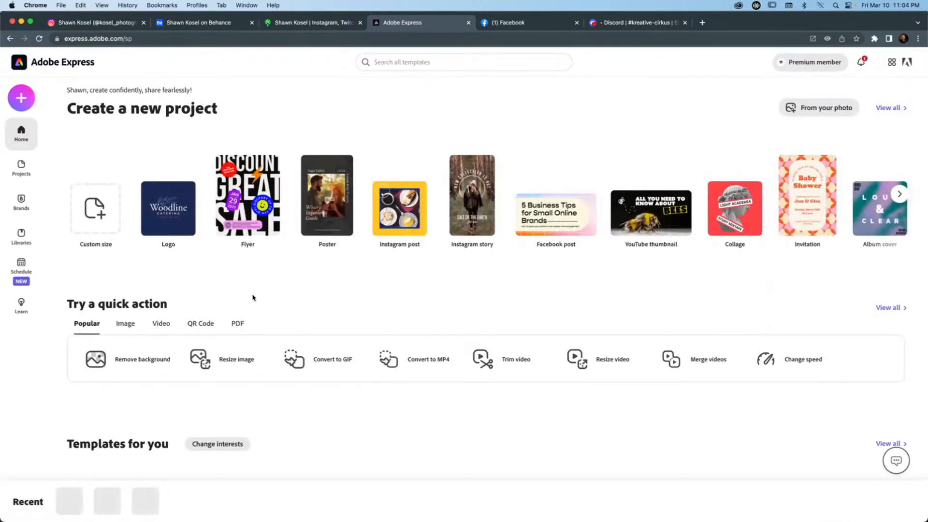
pyautogui.click(20, 174)
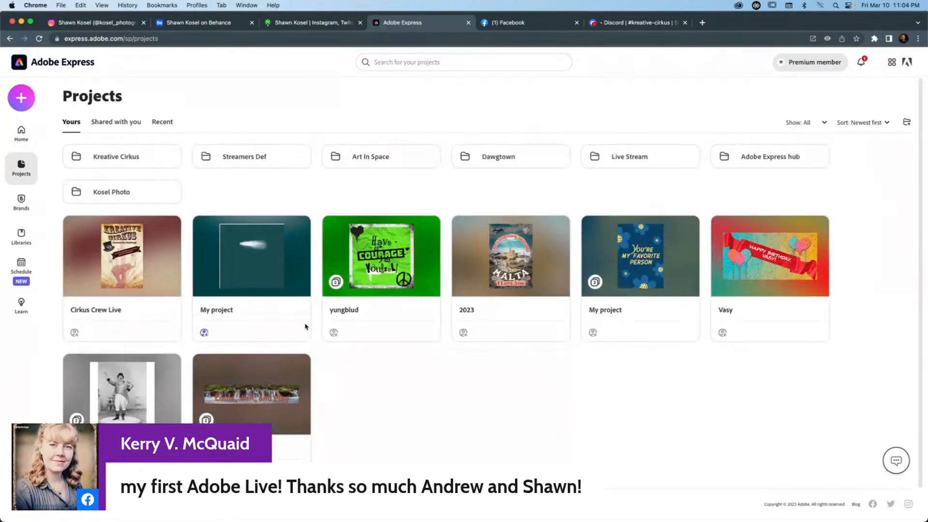
pyautogui.click(481, 157)
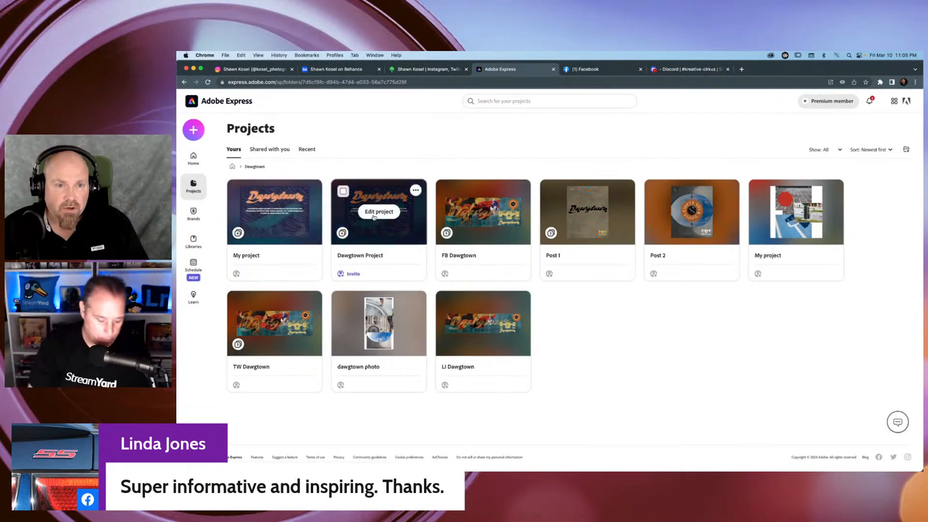
pyautogui.click(374, 215)
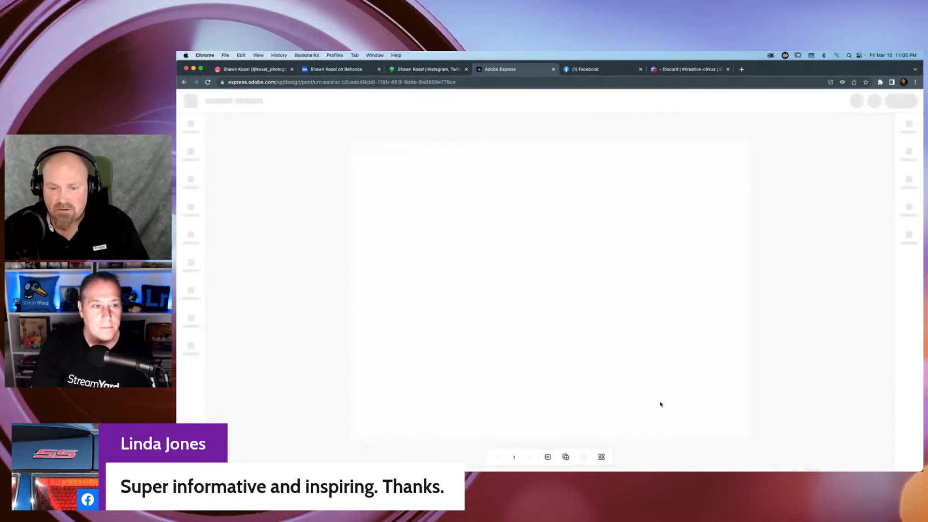
pyautogui.click(602, 457)
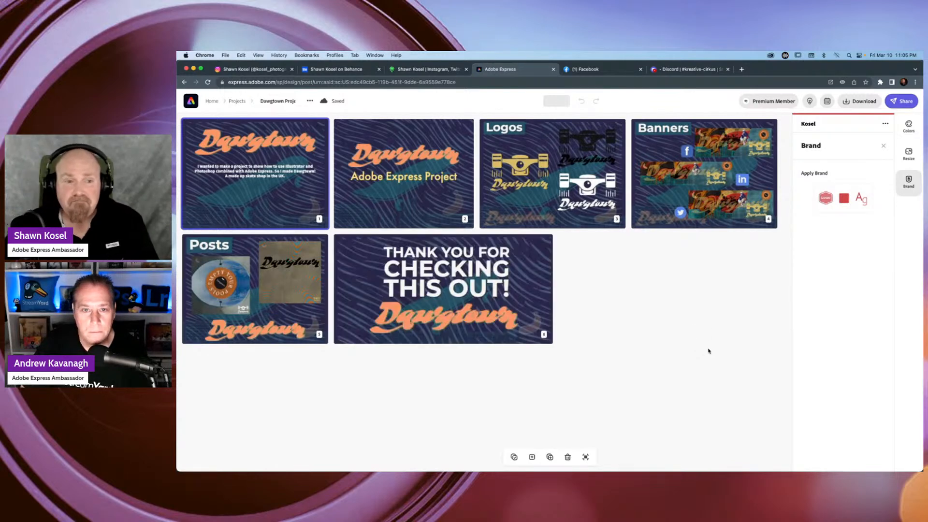
# Select the Banners page in the page overview and view it at full size.
pyautogui.moveTo(710, 178)
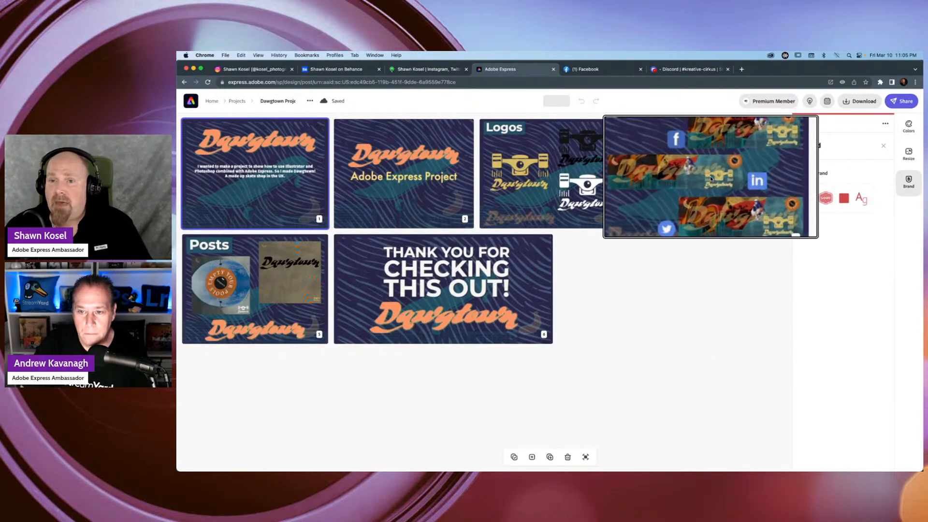
pyautogui.moveTo(711, 178); pyautogui.dragTo(700, 195)
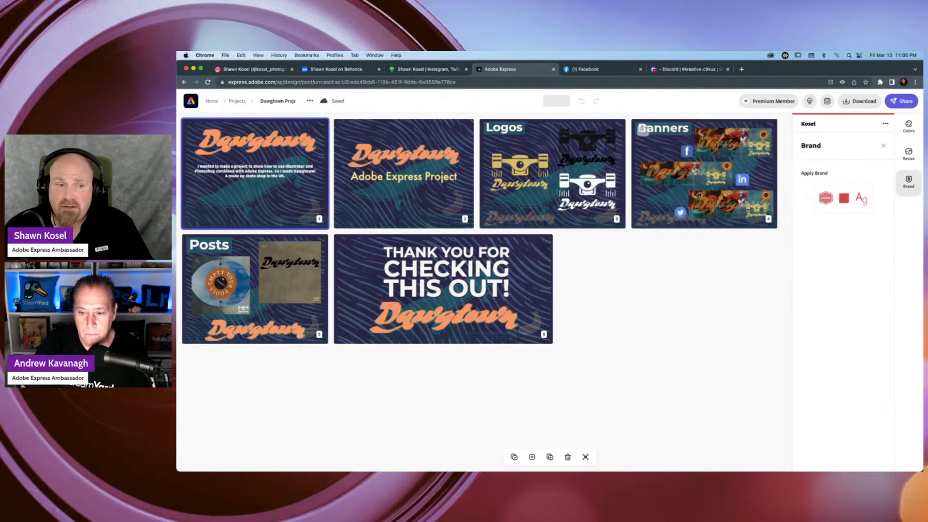
pyautogui.click(704, 180)
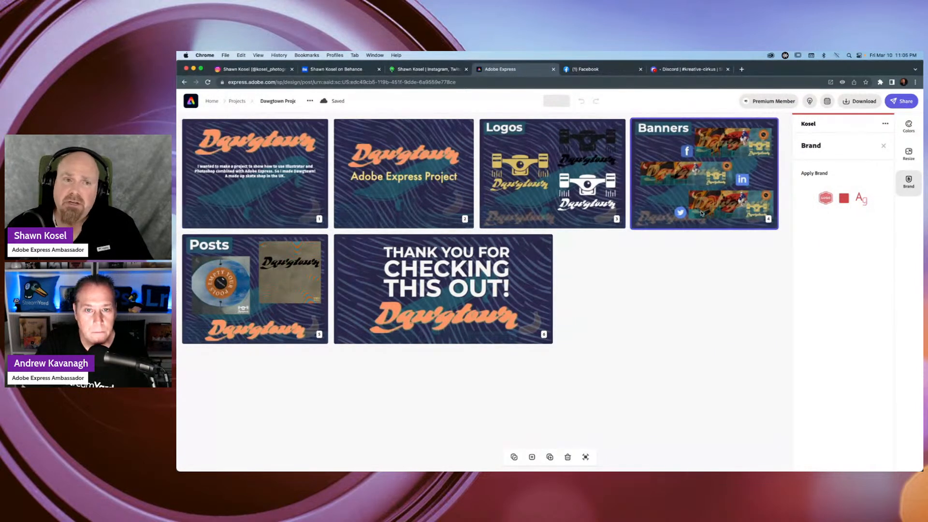
pyautogui.click(587, 456)
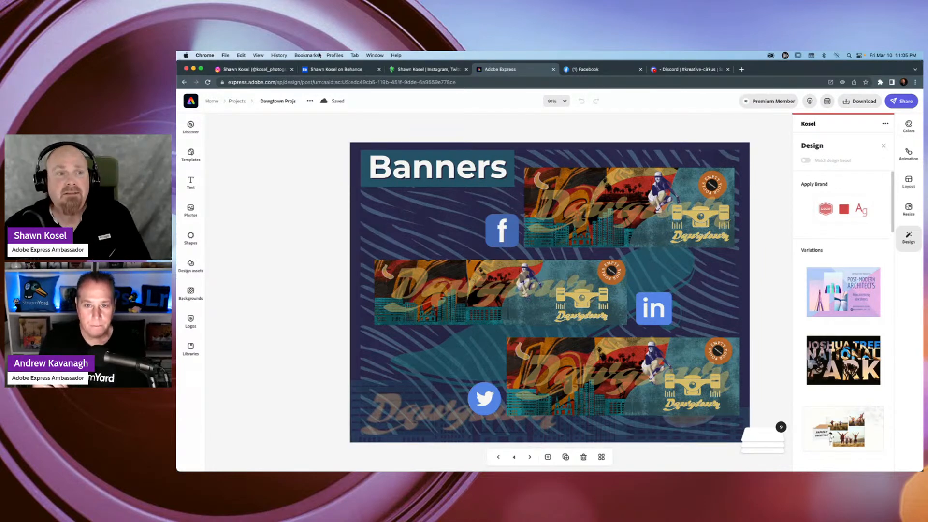
# Return to the home page, reopen the recent Cirkus Crew Live poster, and dismiss its design suggestions.
pyautogui.click(193, 101)
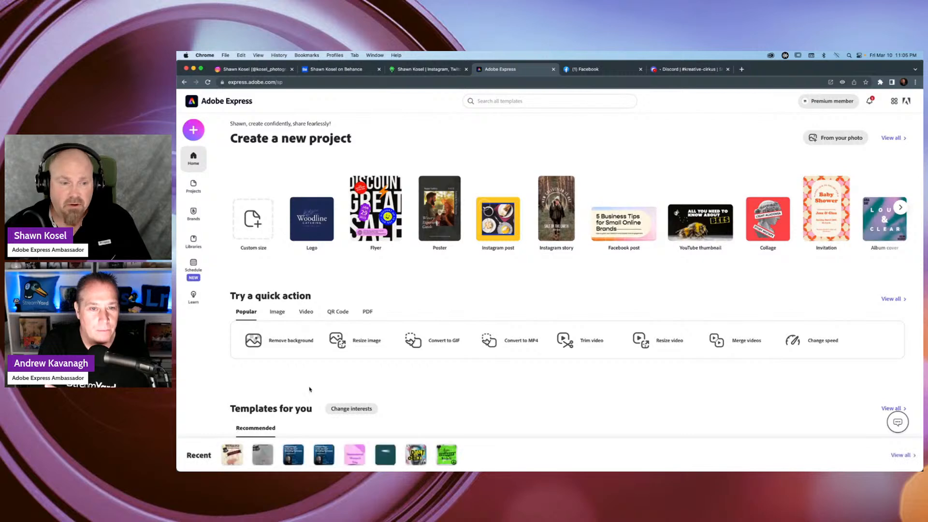
pyautogui.click(230, 452)
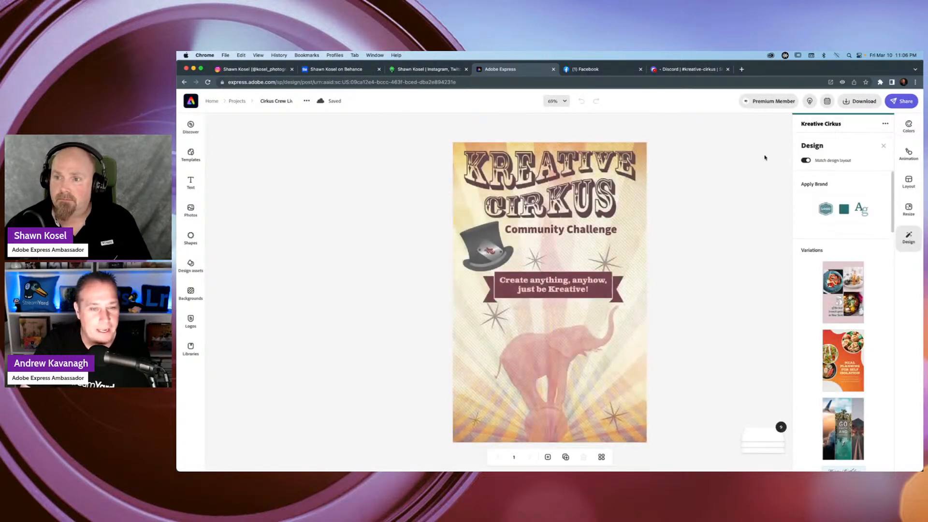
pyautogui.click(735, 159)
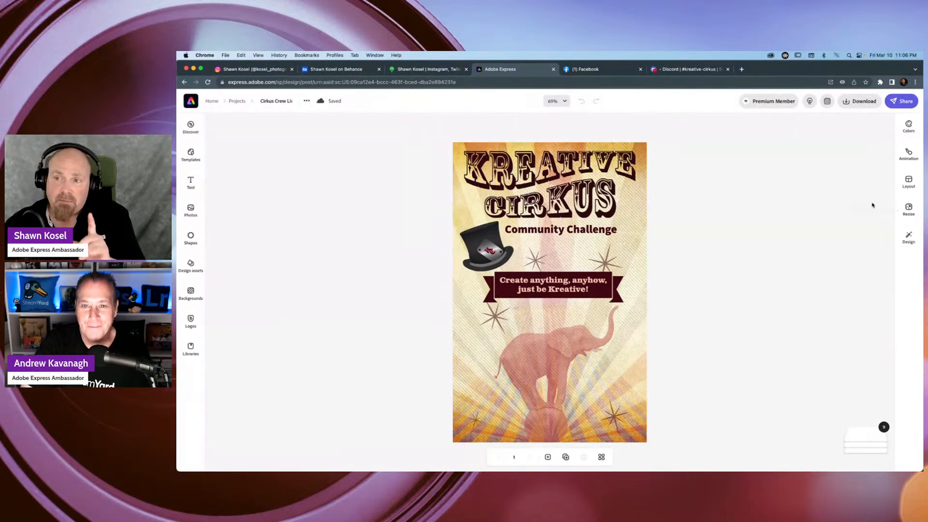
# Try the original image size on the poster, undo it, and open the custom size settings without applying them.
pyautogui.click(913, 210)
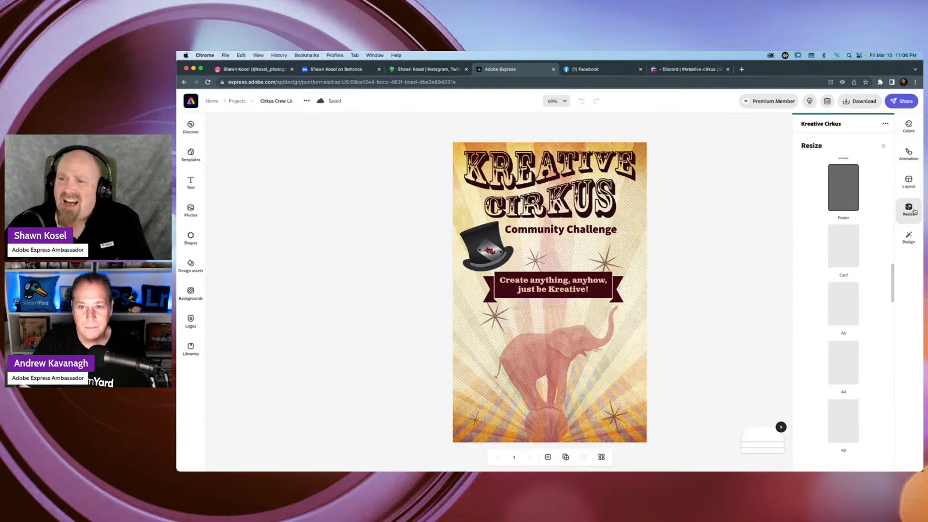
pyautogui.scroll(5, 884, 228)
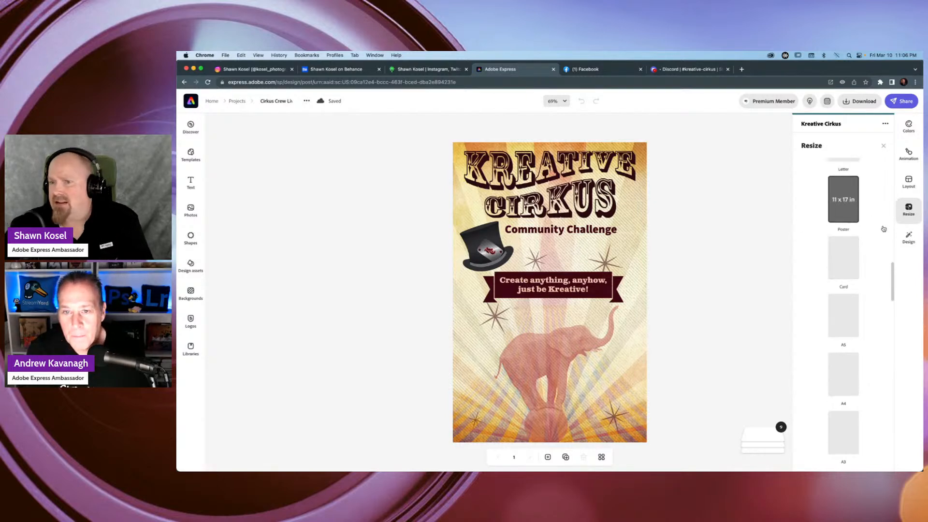
pyautogui.scroll(5, 883, 228)
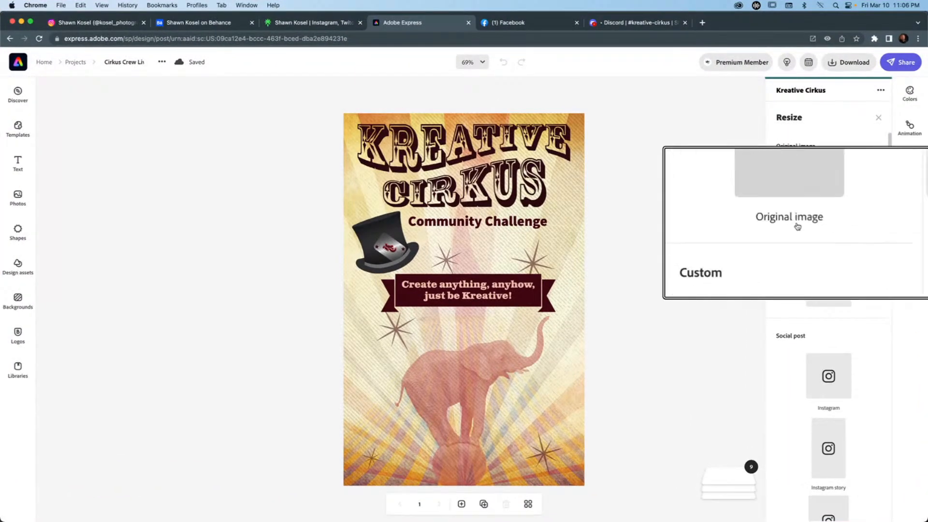
pyautogui.click(828, 192)
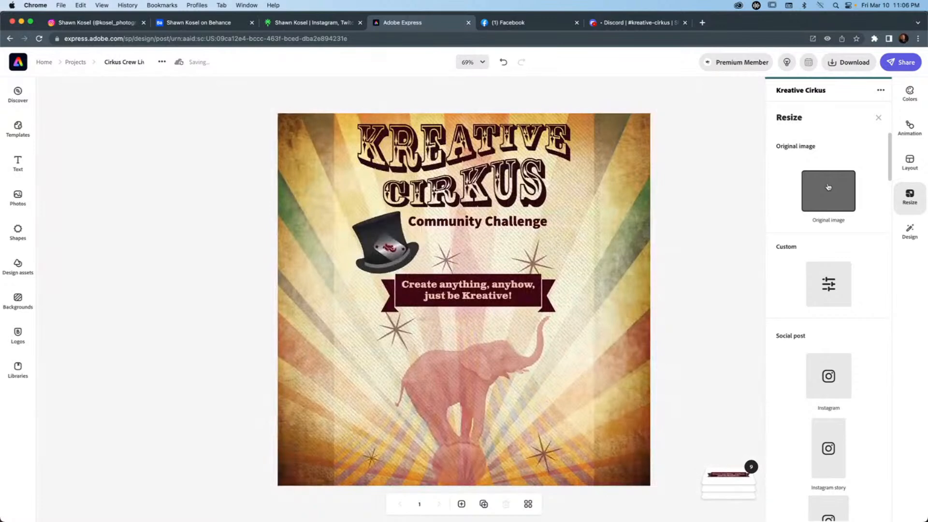
pyautogui.press('super+z')
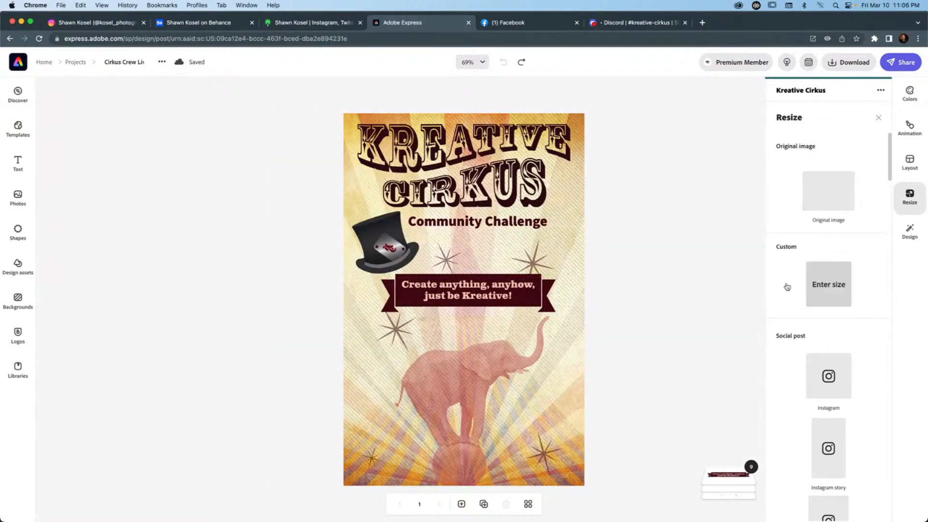
pyautogui.click(829, 284)
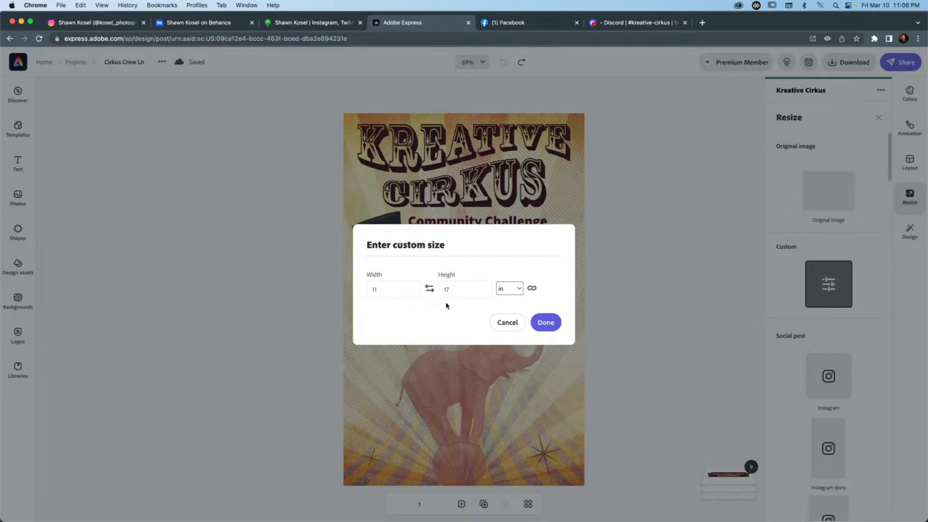
pyautogui.click(506, 326)
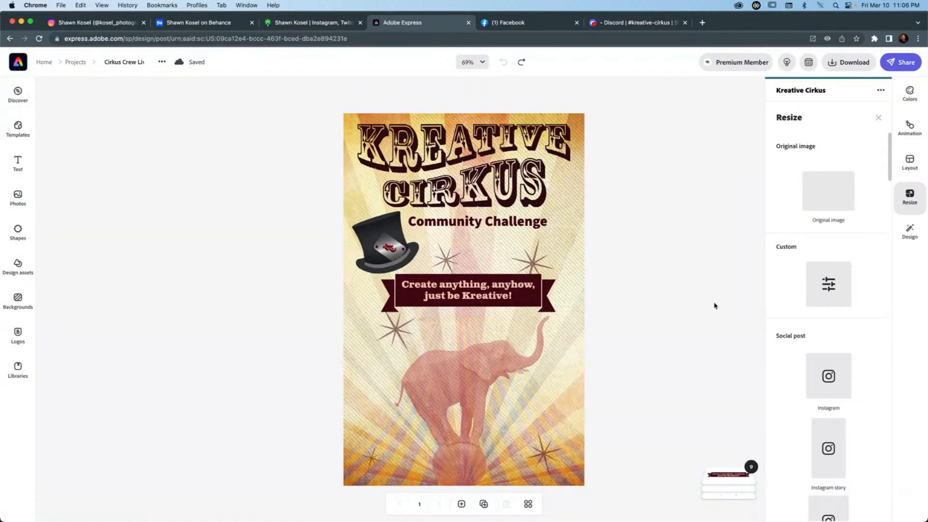
# Duplicate the poster page and resize the copy to the Instagram story format.
pyautogui.click(484, 504)
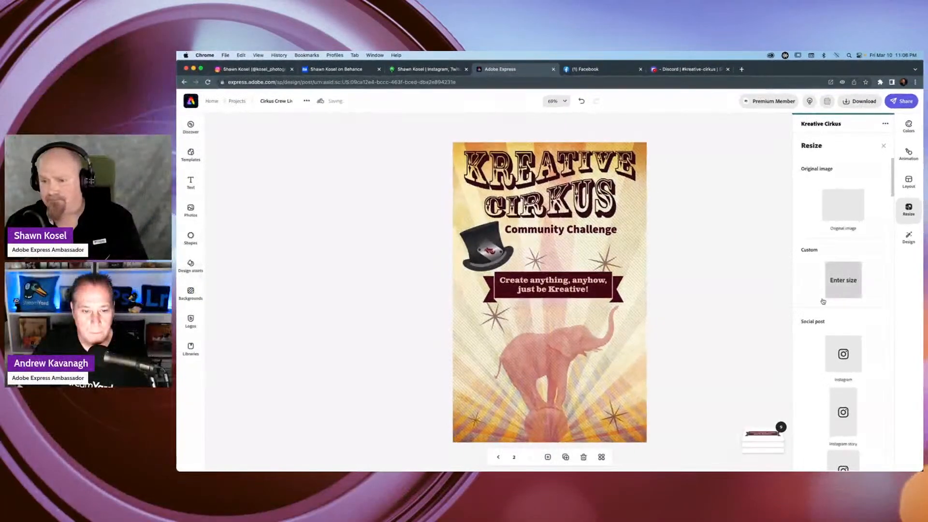
pyautogui.scroll(-4, 809, 310)
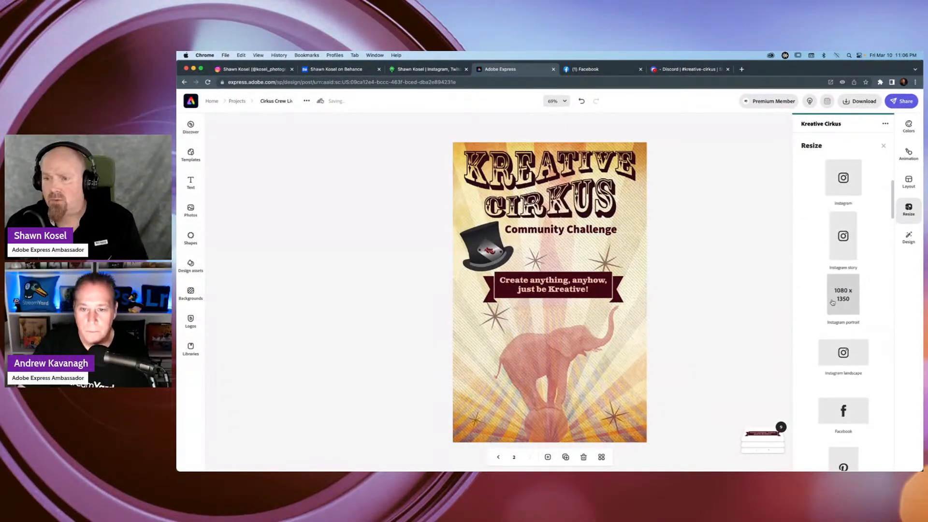
pyautogui.scroll(2, 841, 301)
pyautogui.click(842, 301)
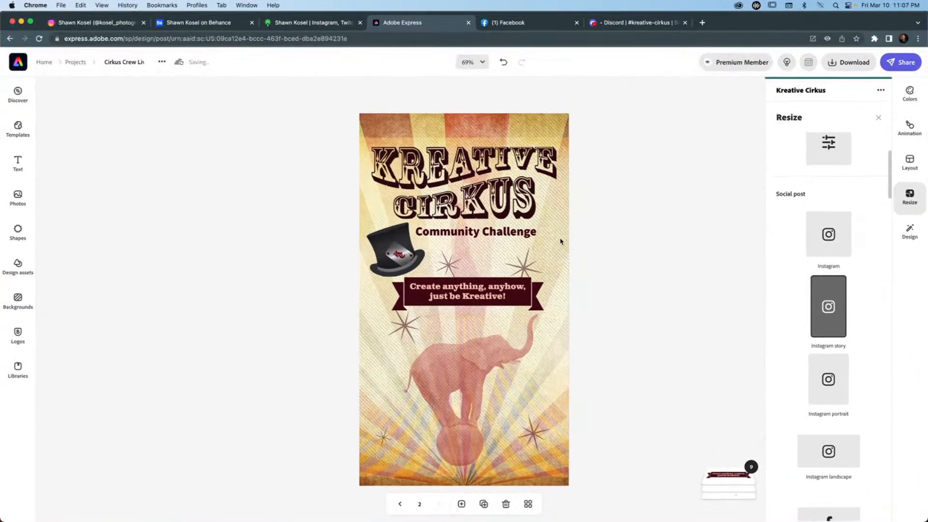
# Enlarge the faded circus tent image to cover the whole Instagram story page, and return to page 1.
pyautogui.click(560, 240)
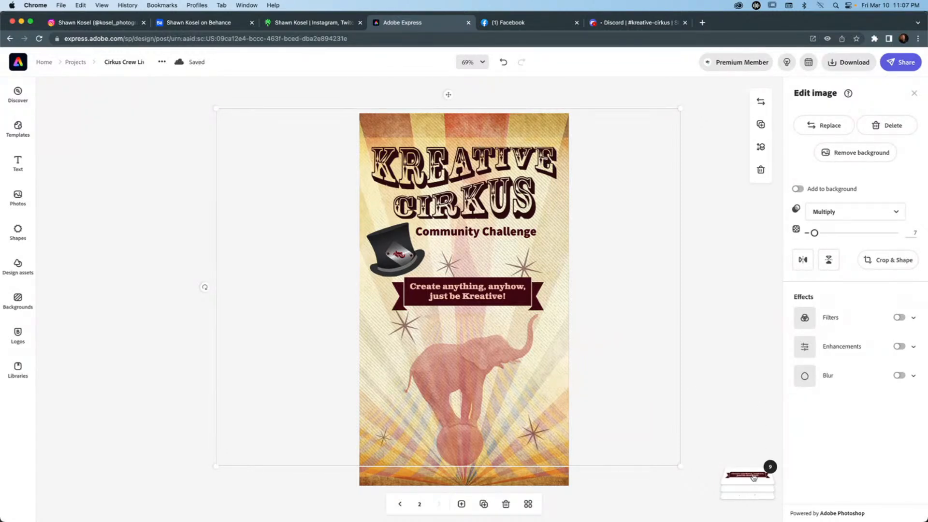
pyautogui.moveTo(757, 474)
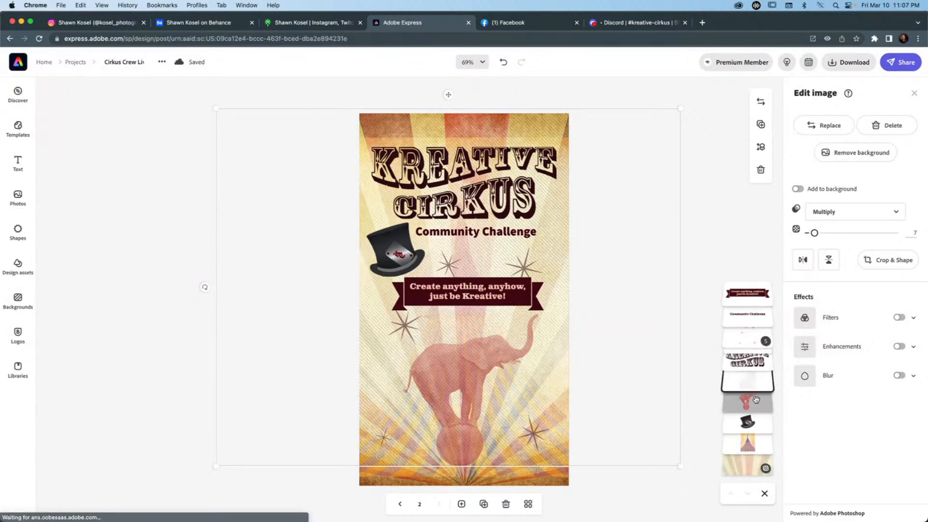
pyautogui.click(752, 442)
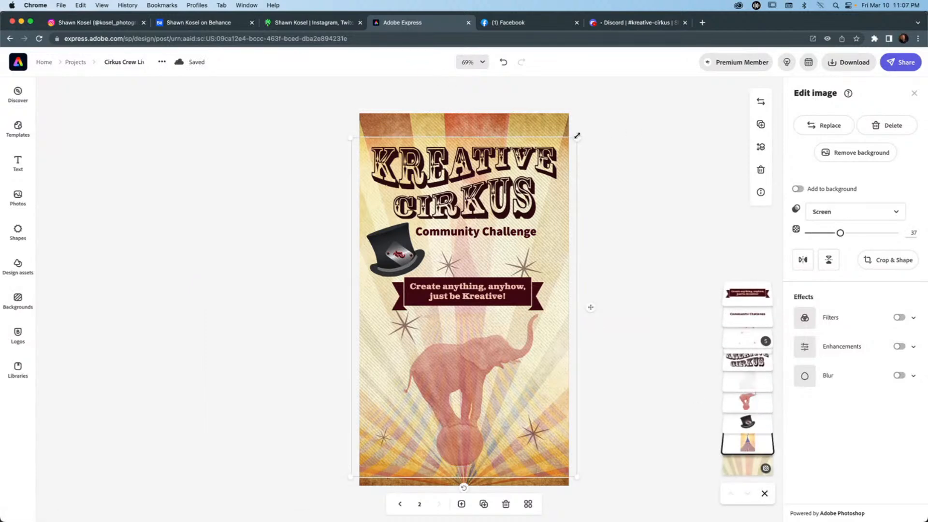
pyautogui.moveTo(576, 135); pyautogui.dragTo(610, 90)
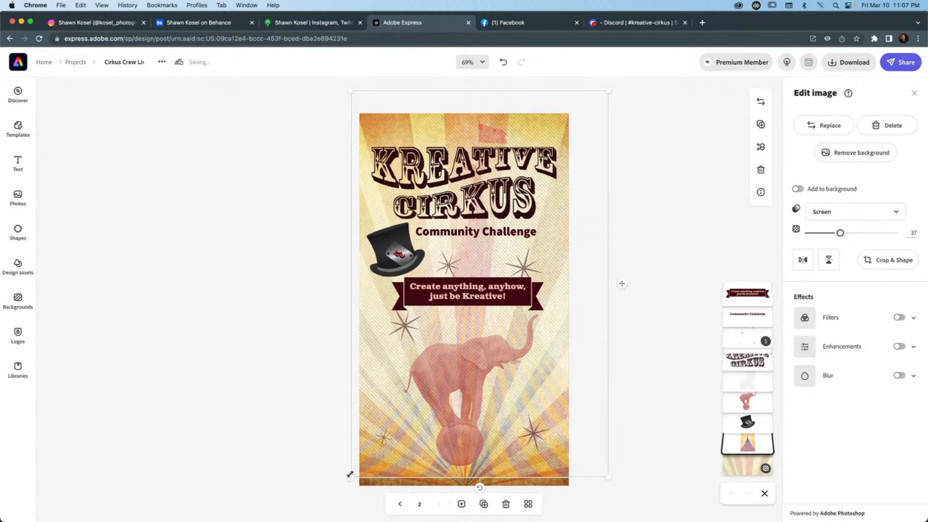
pyautogui.moveTo(349, 475); pyautogui.dragTo(340, 490)
pyautogui.click(670, 334)
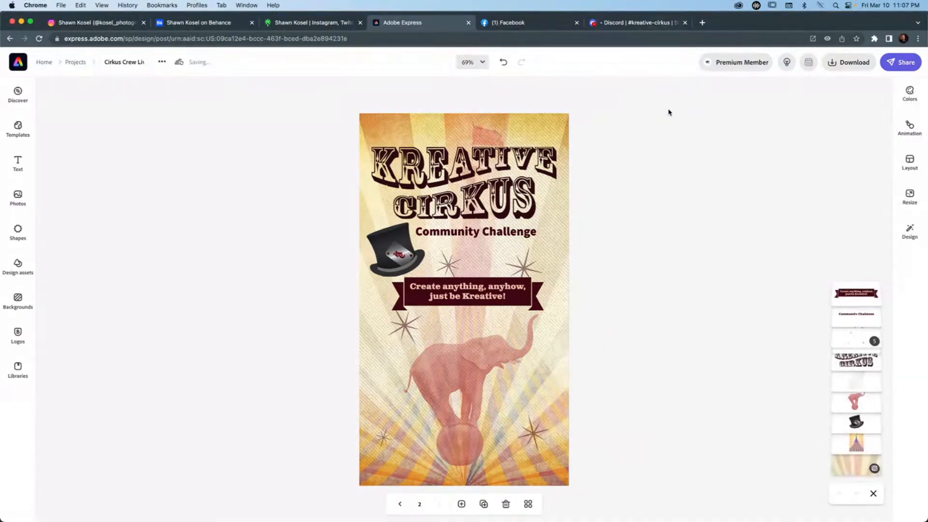
pyautogui.click(400, 504)
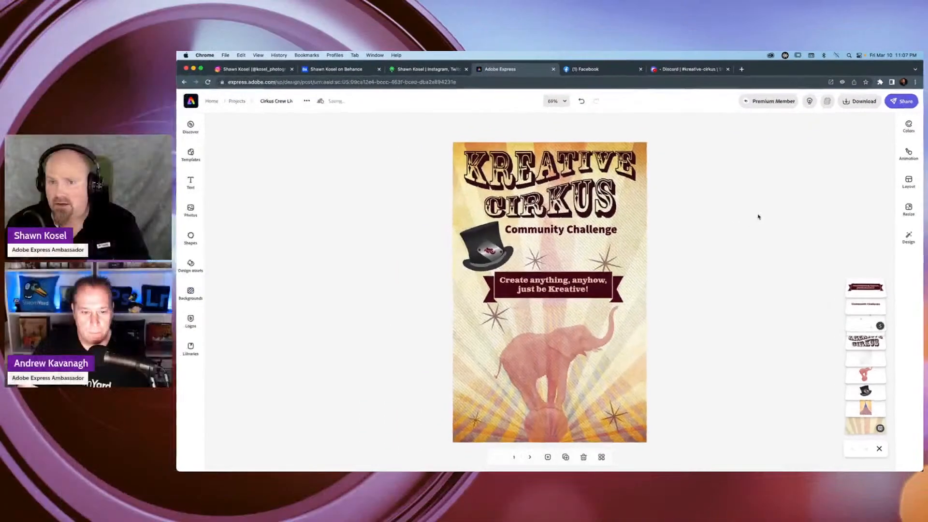
# Open the poster's download options to show the page and file type choices, and return to the home page.
pyautogui.click(860, 101)
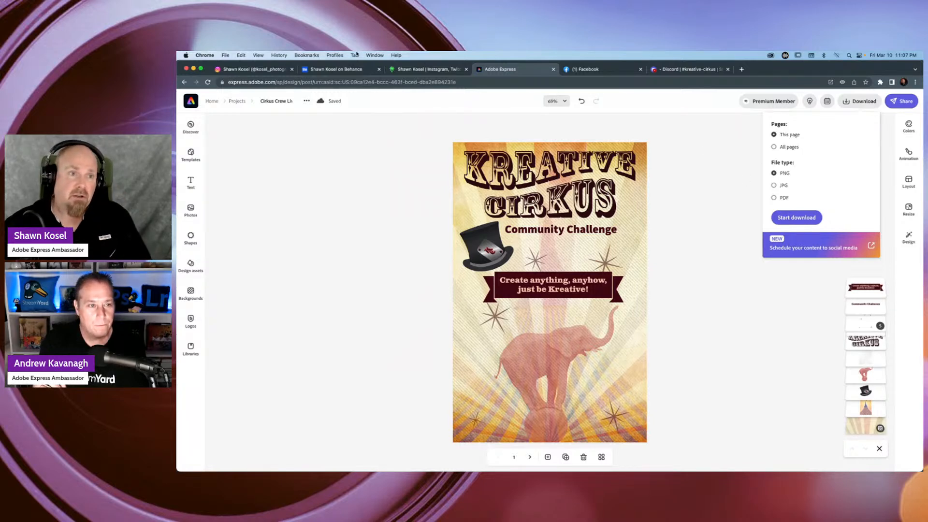
pyautogui.click(190, 101)
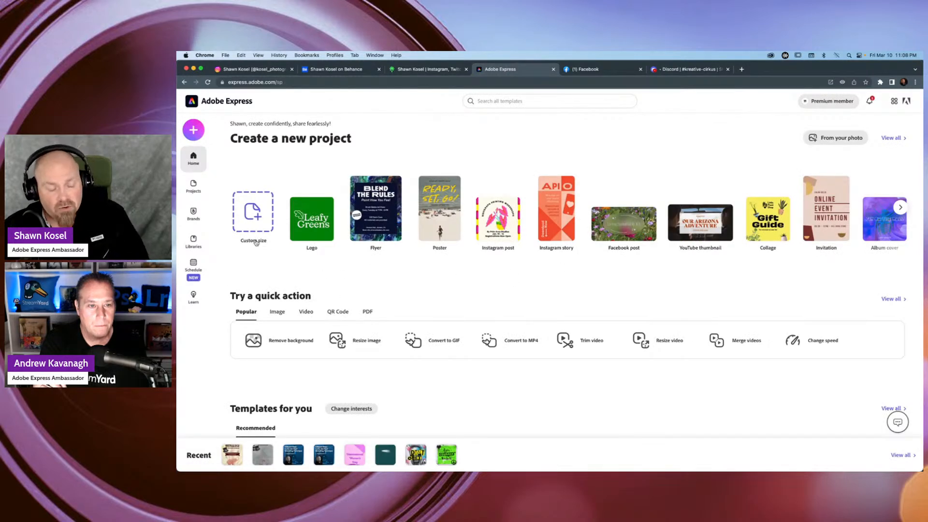
# Create a blank custom-size project in millimetres, 219.7 mm wide by 219.7 mm high.
pyautogui.click(253, 216)
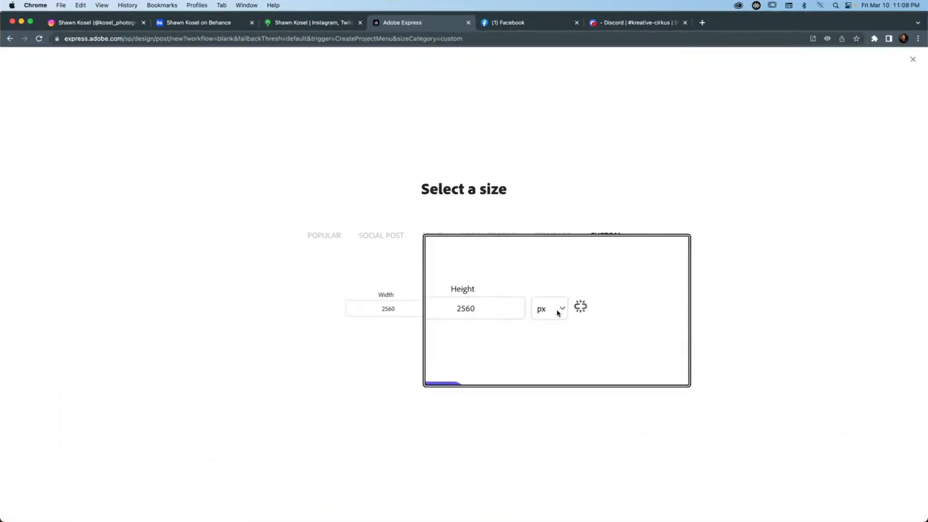
pyautogui.click(627, 300)
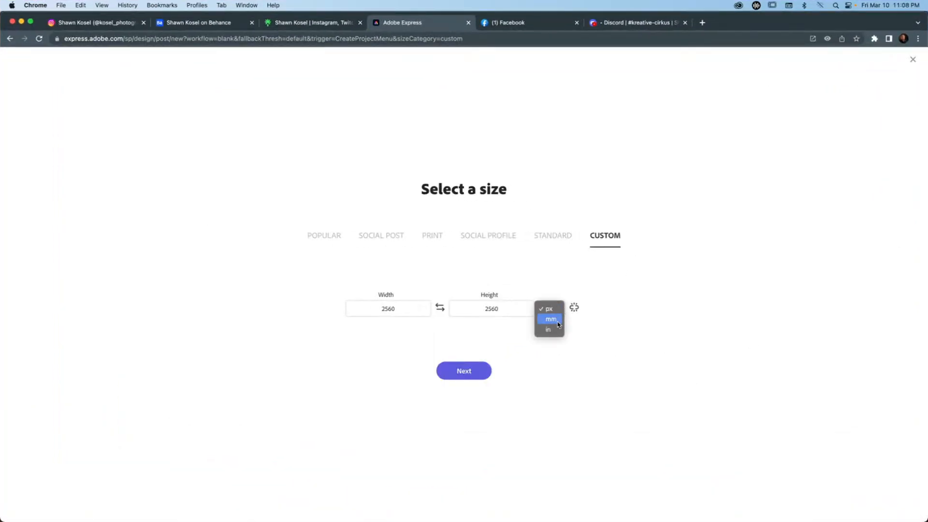
pyautogui.click(551, 320)
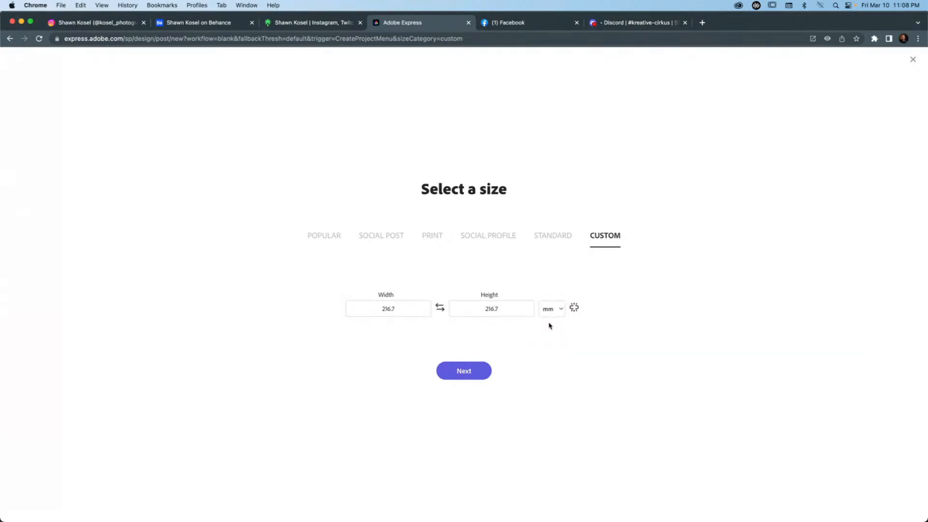
pyautogui.click(398, 310)
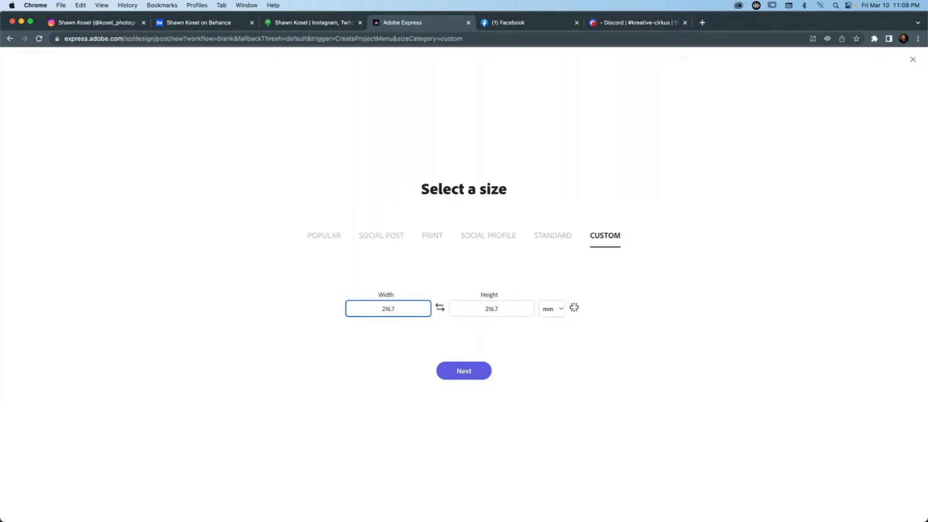
pyautogui.press('BackSpace')
pyautogui.write('9')
pyautogui.click(495, 311)
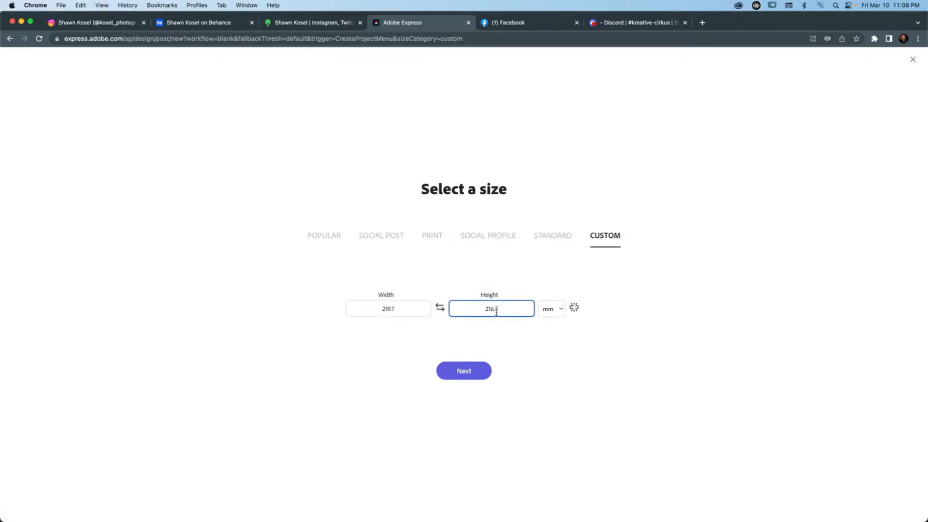
pyautogui.press('BackSpace')
pyautogui.write('9')
pyautogui.click(463, 373)
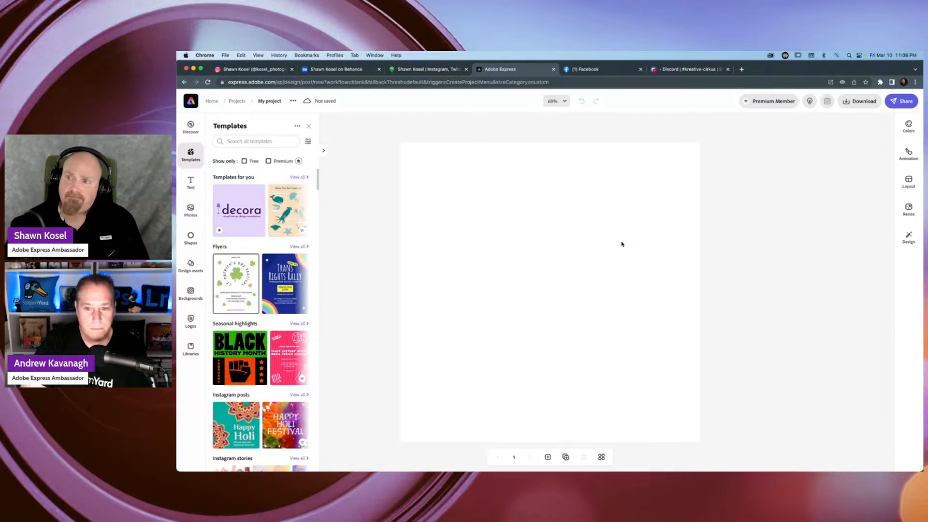
# Add a basic straight line shape to the blank page and rotate it to vertical.
pyautogui.scroll(-2, 537, 214)
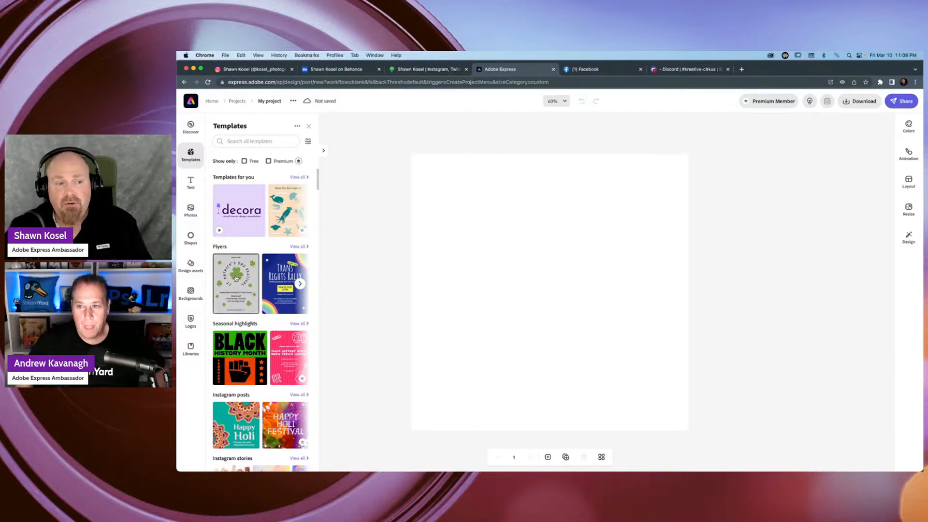
pyautogui.click(191, 237)
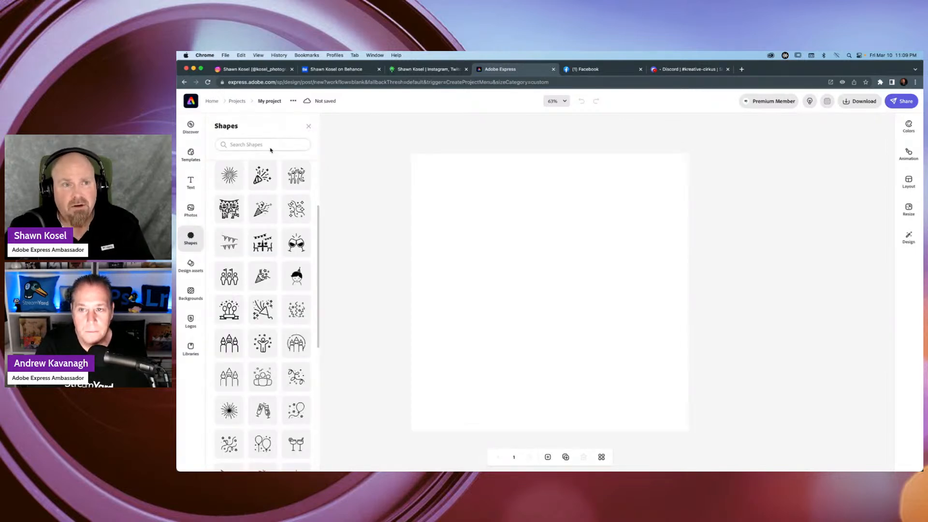
pyautogui.scroll(3, 294, 170)
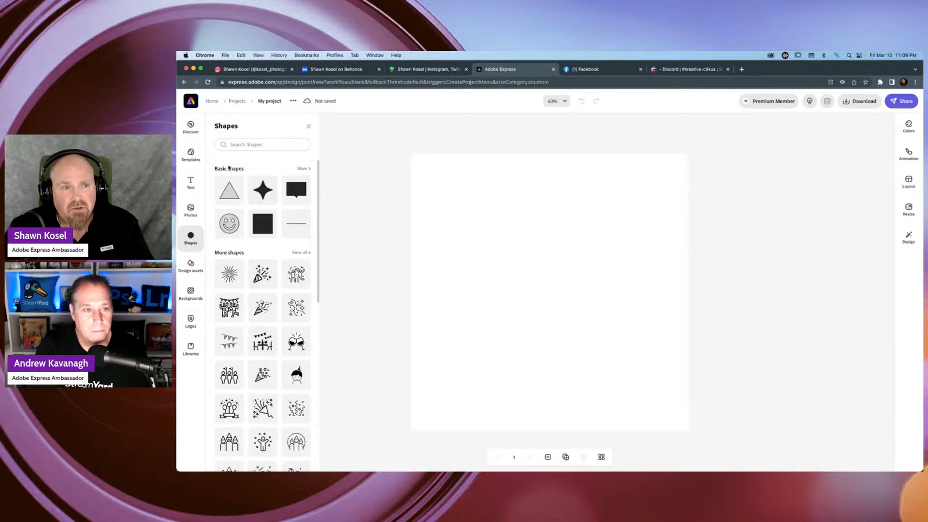
pyautogui.click(297, 228)
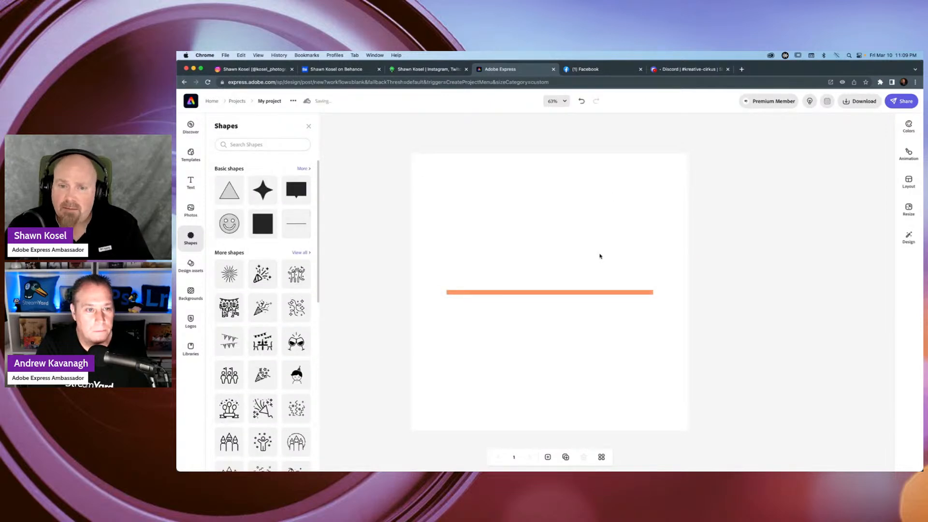
pyautogui.click(599, 291)
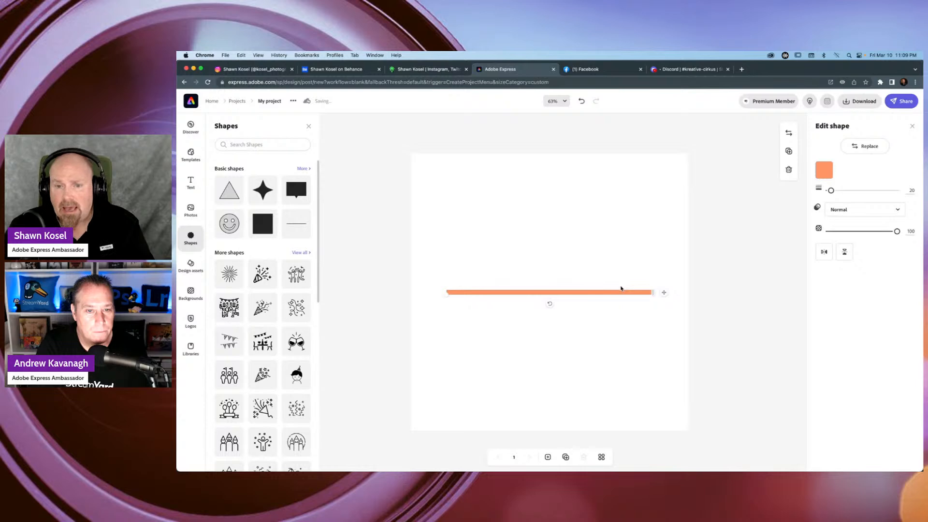
pyautogui.moveTo(549, 304); pyautogui.dragTo(515, 296)
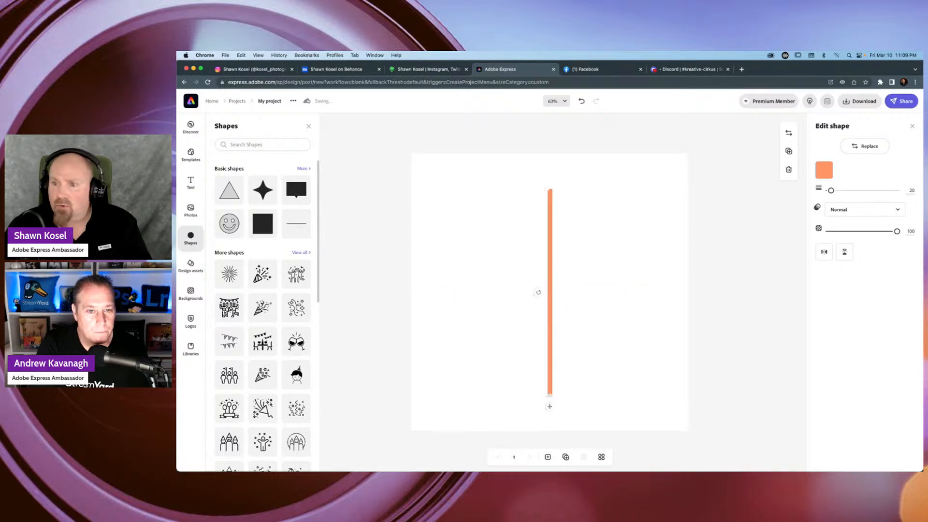
# Set the vertical line's thickness to 14 and place it along the page's right edge, moving it on to the left edge as a bleed guide.
pyautogui.moveTo(830, 190)
pyautogui.mouseDown()
pyautogui.moveTo(841, 190)
pyautogui.moveTo(827, 193)
pyautogui.mouseUp()
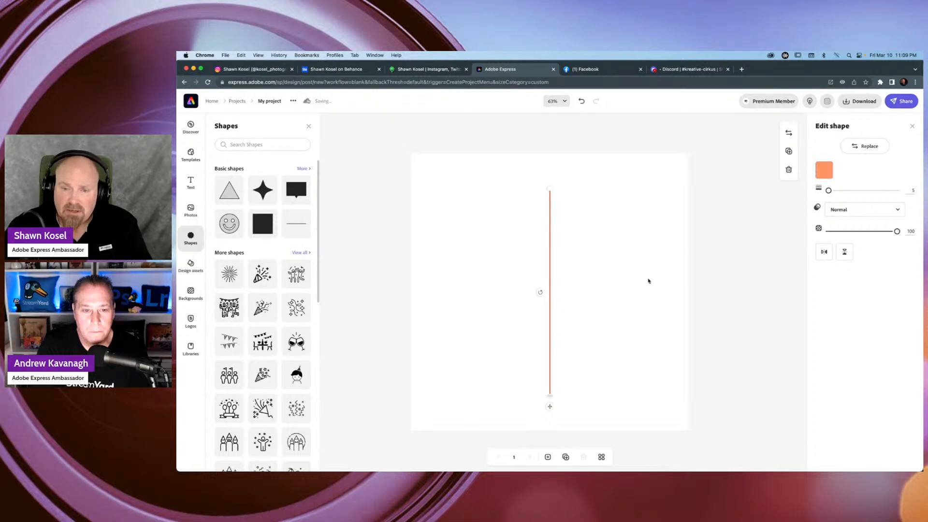
pyautogui.moveTo(828, 192); pyautogui.dragTo(831, 191)
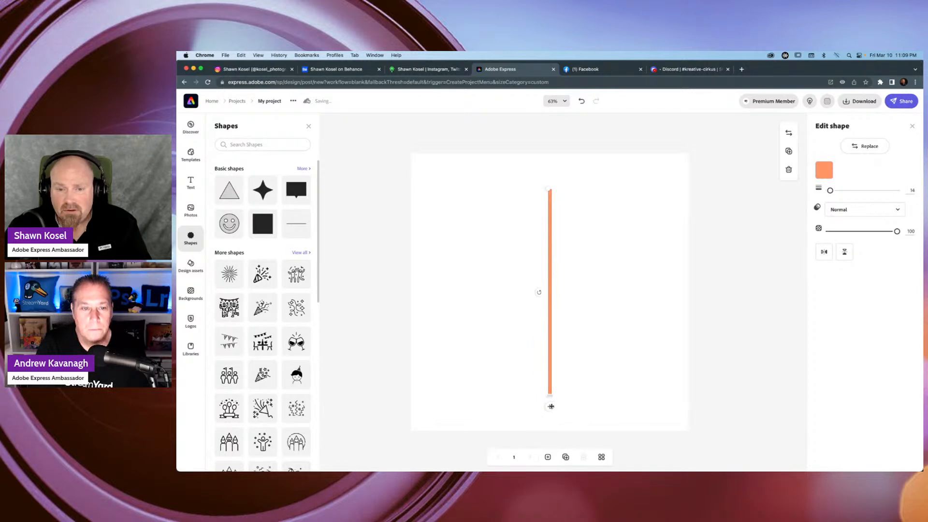
pyautogui.moveTo(549, 406); pyautogui.dragTo(687, 375)
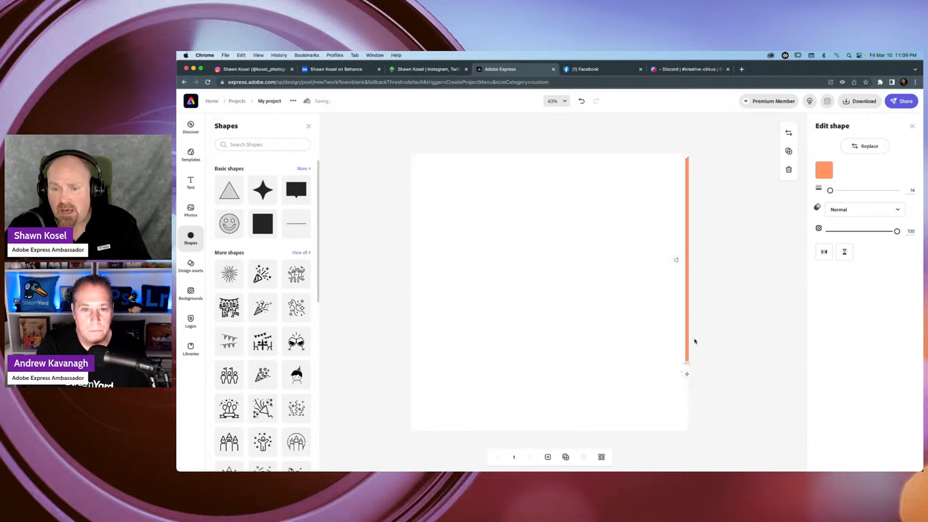
pyautogui.moveTo(688, 341); pyautogui.dragTo(414, 376)
pyautogui.click(377, 383)
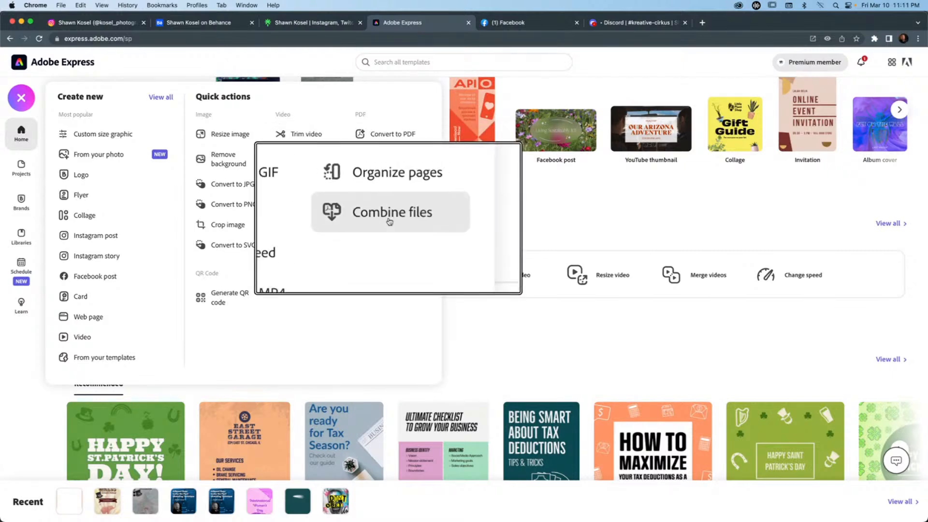
# Close the create-new menu on the home page and reopen the recent Cirkus Crew Live poster.
pyautogui.click(542, 190)
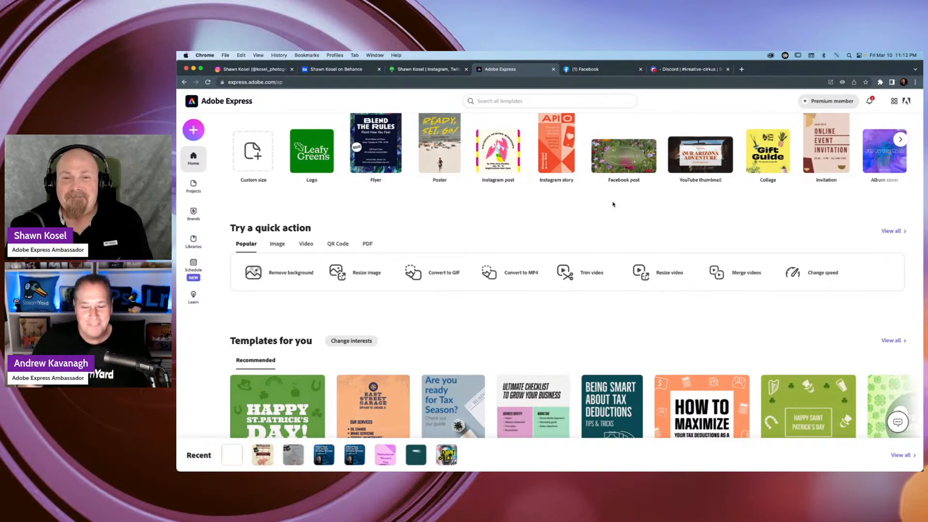
pyautogui.click(264, 458)
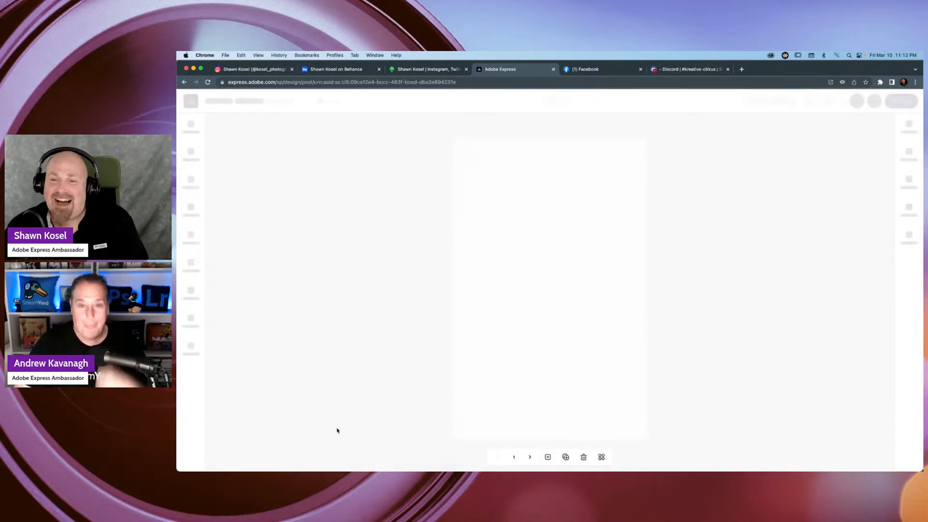